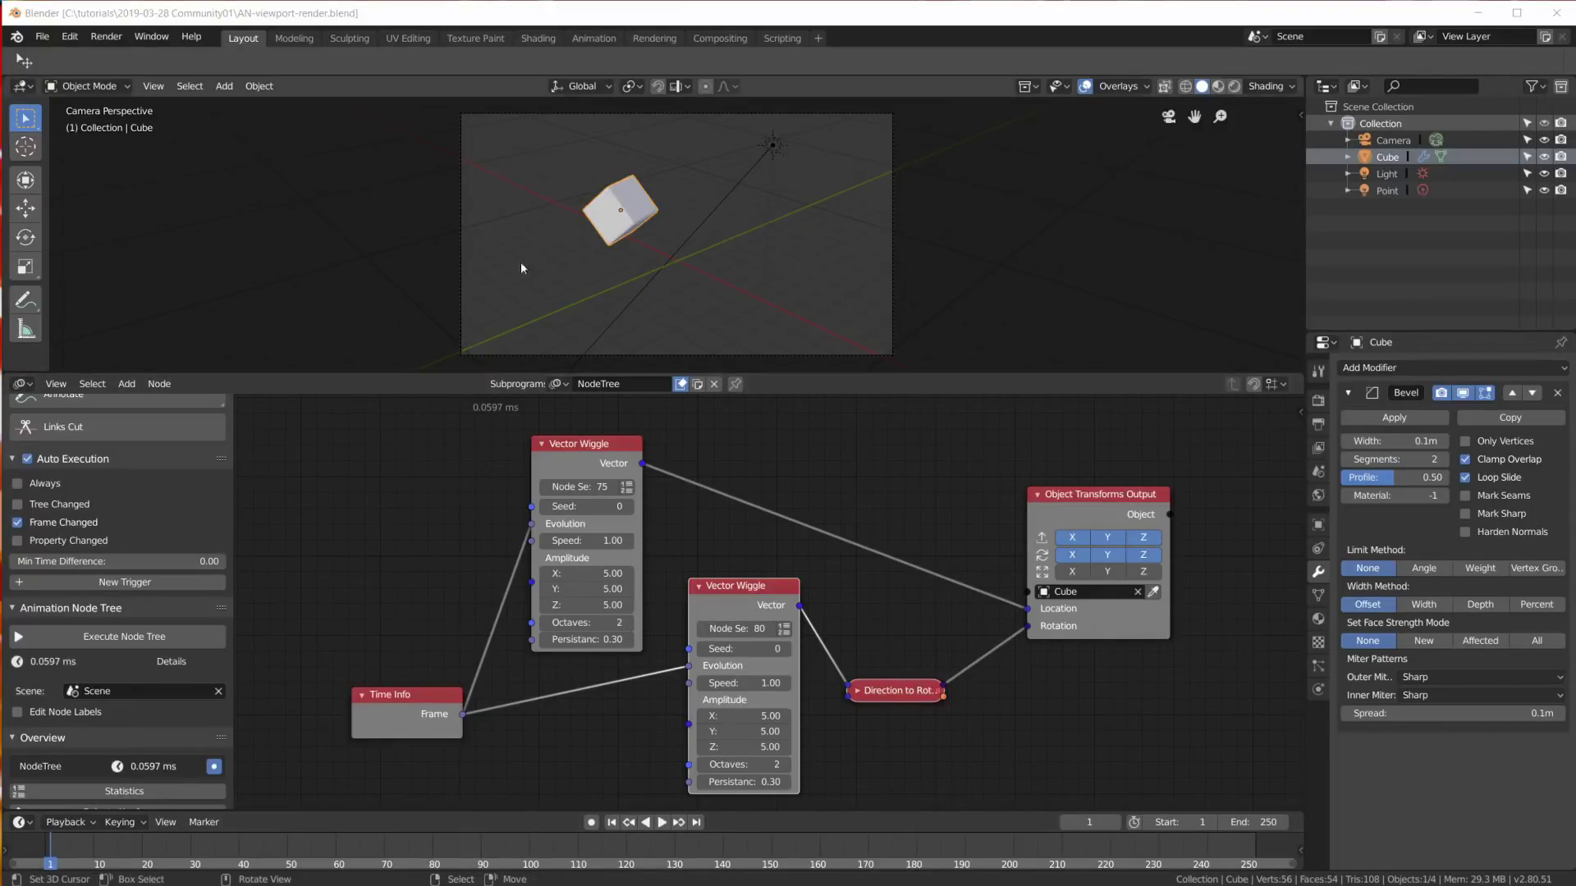
Step: Slightly reposition the Time Info, Object Transforms Output and both Vector Wiggle nodes in the node tree
key("space")
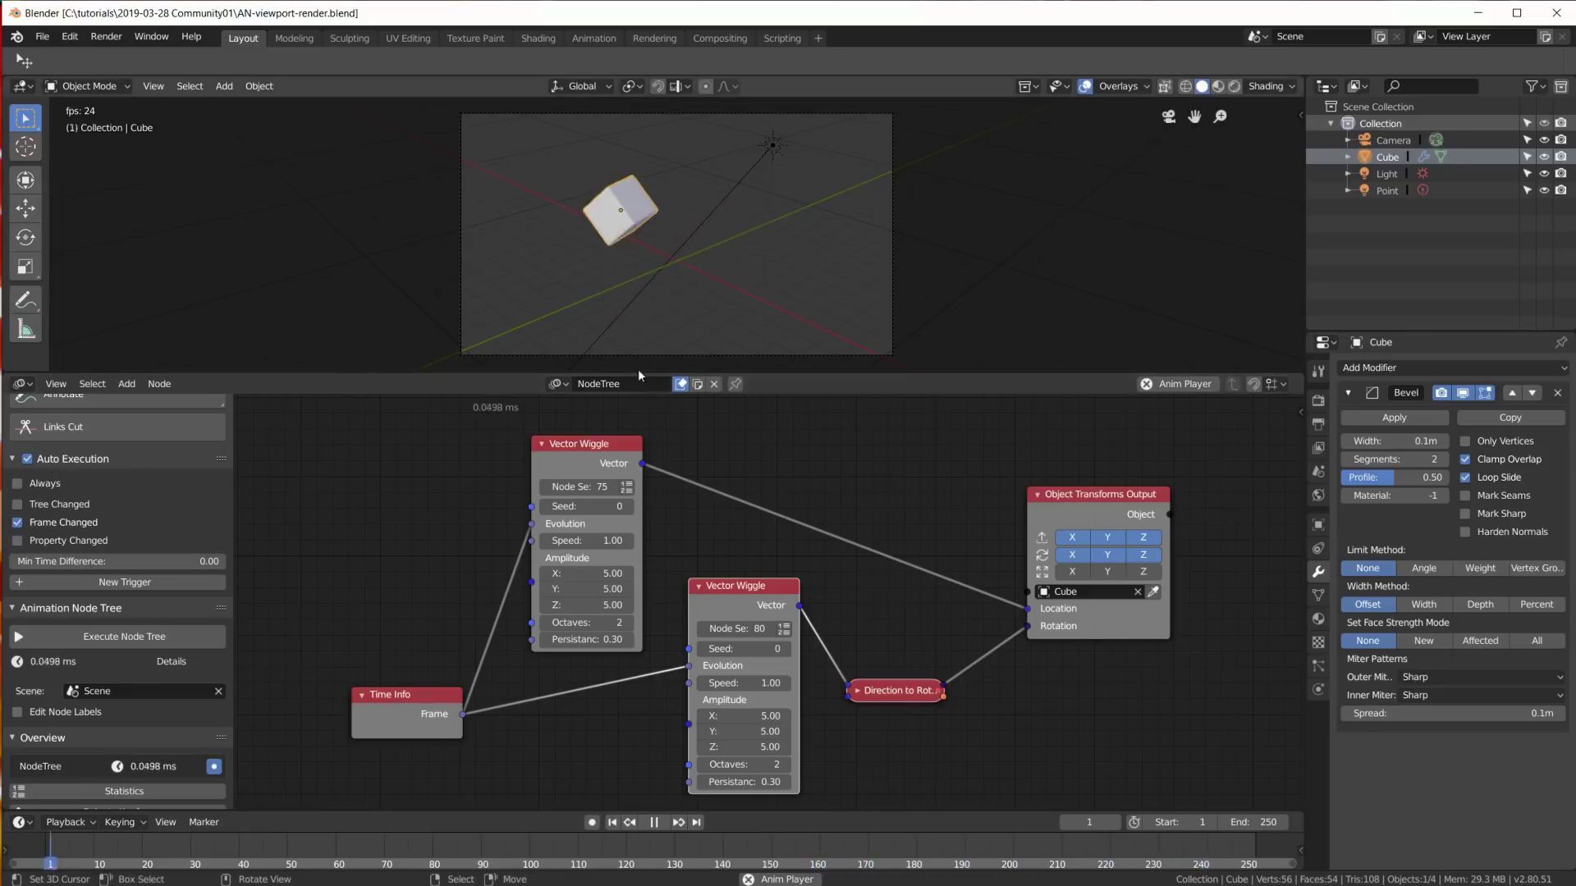
key("Escape")
left_click_drag(421, 692, 412, 672)
left_click_drag(598, 449, 595, 444)
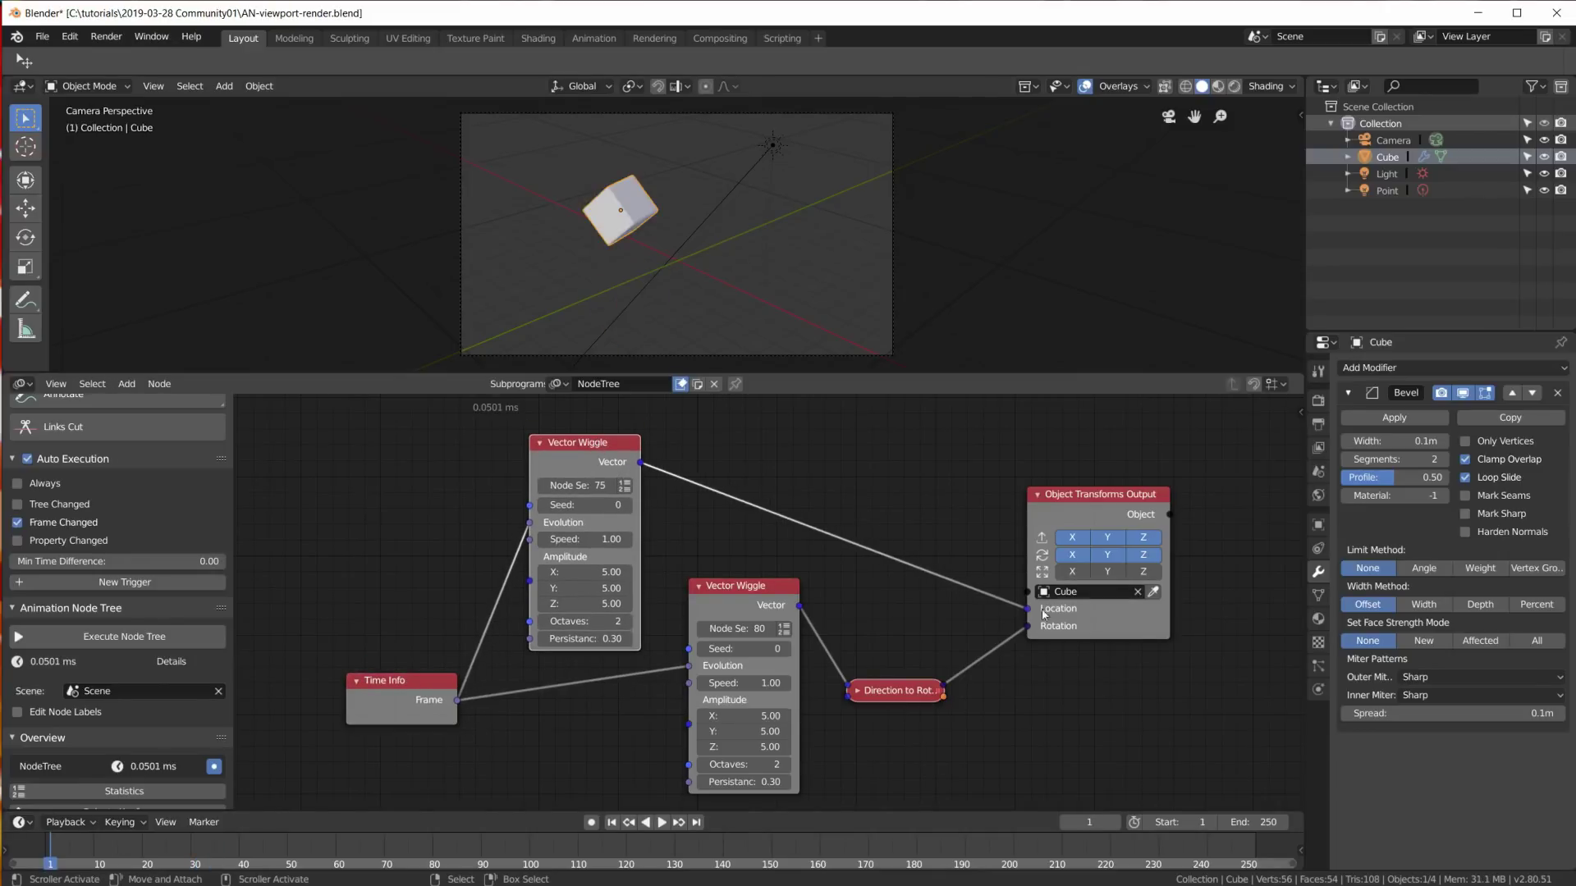
left_click_drag(1085, 503, 1090, 485)
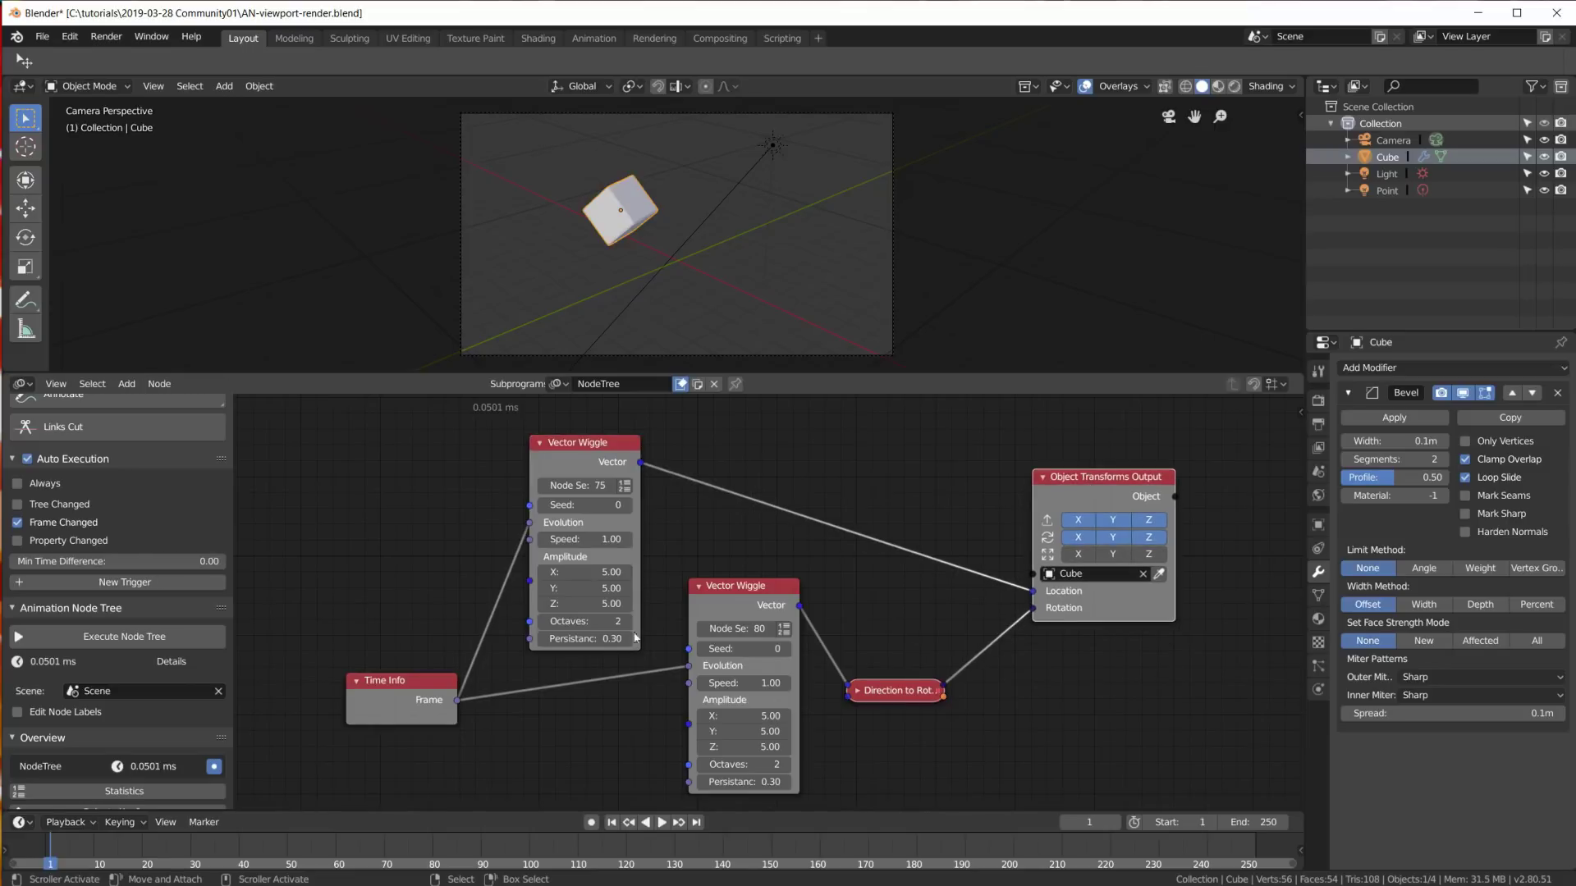
left_click_drag(748, 599, 743, 604)
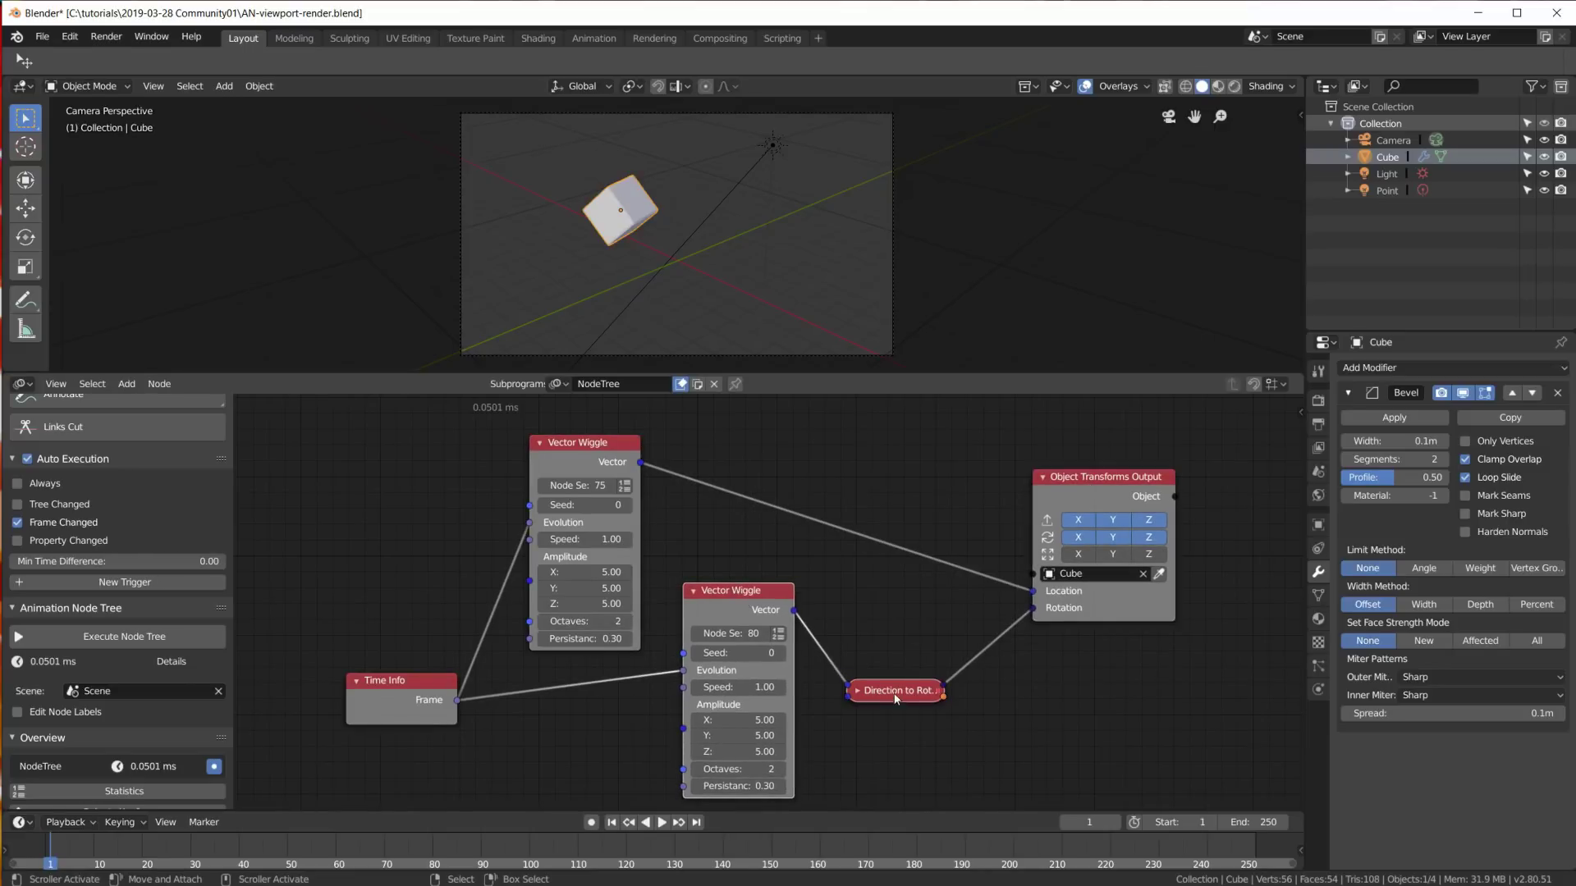
Step: Play the cube's wiggle animation and stop it at about frame 111
left_click(662, 822)
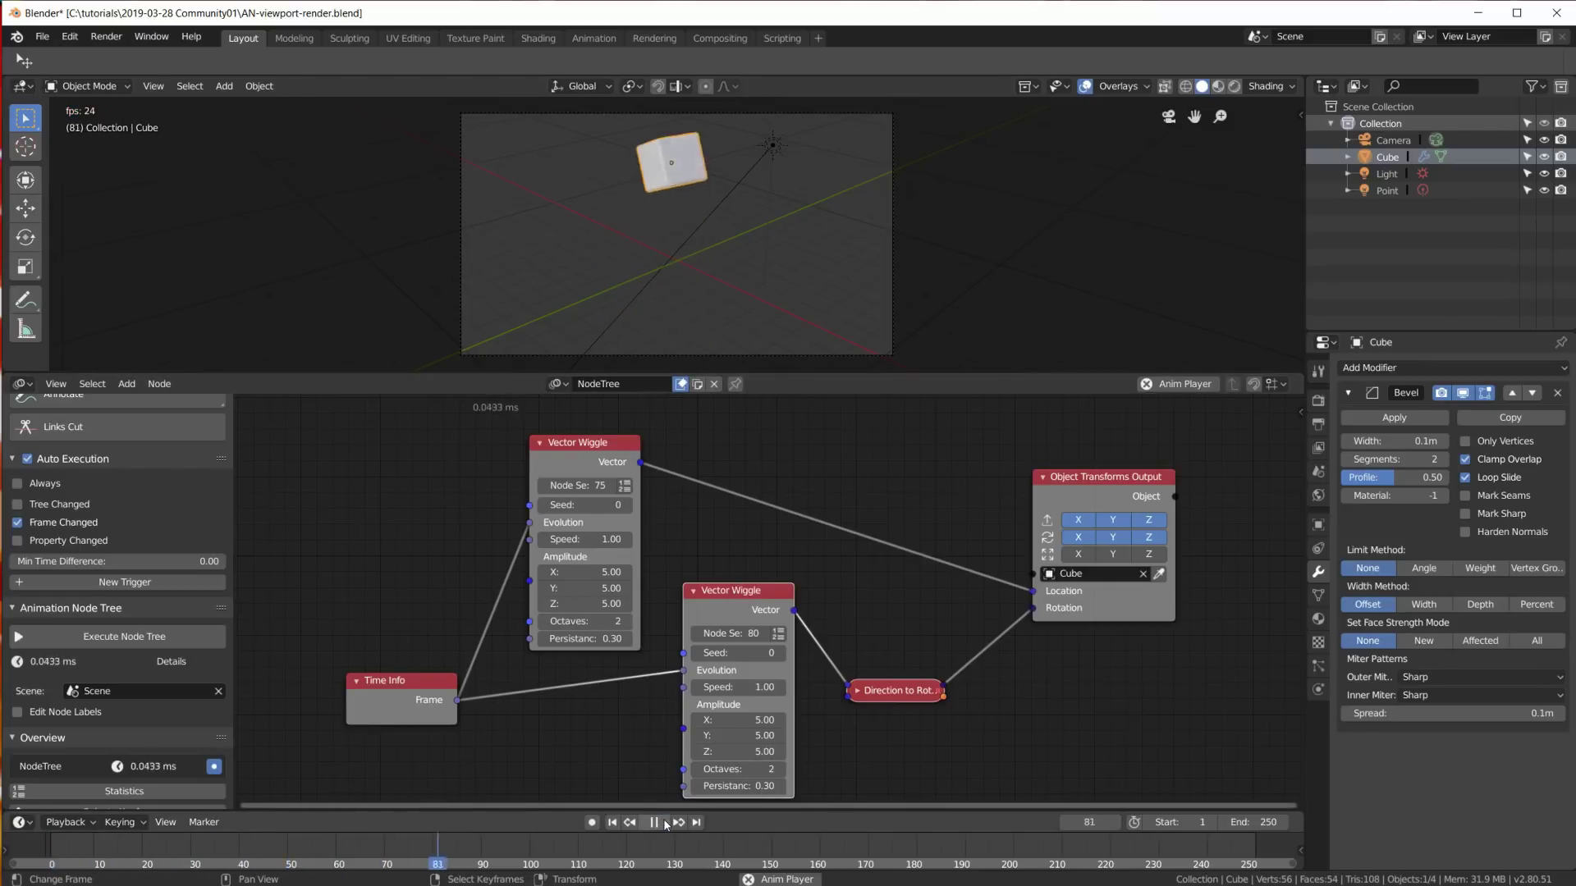
left_click(654, 823)
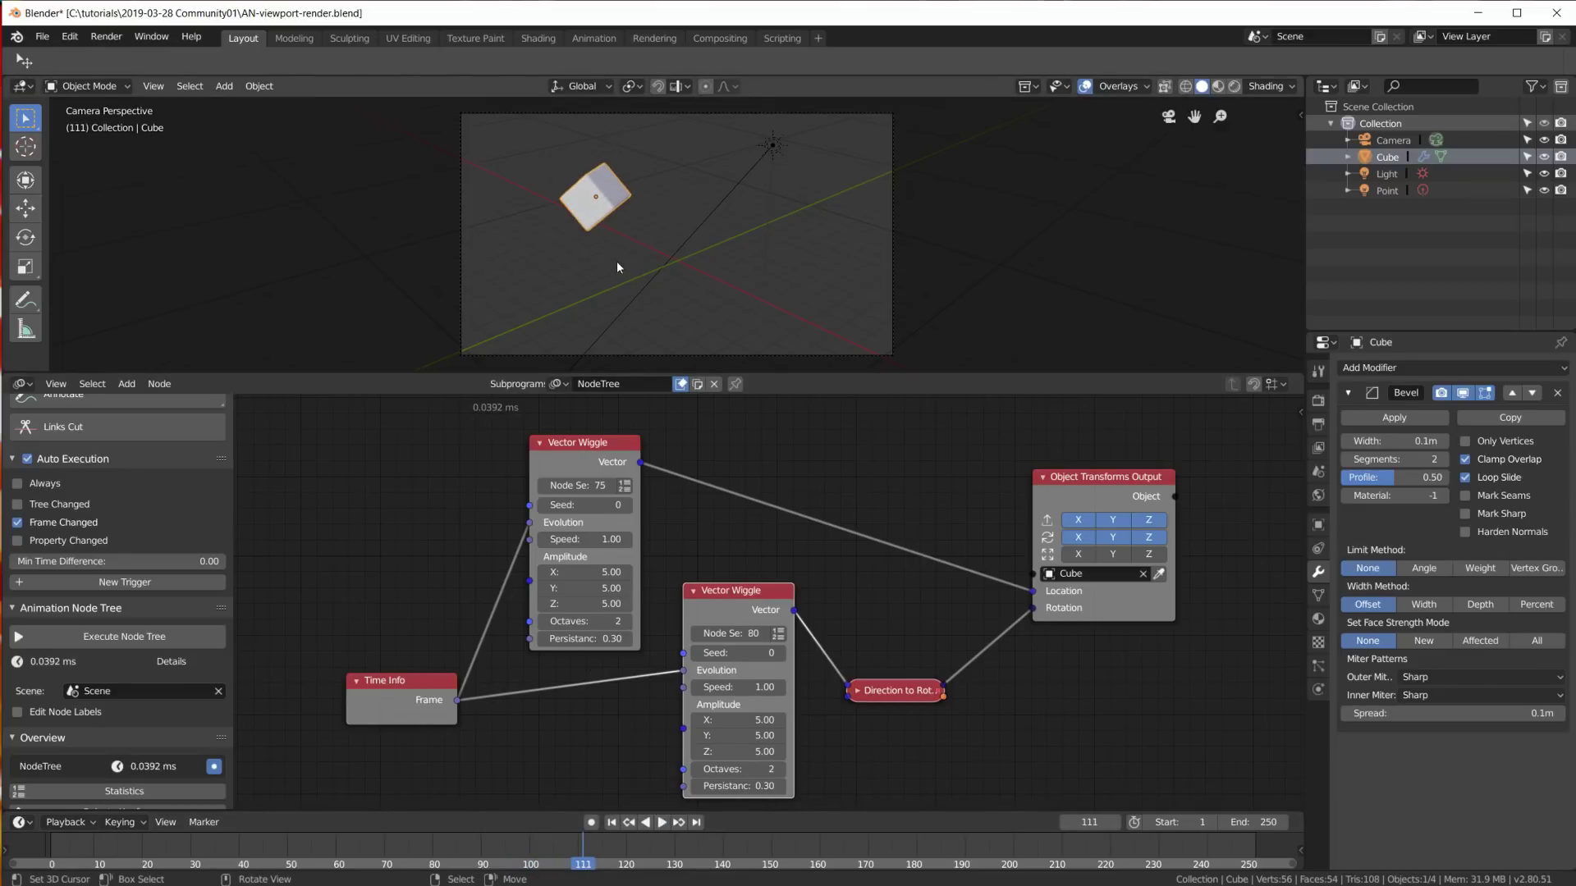
left_click(109, 38)
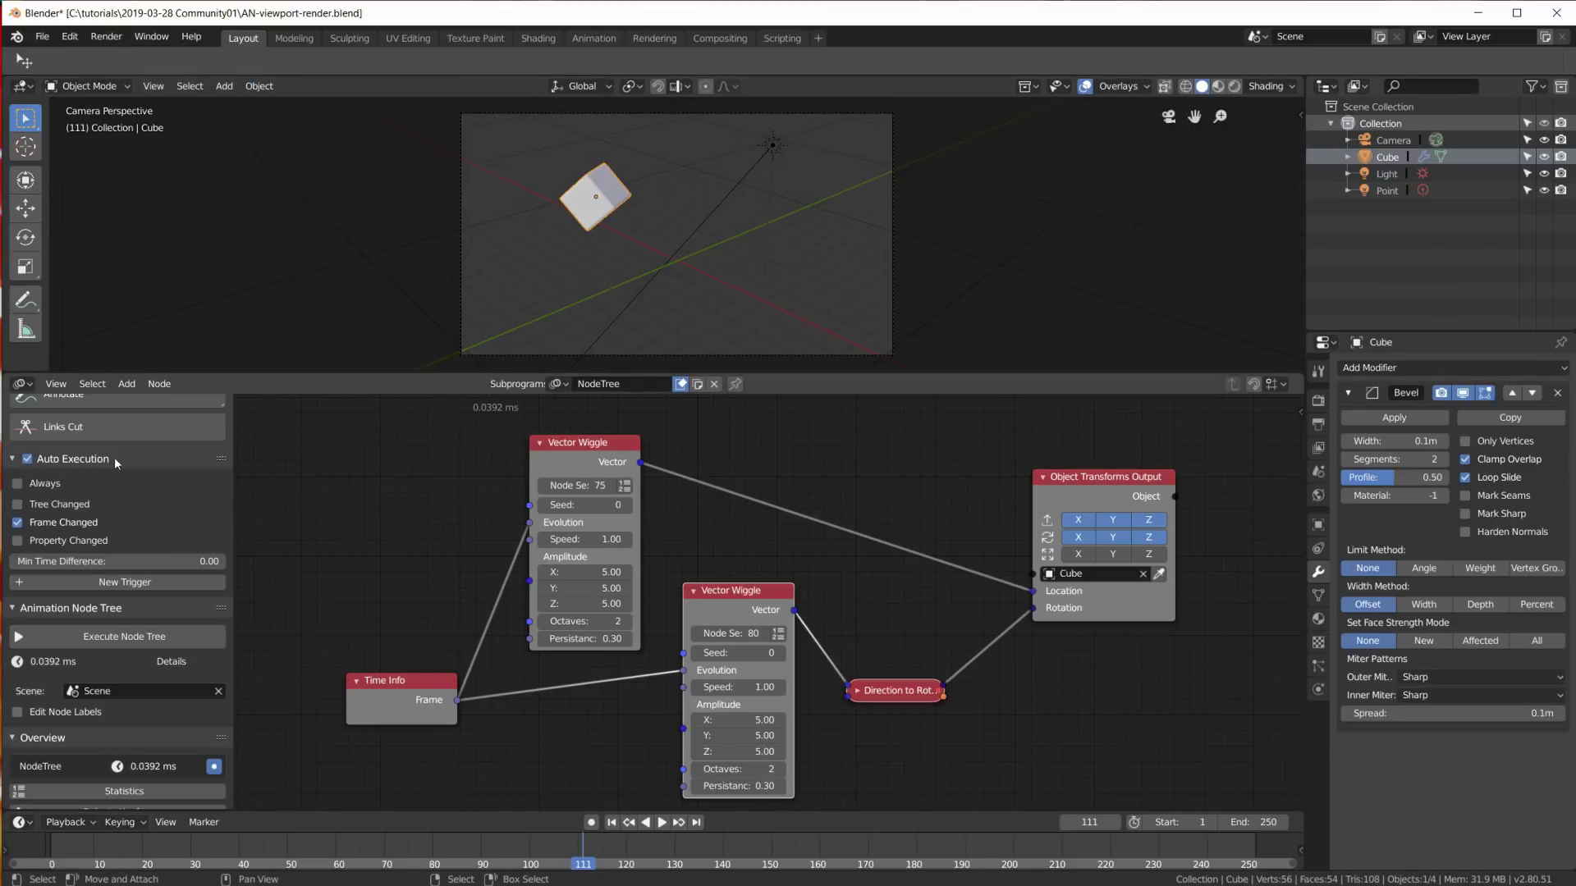
Step: Try playing the animation with the node tree's Auto Execution disabled, and re-enable Auto Execution
left_click(20, 527)
left_click(17, 522)
left_click(27, 458)
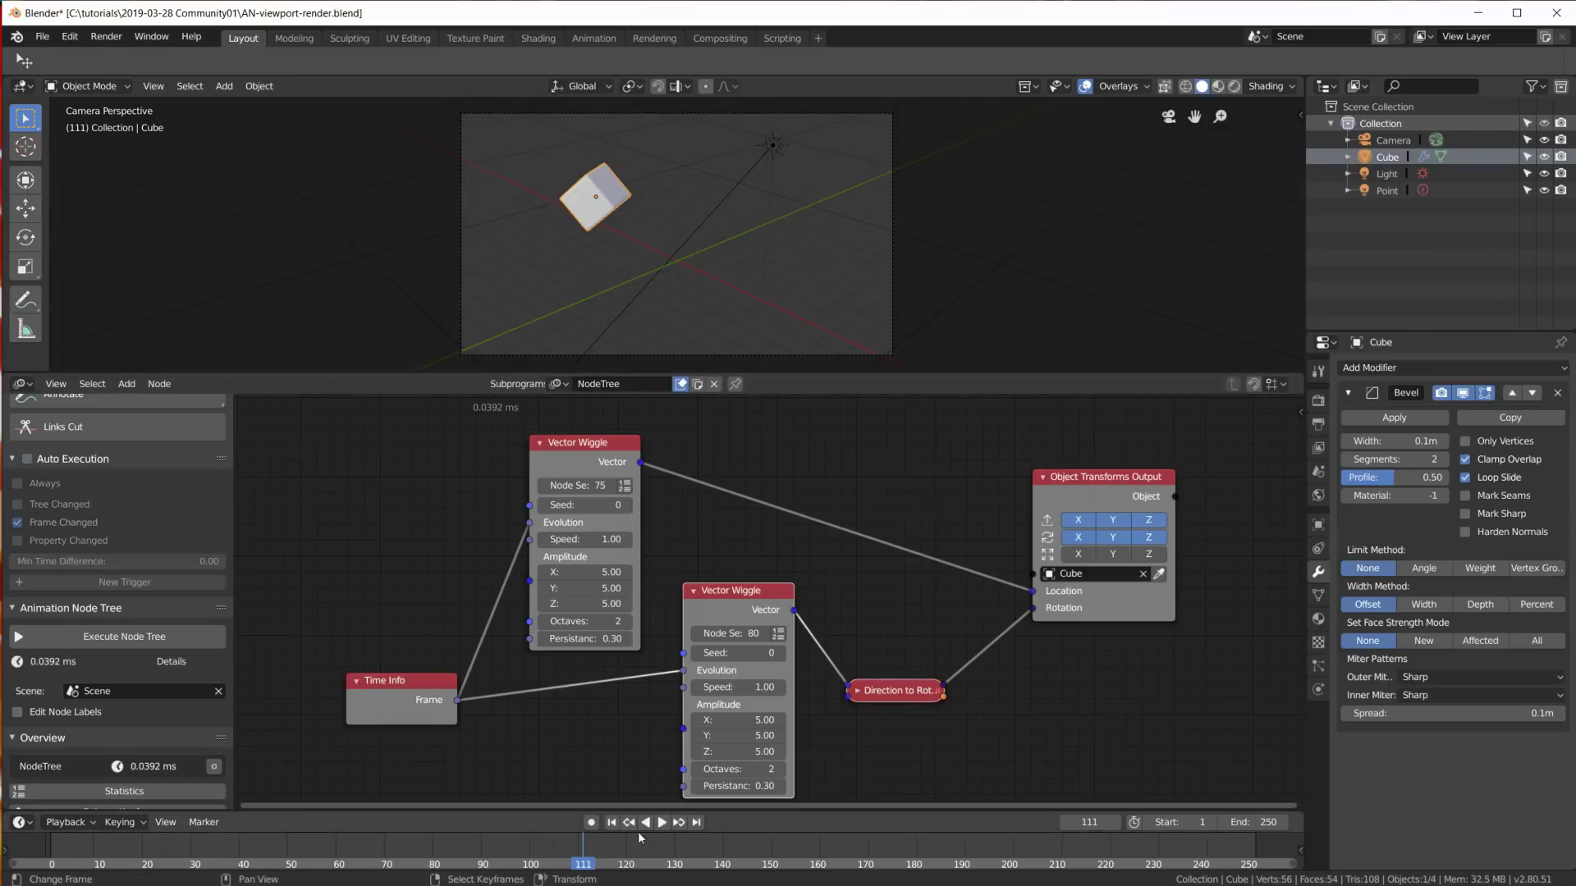
key("space")
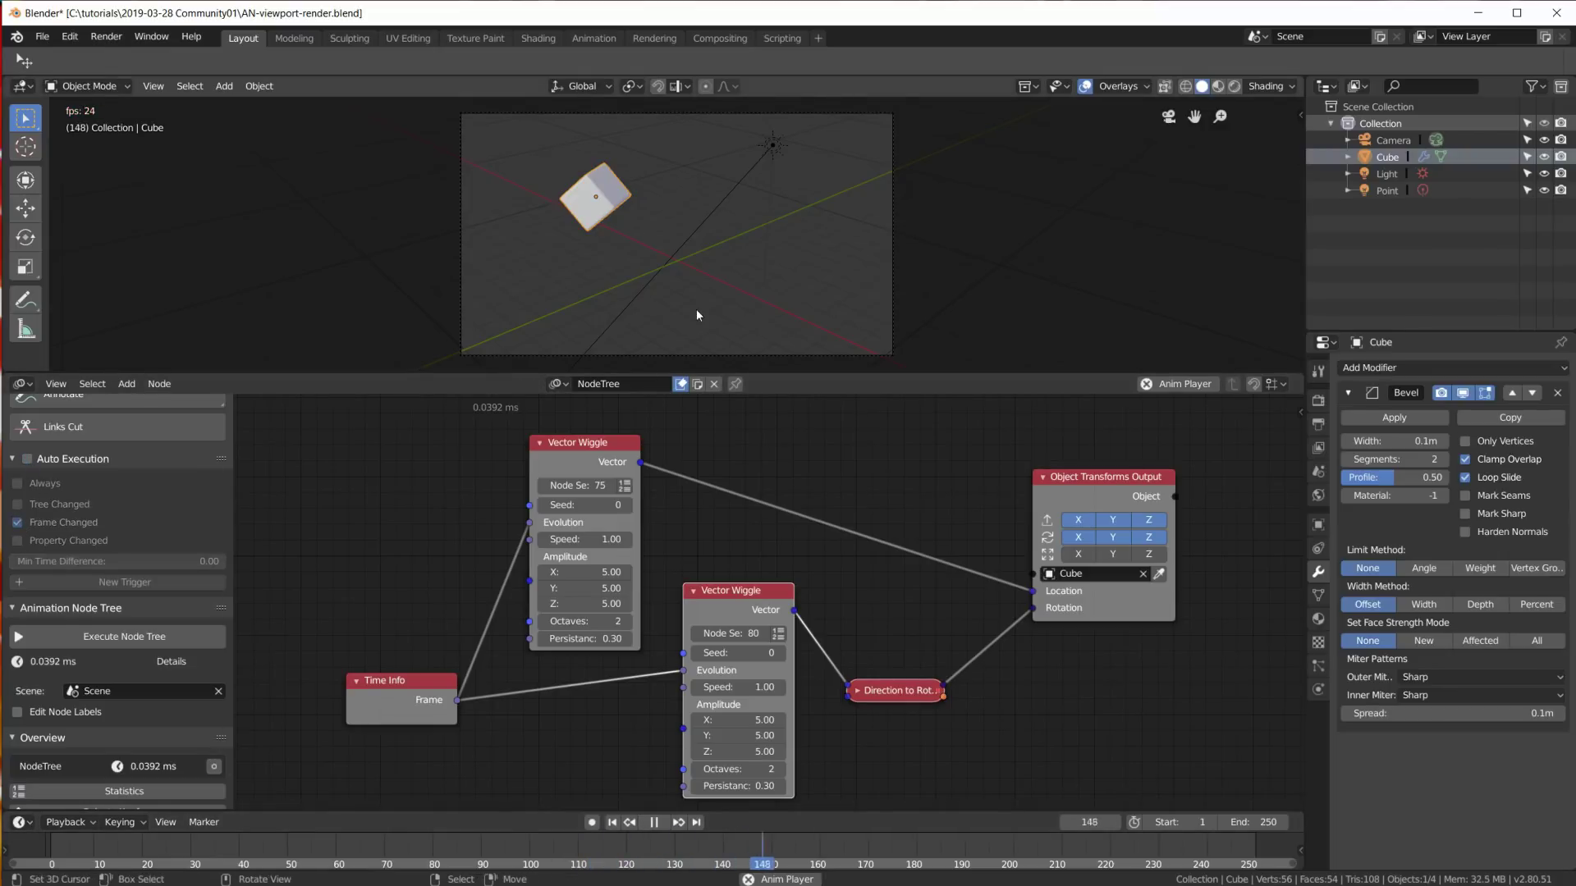
left_click(654, 822)
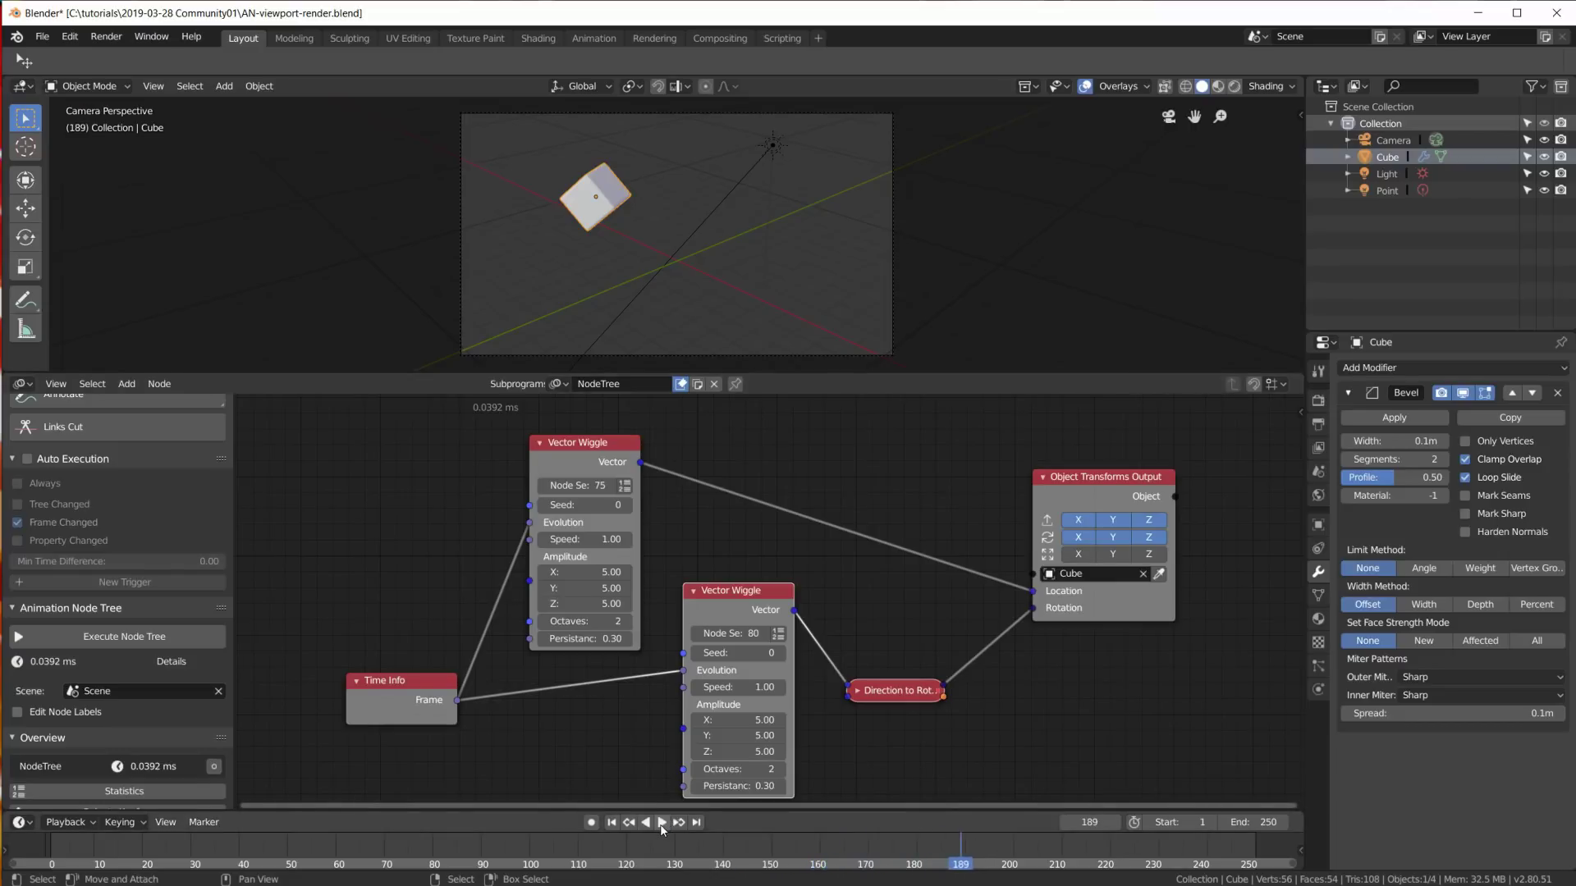
left_click(27, 459)
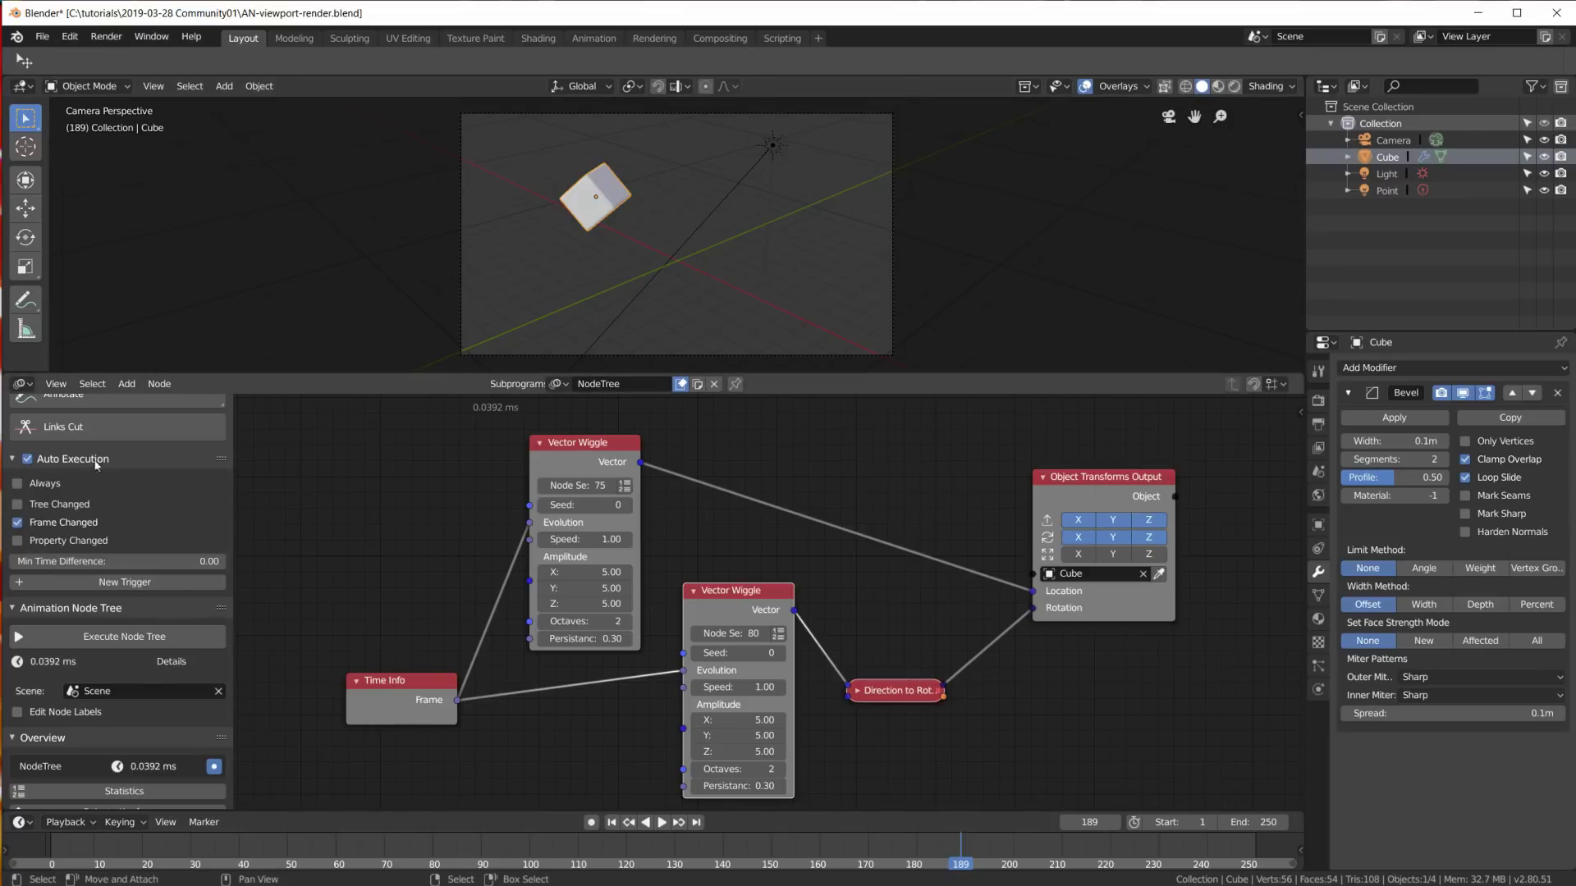
Step: Return the timeline to frame 1 and look up the Render Animation and Viewport Render Animation commands
left_click(612, 823)
left_click(106, 36)
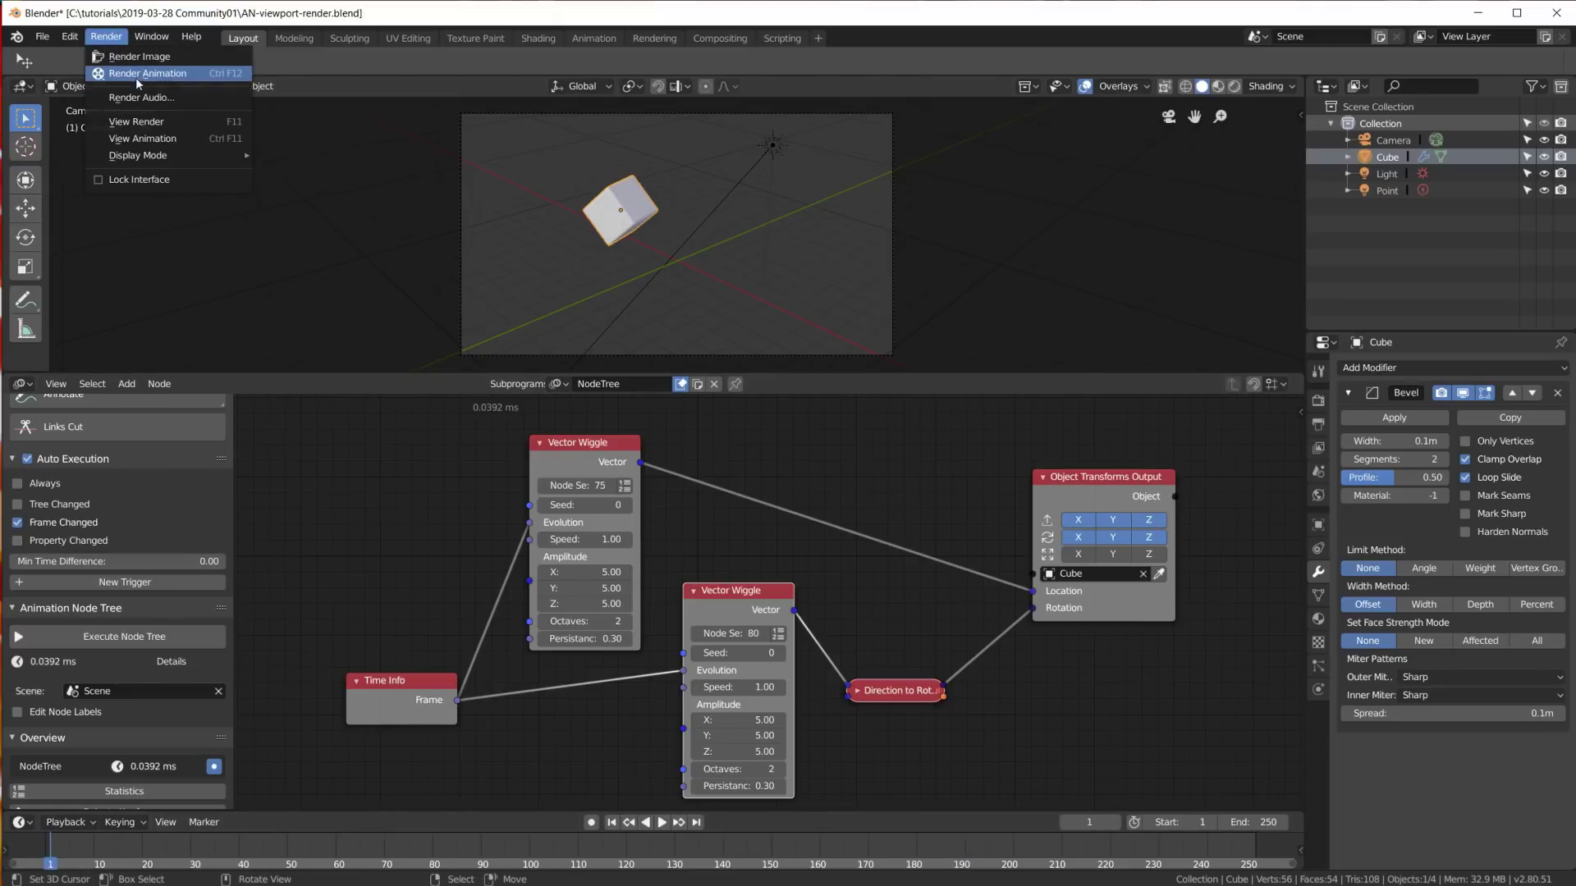
left_click(149, 73)
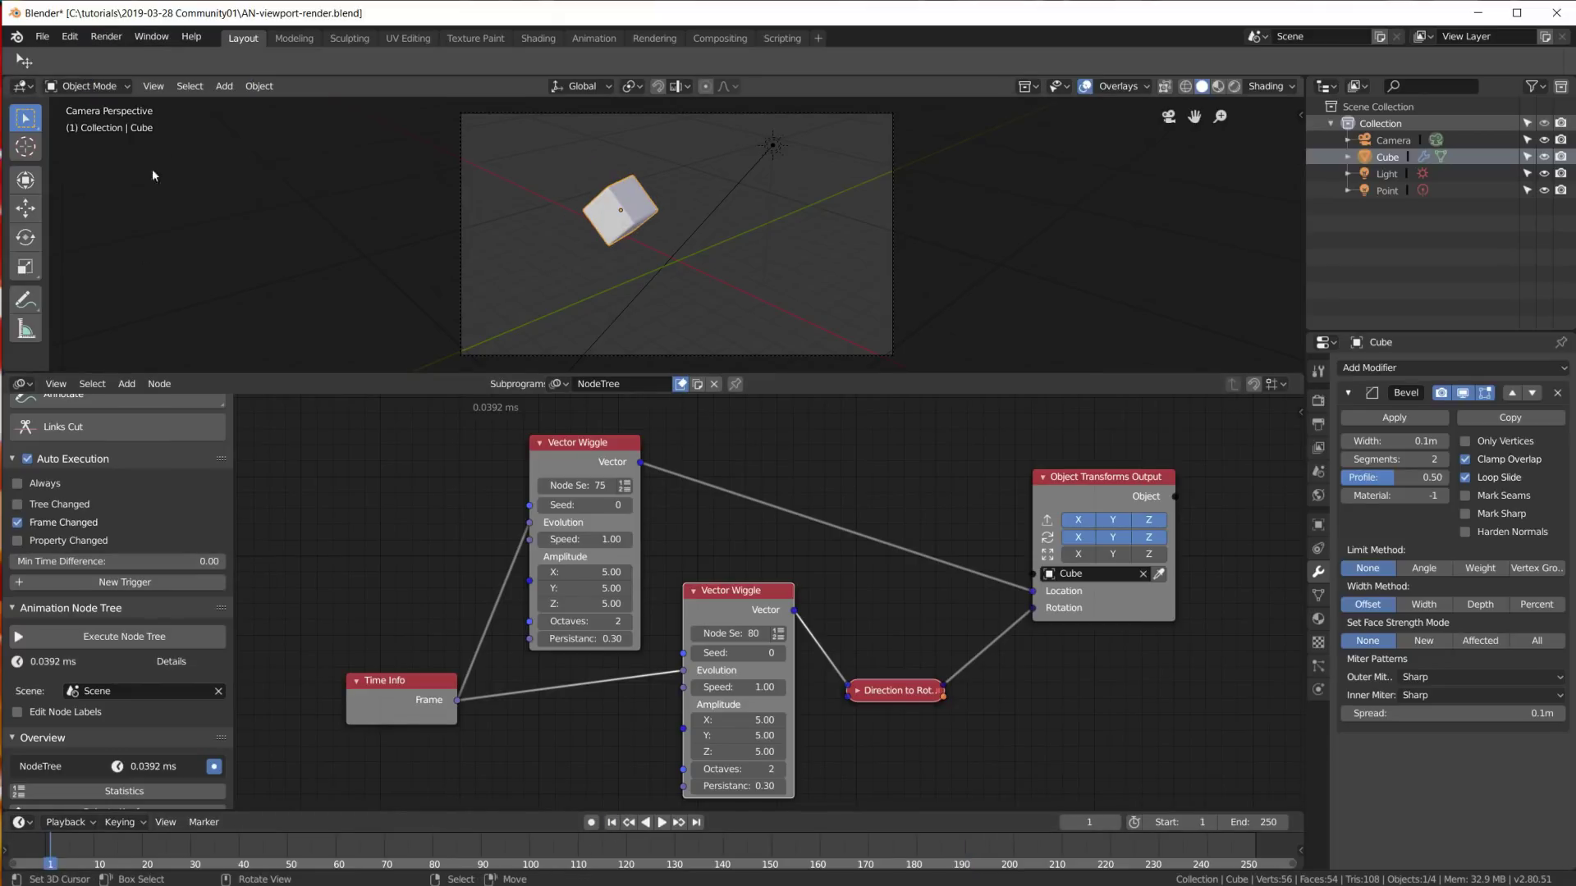
left_click(156, 87)
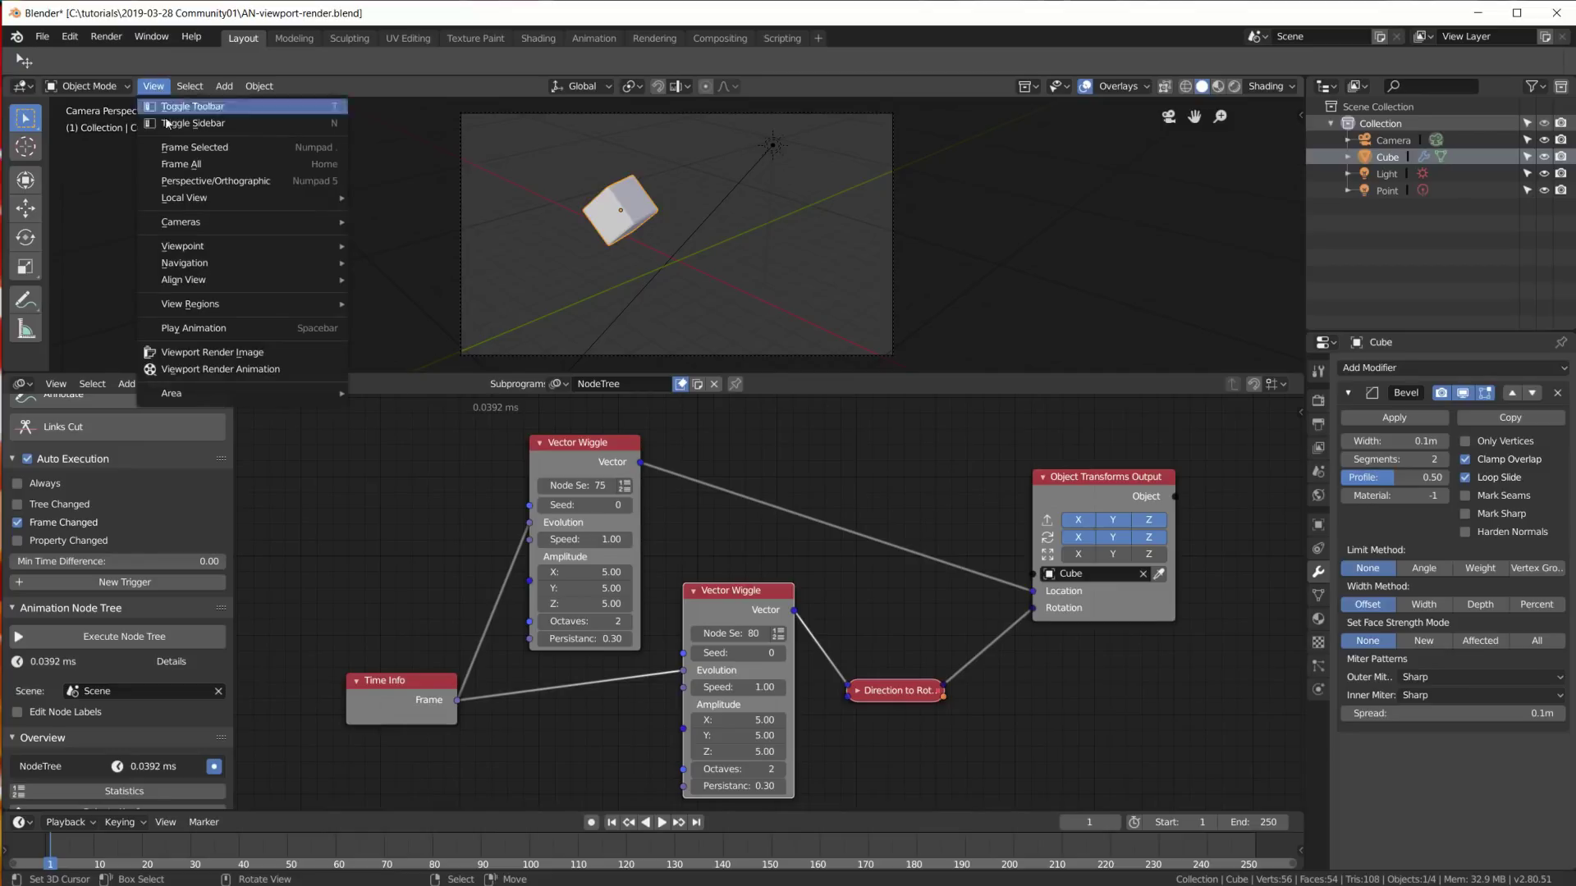
left_click(287, 371)
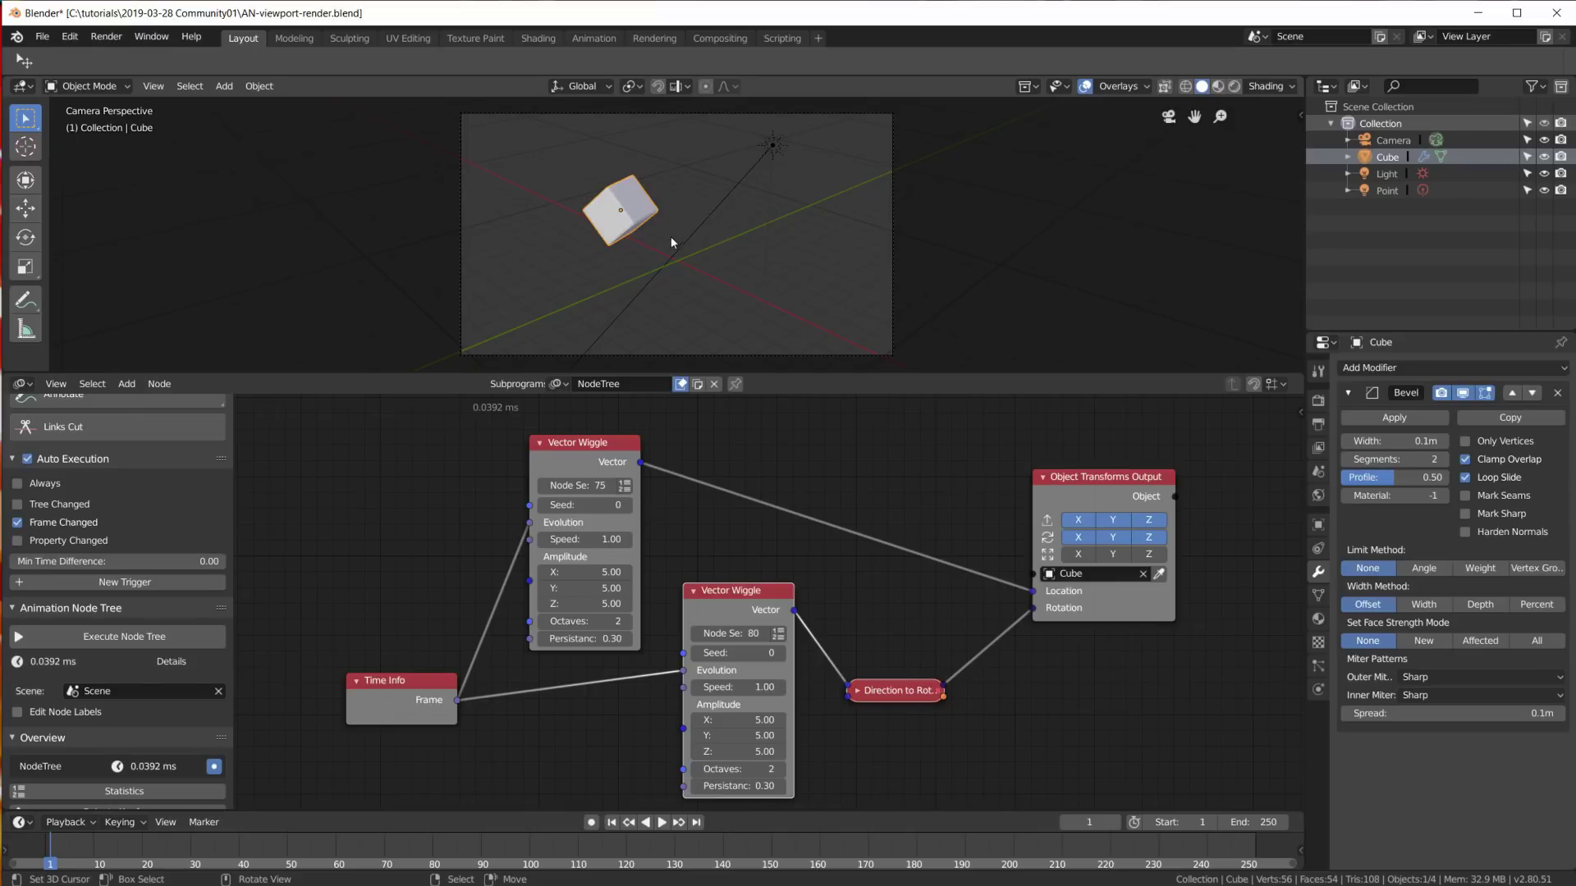
Step: Show the scene's Eevee render settings and enlarge the 3D viewport over the node editor
left_click(1318, 400)
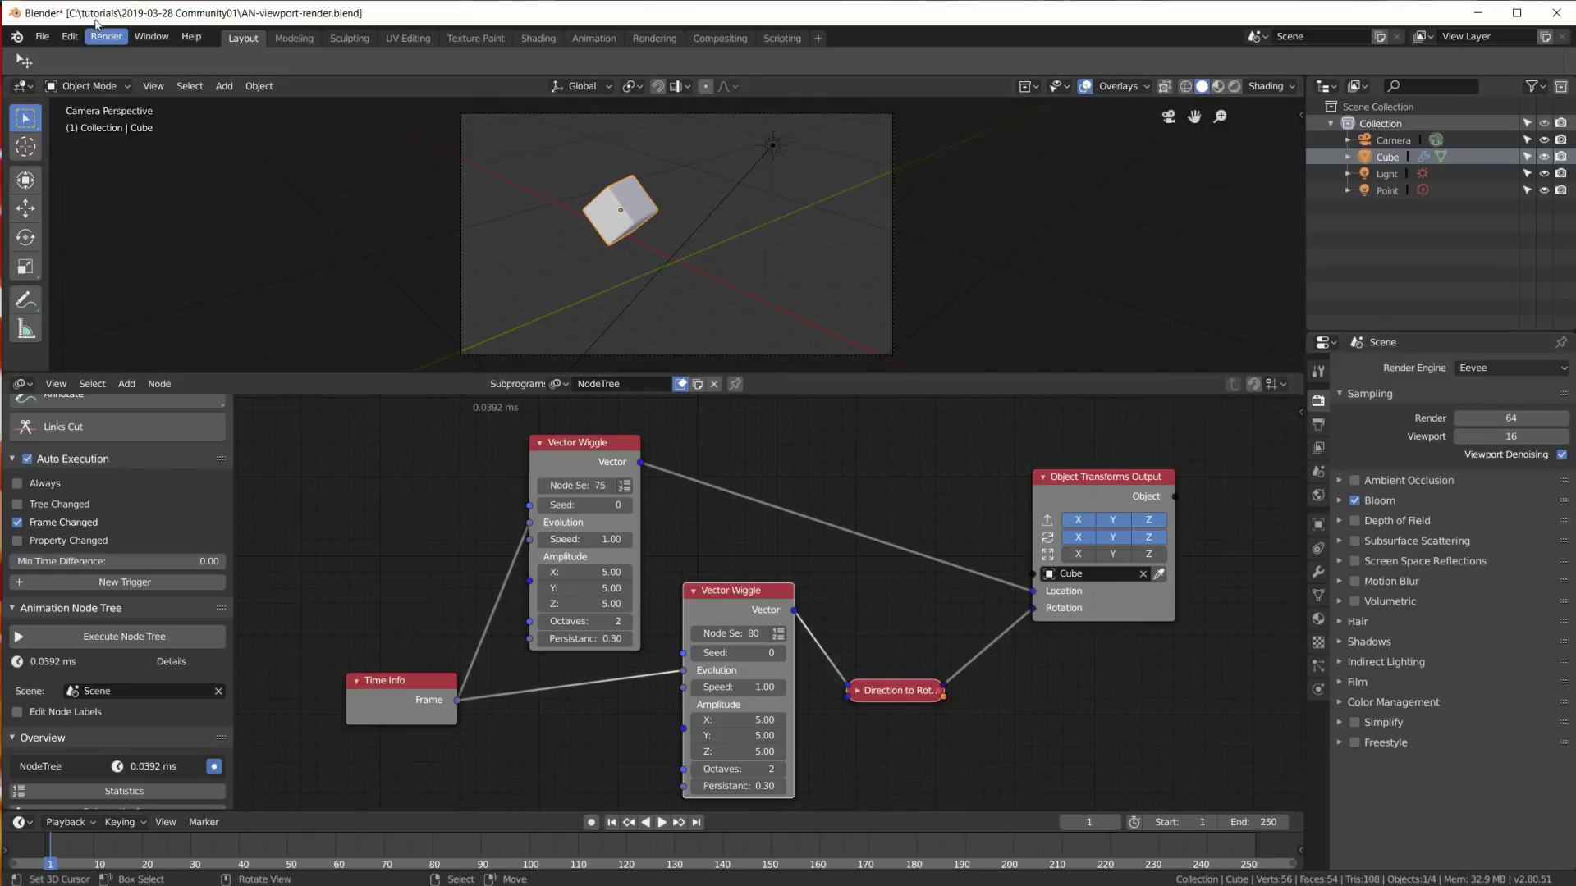
left_click(153, 86)
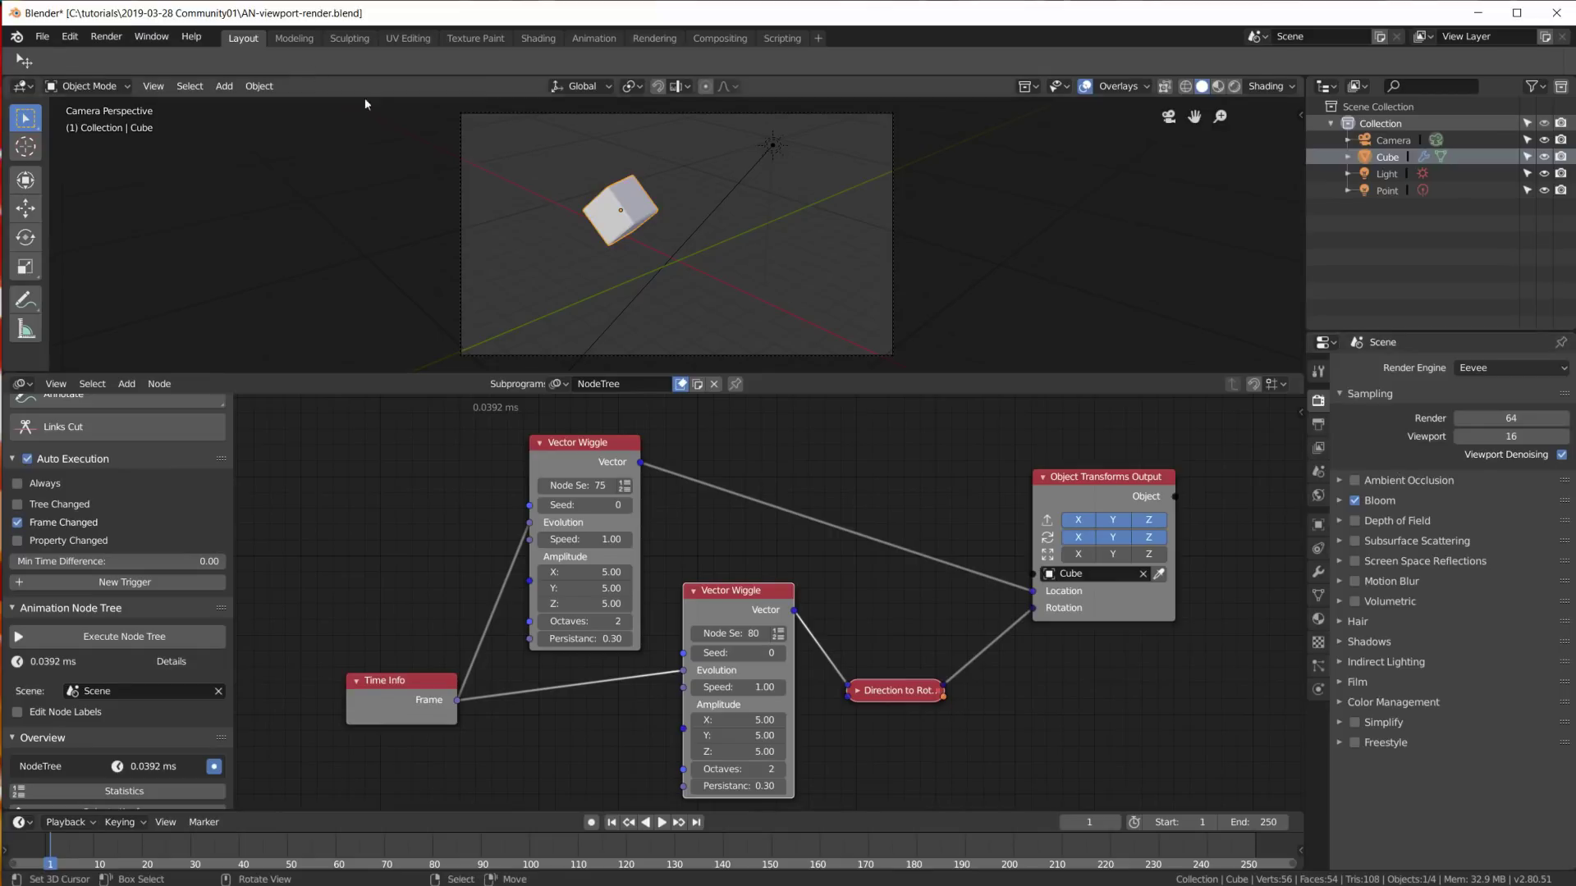
left_click(154, 86)
scroll(672, 179, "up", 2)
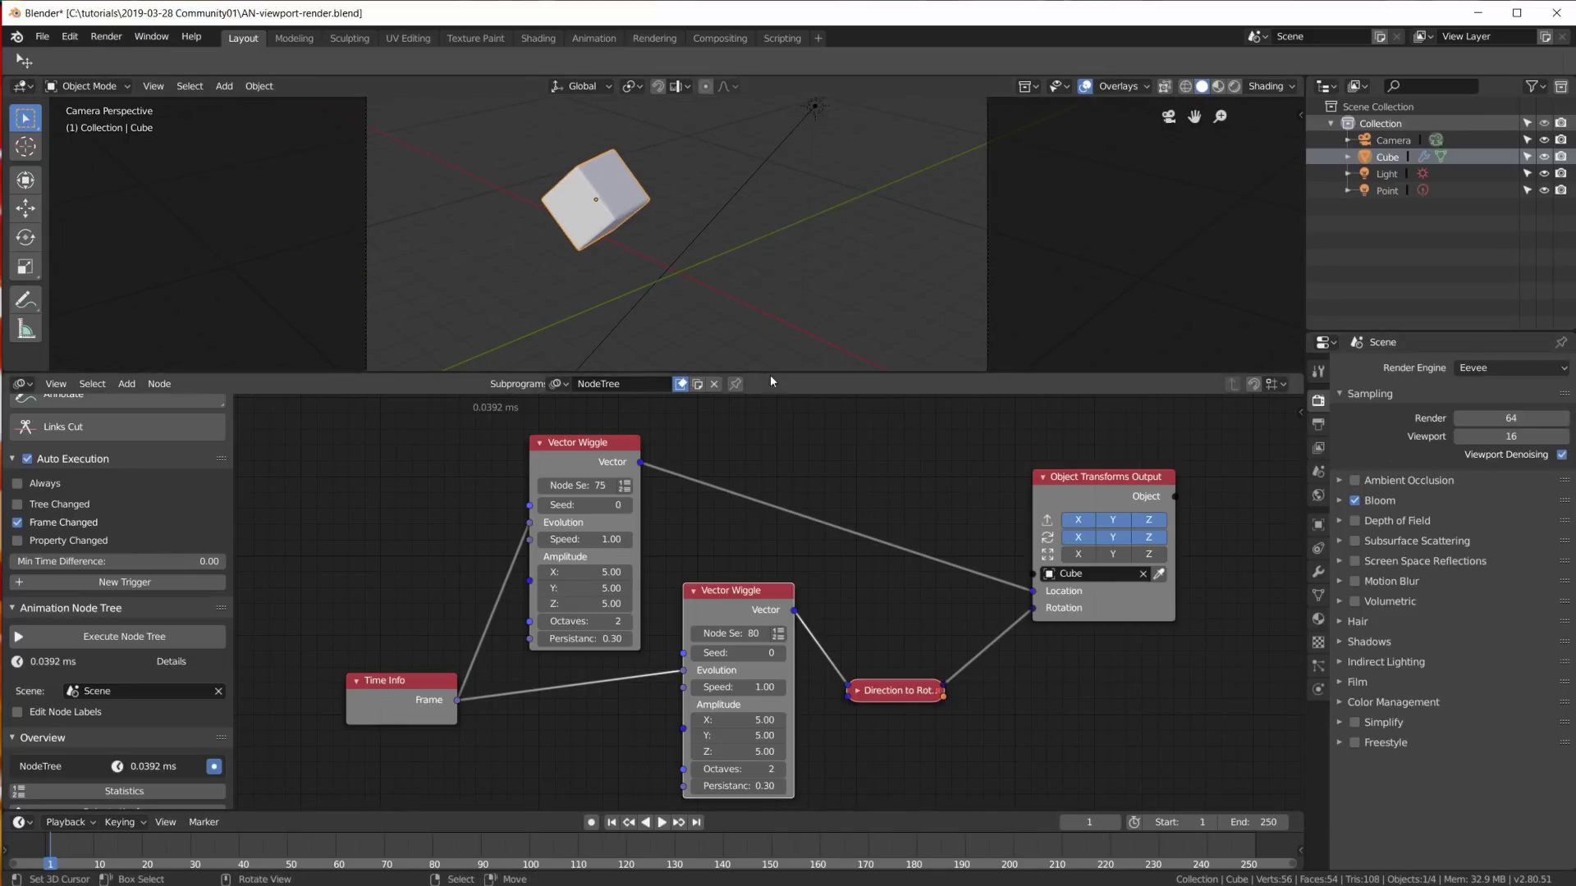
left_click_drag(770, 374, 784, 557)
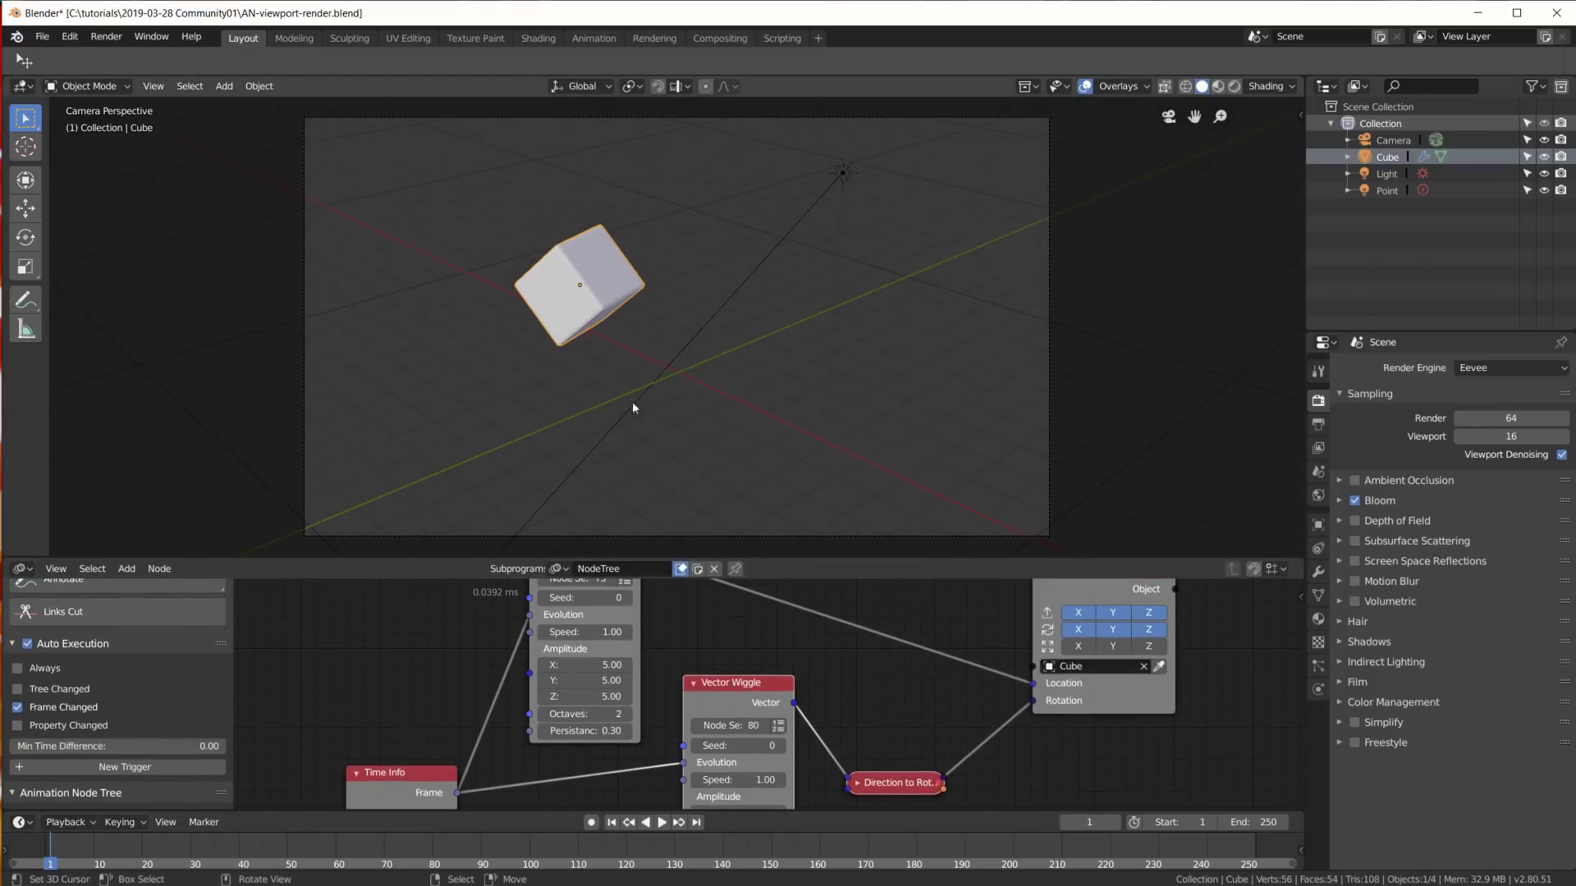
Step: Select the Light object, make a Viewport Render Image of the camera view, and close the render result
left_click(844, 173)
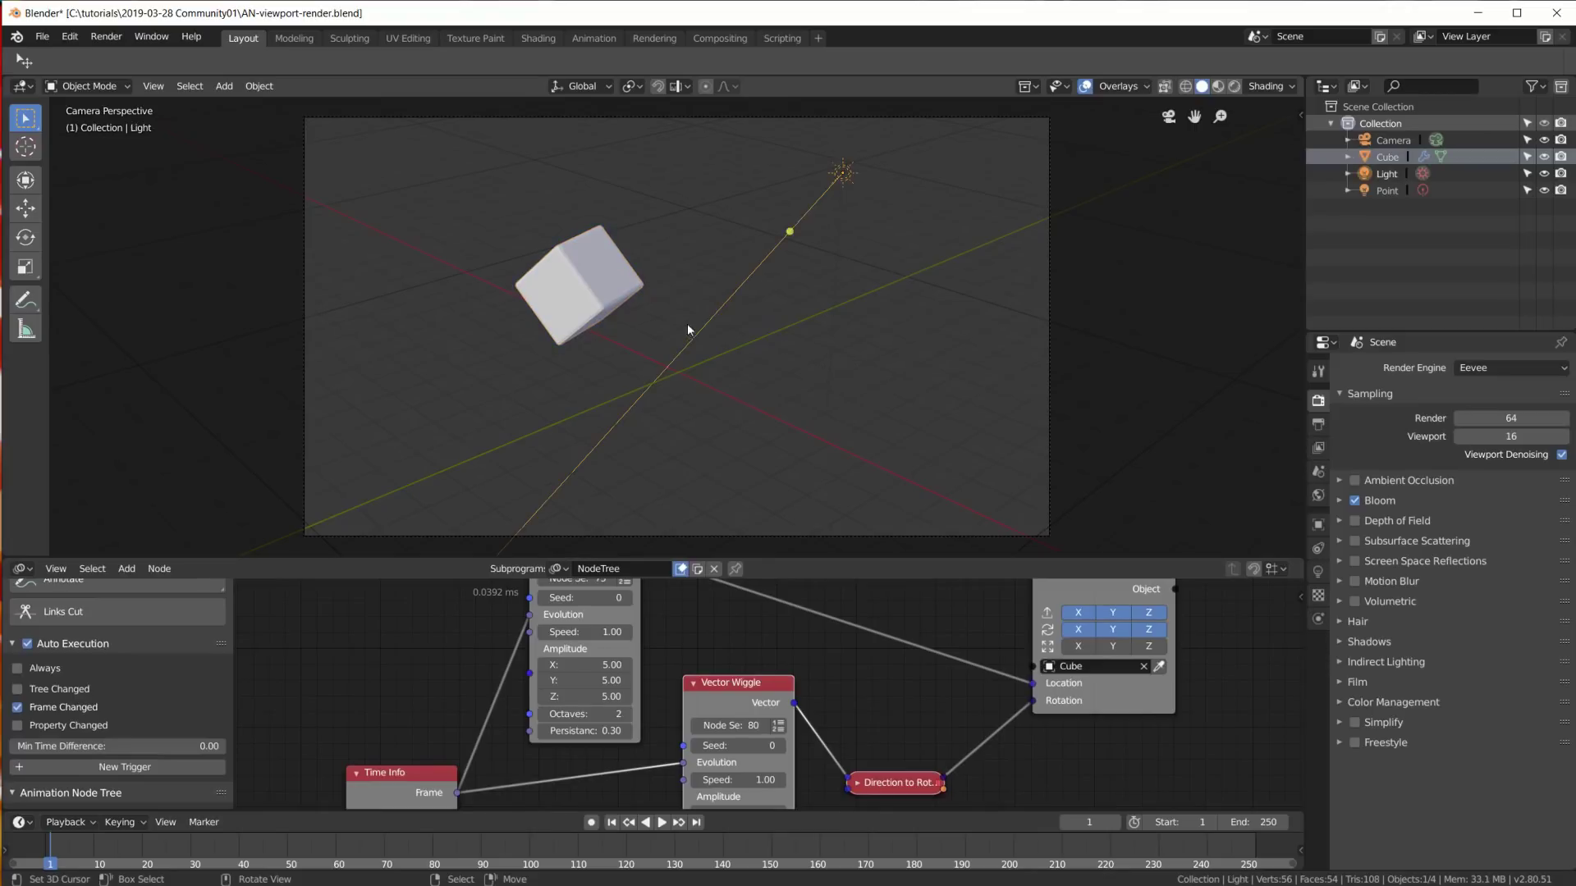
left_click(154, 86)
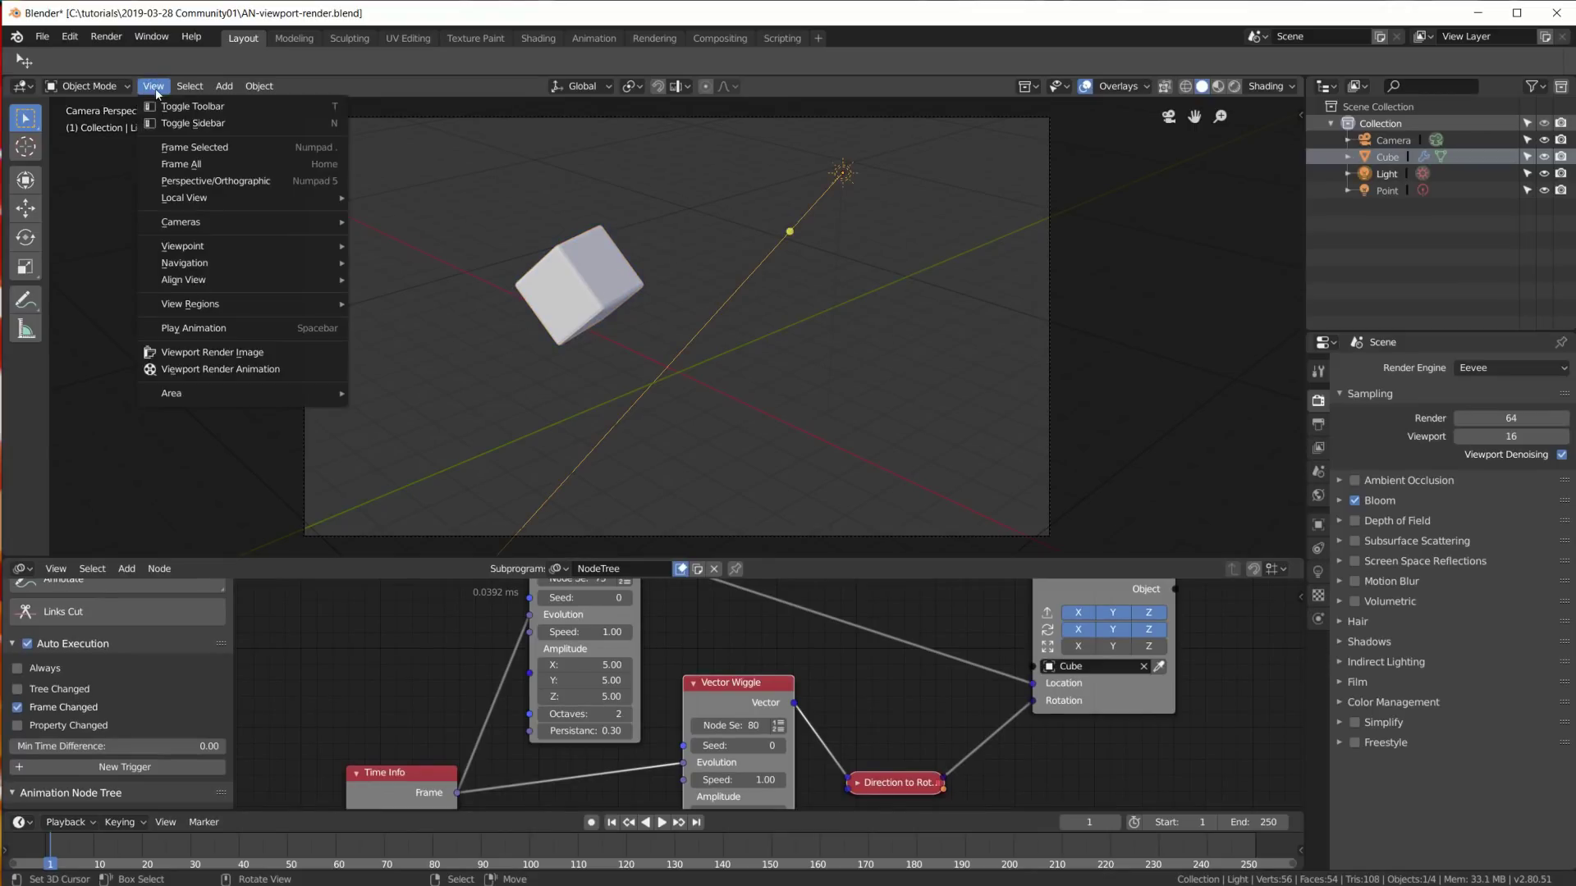
left_click(263, 357)
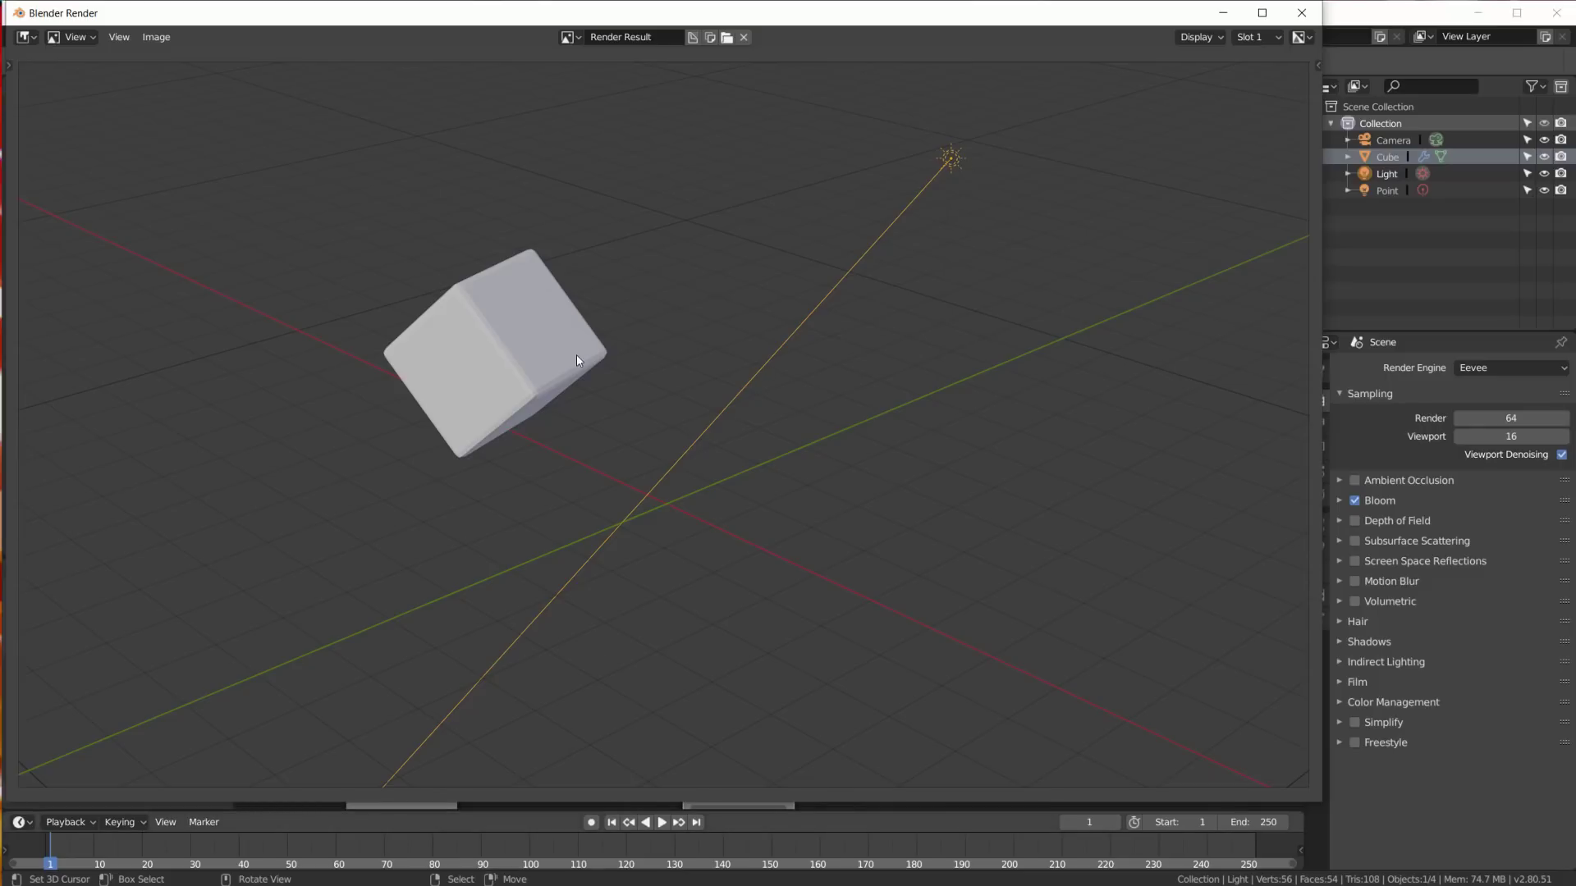
left_click(1301, 13)
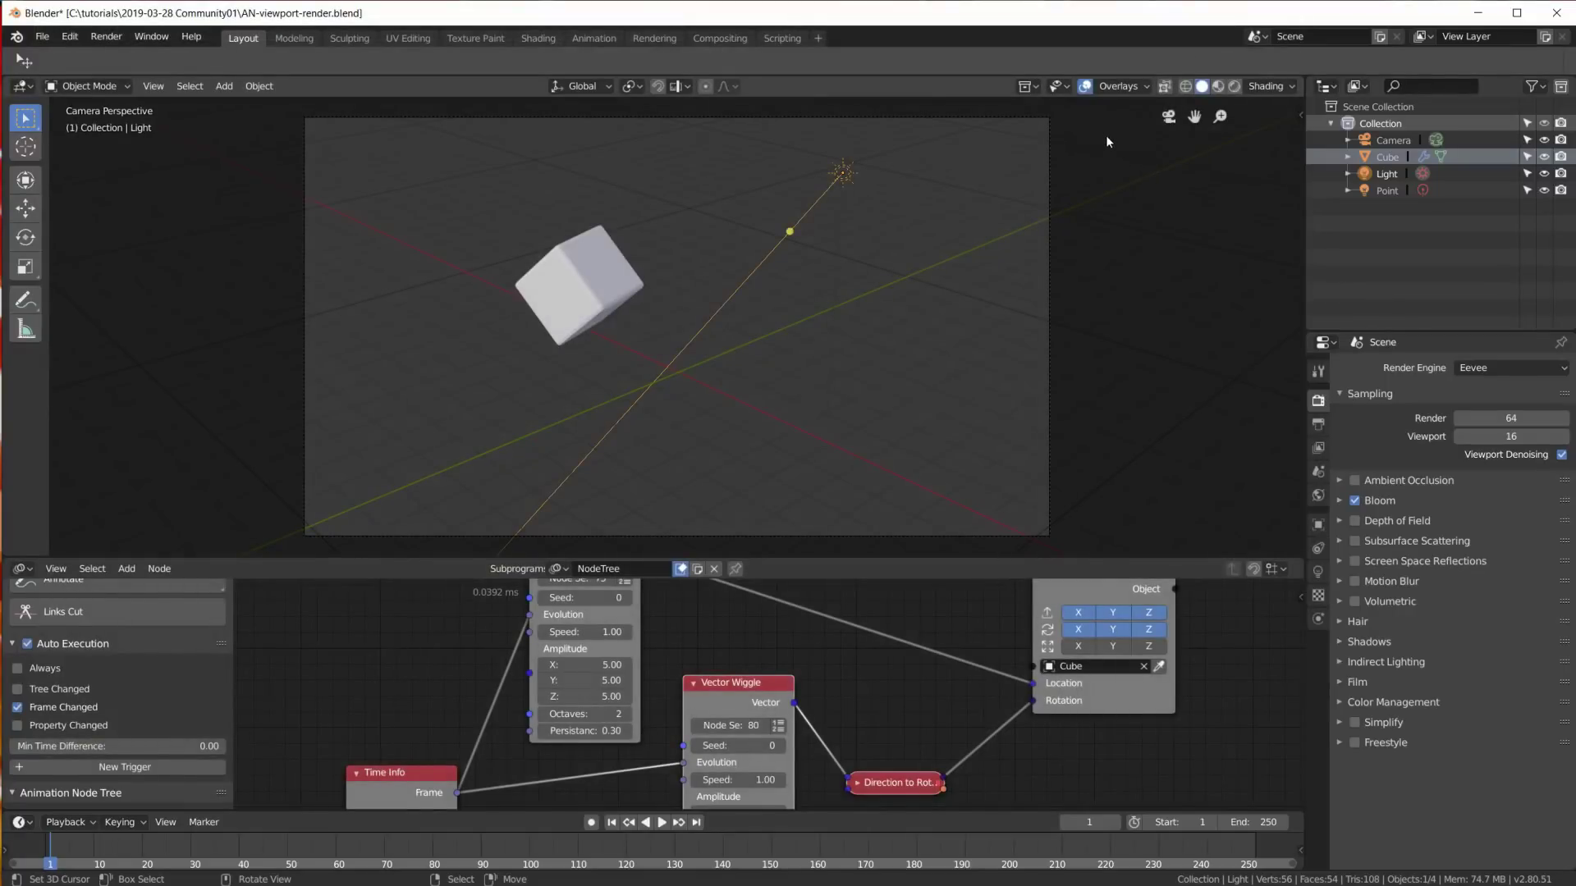
Step: Look up the Viewport Render Animation command and show the scene's output path and file format settings
left_click(152, 85)
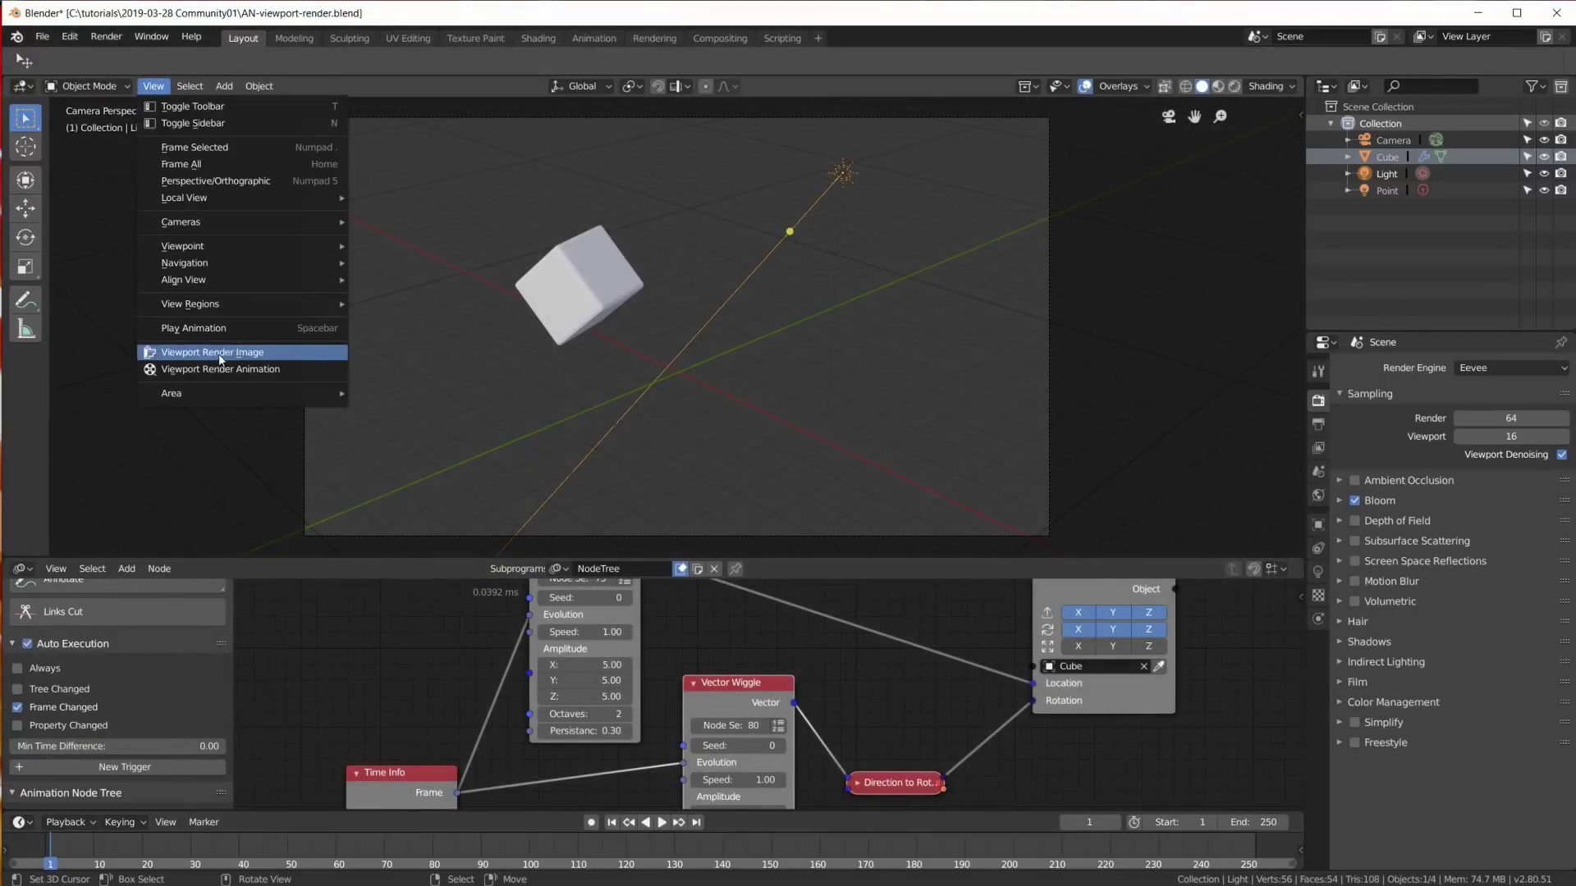
left_click(248, 370)
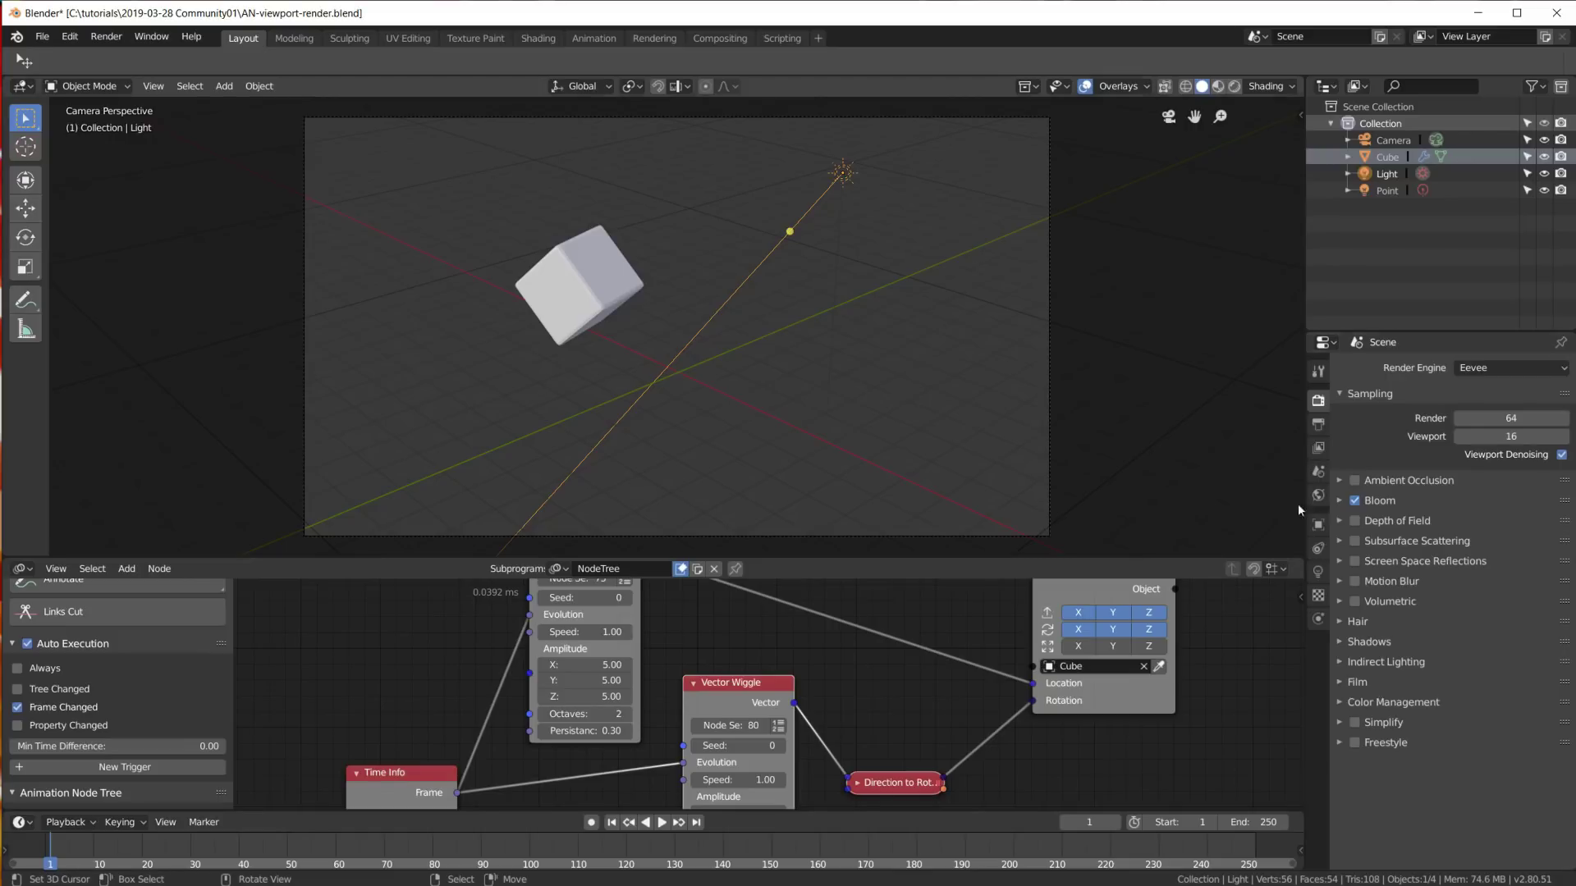
left_click(1318, 424)
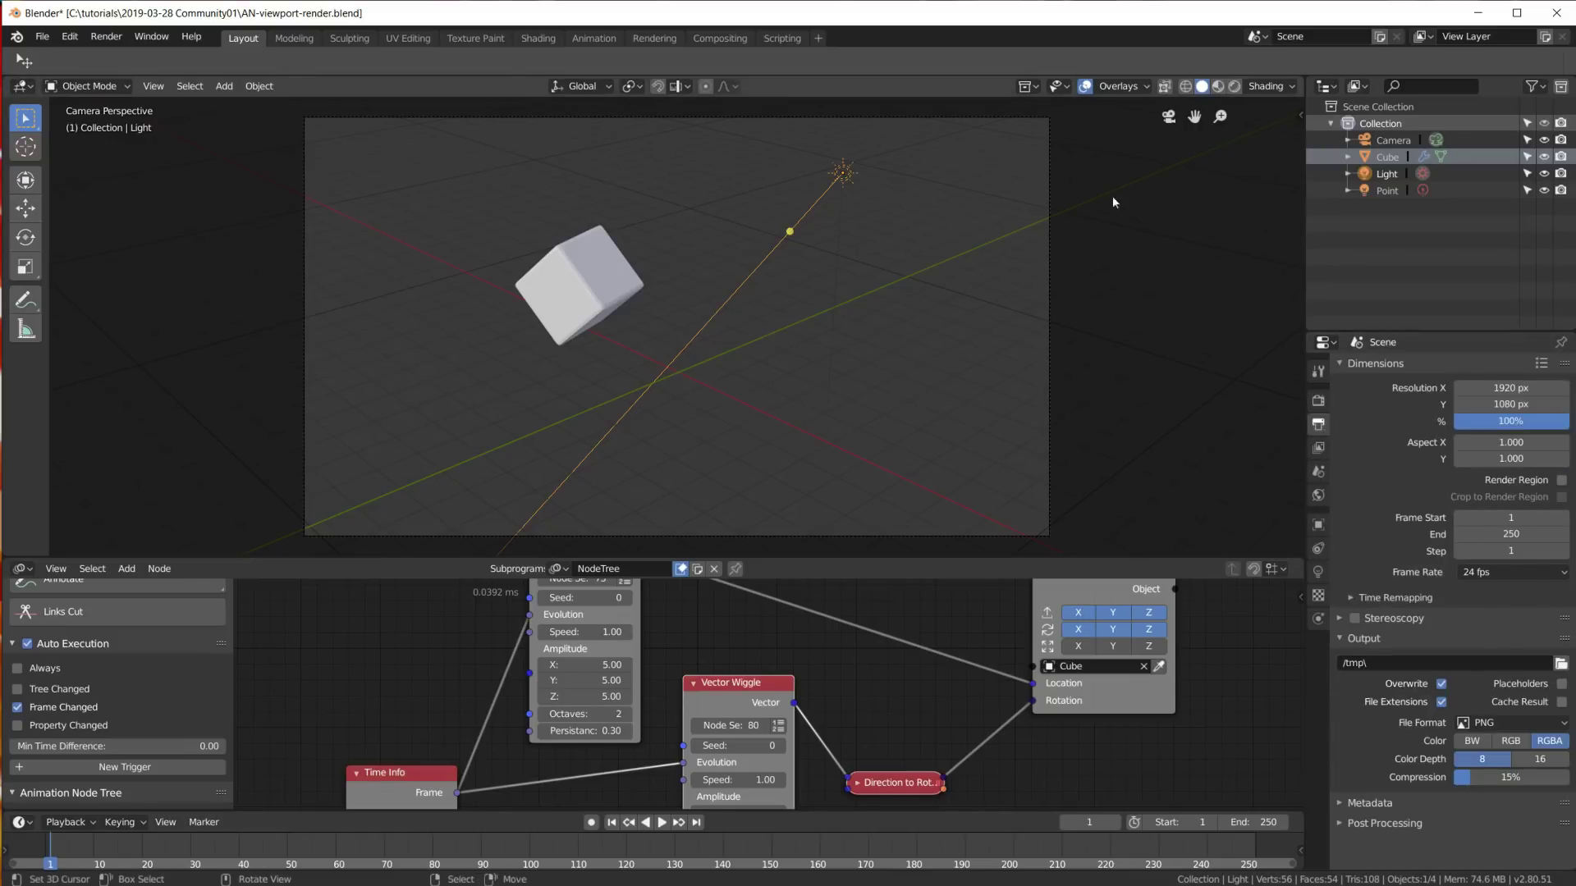
Step: Hide the viewport overlays and switch the 3D view to rendered shading, with the World properties shown
left_click(1084, 86)
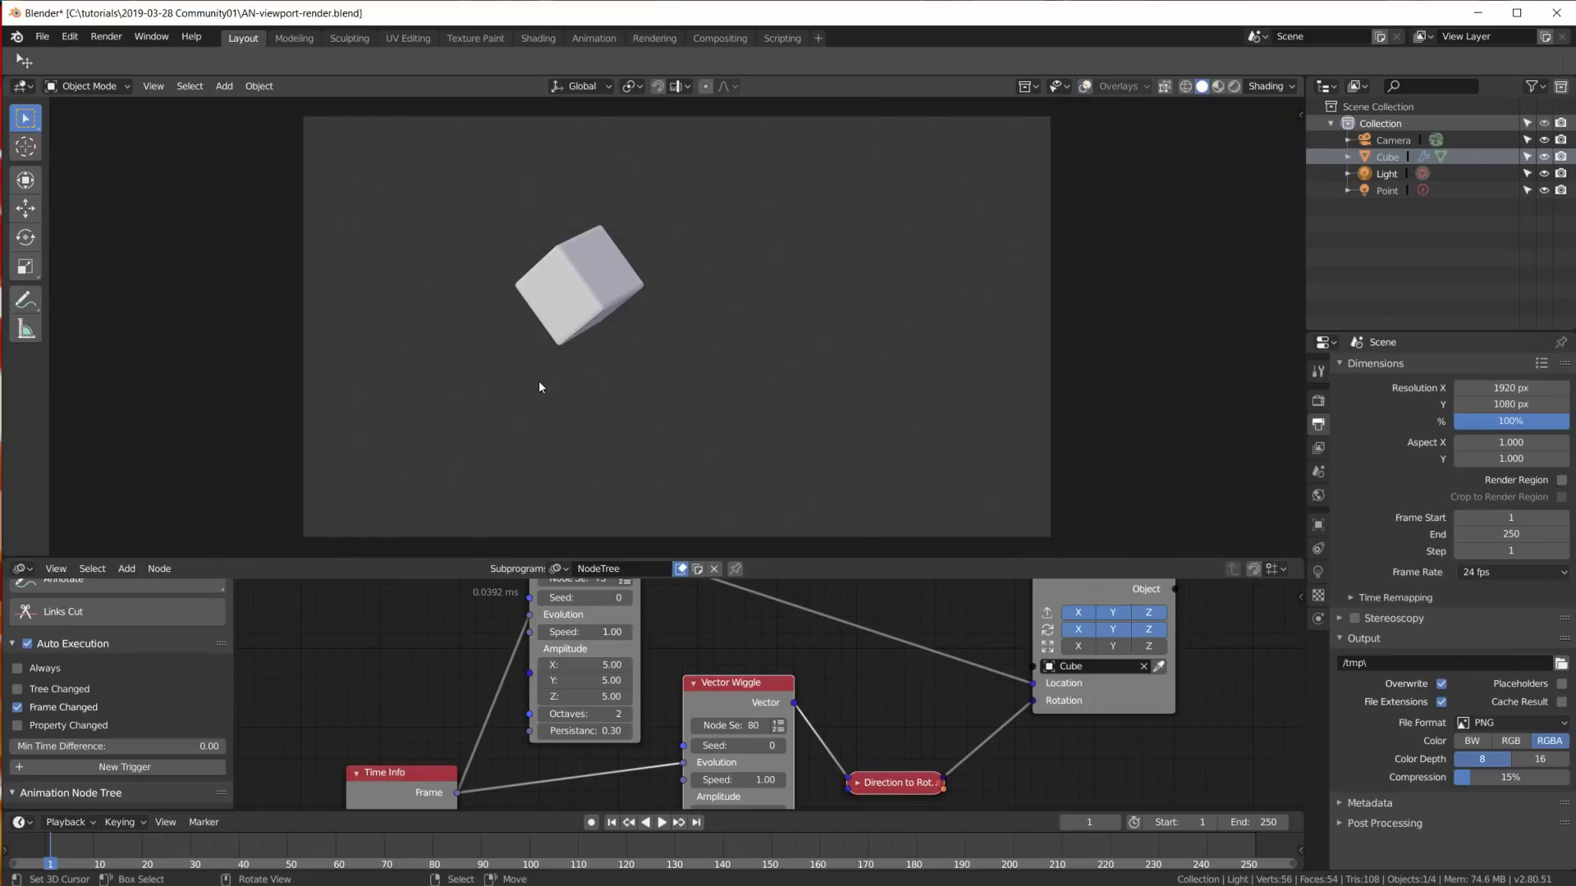
left_click(1318, 495)
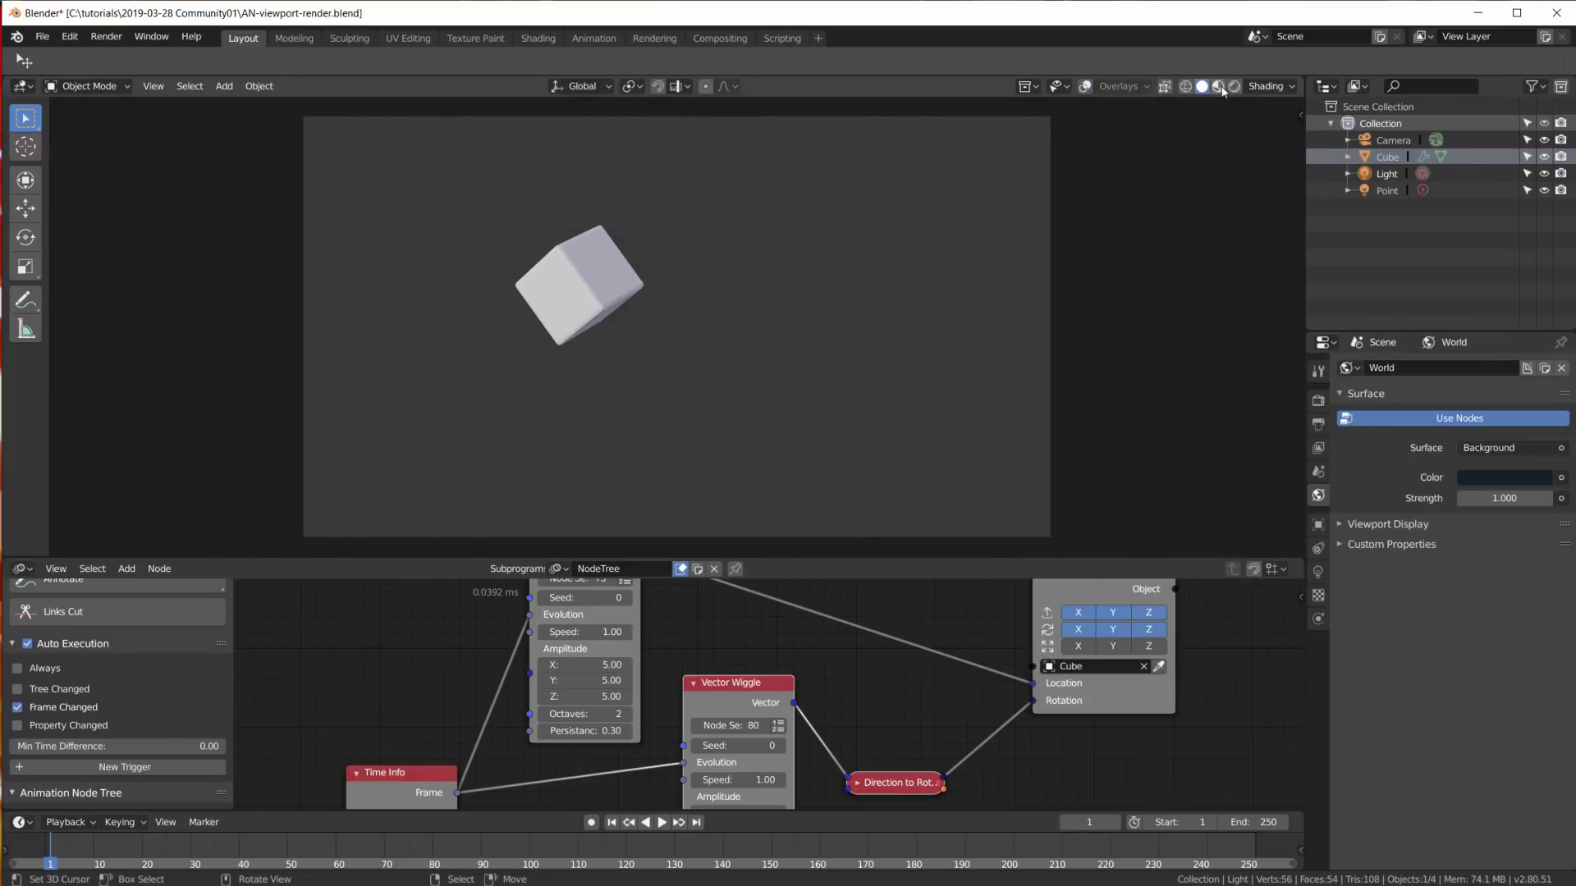
left_click(1234, 87)
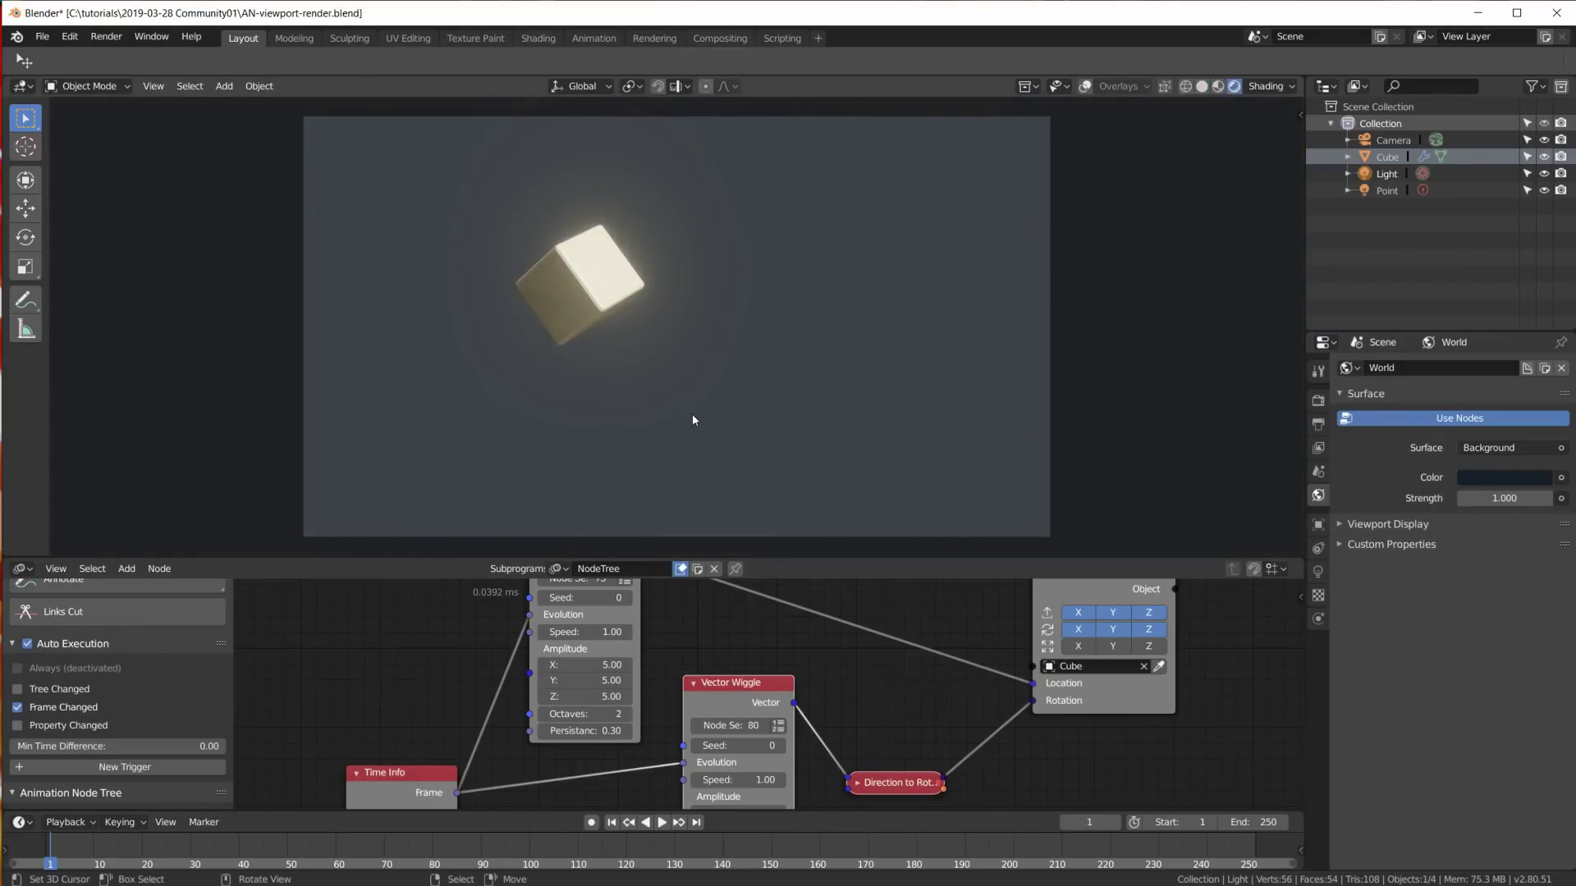
Step: Make a Viewport Render Image of the overlay-free rendered-shading view and close the render result
left_click(154, 86)
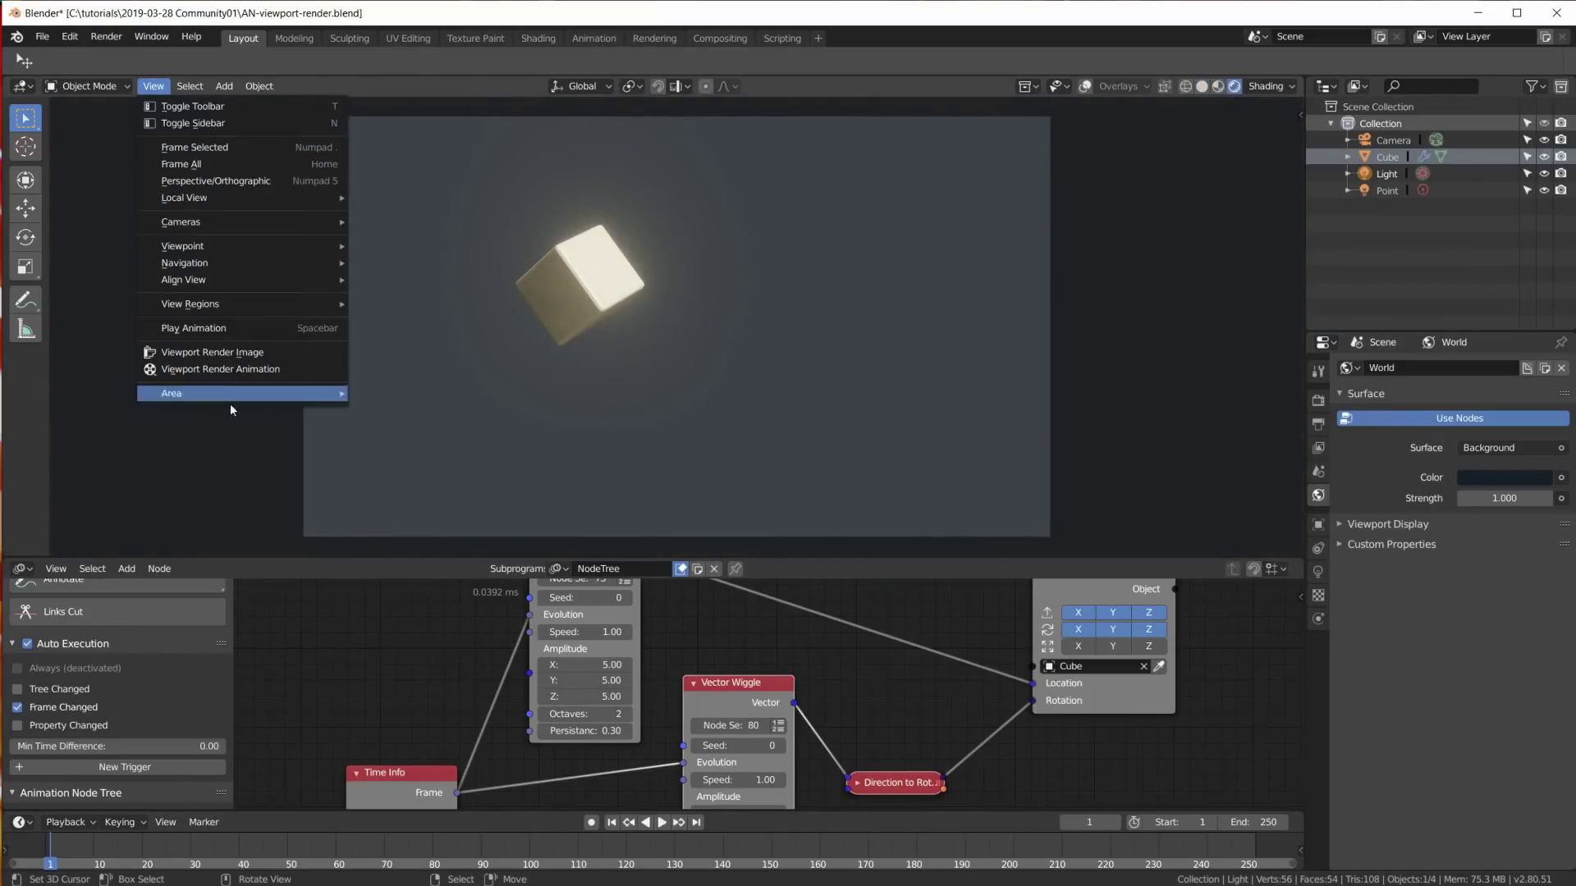
left_click(217, 355)
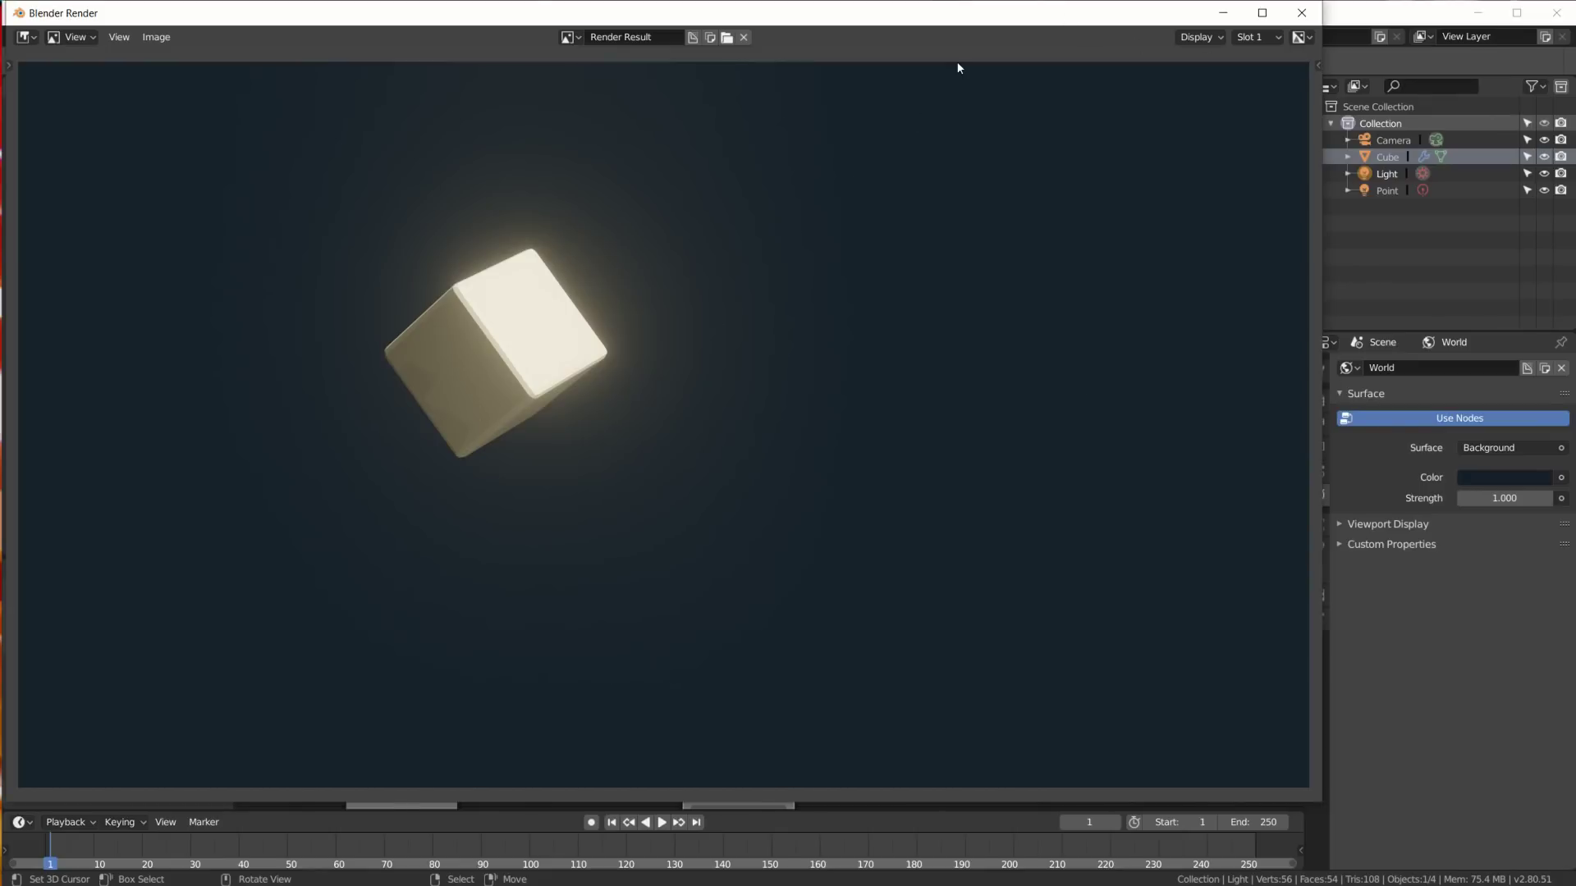
left_click(1301, 12)
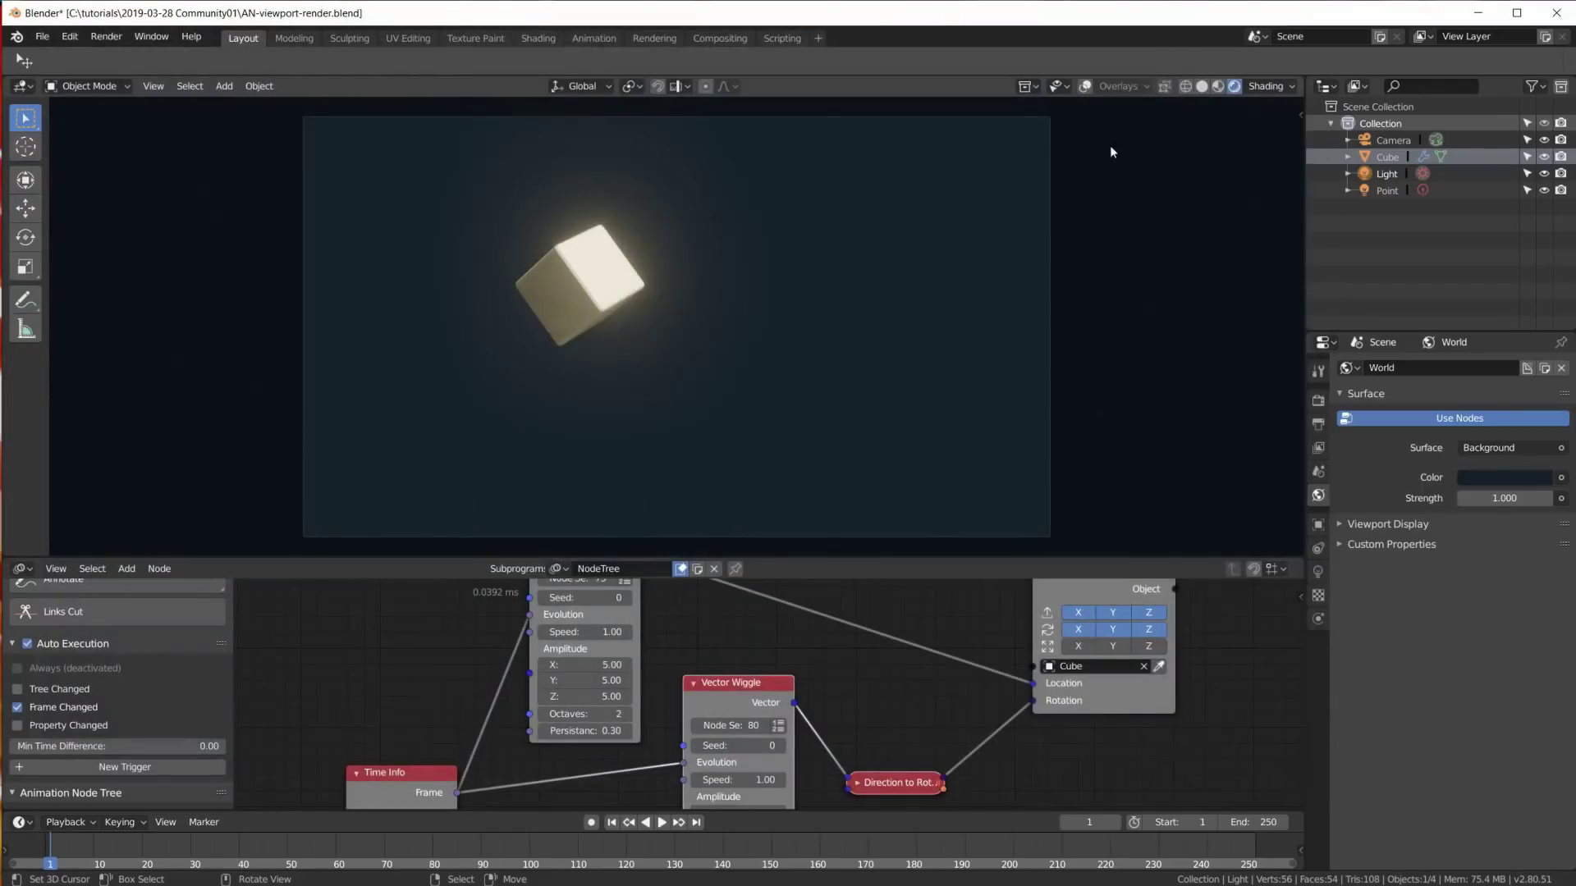
Step: Keep the viewport overlays hidden, return to the camera view, and start a Viewport Render Animation
left_click(1085, 87)
left_click(1085, 86)
mouse_move(834, 317)
middle_mouse_down()
mouse_move(785, 317)
mouse_move(807, 311)
middle_mouse_up()
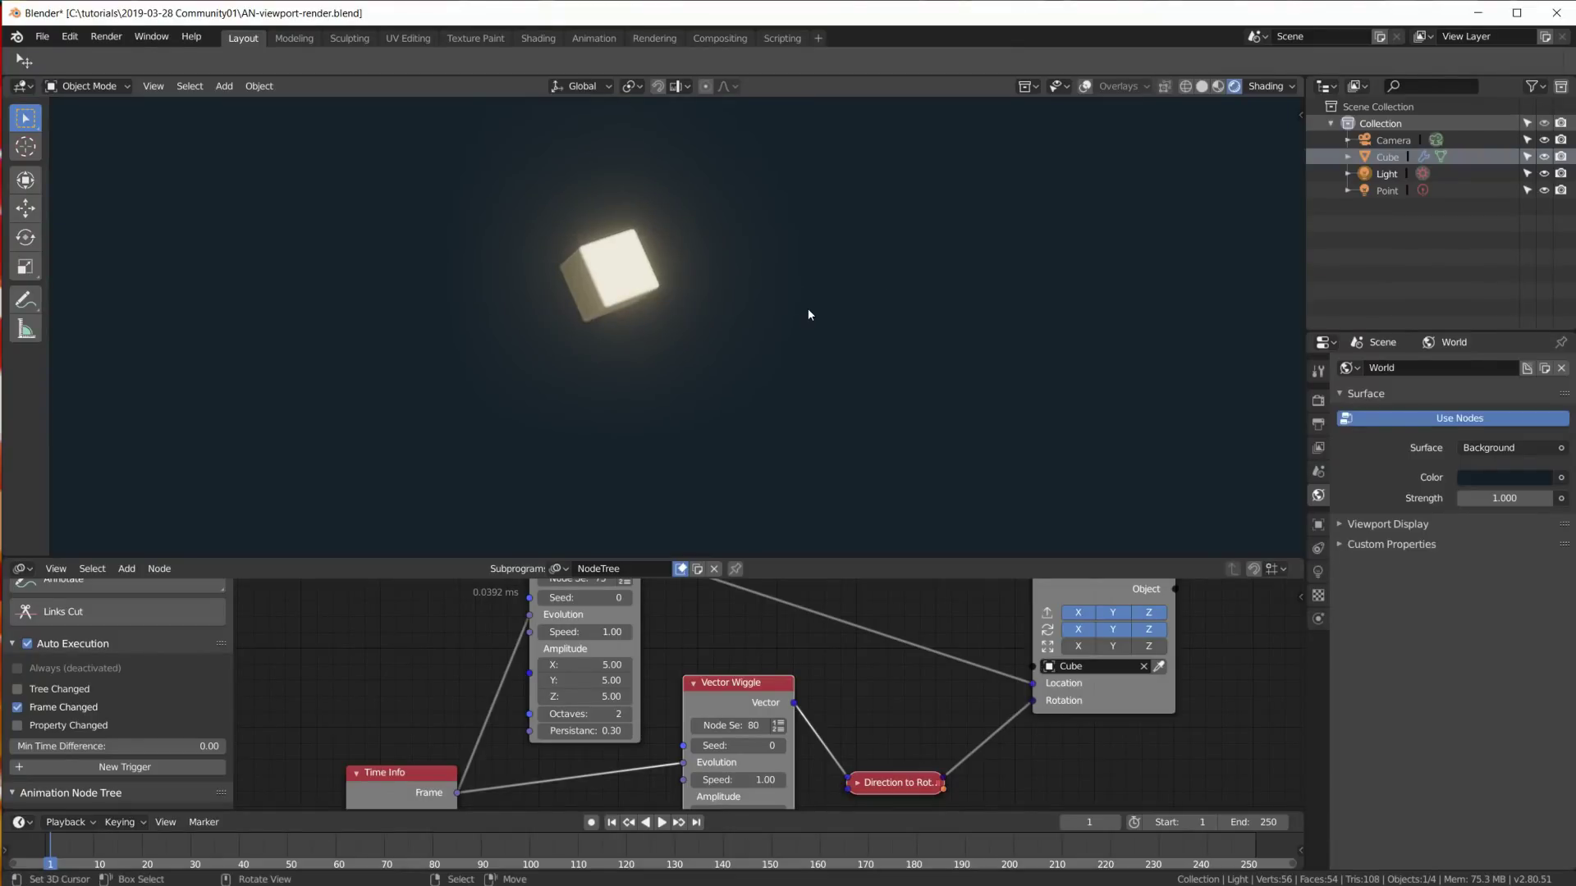
key("KP_0")
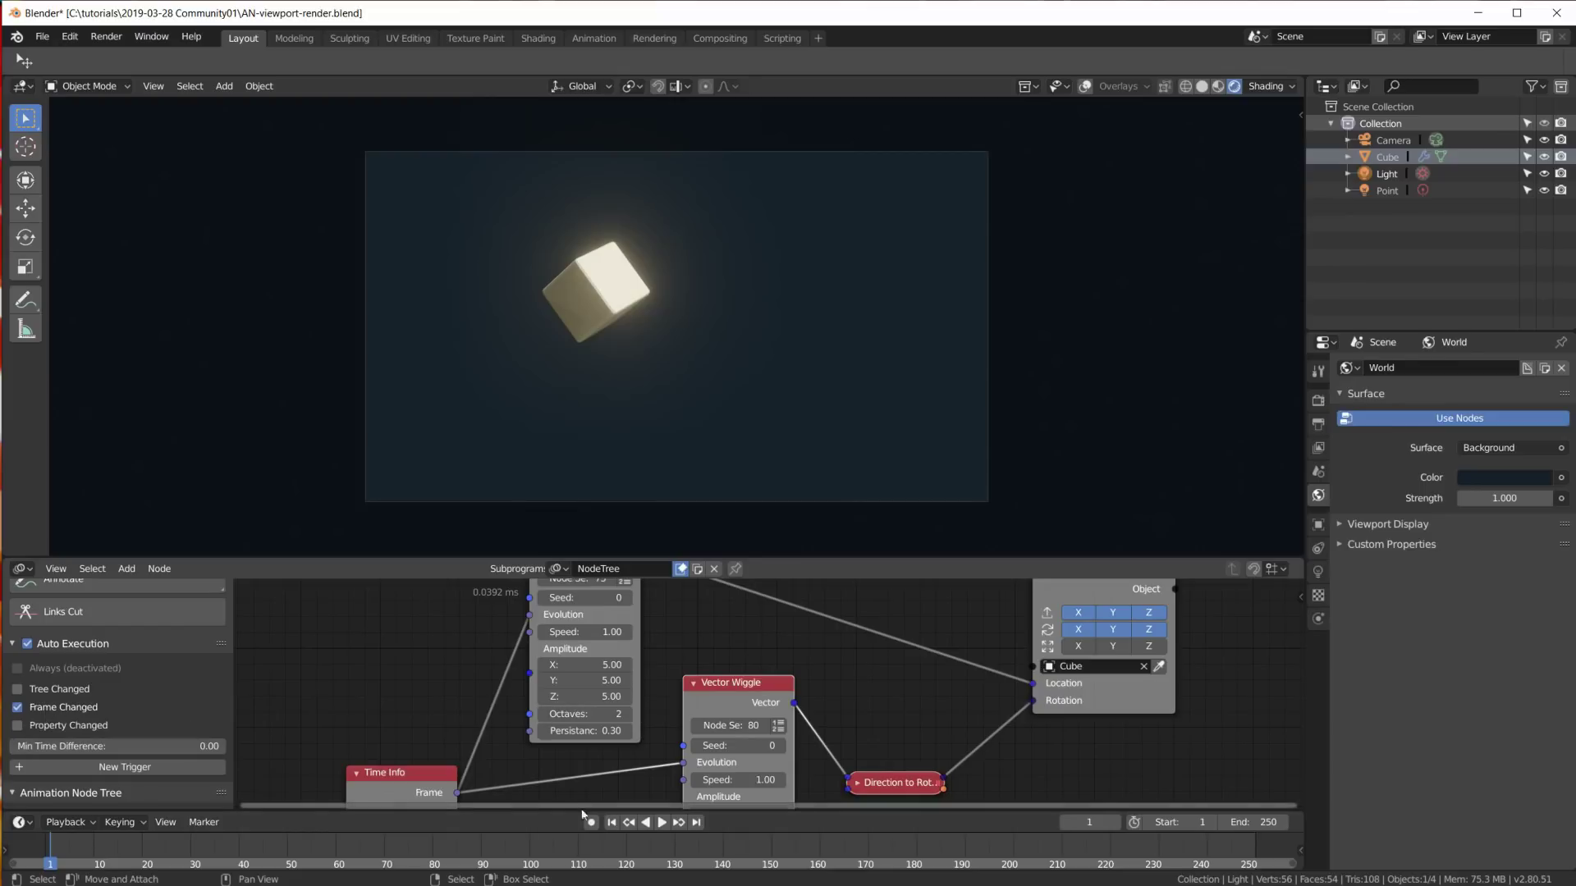
left_click(152, 85)
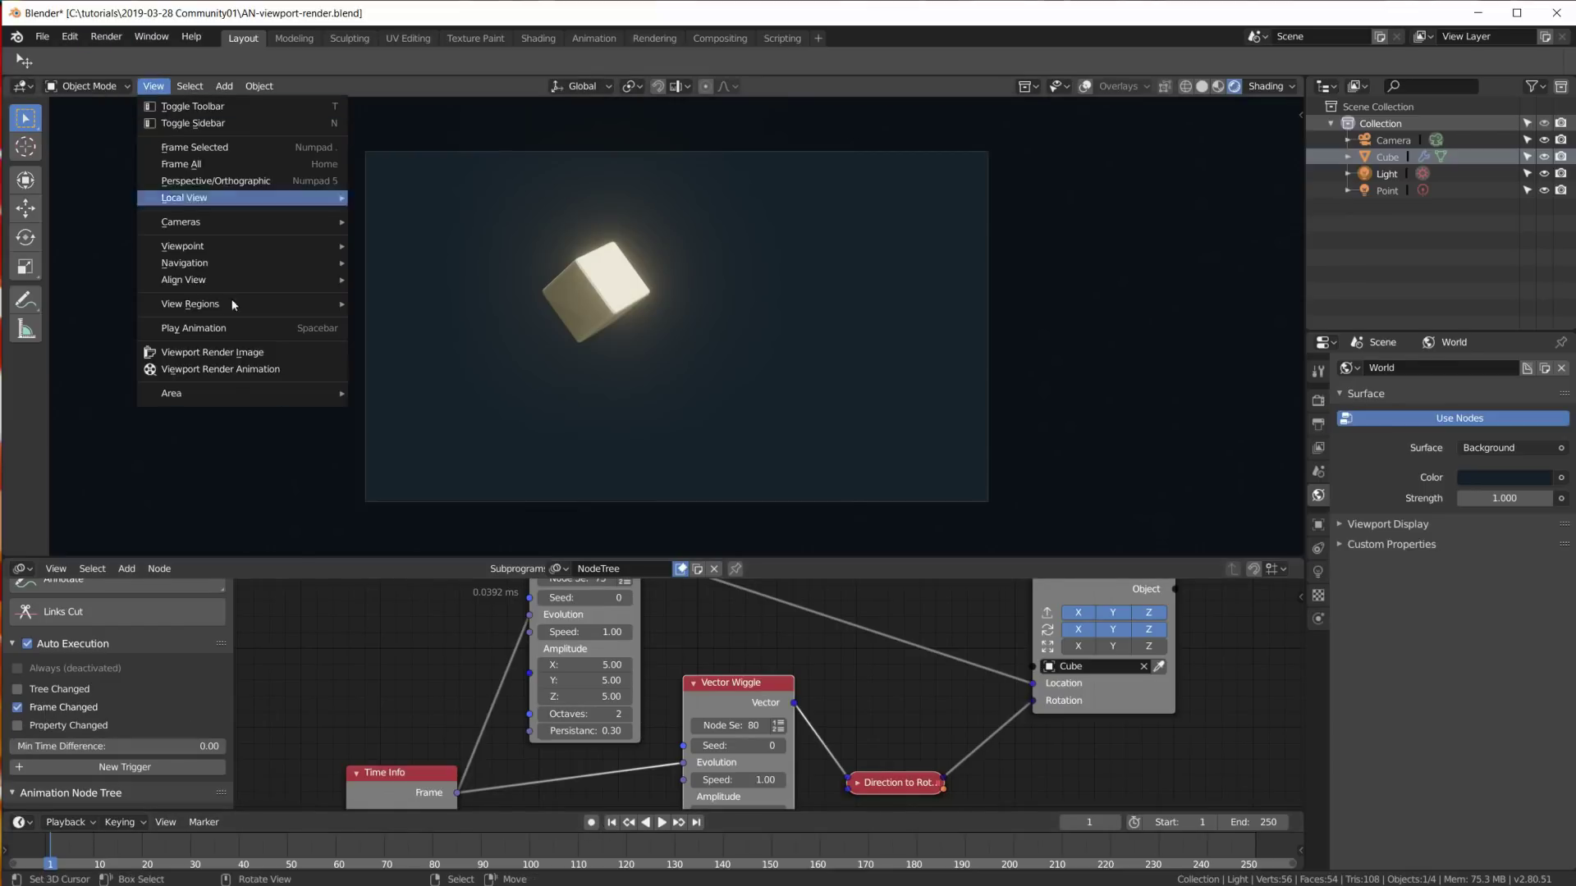
left_click(279, 370)
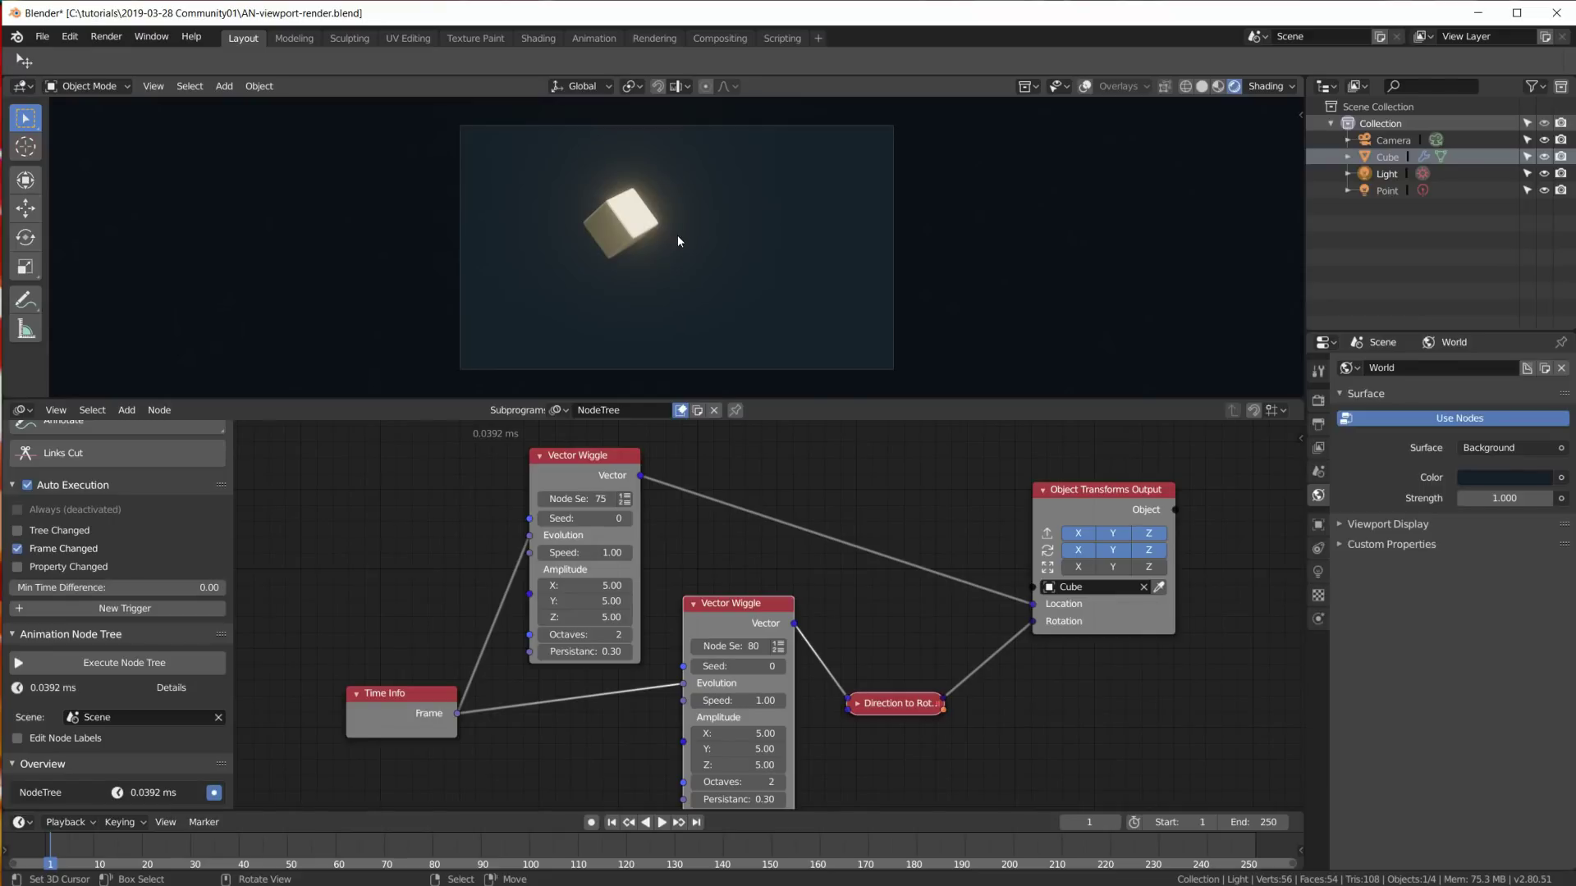
Step: Bake the Animation Nodes tree's cube motion to keyframes
mouse_move(771, 657)
middle_mouse_down()
mouse_move(765, 615)
mouse_move(767, 638)
middle_mouse_up()
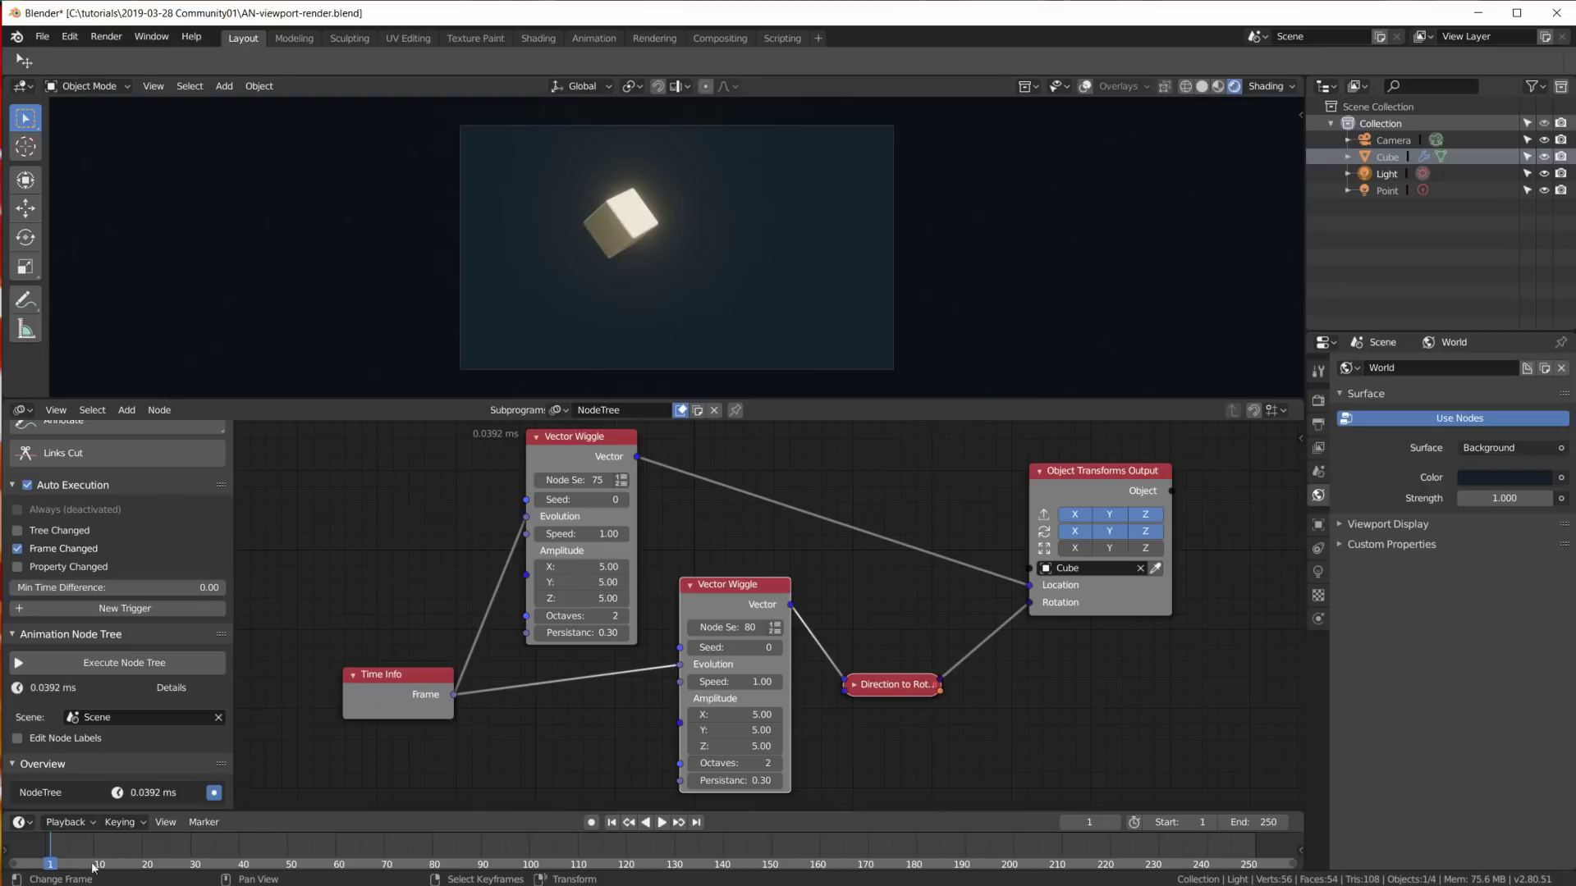
scroll(93, 691, "down", 2)
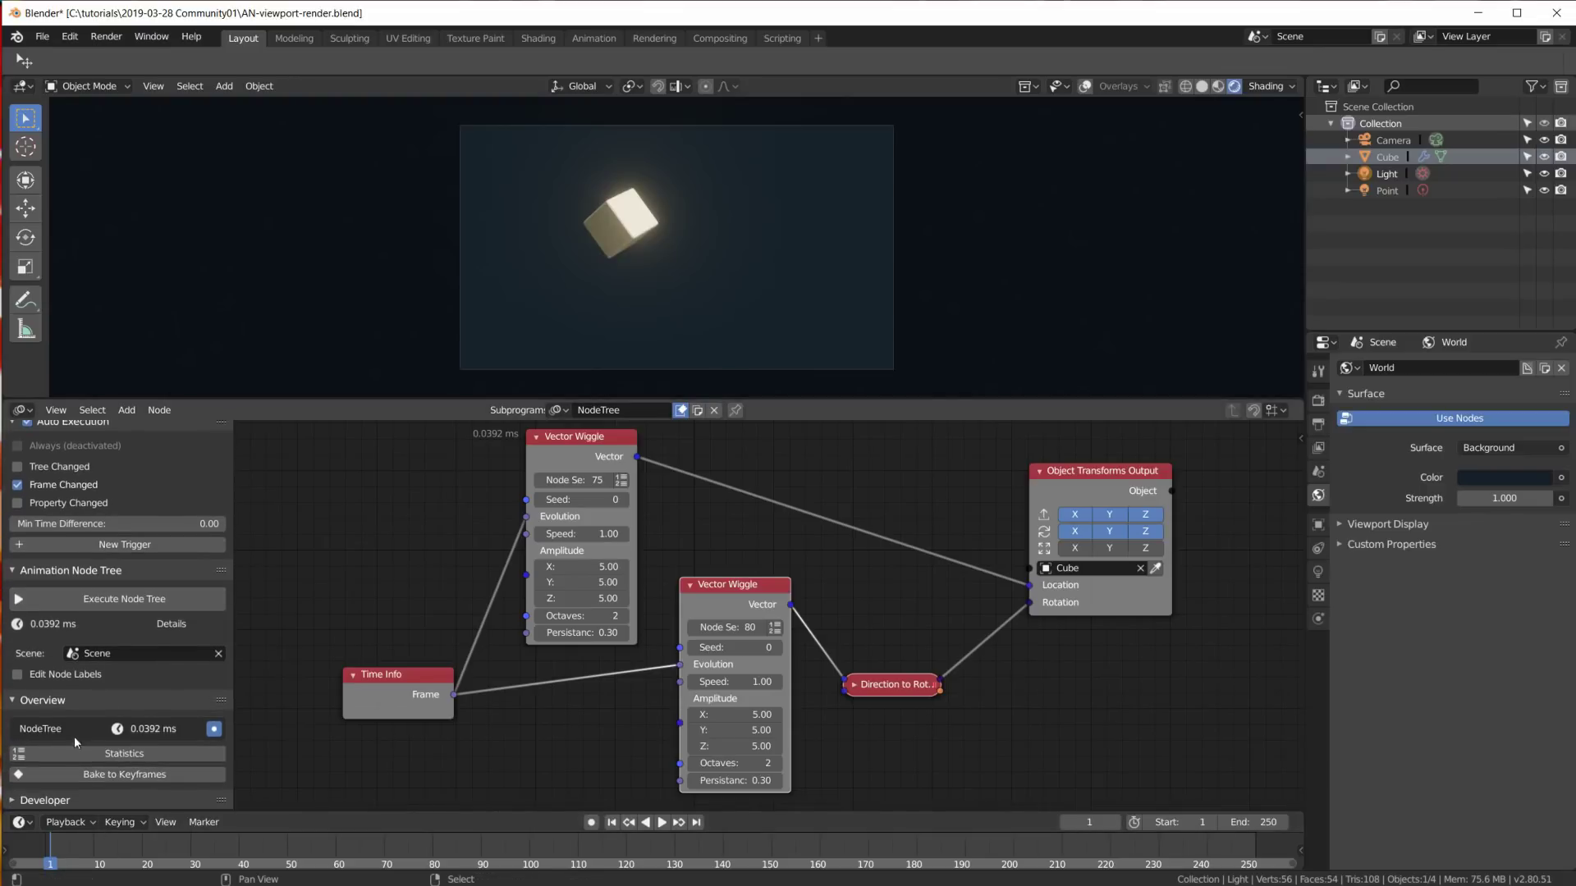
scroll(30, 712, "up", 2)
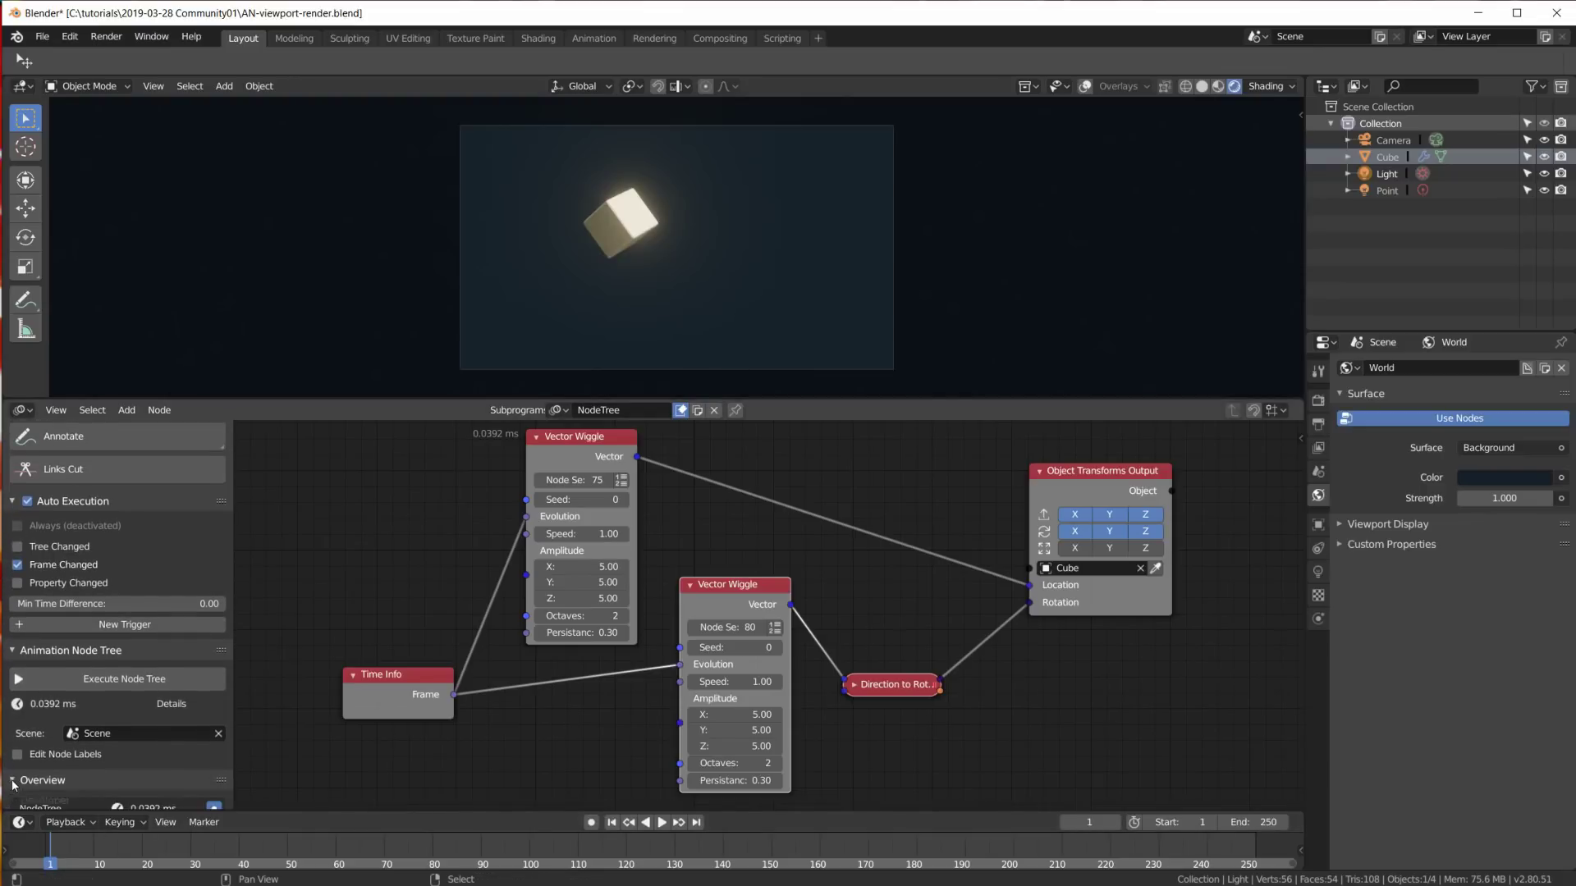
middle_click_drag(66, 776, 62, 702)
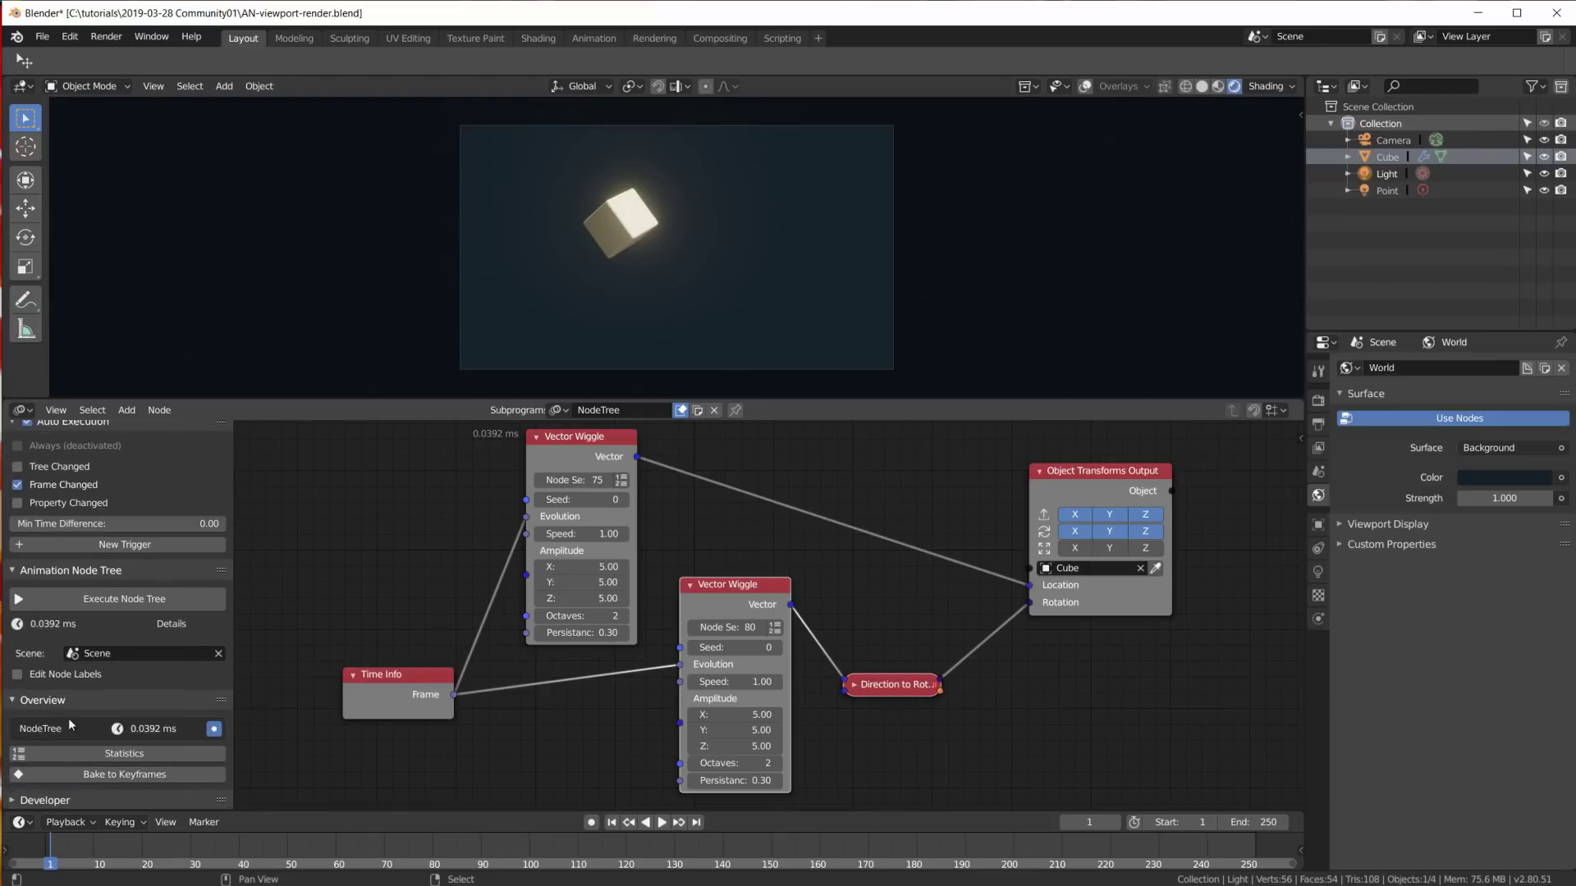
left_click(121, 775)
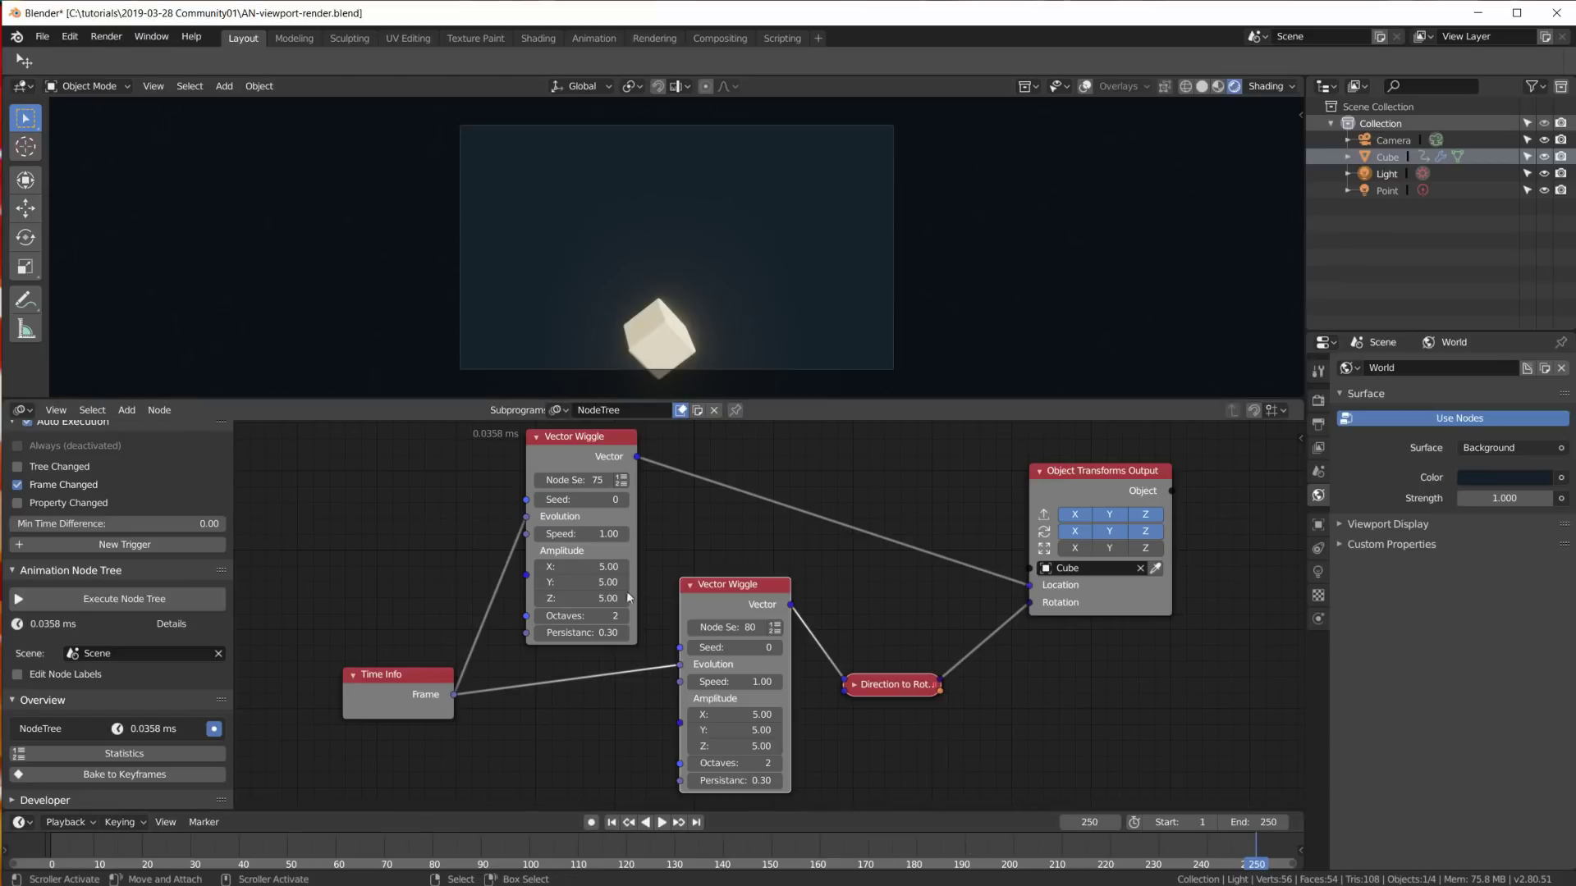
Step: Select the Cube, enlarge the timeline to show its baked keyframes, and turn off the node tree's Auto Execution
left_click(1388, 157)
left_click_drag(276, 810, 279, 726)
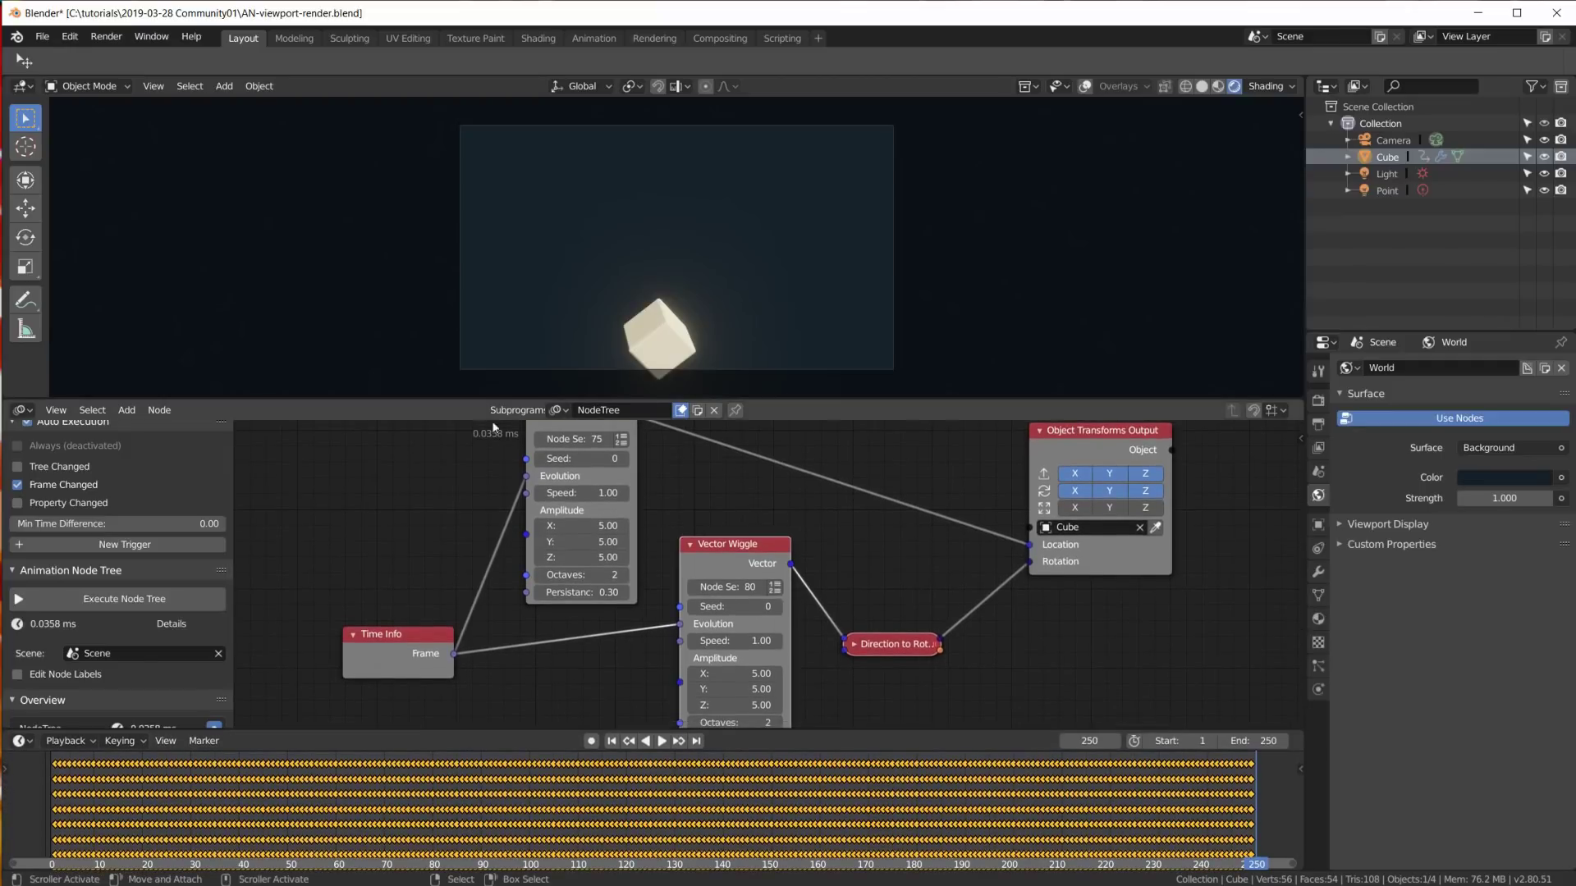
scroll(33, 503, "up", 1)
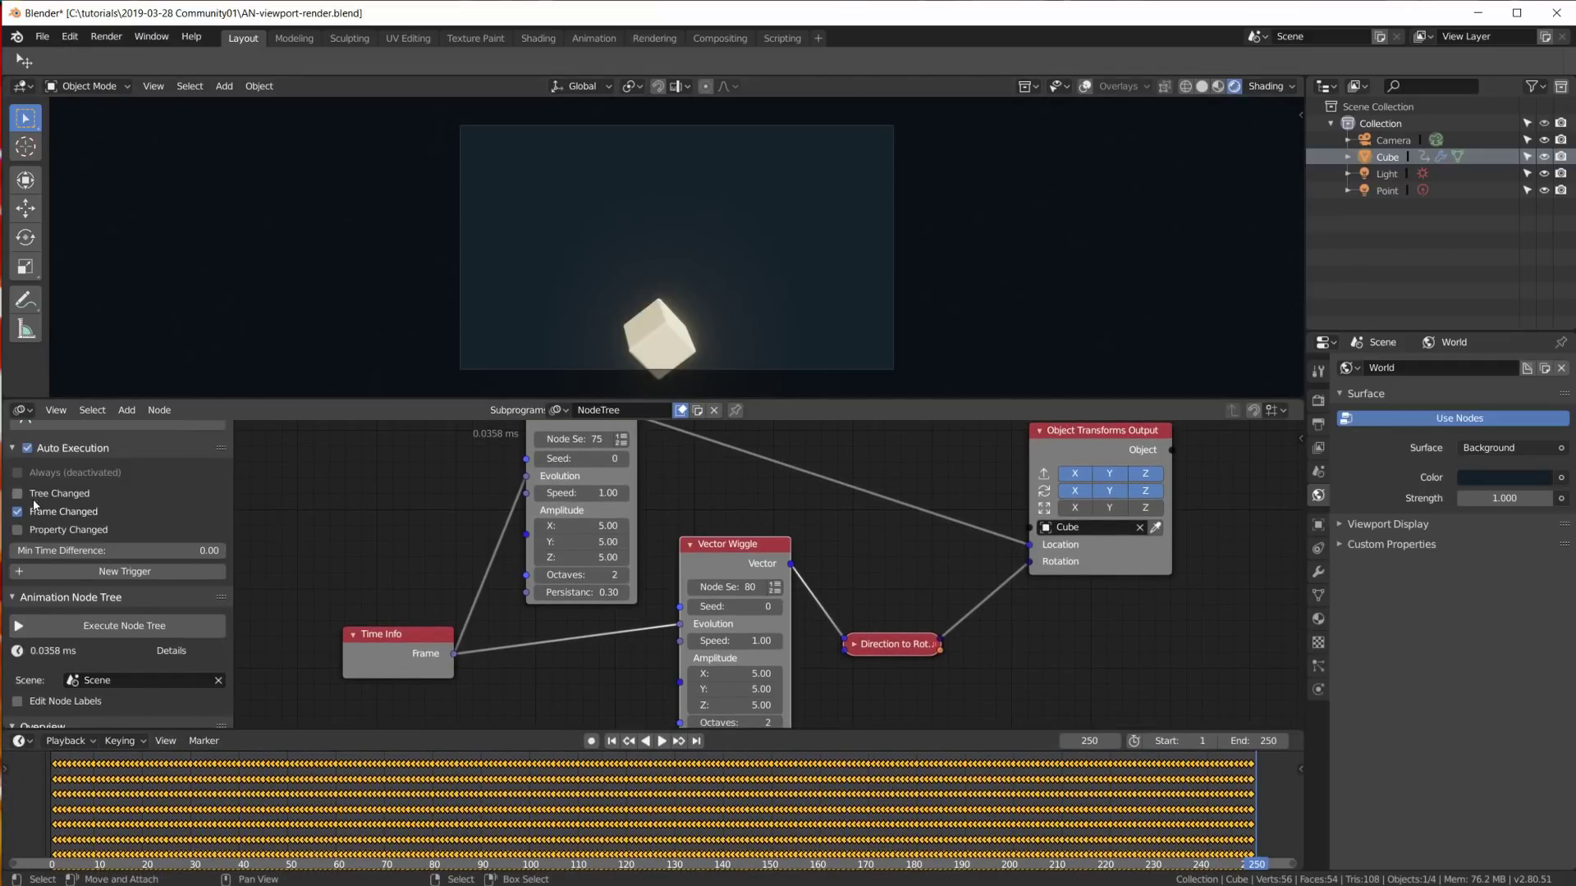
left_click(28, 449)
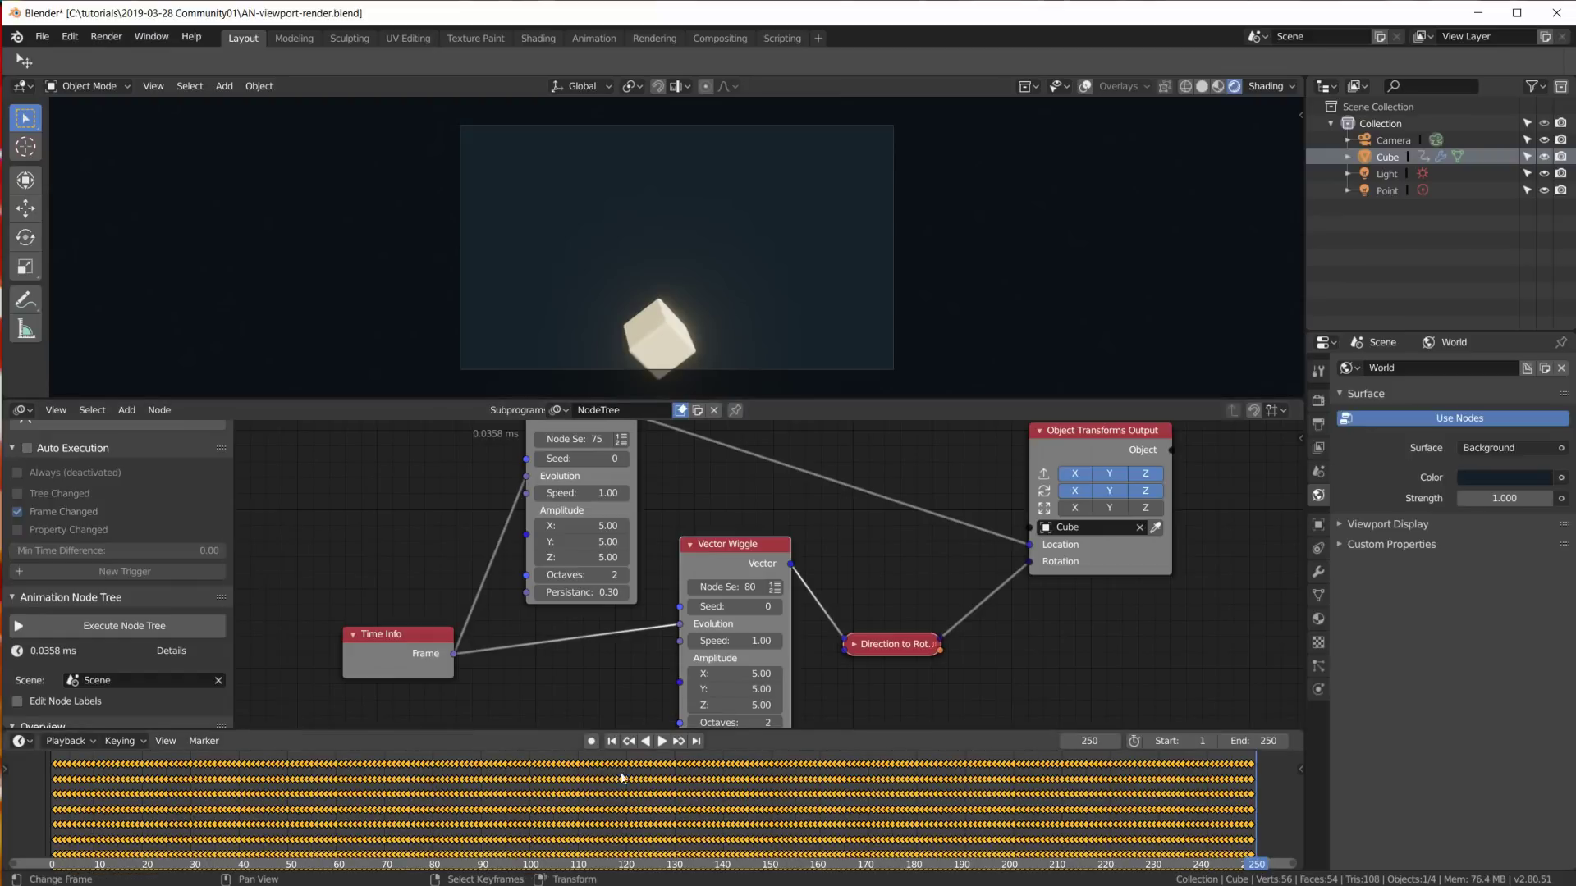
Step: Play the baked animation from the first frame, check the Cube's keyframed transform properties, and stop playback
left_click(611, 741)
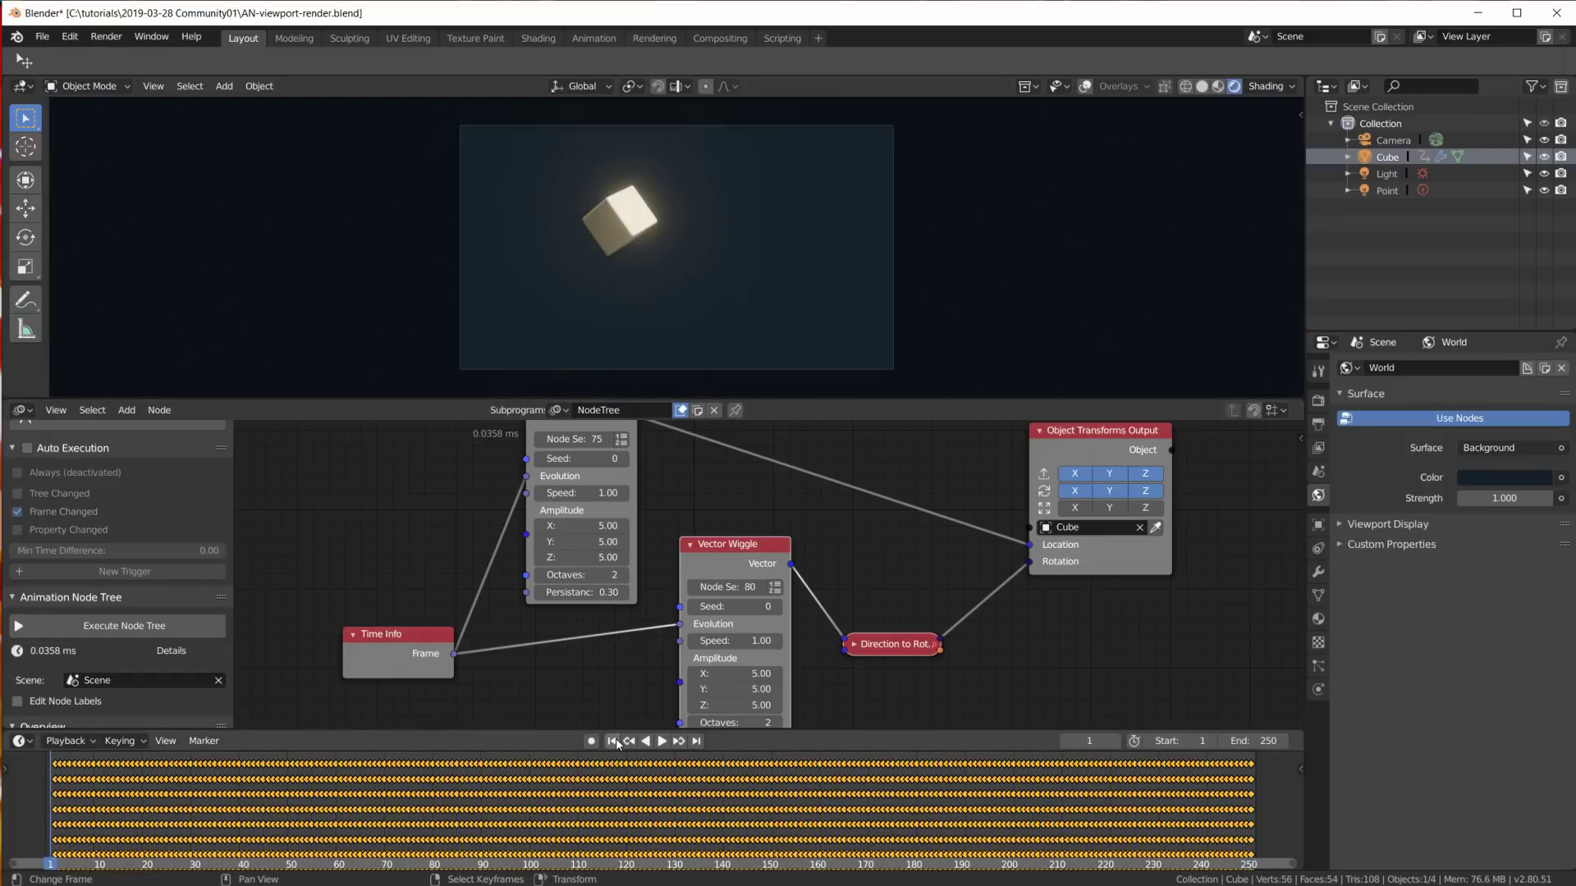
left_click(663, 741)
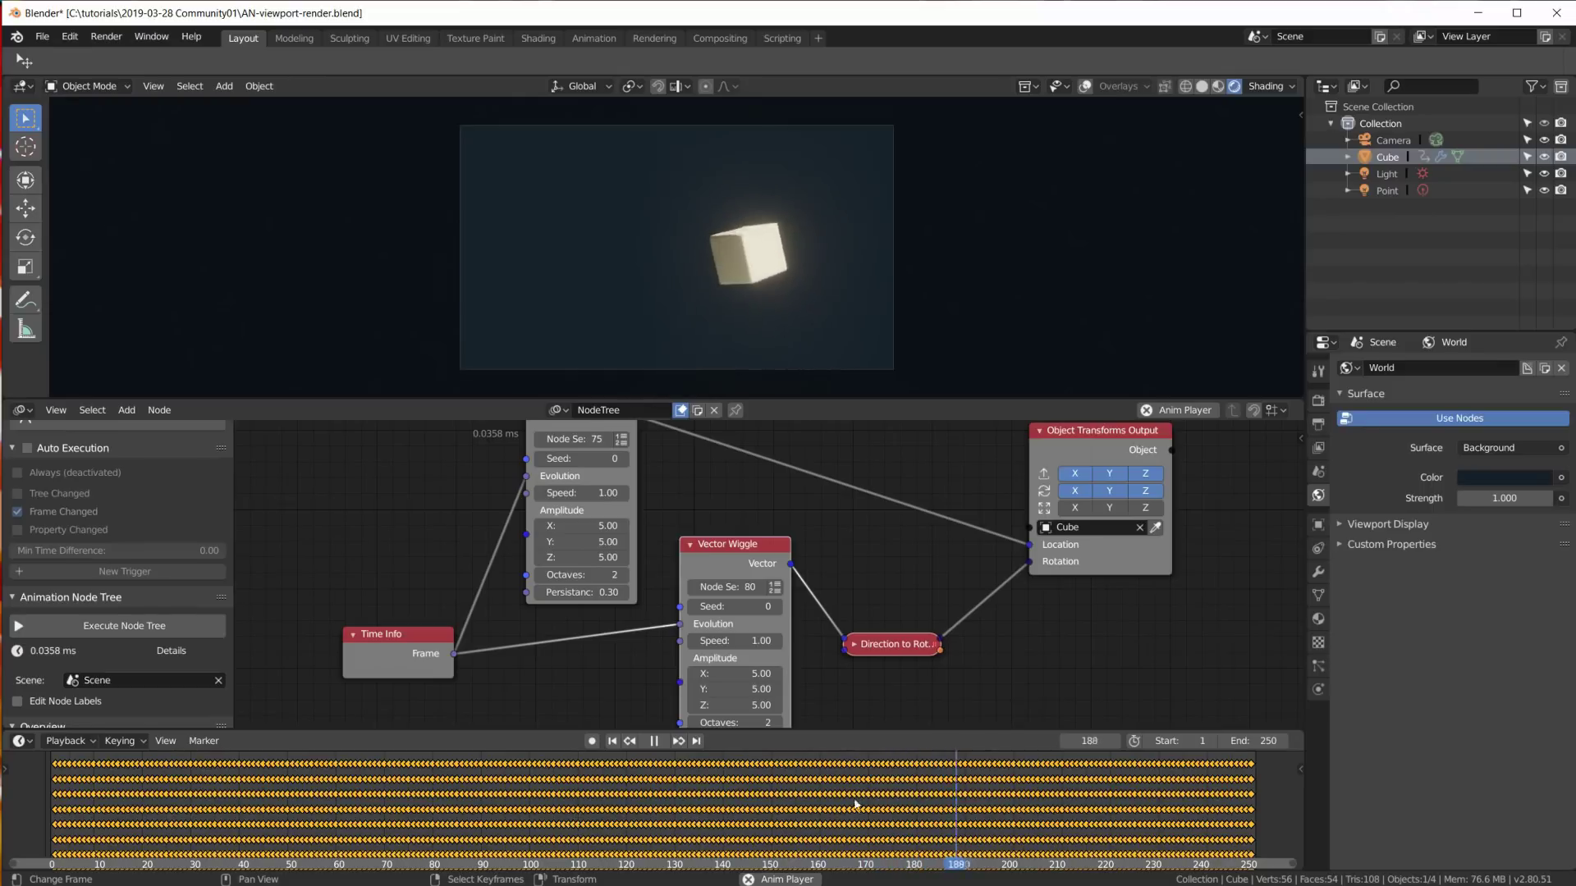
left_click(1318, 525)
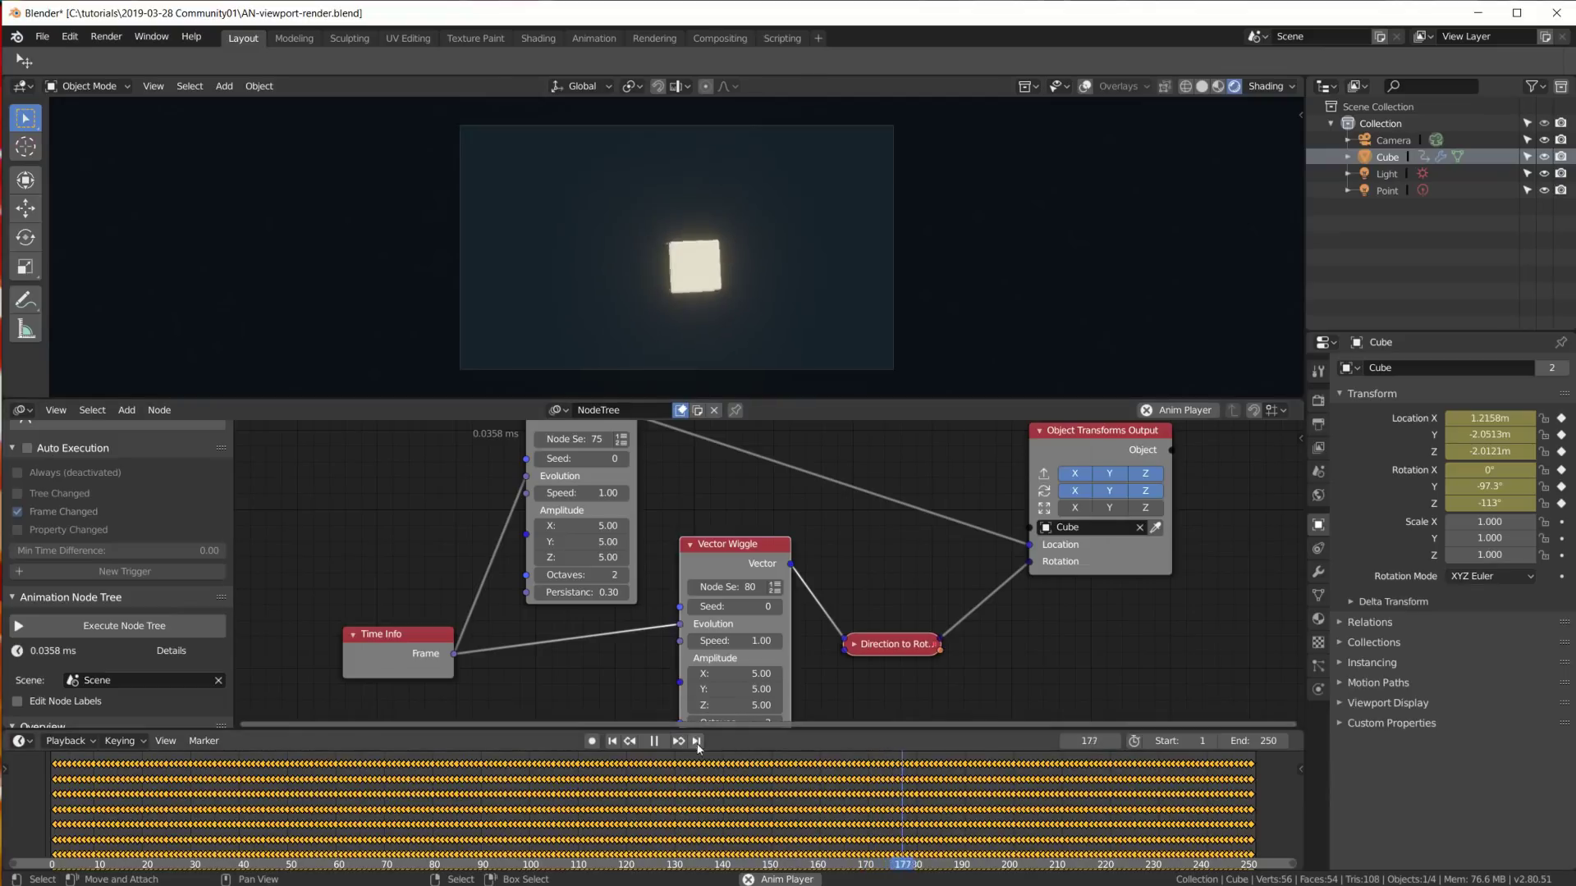
left_click(654, 741)
Step: Look up the Render Animation command, the scene's Eevee render settings and the Cube's transform properties
left_click(104, 38)
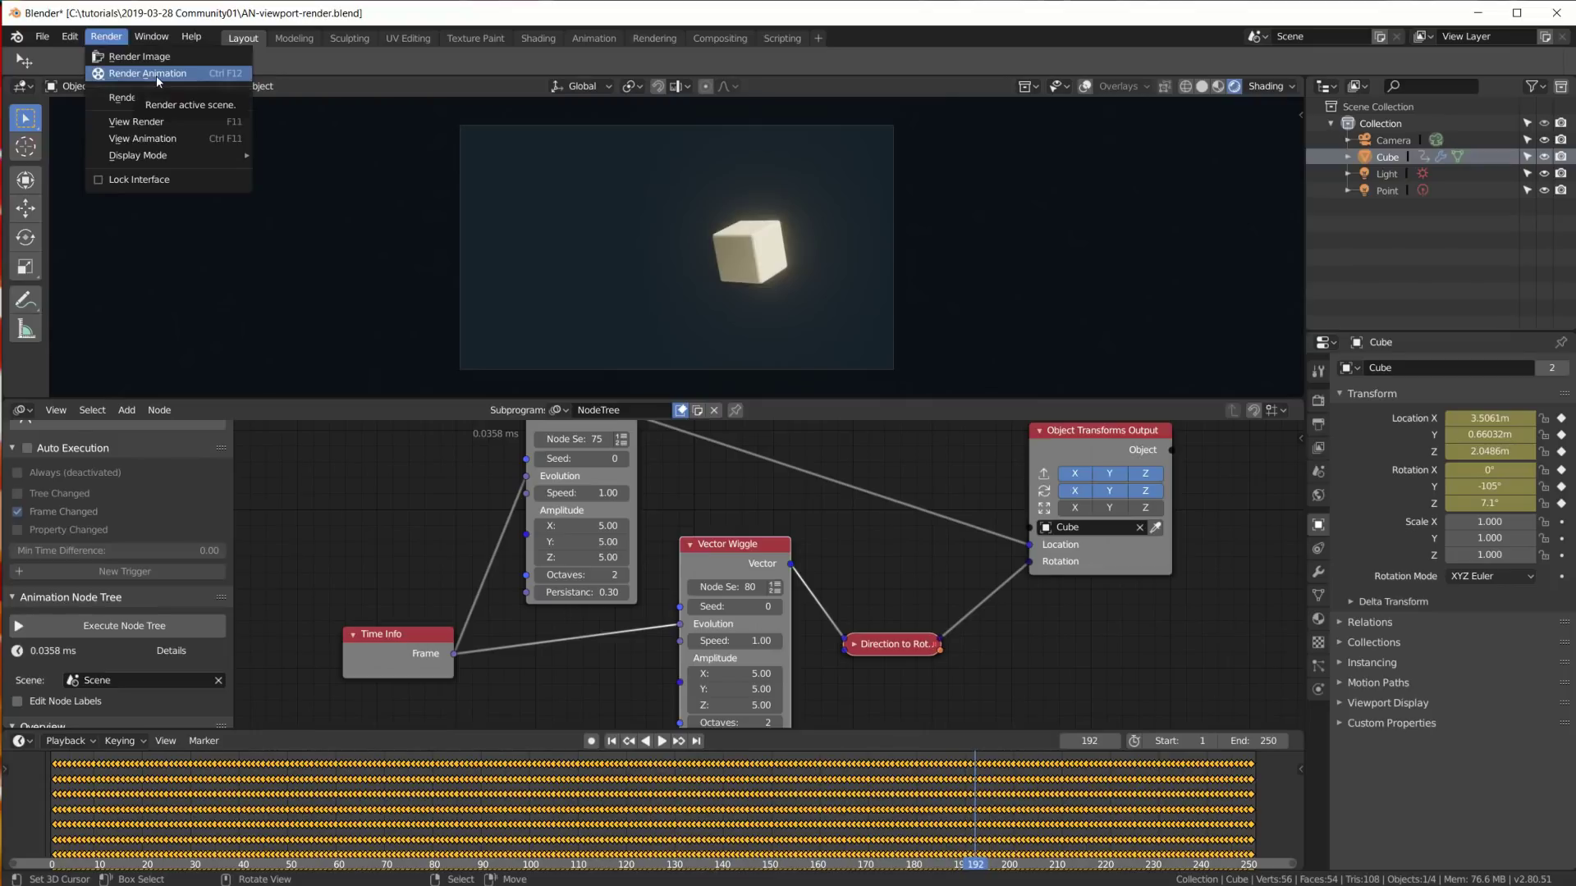
left_click(1318, 400)
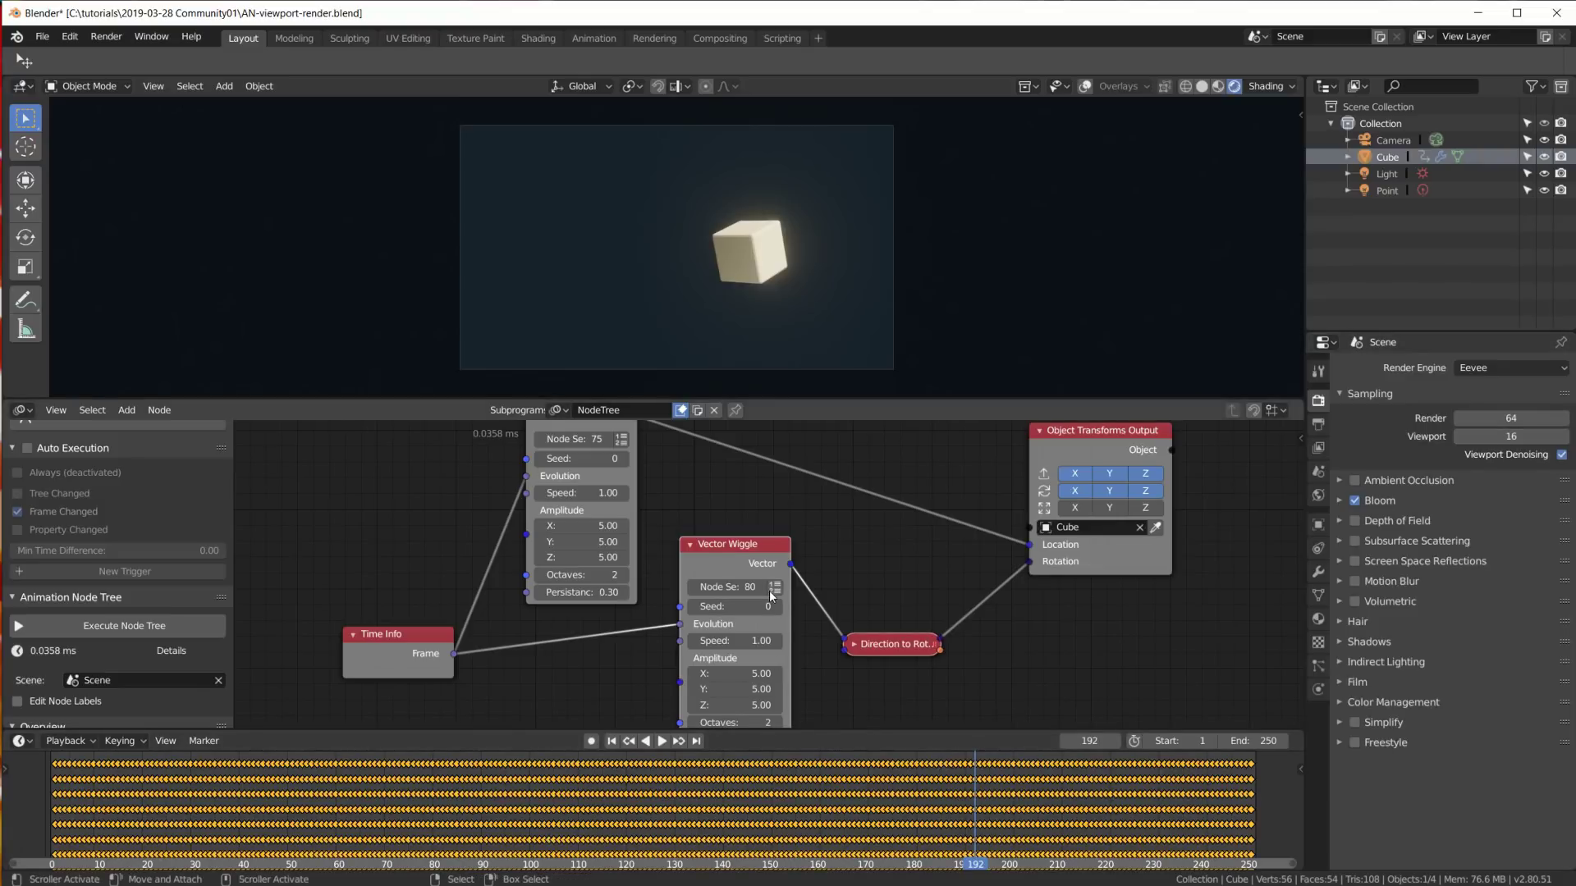
left_click(1318, 524)
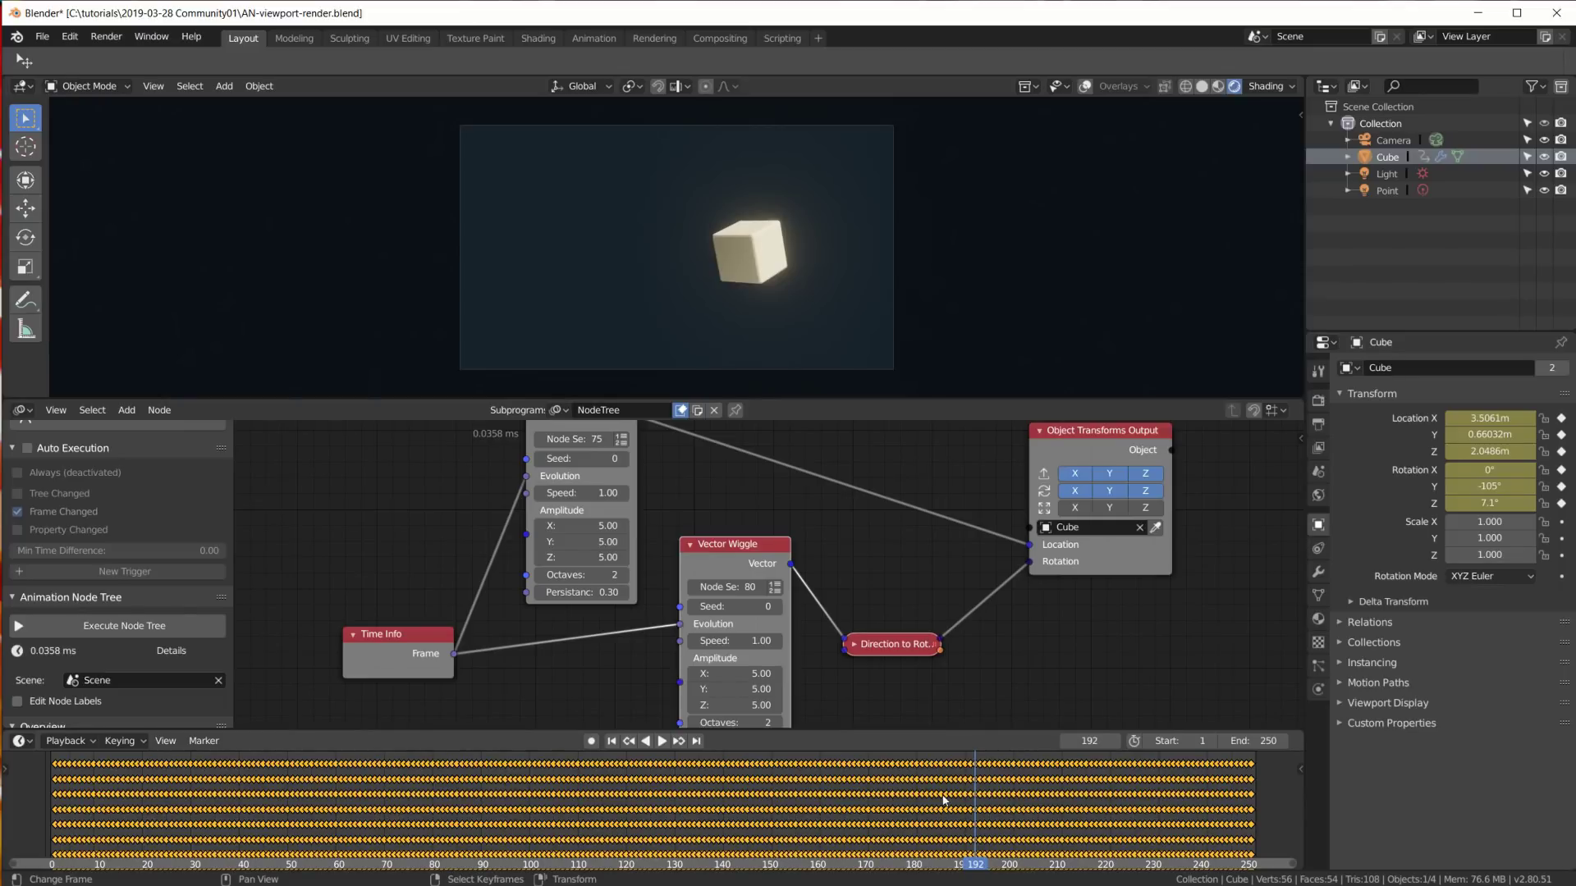
left_click(153, 86)
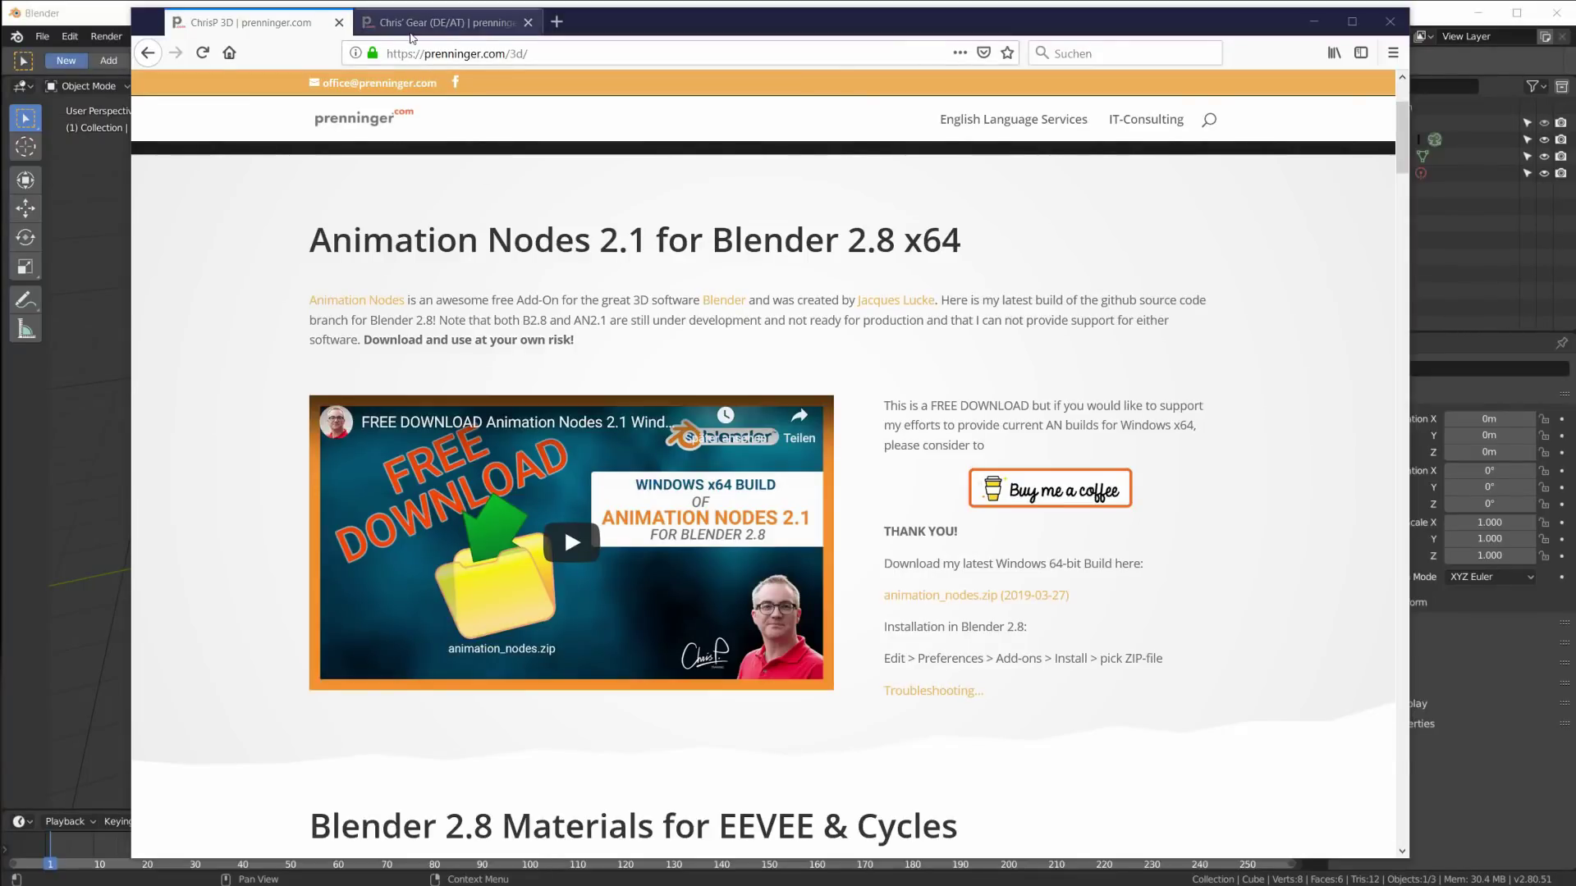
Step: In the browser, show the gear page and look through the PC, monitor, GPU, eGPU, audio recorder and camera entries
left_click(419, 24)
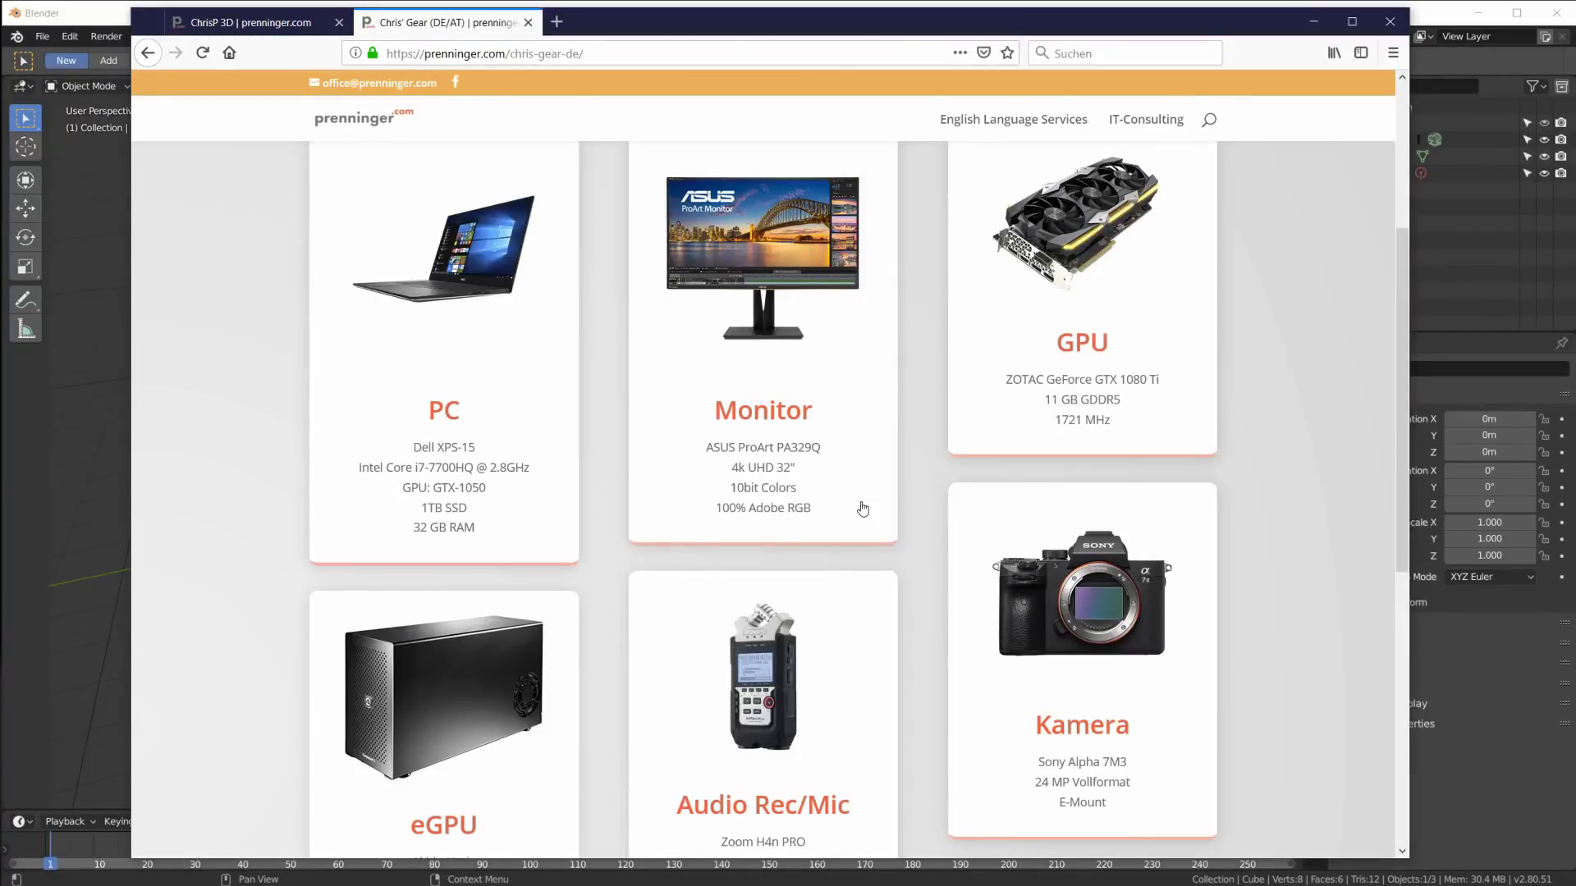
scroll(862, 509, "up", 3)
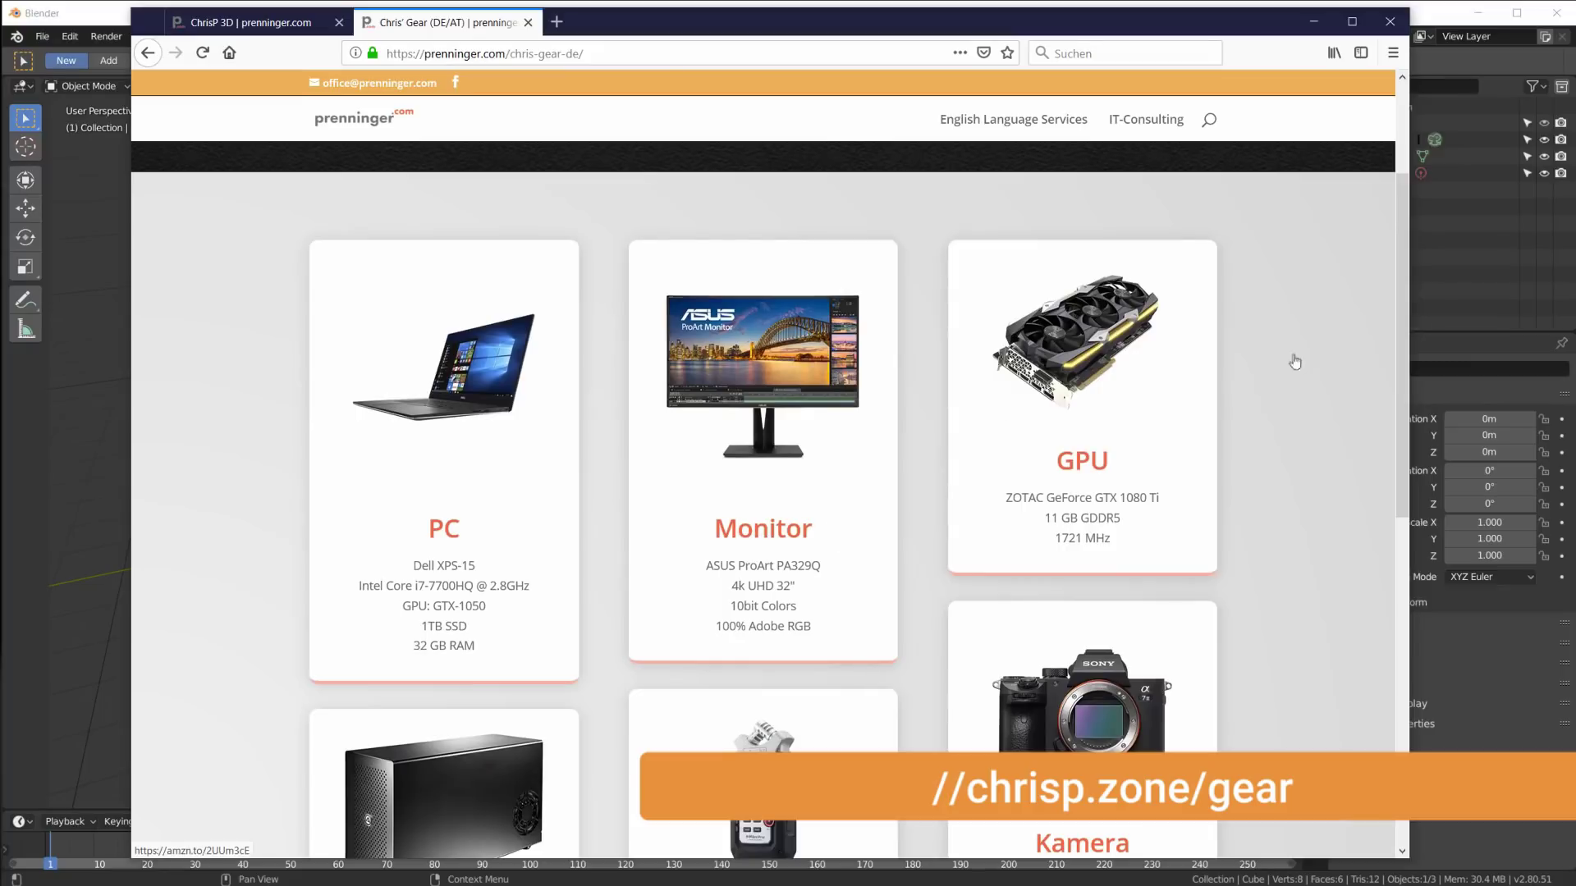
scroll(1403, 296, "down", 2)
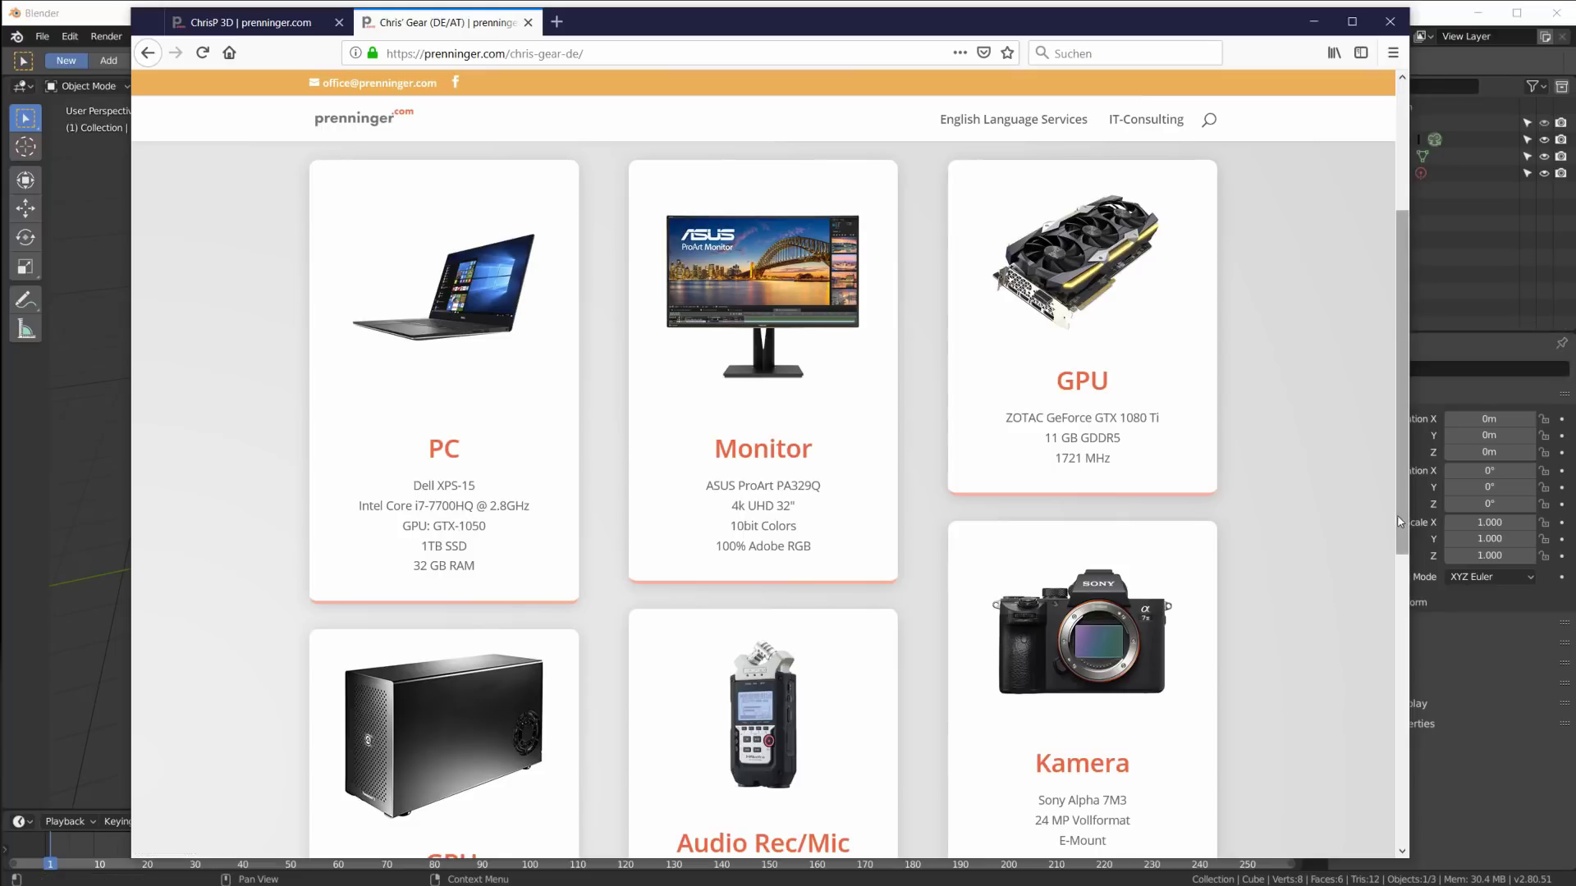
scroll(1340, 575, "down", 1)
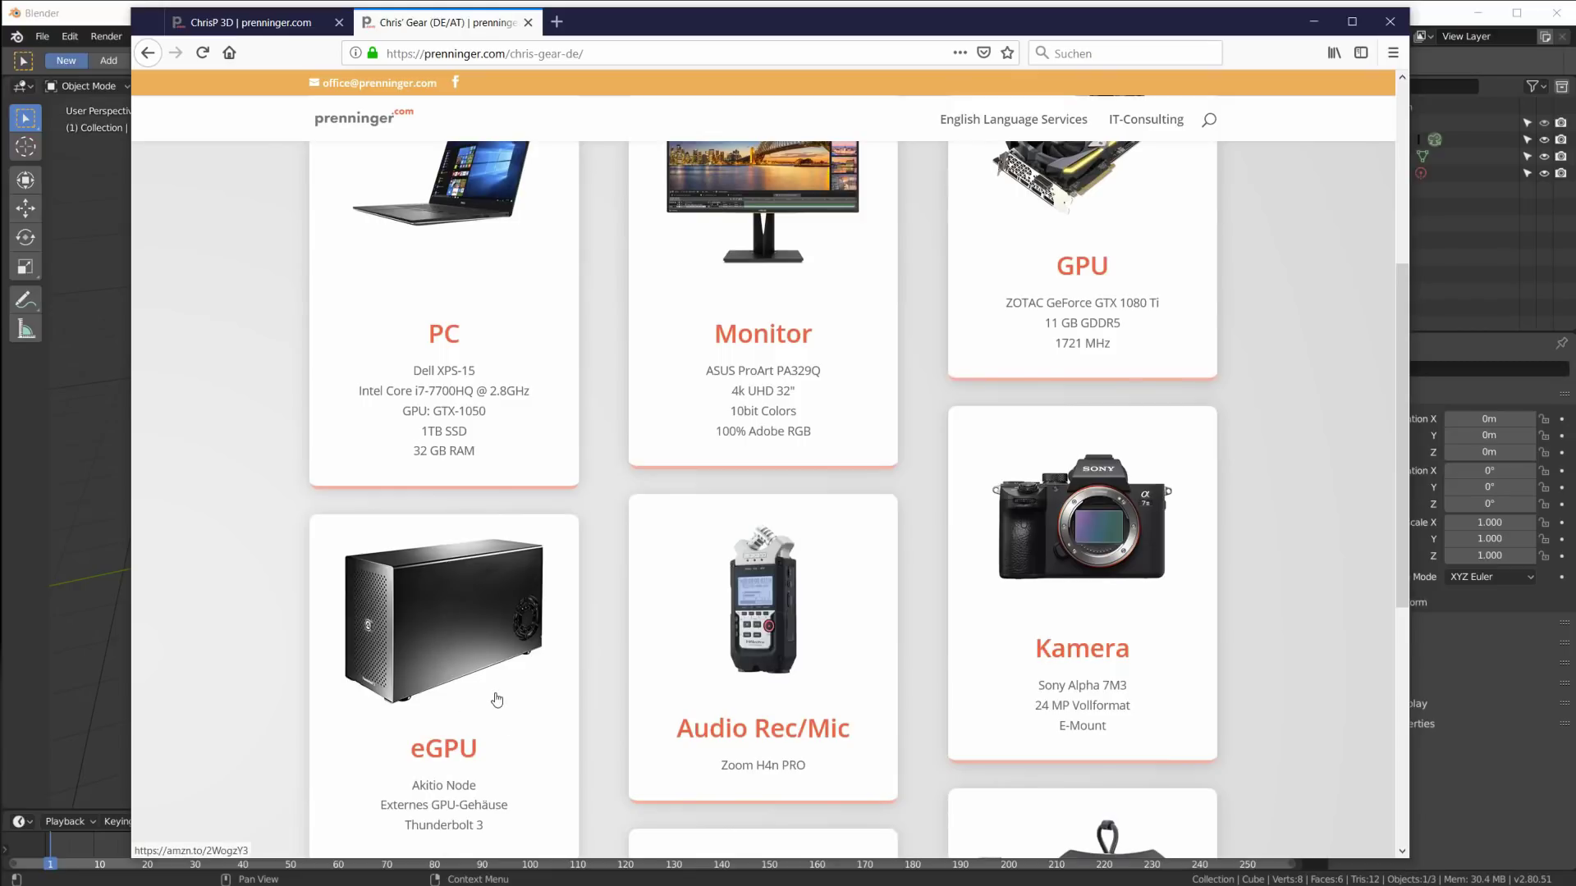
scroll(494, 699, "up", 3)
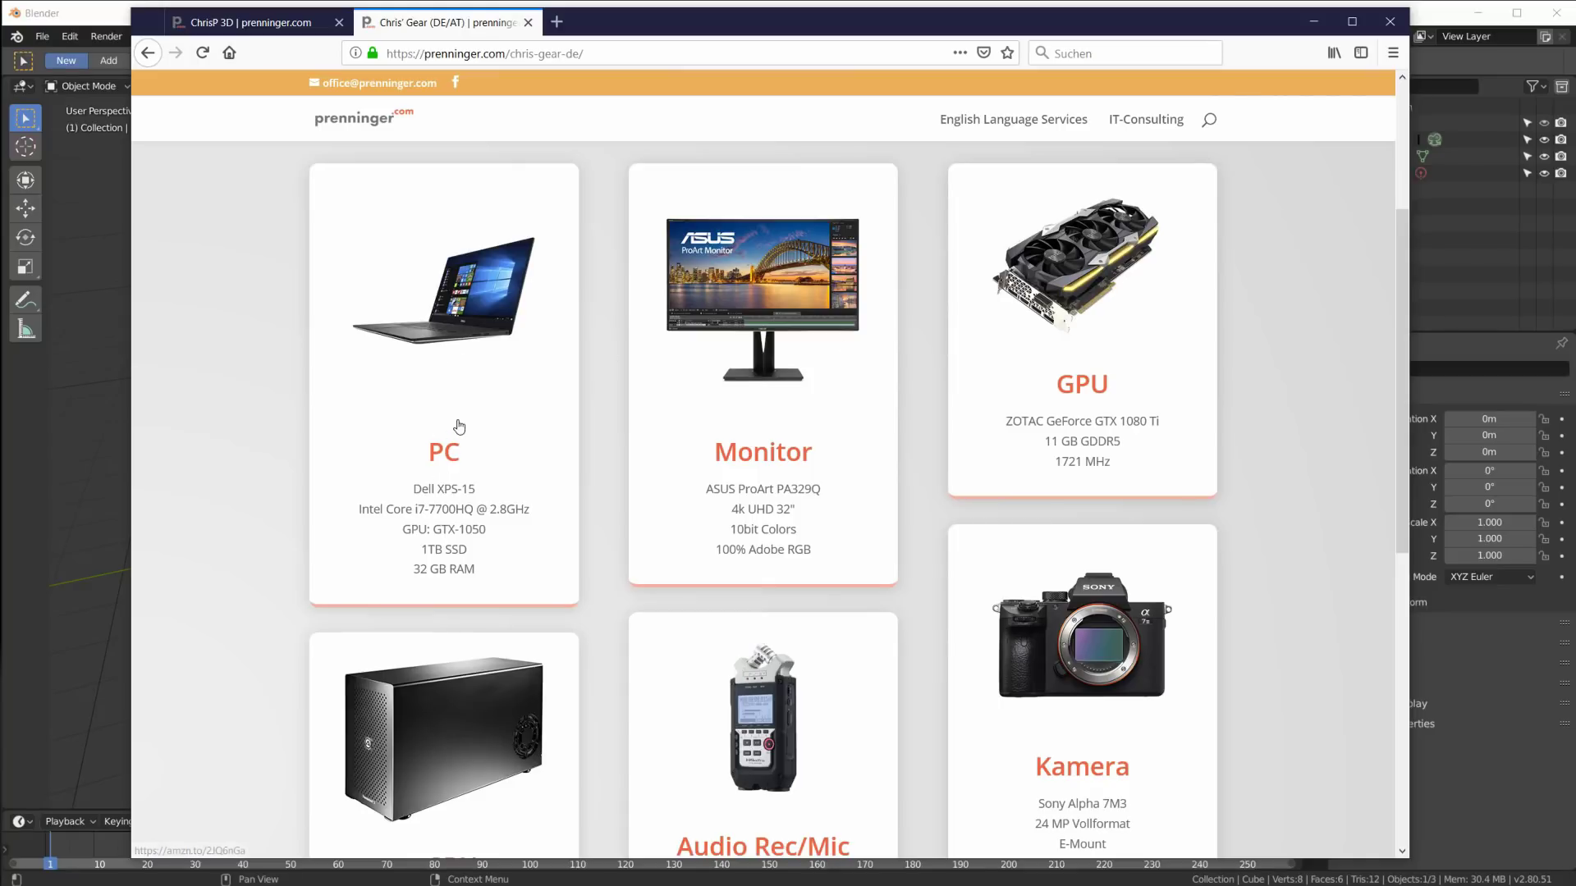
scroll(454, 805, "down", 2)
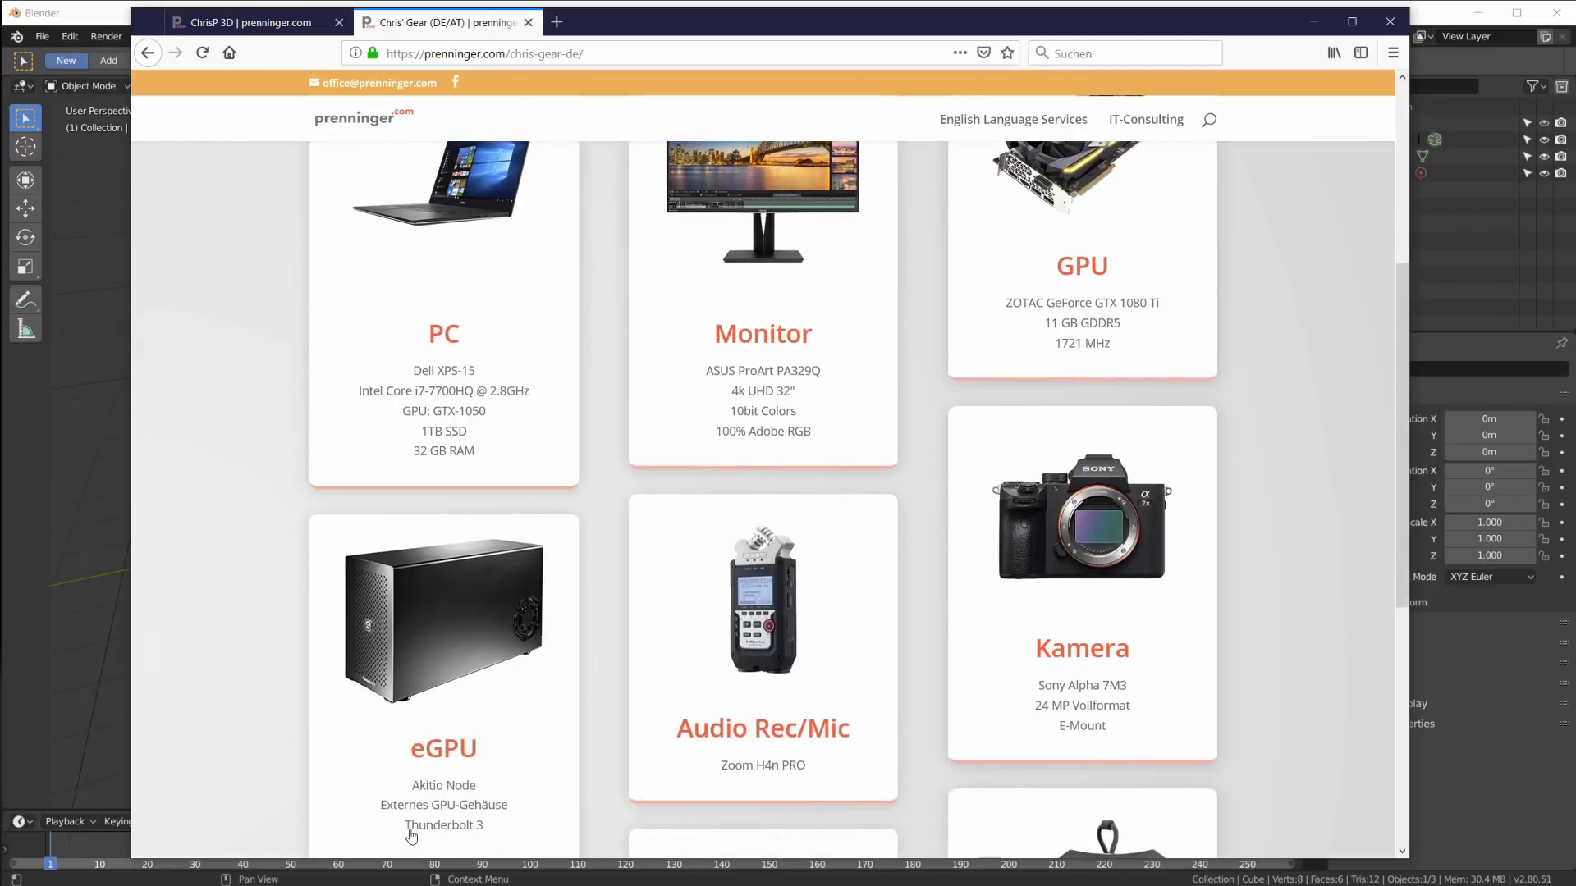
scroll(452, 841, "up", 2)
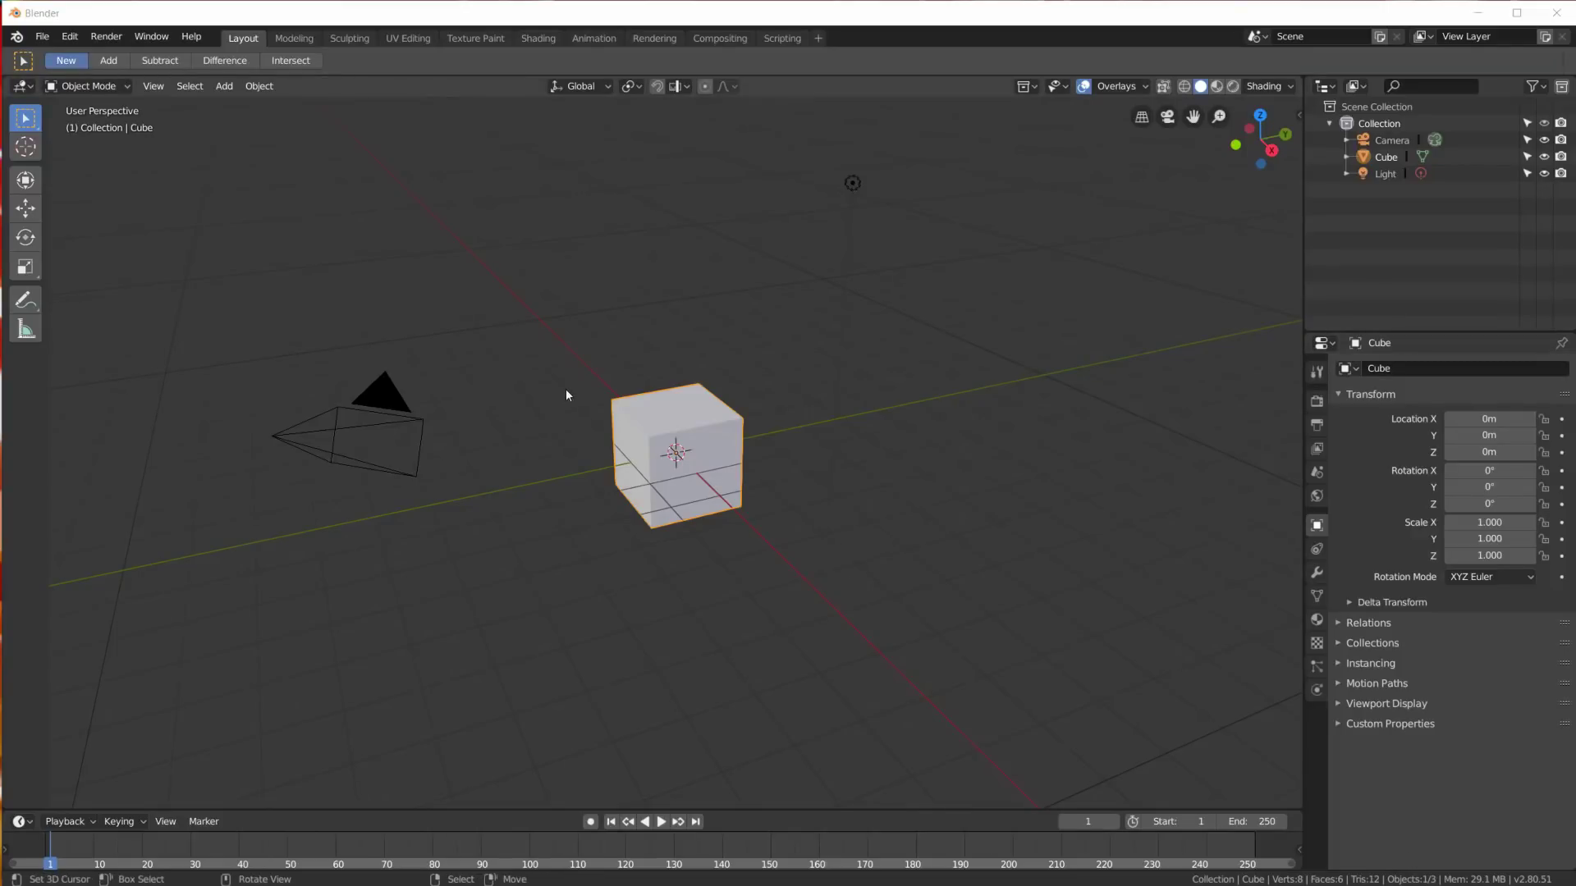
Step: Delete all objects of the default scene and add a Monkey mesh
key("a")
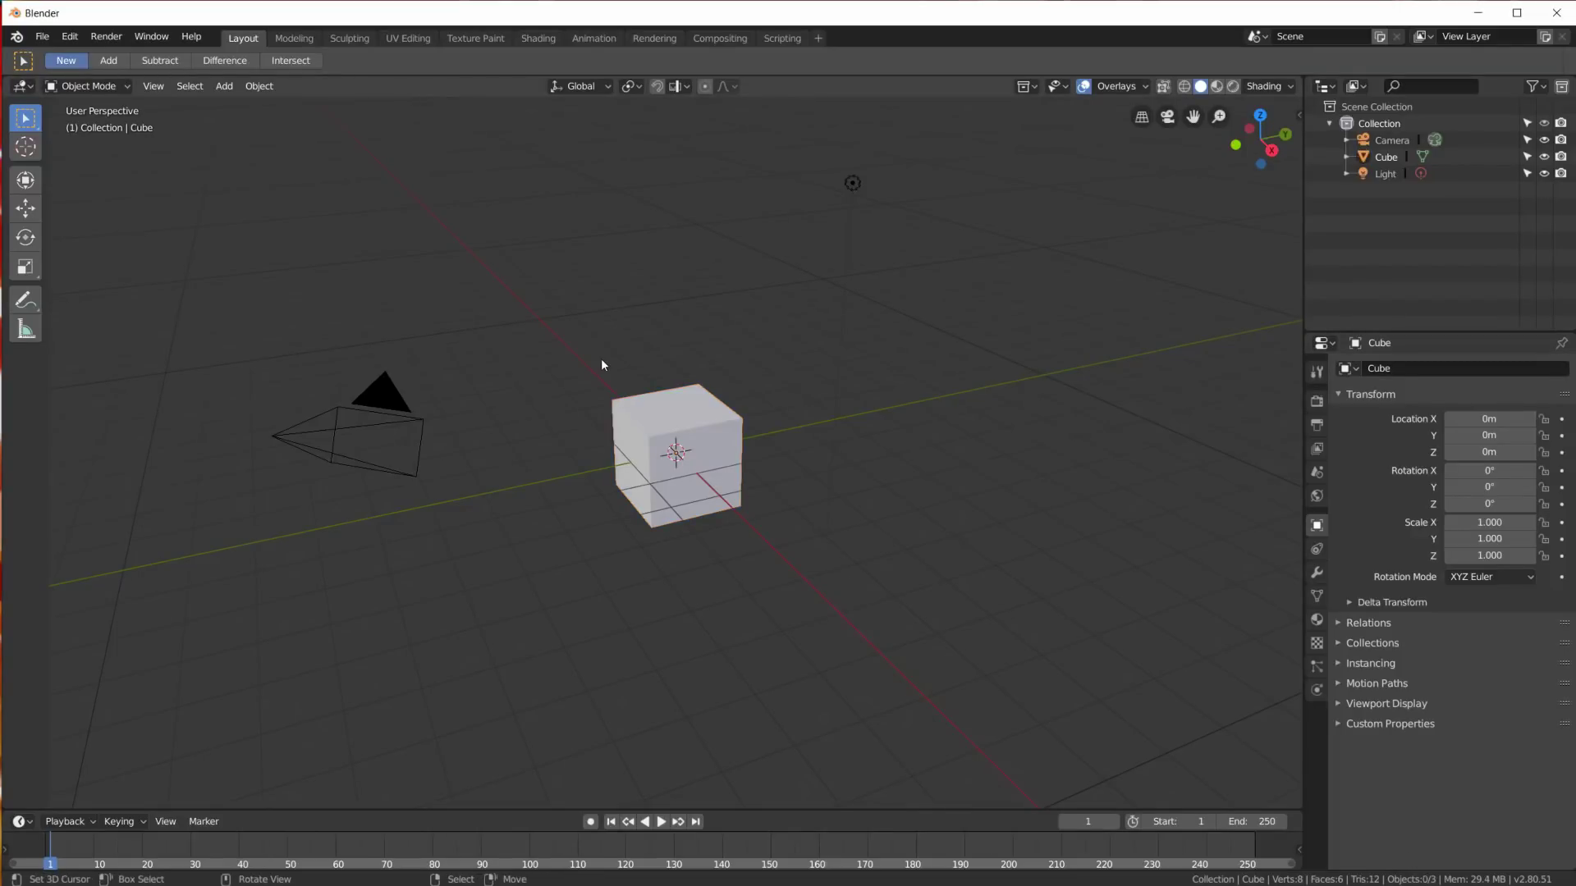
key("a")
key("x")
left_click(601, 358)
key("shift+a")
mouse_move(699, 397)
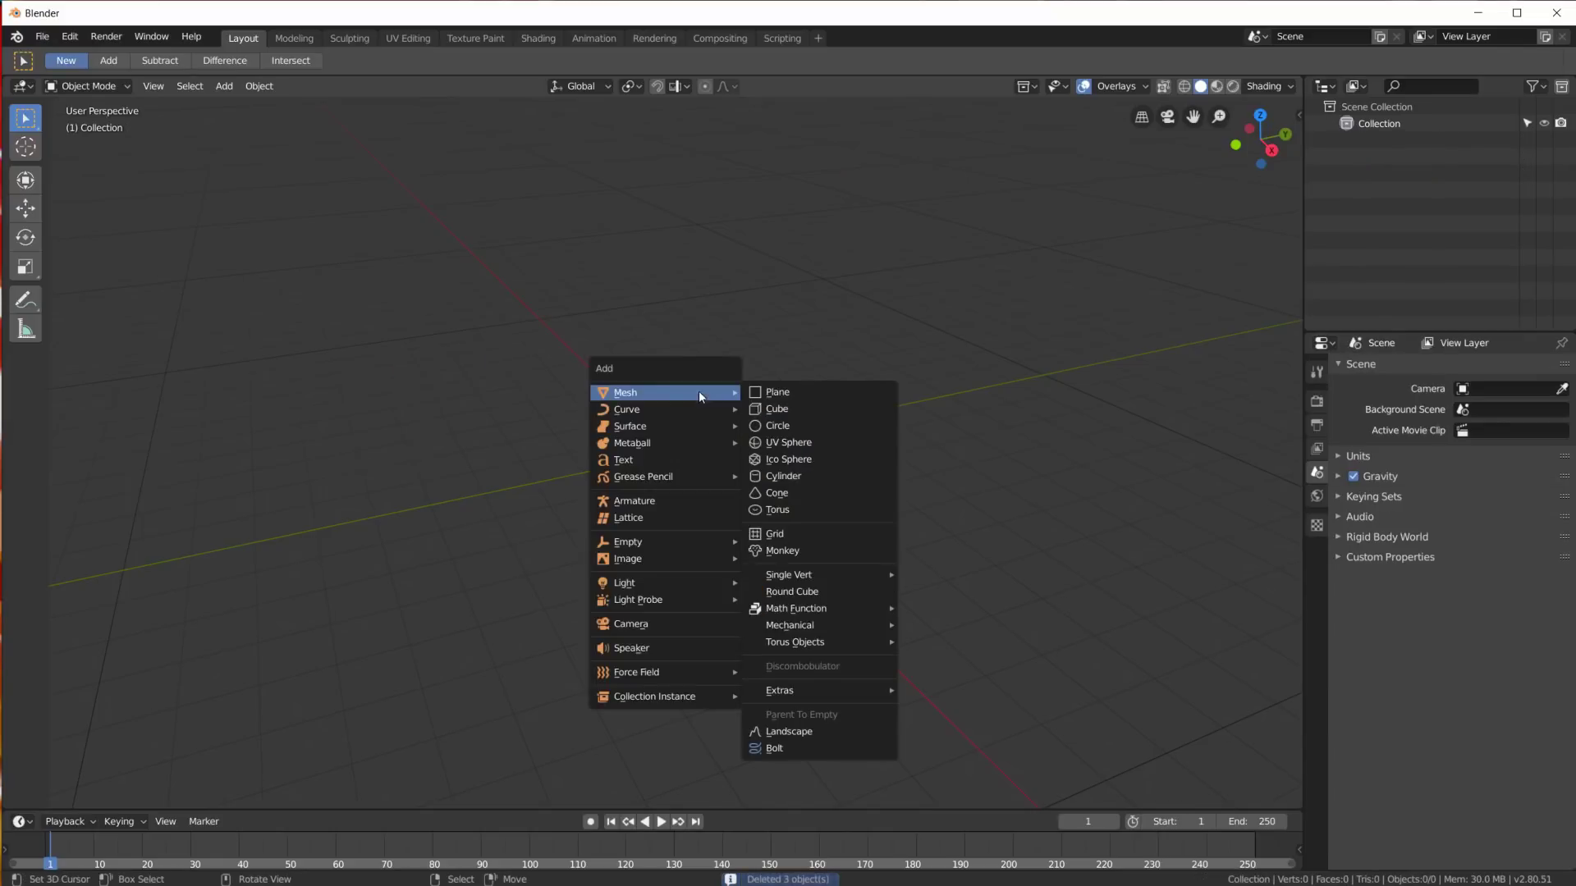
left_click(836, 548)
Step: Put the monkey mesh in Edit Mode with face selection active
scroll(735, 464, "up", 7)
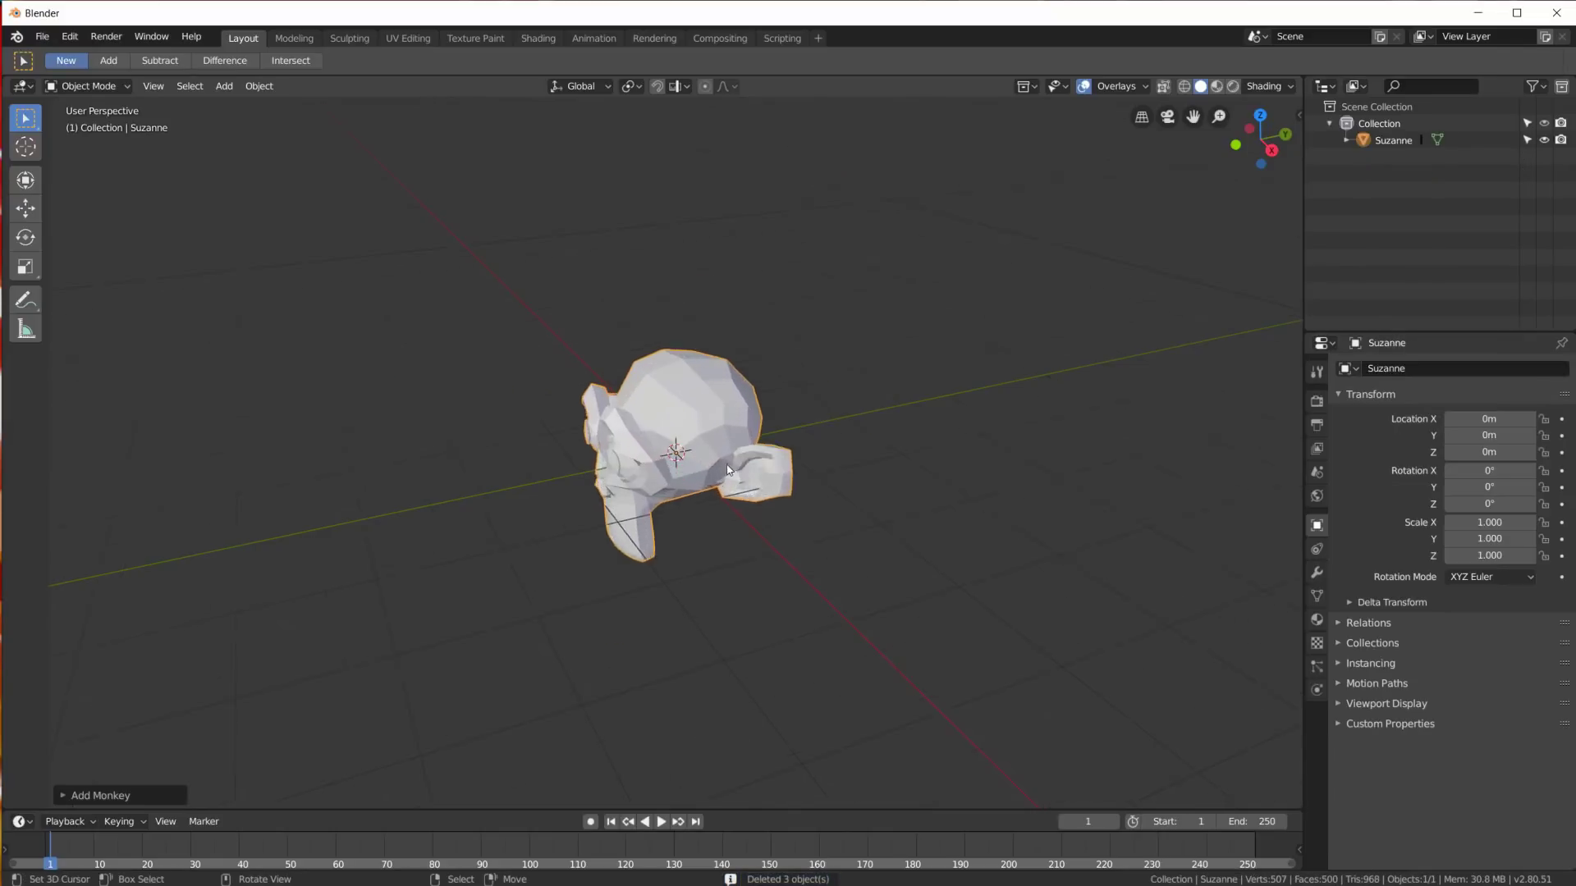
middle_click_drag(734, 464, 779, 441)
key("Tab")
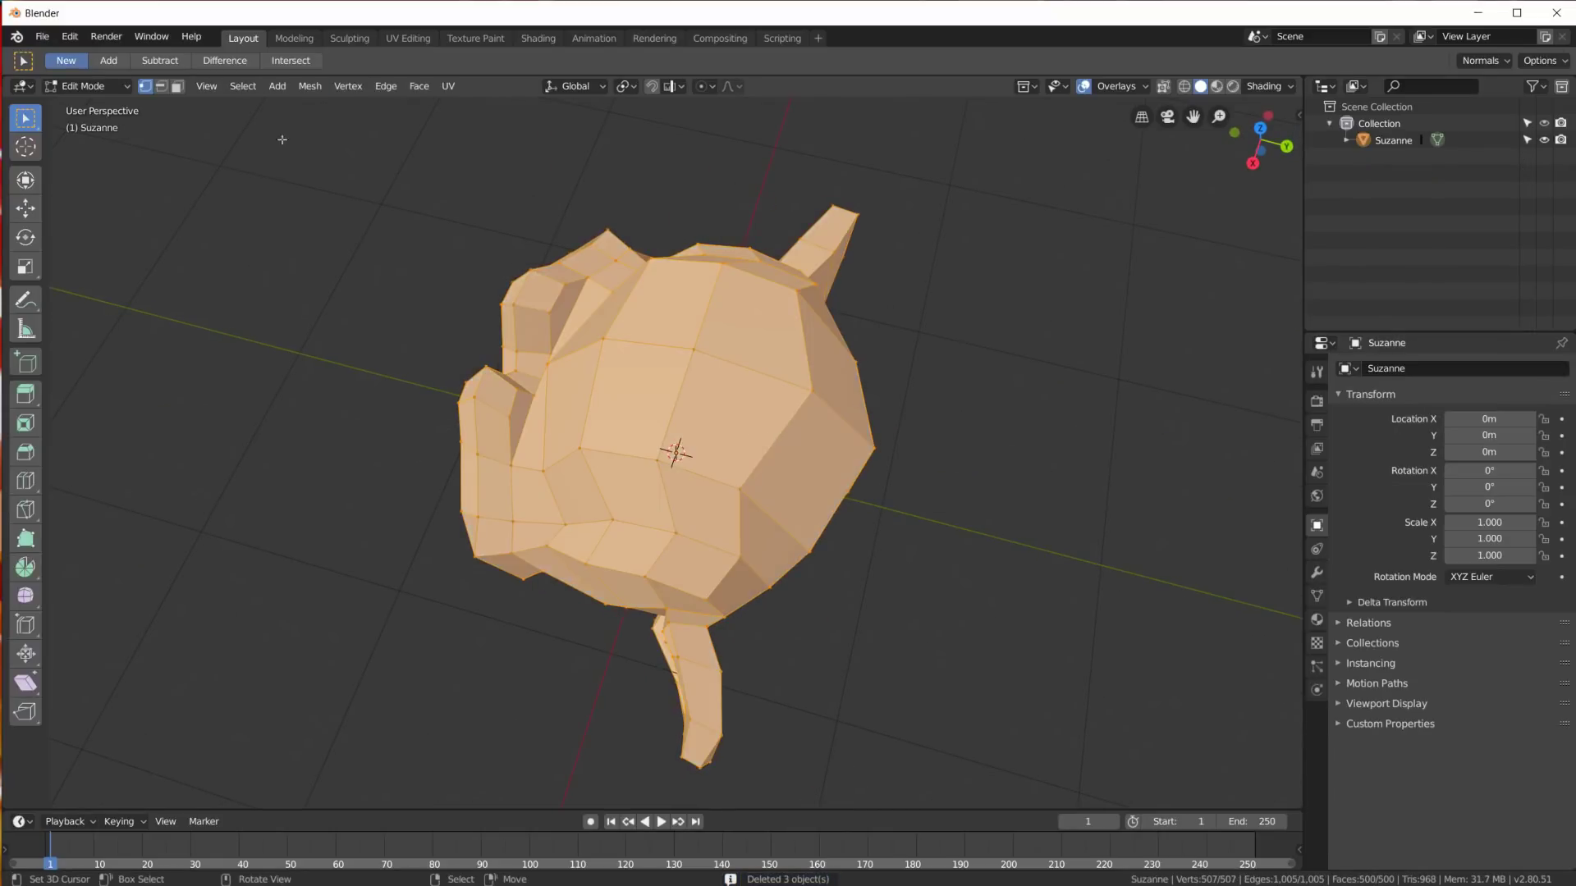
left_click(177, 86)
Step: Select five adjoining faces across the top and back of the monkey's head
middle_click_drag(675, 451, 616, 400)
left_click(614, 398)
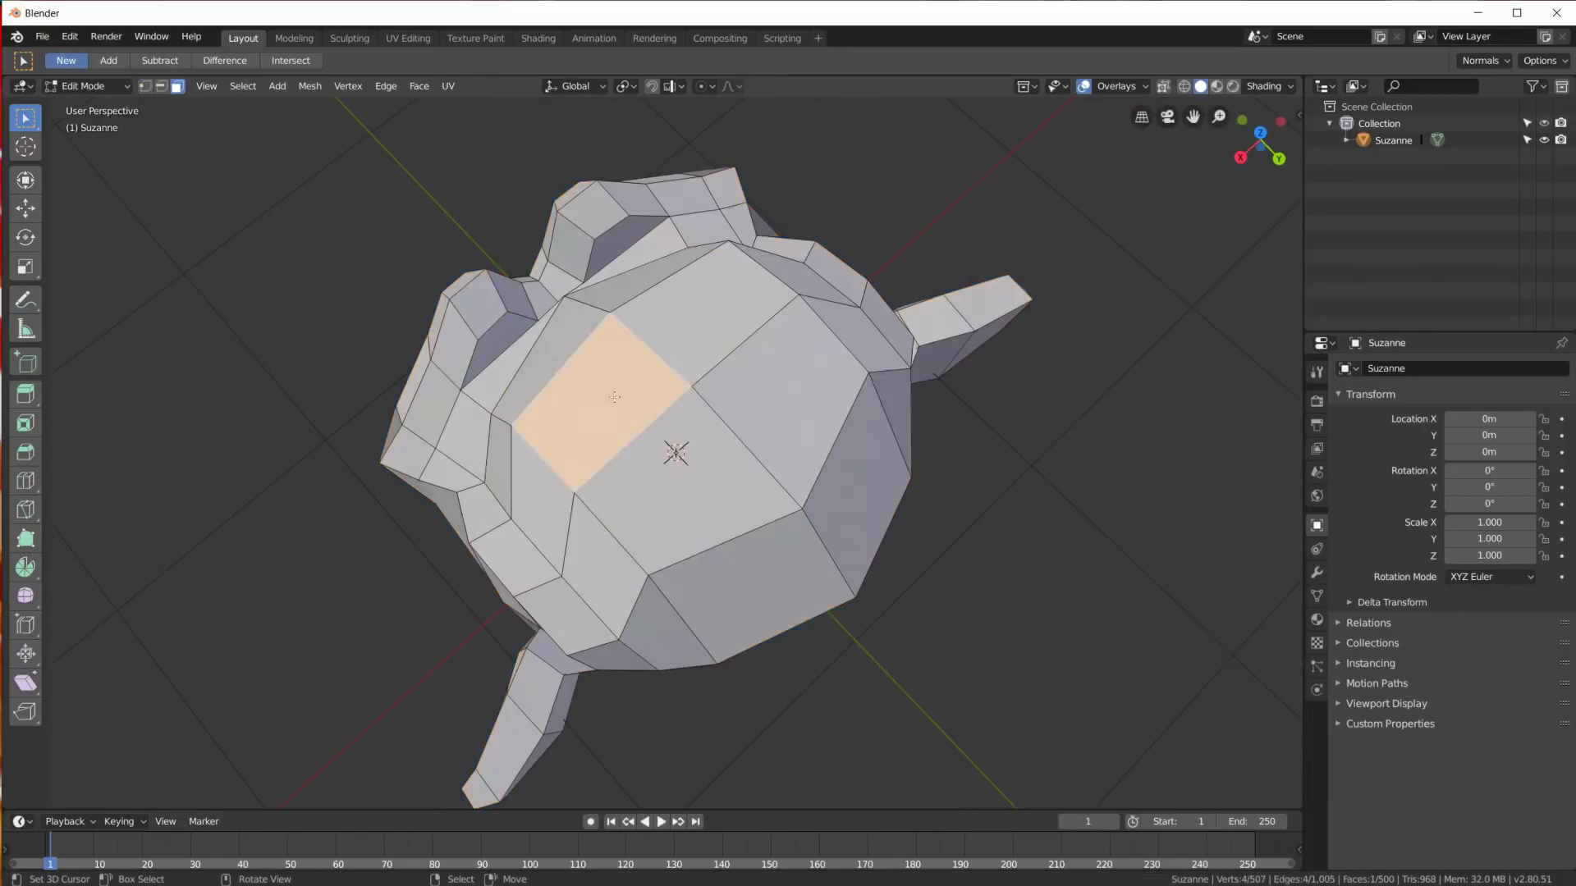
left_click(693, 472, "shift")
left_click(605, 566, "shift")
middle_click_drag(864, 436, 902, 453)
left_click(753, 406, "shift")
left_click(734, 423, "shift")
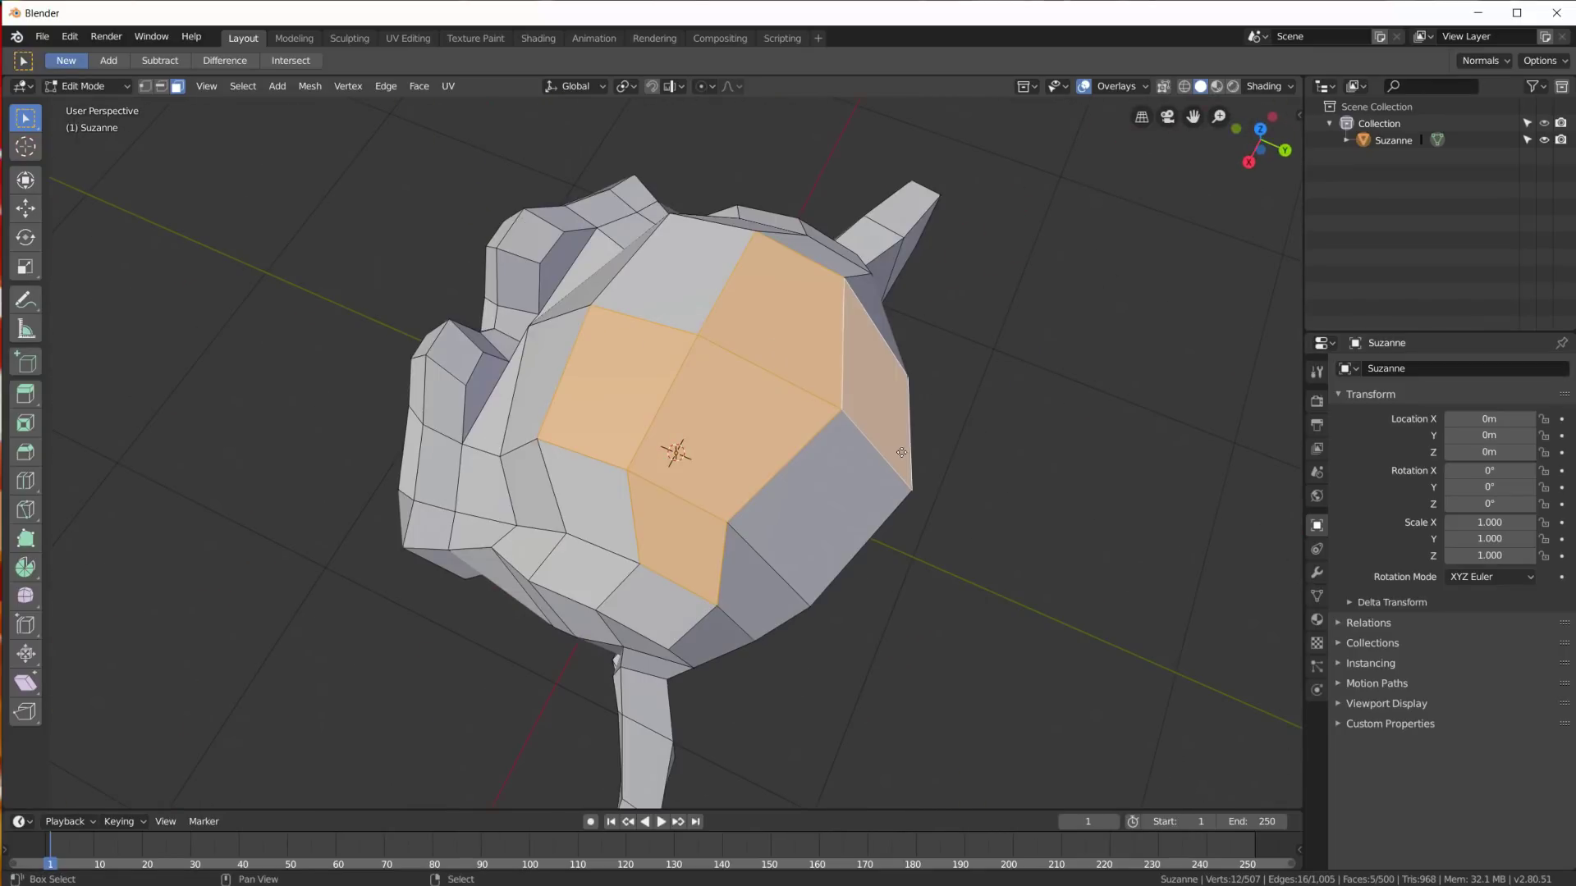
Step: Duplicate the selected head faces in place and separate the duplicated selection into its own object
key("shift+d")
right_click(929, 429)
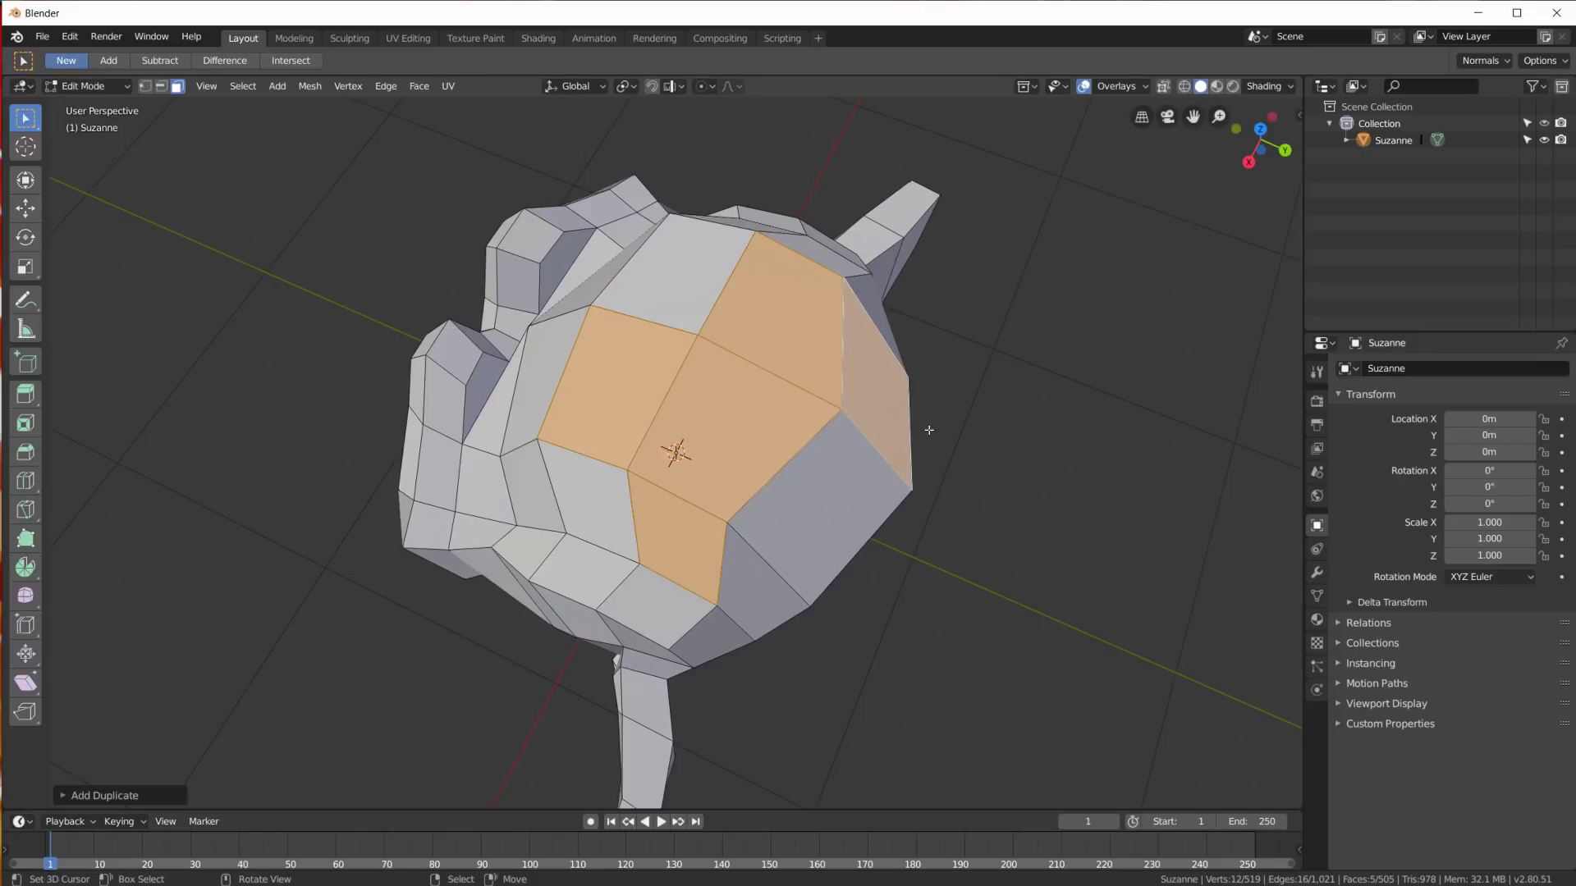
key("p")
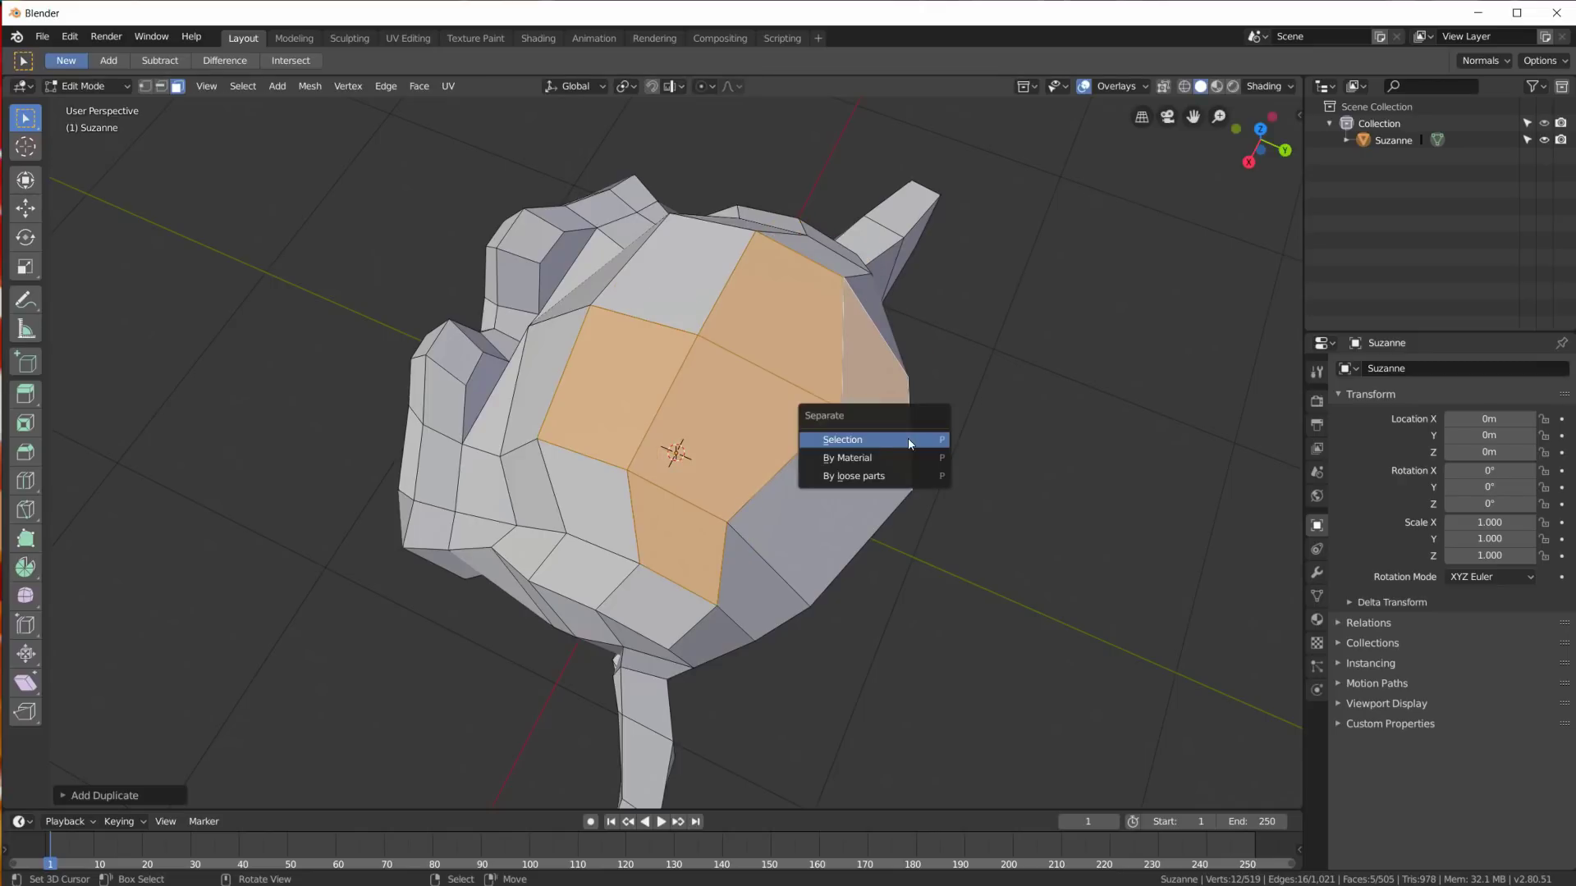
left_click(869, 440)
middle_click_drag(870, 441, 914, 503)
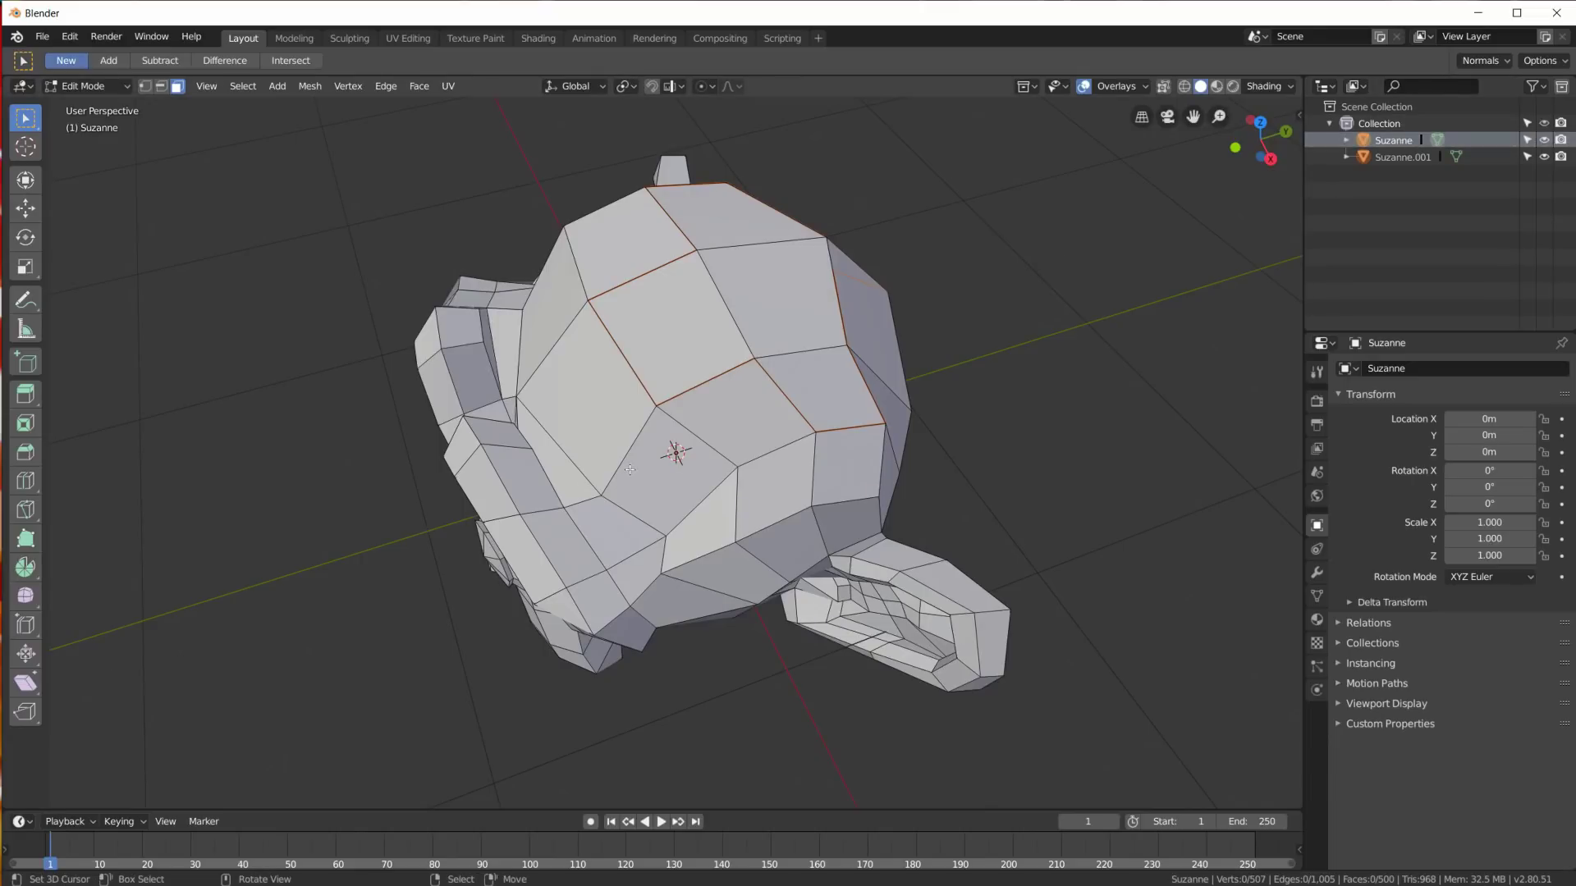
Step: Return both objects to Object Mode and add level 3 subdivision to the monkey and the separated head patch
key("Tab")
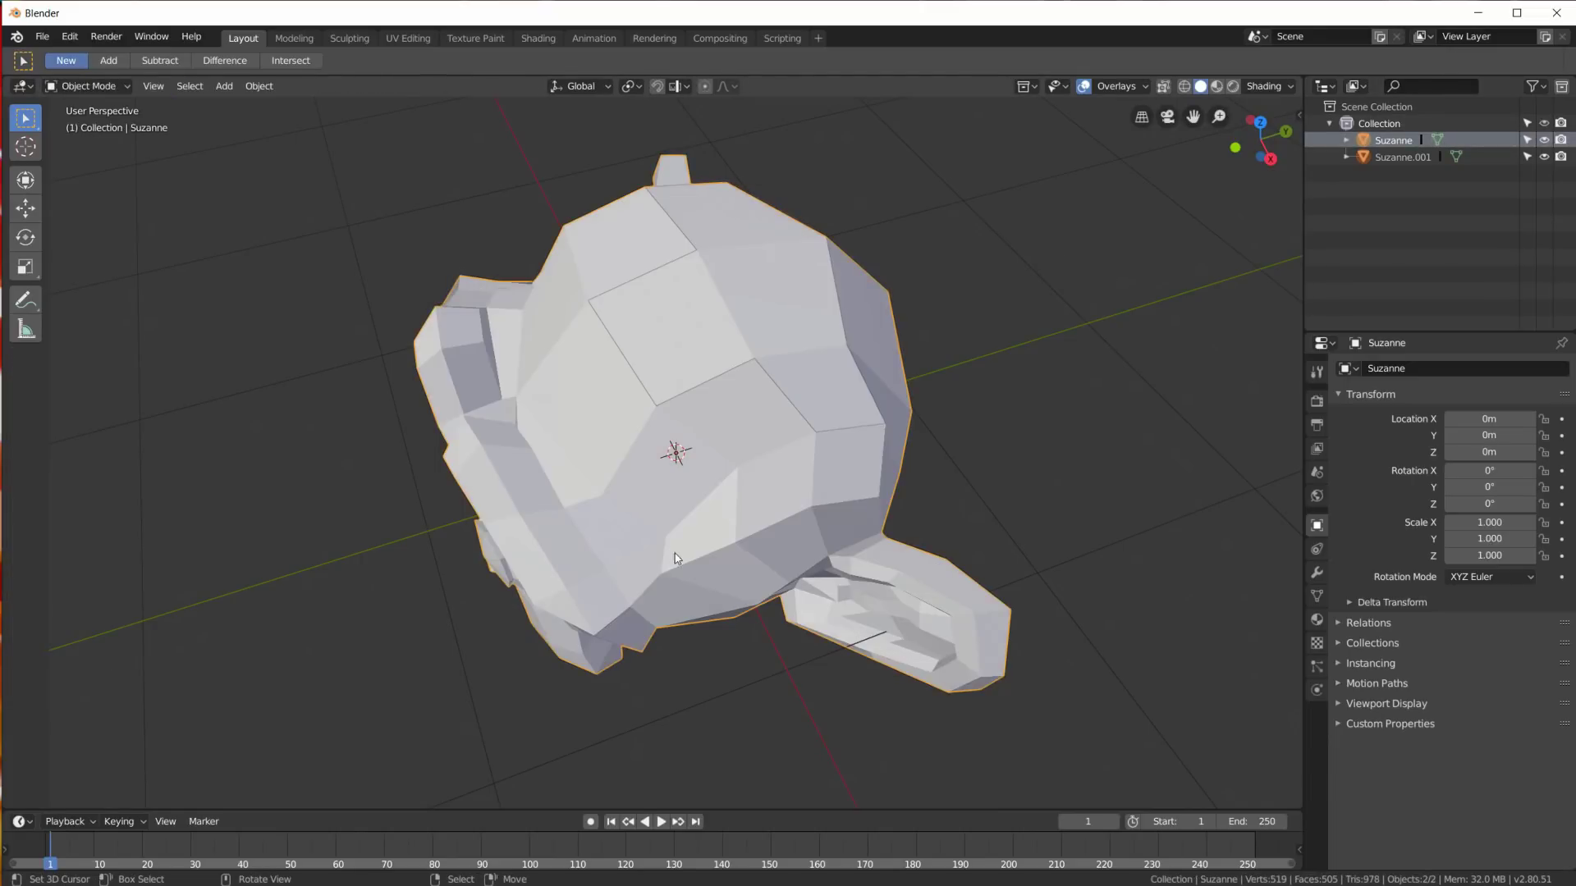
key("ctrl+3")
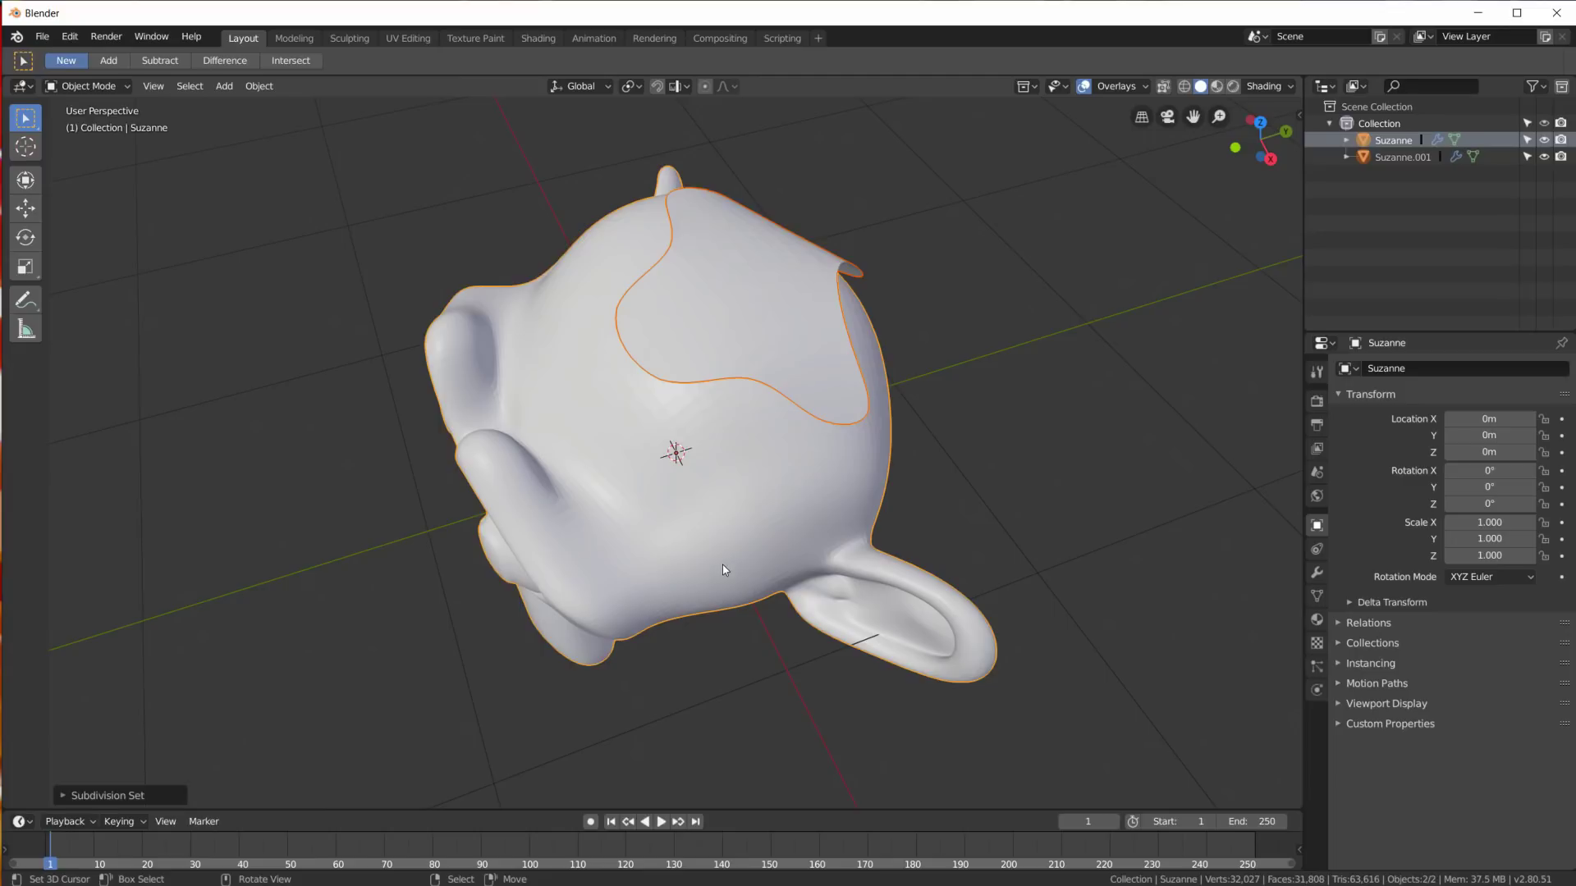
scroll(726, 569, "up", 3)
mouse_move(725, 568)
middle_mouse_down()
mouse_move(756, 540)
mouse_move(754, 561)
middle_mouse_up()
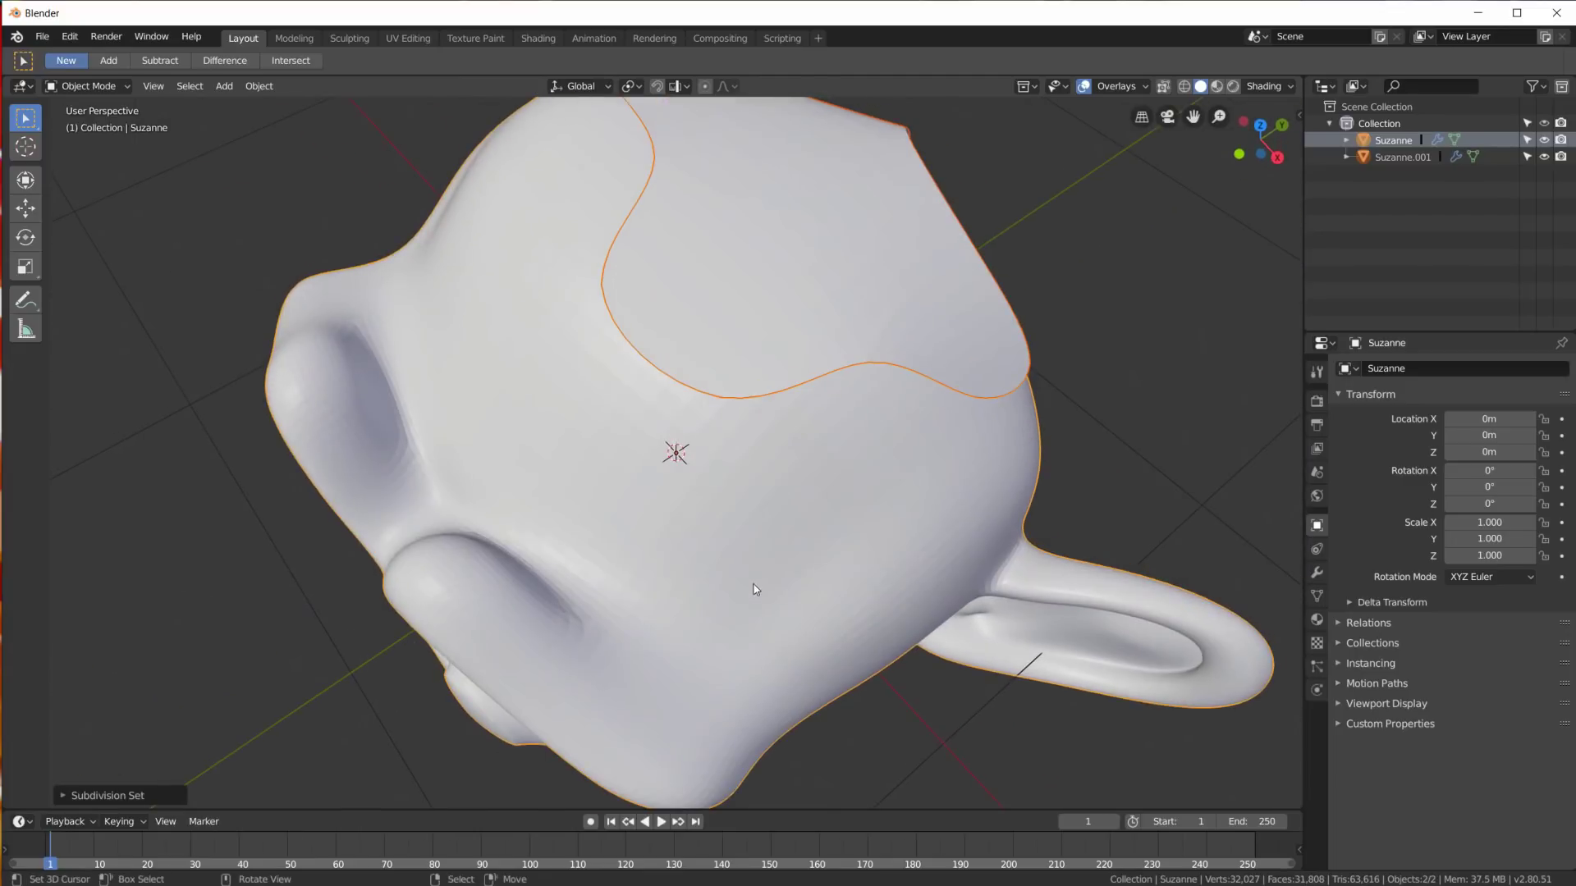
Step: Turn off the subdivision effect on the separated head patch and shade the monkey smooth
left_click(1386, 156)
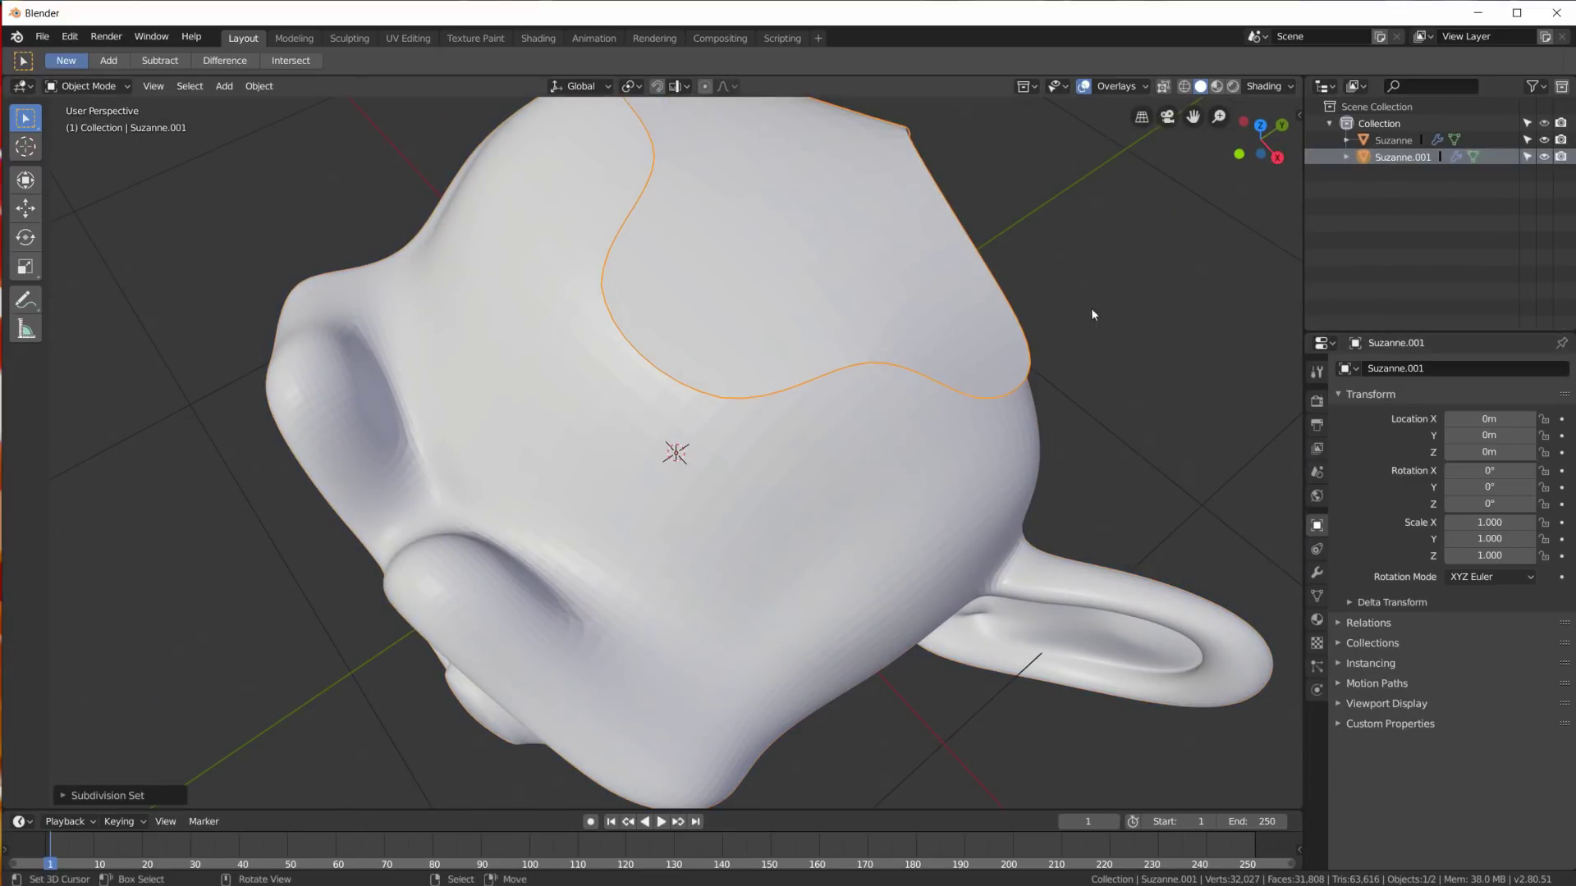
left_click(749, 412)
middle_click_drag(667, 507, 715, 445)
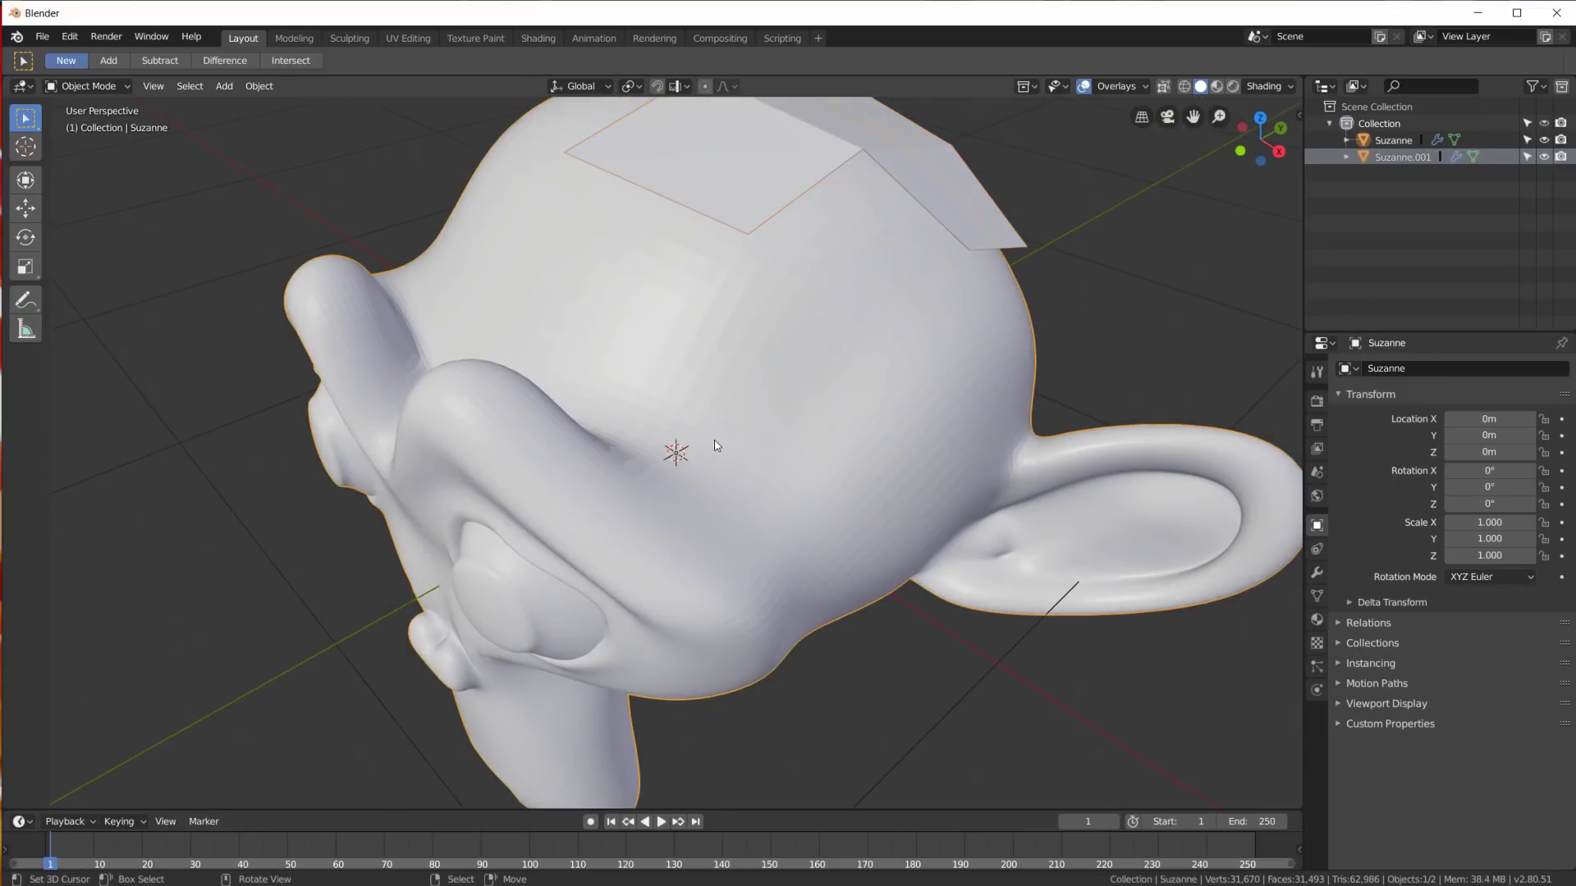
right_click(705, 448)
left_click(688, 448)
Step: Replace the head patch's Subdivision modifier with a Shrinkwrap modifier that targets Suzanne
middle_click_drag(882, 382, 1018, 385)
left_click(816, 310)
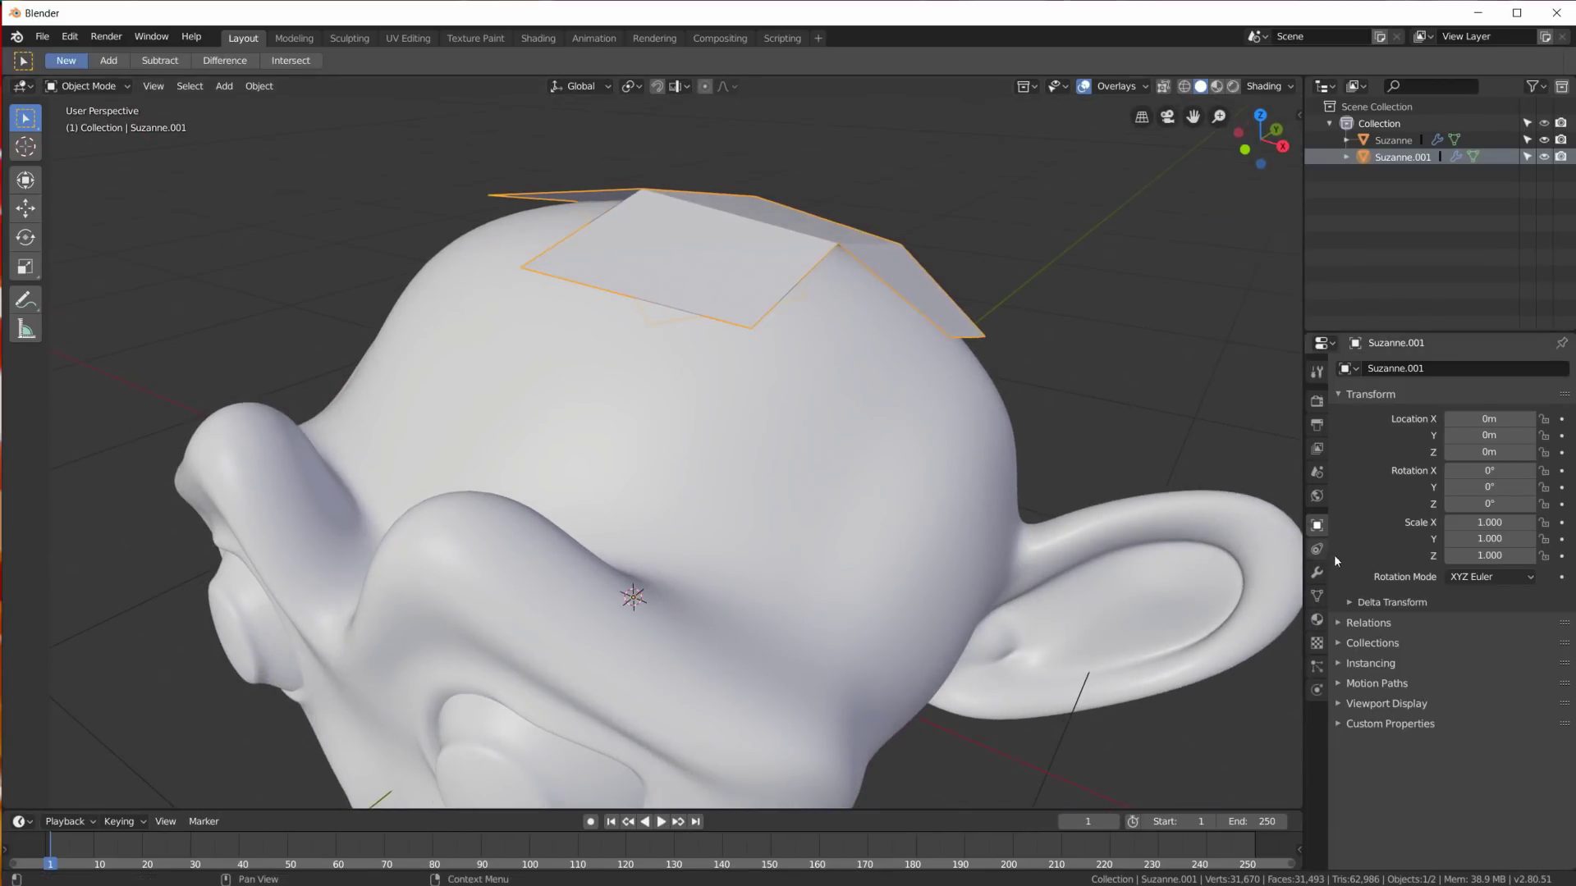
left_click(1317, 571)
left_click(1448, 369)
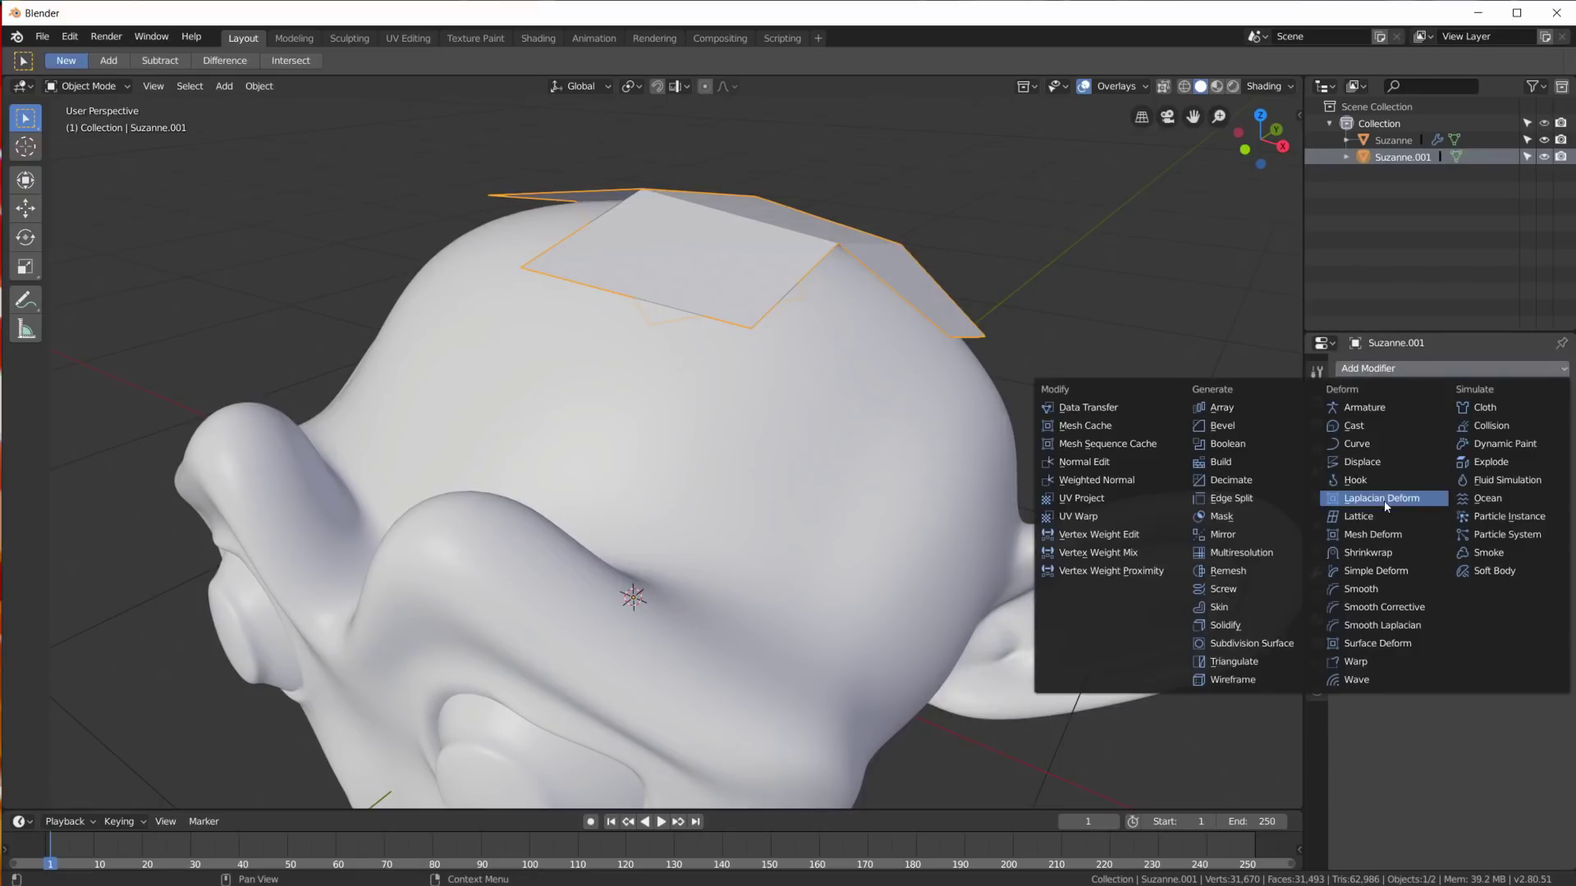
left_click(1359, 555)
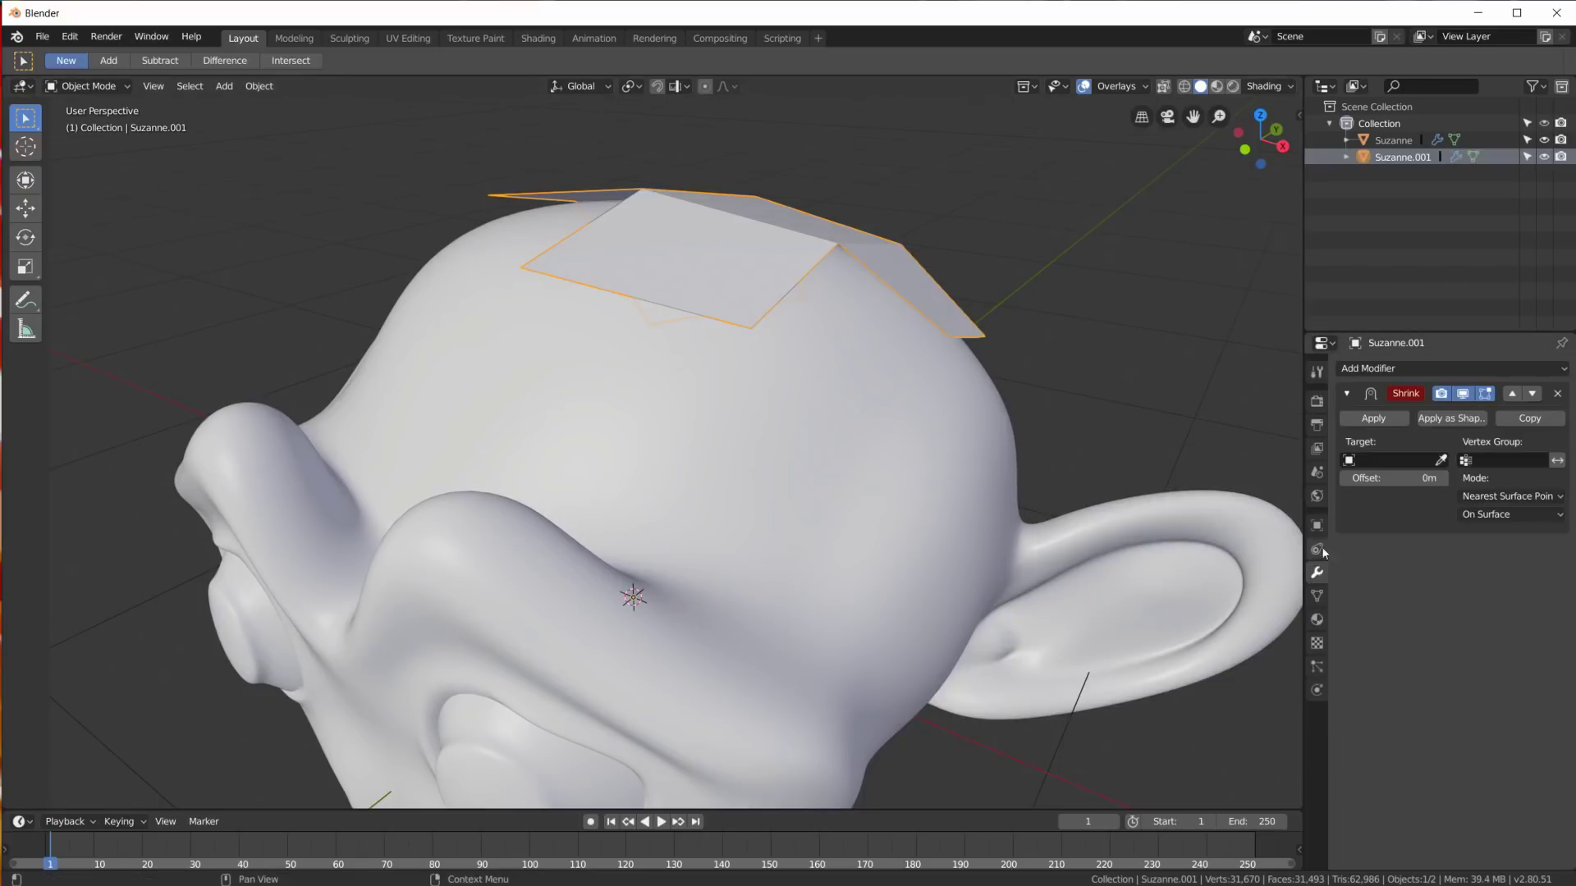
left_click(1375, 459)
left_click(1371, 486)
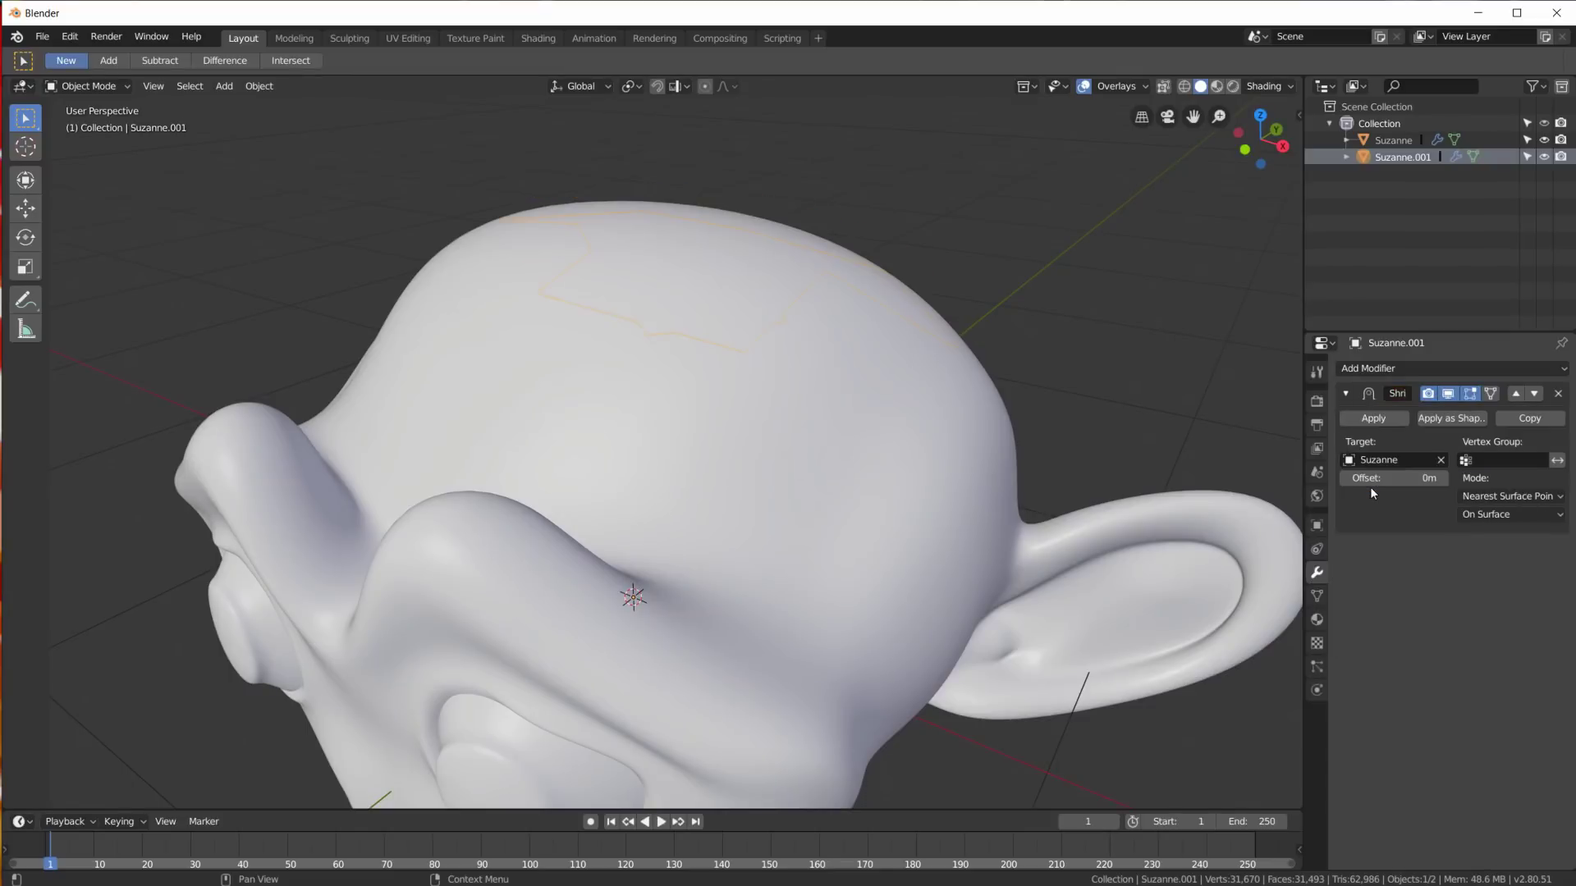
Step: Display the viewport in rendered shading and give the head patch a new material with a red base color
middle_click_drag(967, 317, 950, 397)
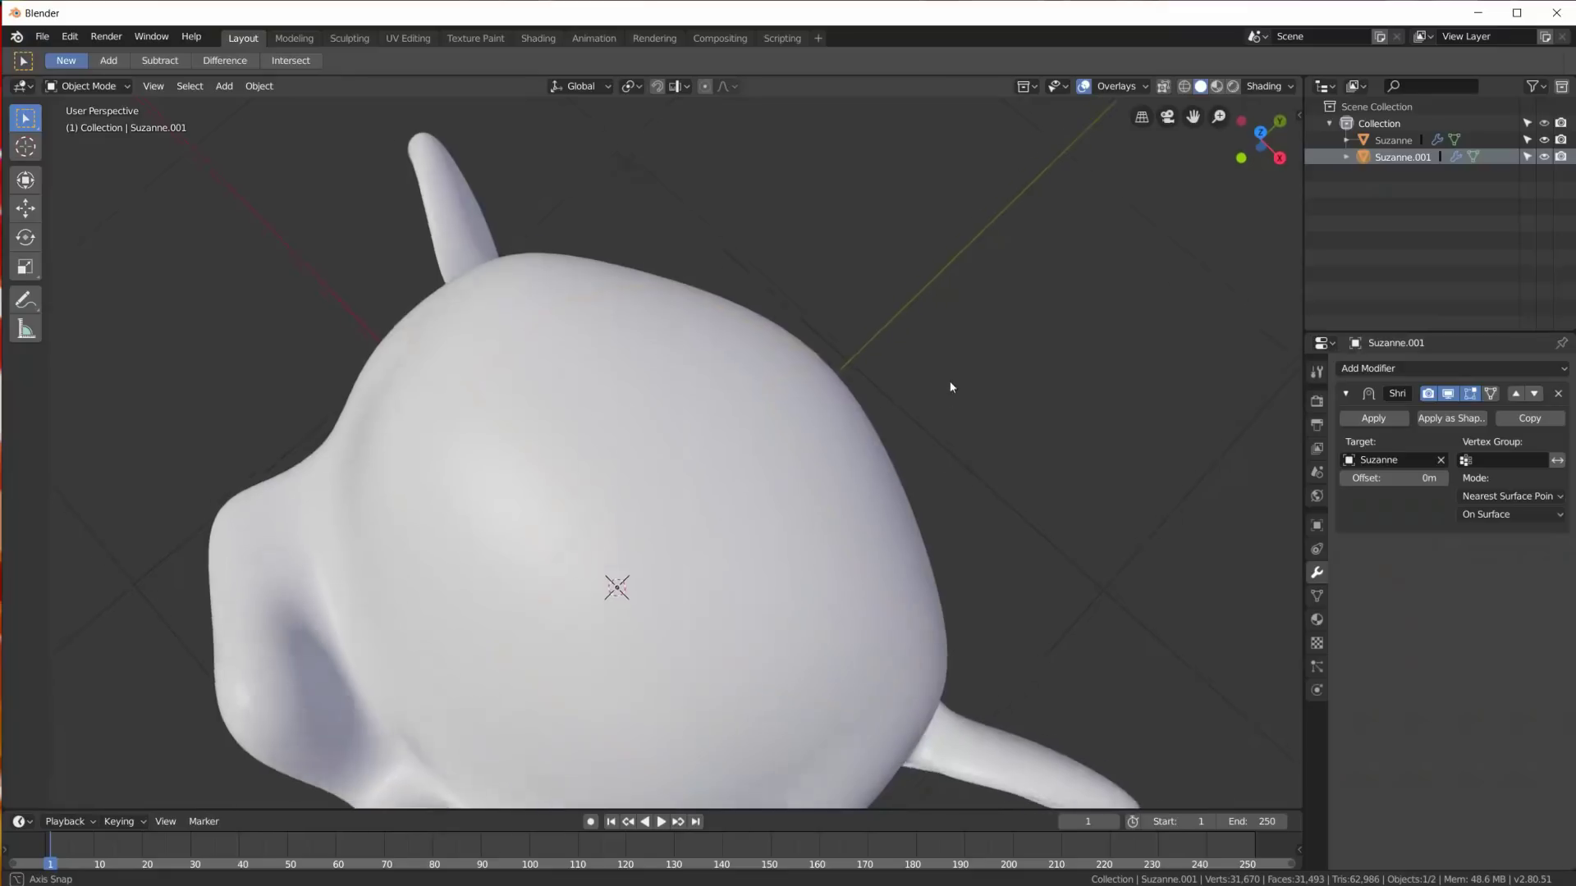
middle_click_drag(949, 381, 952, 356)
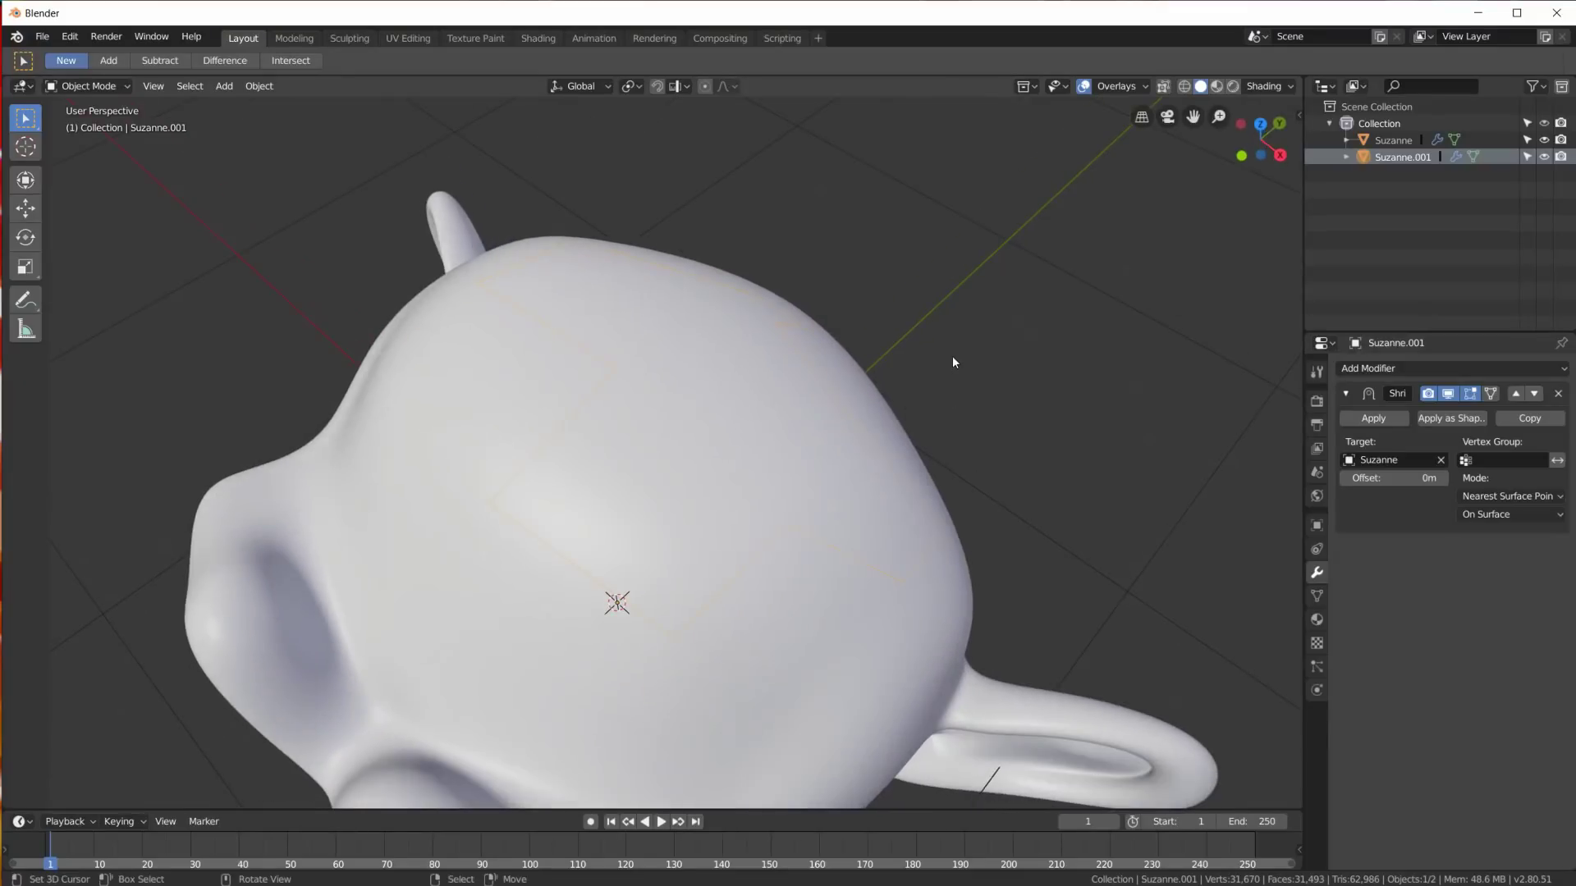
left_click(1233, 86)
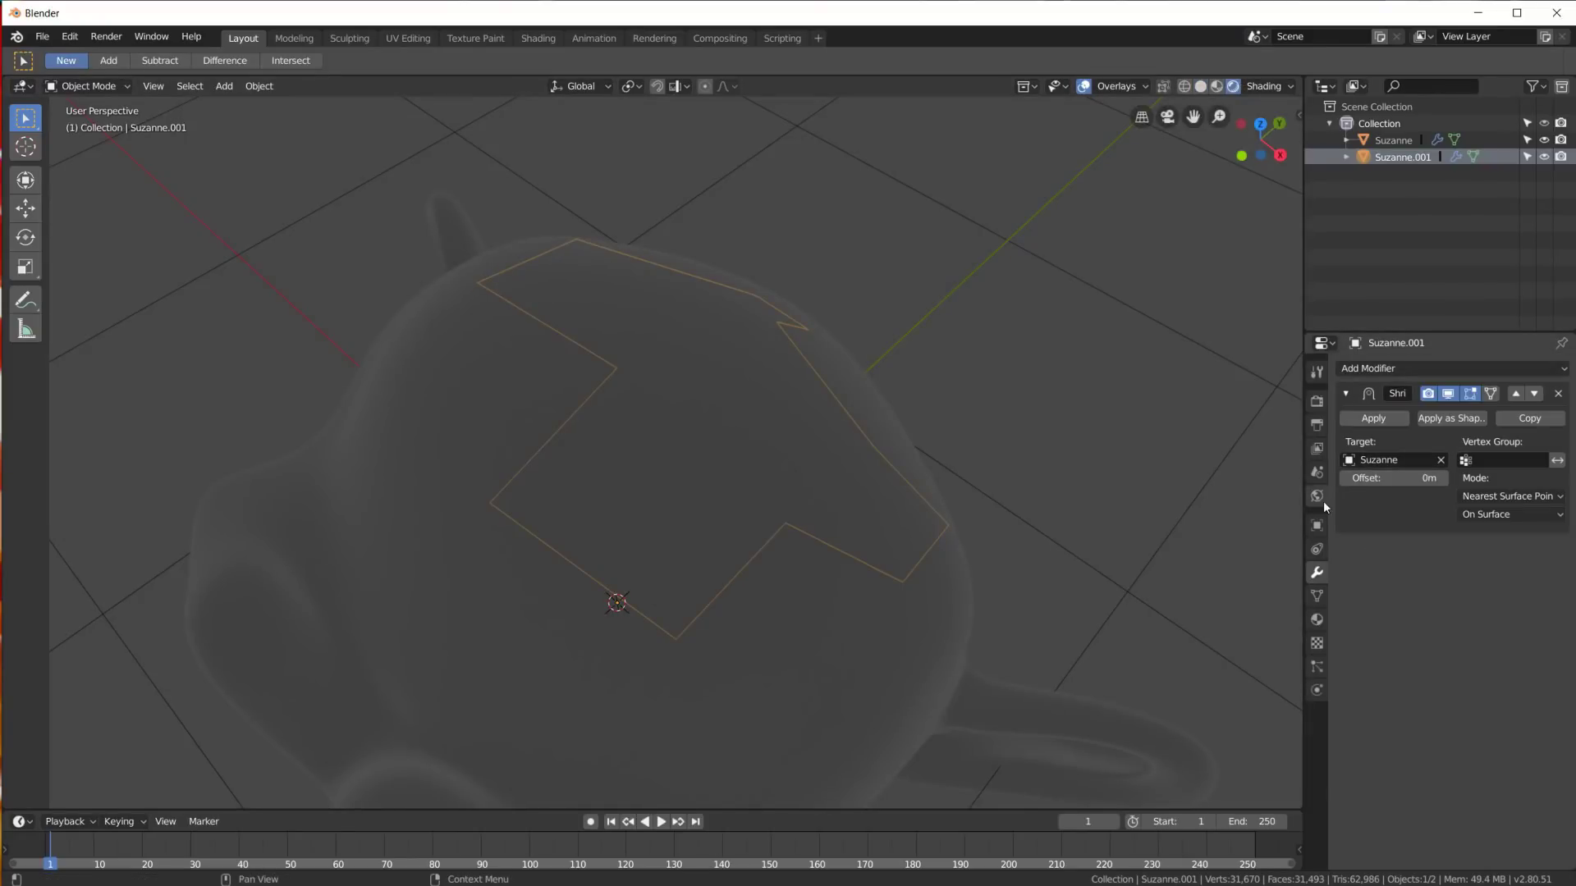
left_click(1317, 619)
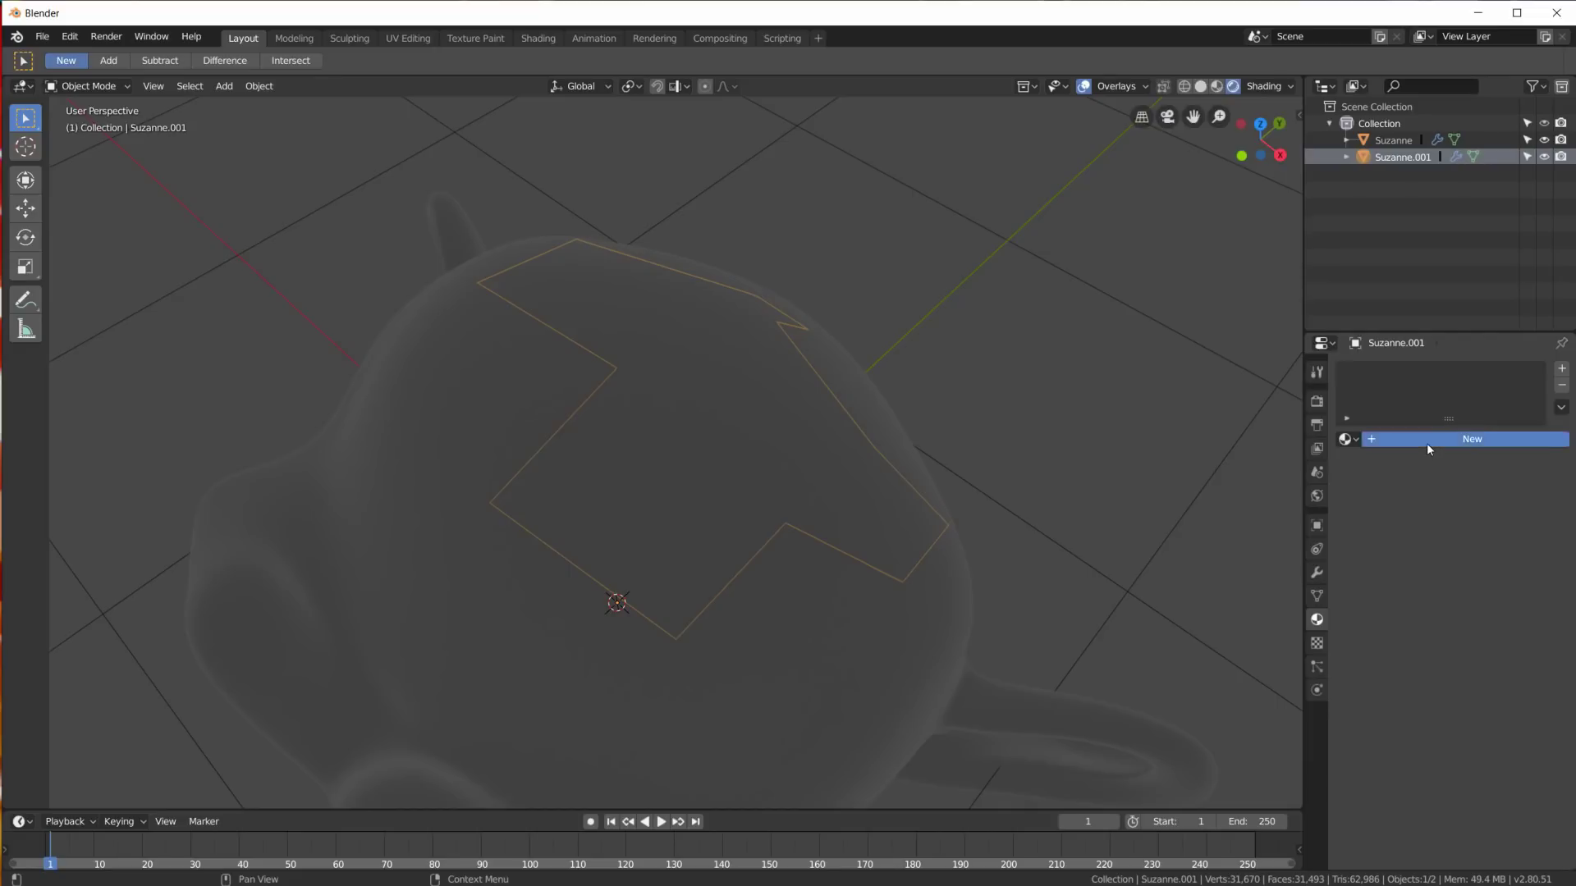
left_click(1427, 443)
left_click(1476, 614)
left_click_drag(1459, 480, 1461, 504)
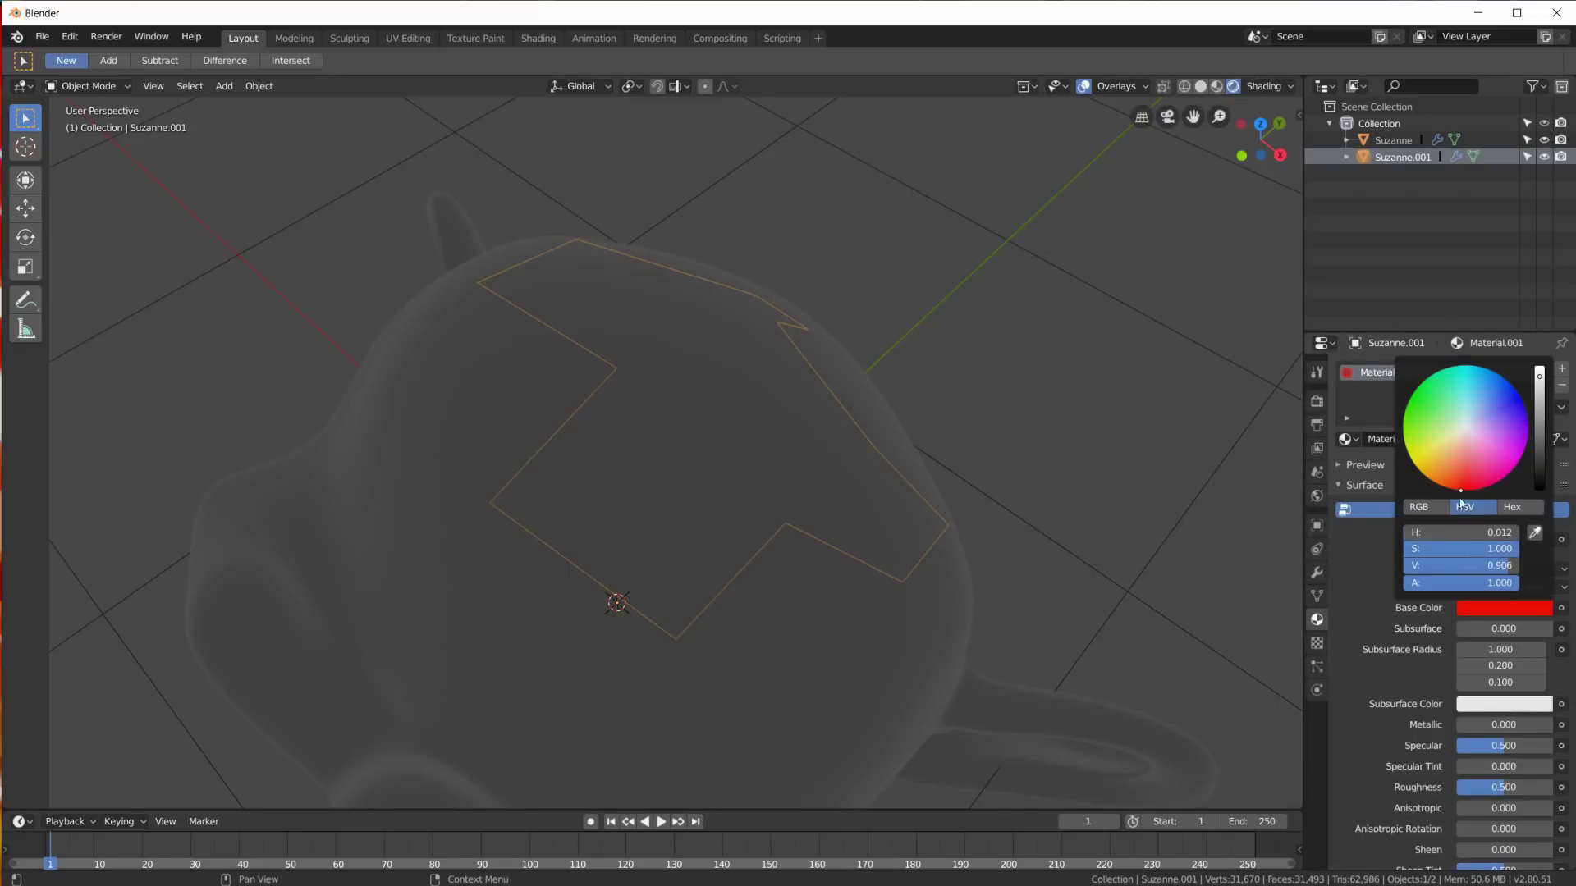
Step: Try a Shrinkwrap offset of 0.09 m on the head patch and set it back to 0 m
left_click(1316, 572)
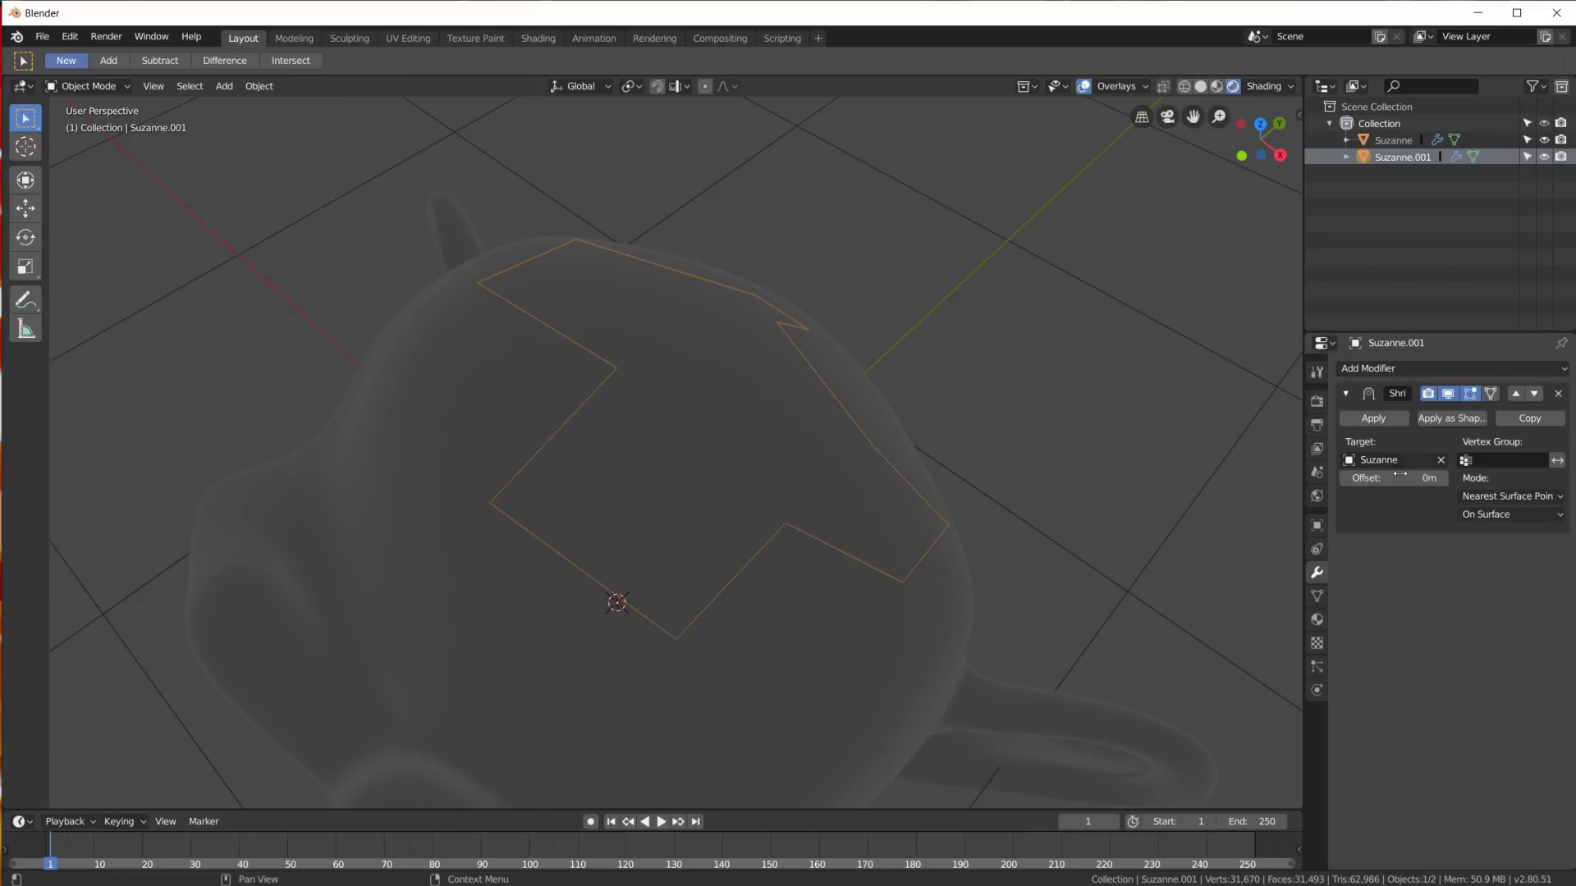
left_click_drag(1386, 478, 1428, 478)
middle_click_drag(739, 493, 1500, 609)
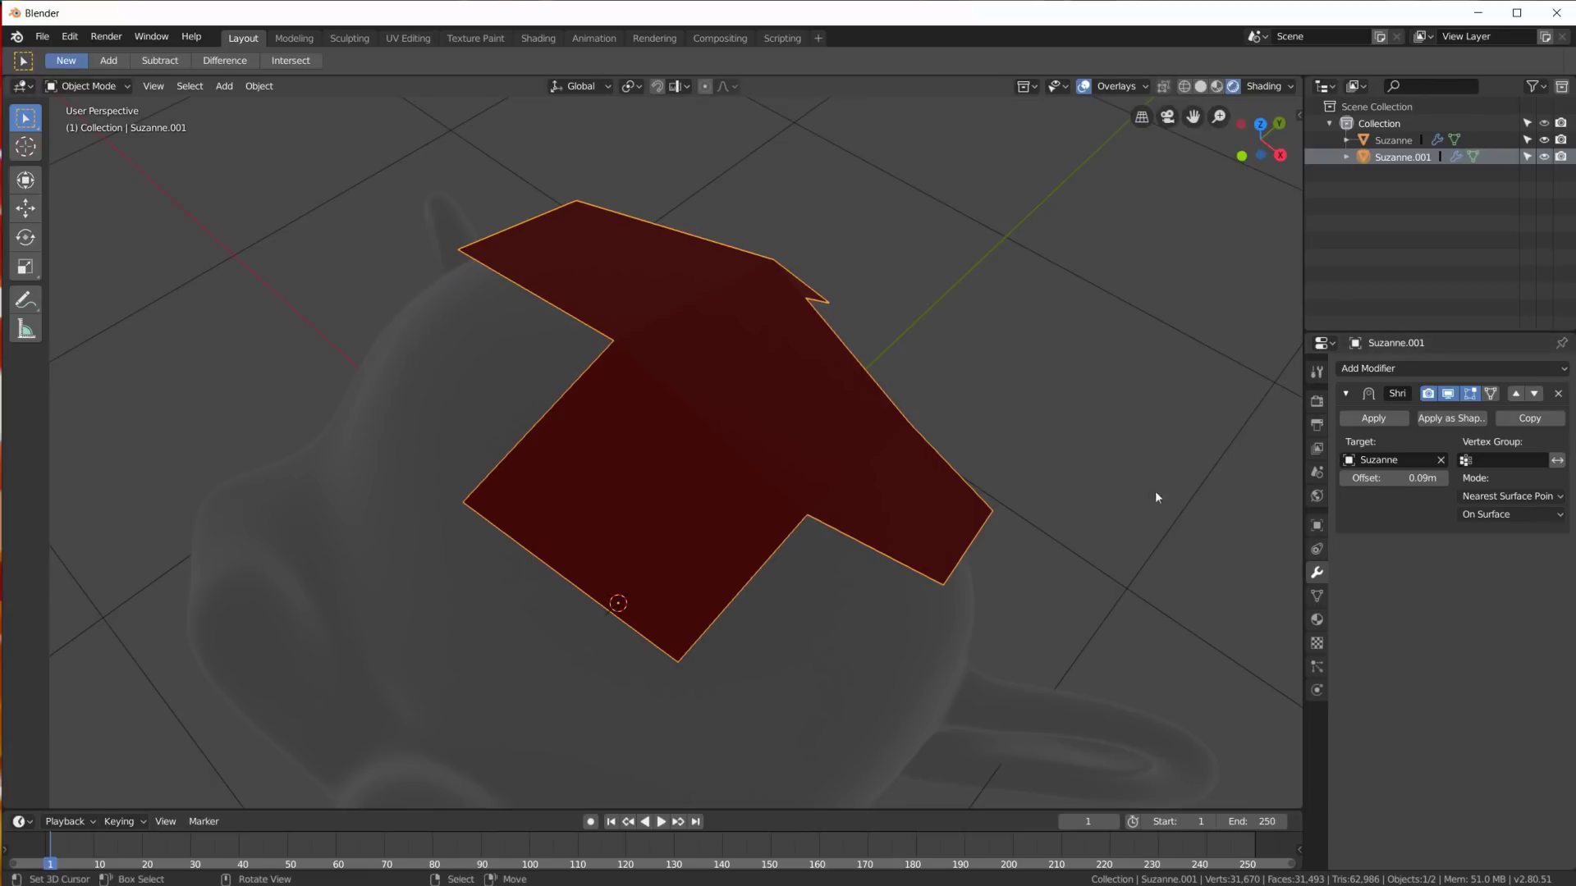
left_click(1411, 478)
type("0")
key("Return")
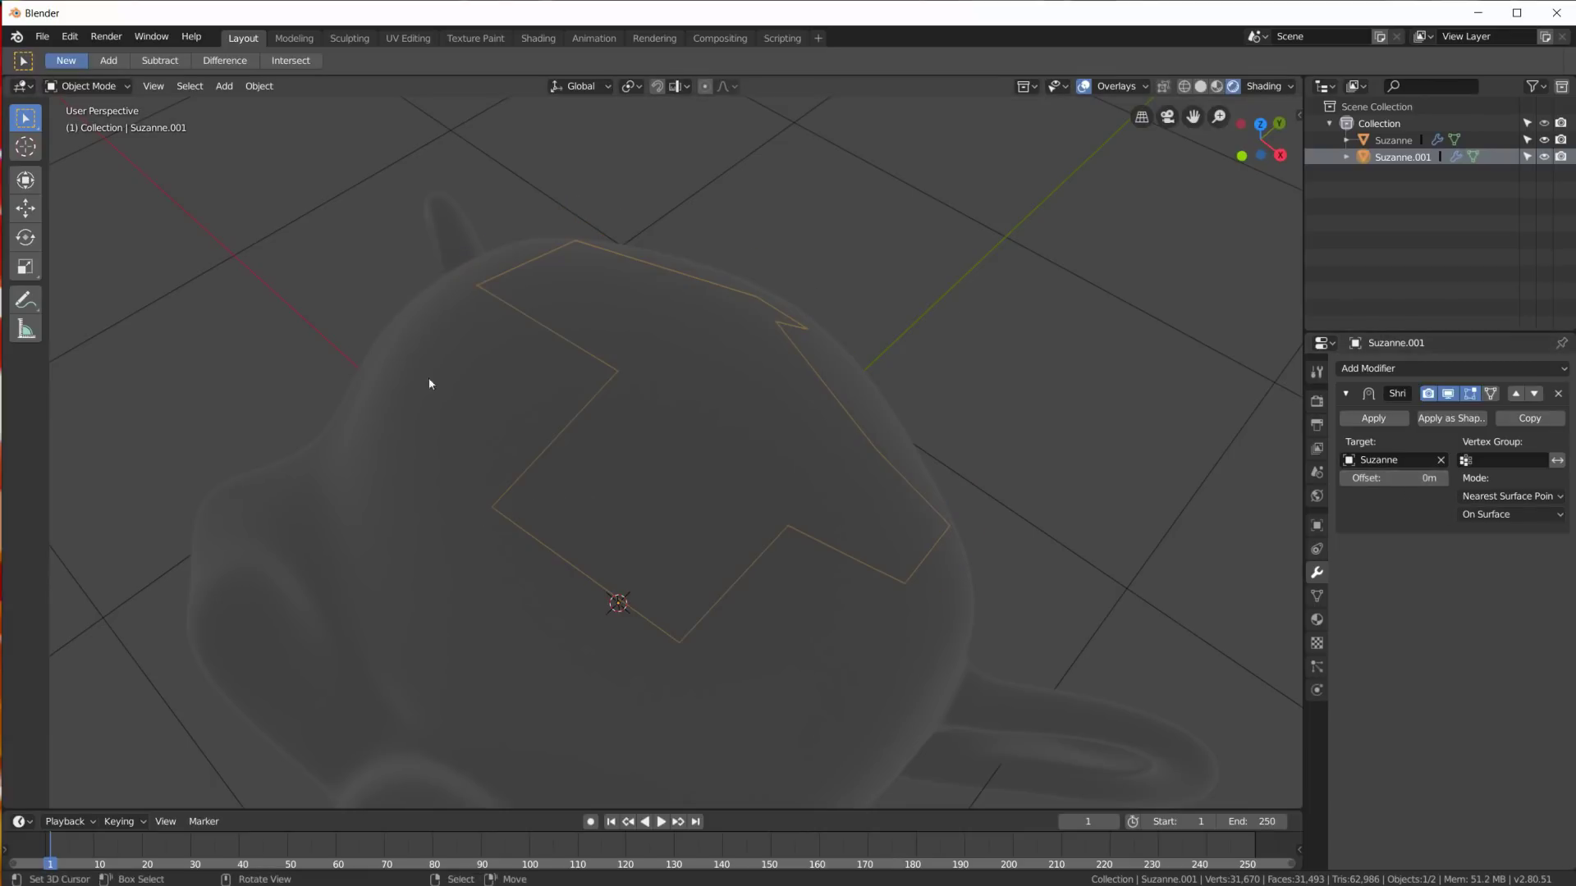
Step: Examine the head patch's original vertices in Edit Mode against the monkey's surface
scroll(736, 377, "up", 2)
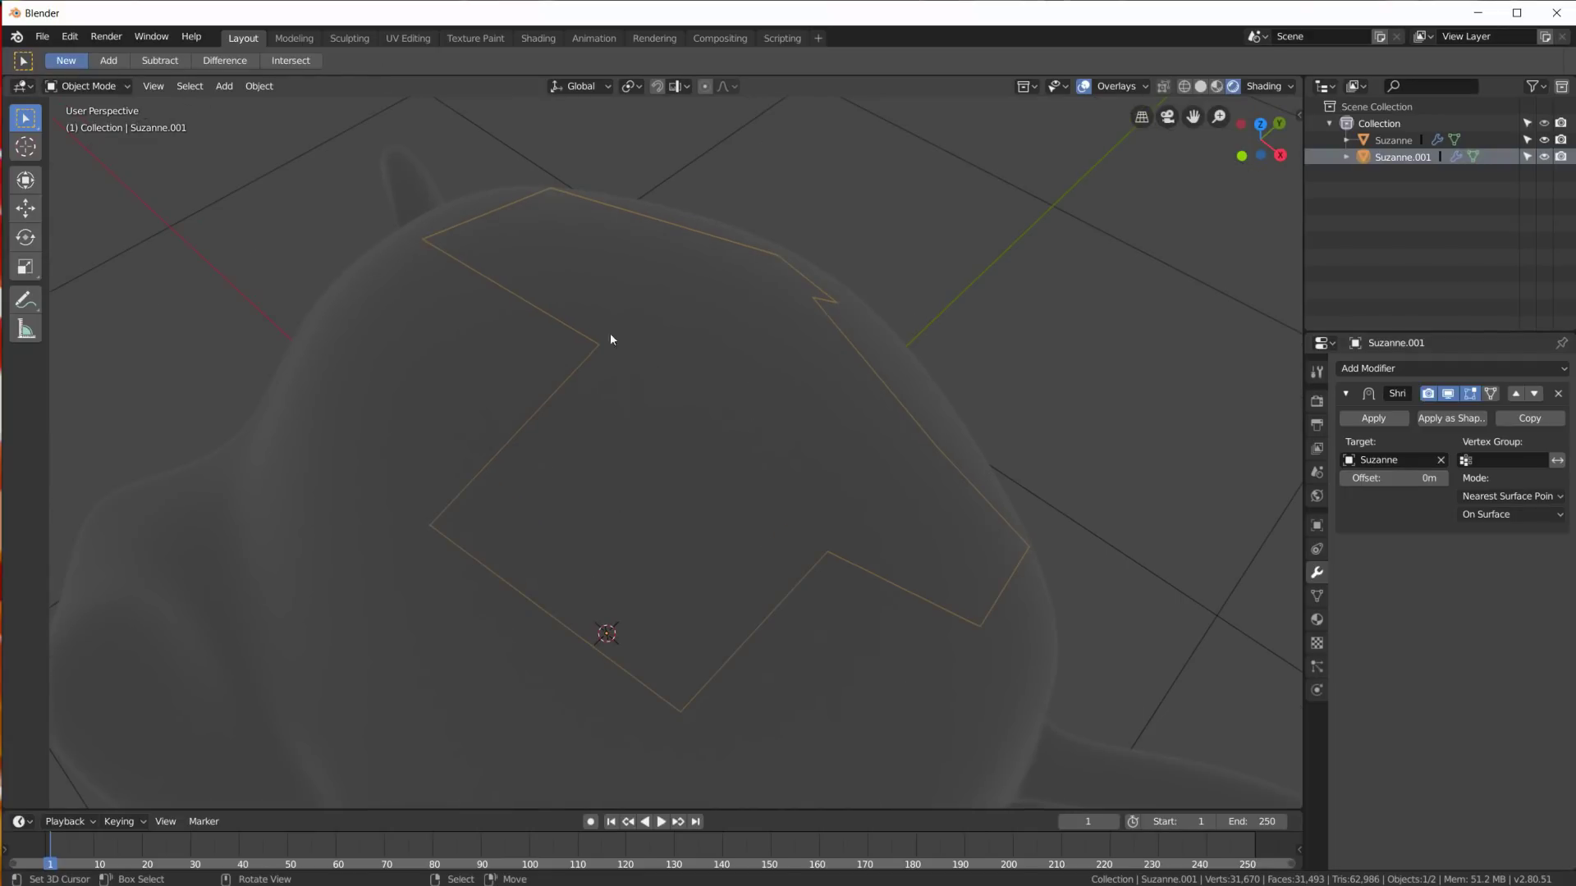
key("Tab")
middle_click_drag(701, 421, 752, 386)
left_click(652, 254)
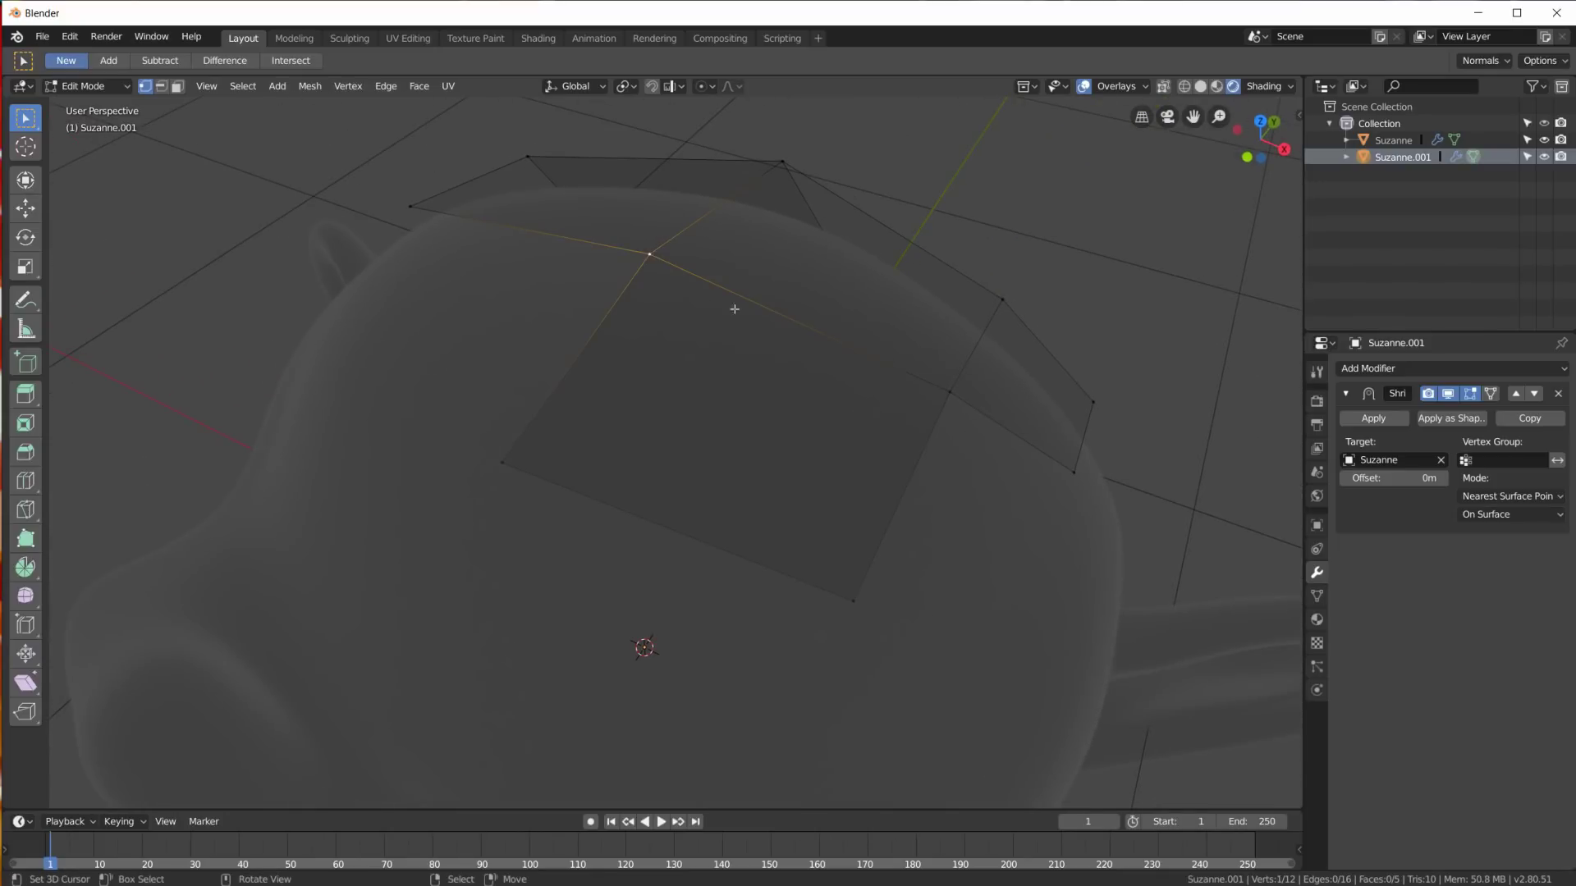
left_click(955, 394)
left_click(1004, 297)
middle_click_drag(682, 276, 968, 344)
key("Tab")
Step: Give the monkey a new default material and add a point light moved away from the head
left_click(1022, 604)
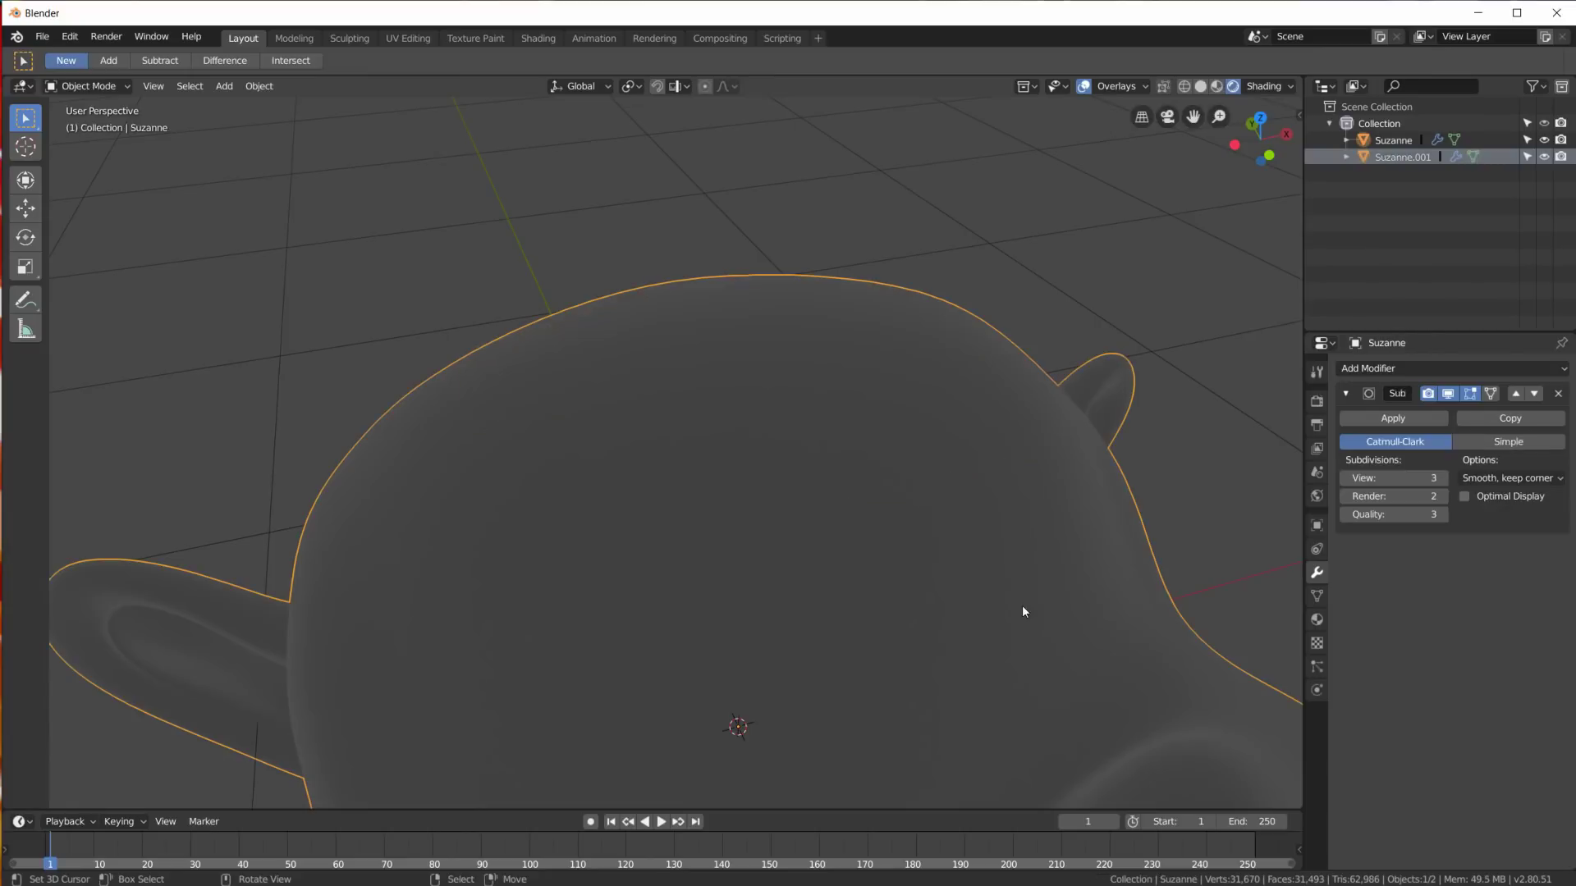
key("shift+a")
mouse_move(806, 564)
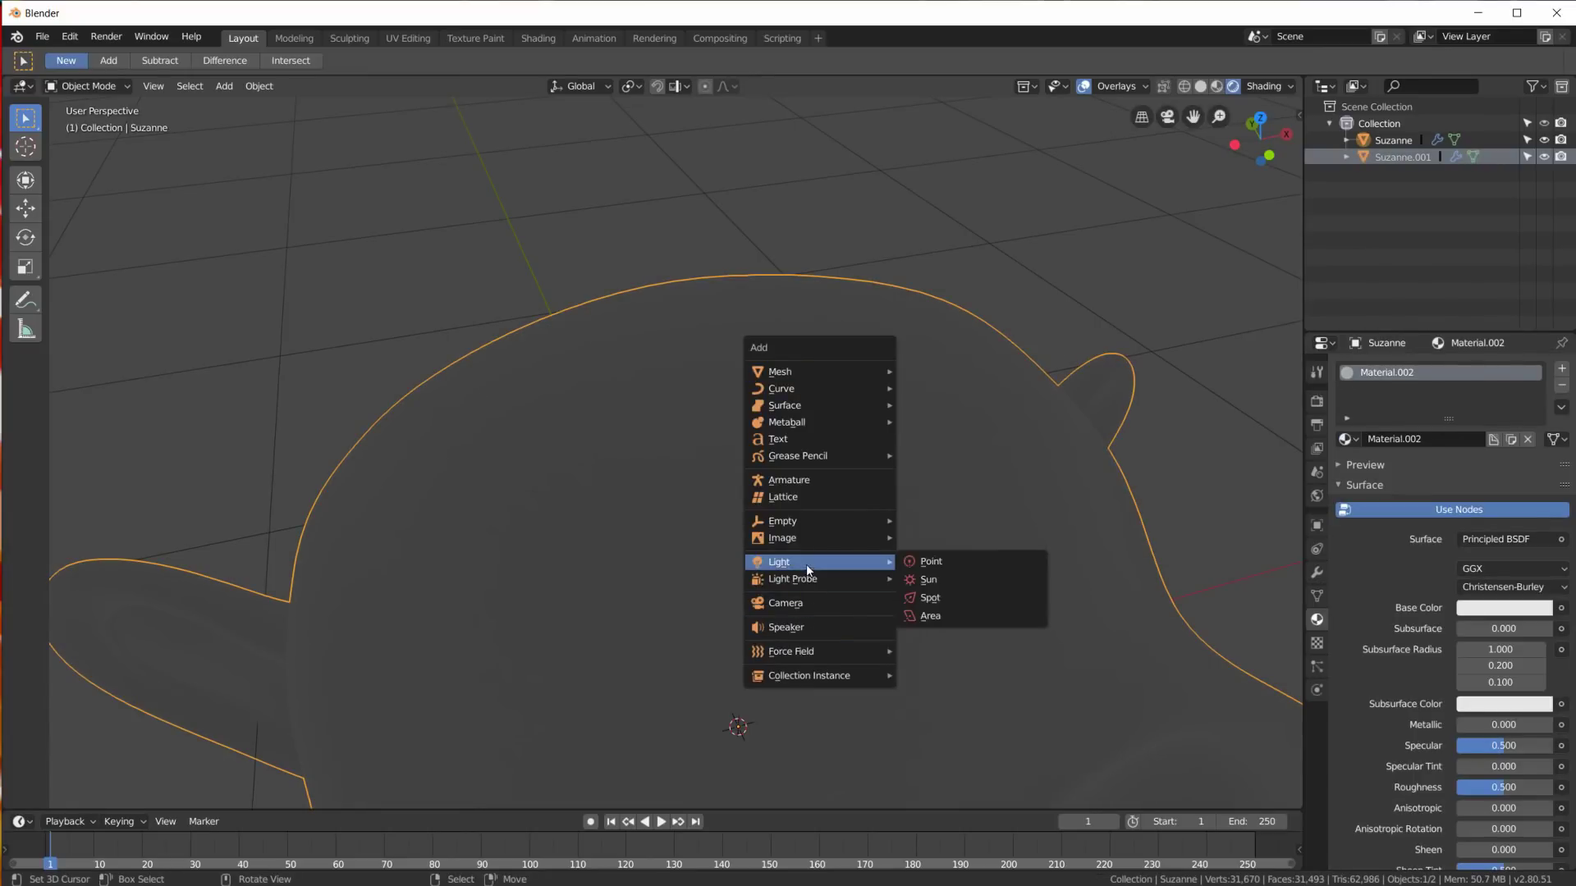
left_click(968, 563)
middle_click_drag(1033, 700, 996, 585)
key("g")
left_click(1173, 581)
key("g")
left_click(1412, 550)
Step: Duplicate the point light and place the copy elsewhere around the monkey to light the head
left_click(1316, 496)
scroll(799, 510, "up", 3)
middle_click_drag(821, 607, 902, 587)
scroll(799, 511, "down", 8)
key("shift+d")
left_click(763, 485)
middle_click_drag(788, 533, 693, 454)
scroll(692, 455, "up", 12)
scroll(795, 425, "down", 4)
Step: Compare the patch's unmodified cage in Edit Mode with its shrinkwrapped outline on the lit head from several angles
left_click(1402, 191)
key("Tab")
scroll(712, 402, "up", 5)
middle_click_drag(711, 402, 792, 164)
middle_click_drag(769, 163, 757, 233, "shift")
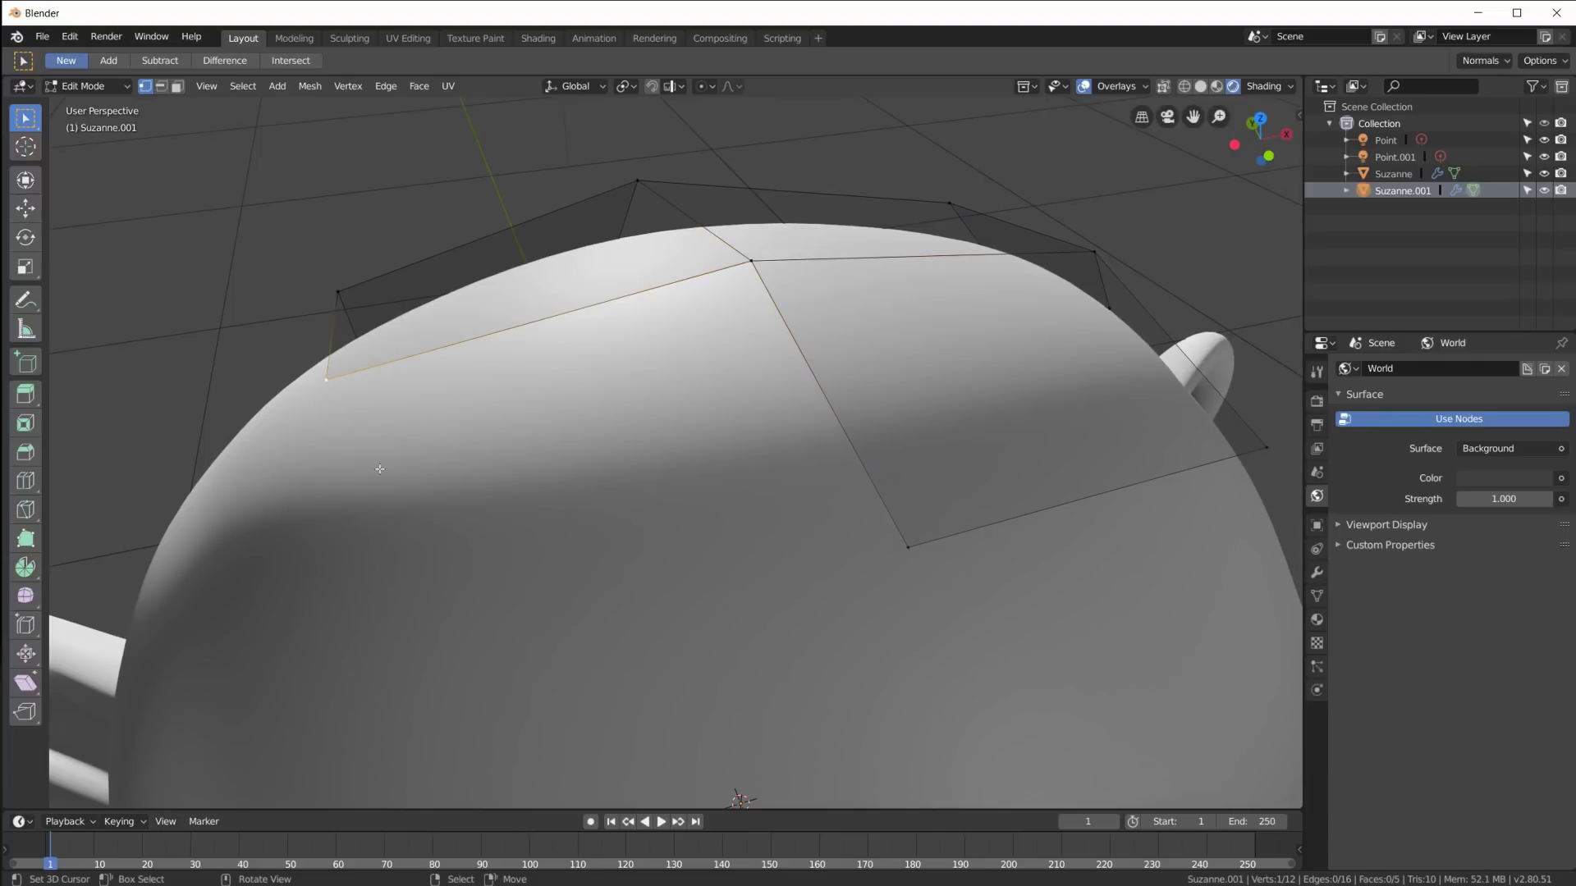
key("Tab")
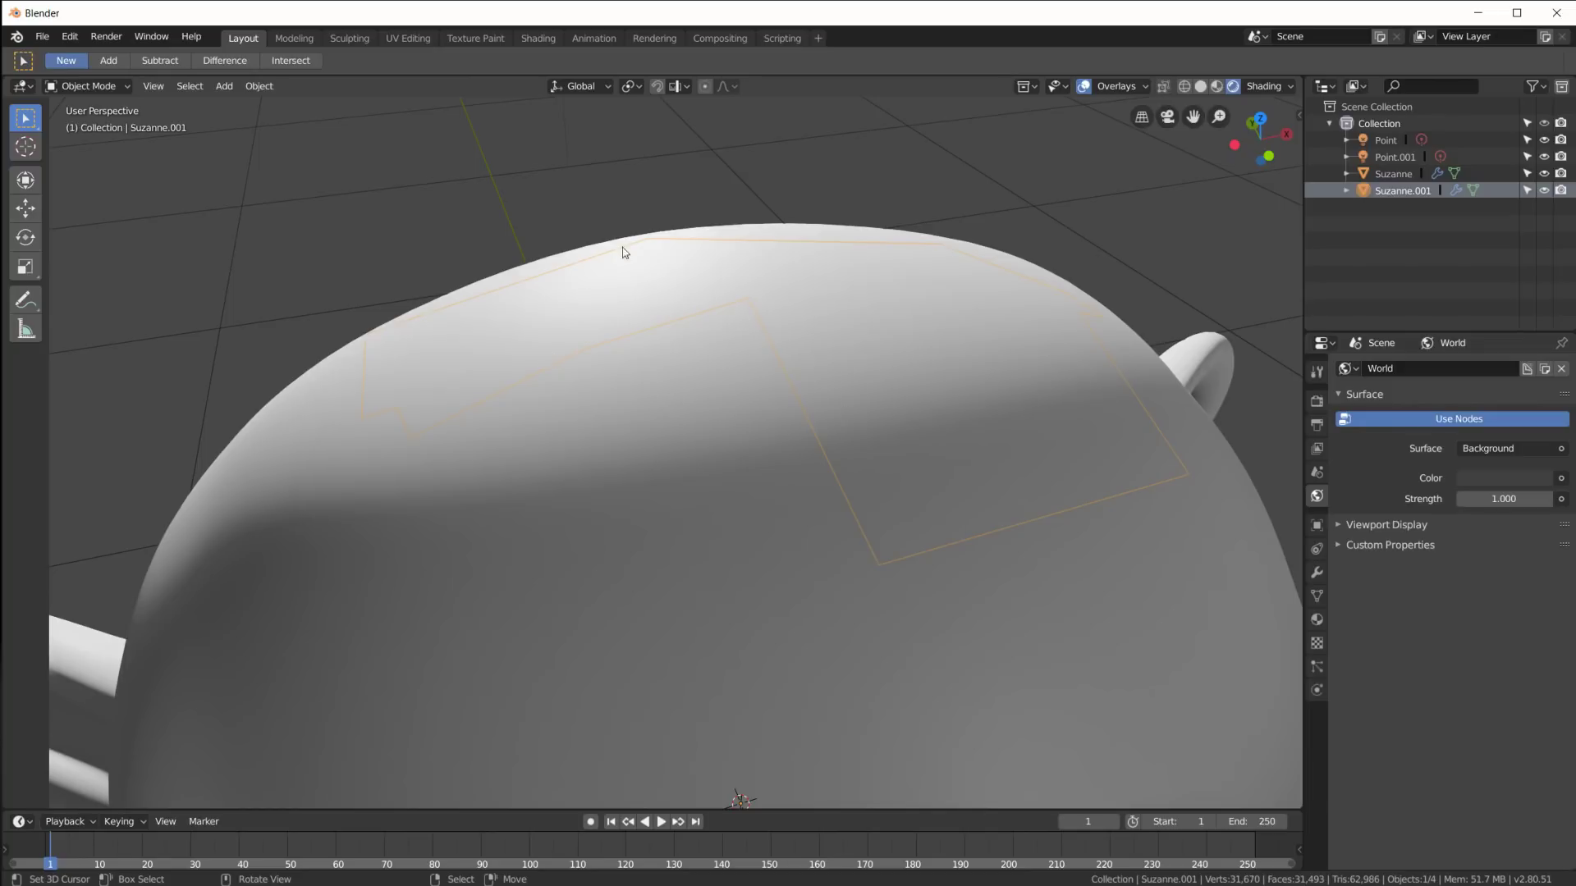
mouse_move(671, 282)
middle_mouse_down()
mouse_move(661, 348)
mouse_move(689, 309)
mouse_move(636, 249)
mouse_move(383, 296)
middle_mouse_up()
middle_click_drag(722, 229, 761, 281)
middle_click_drag(752, 408, 834, 473)
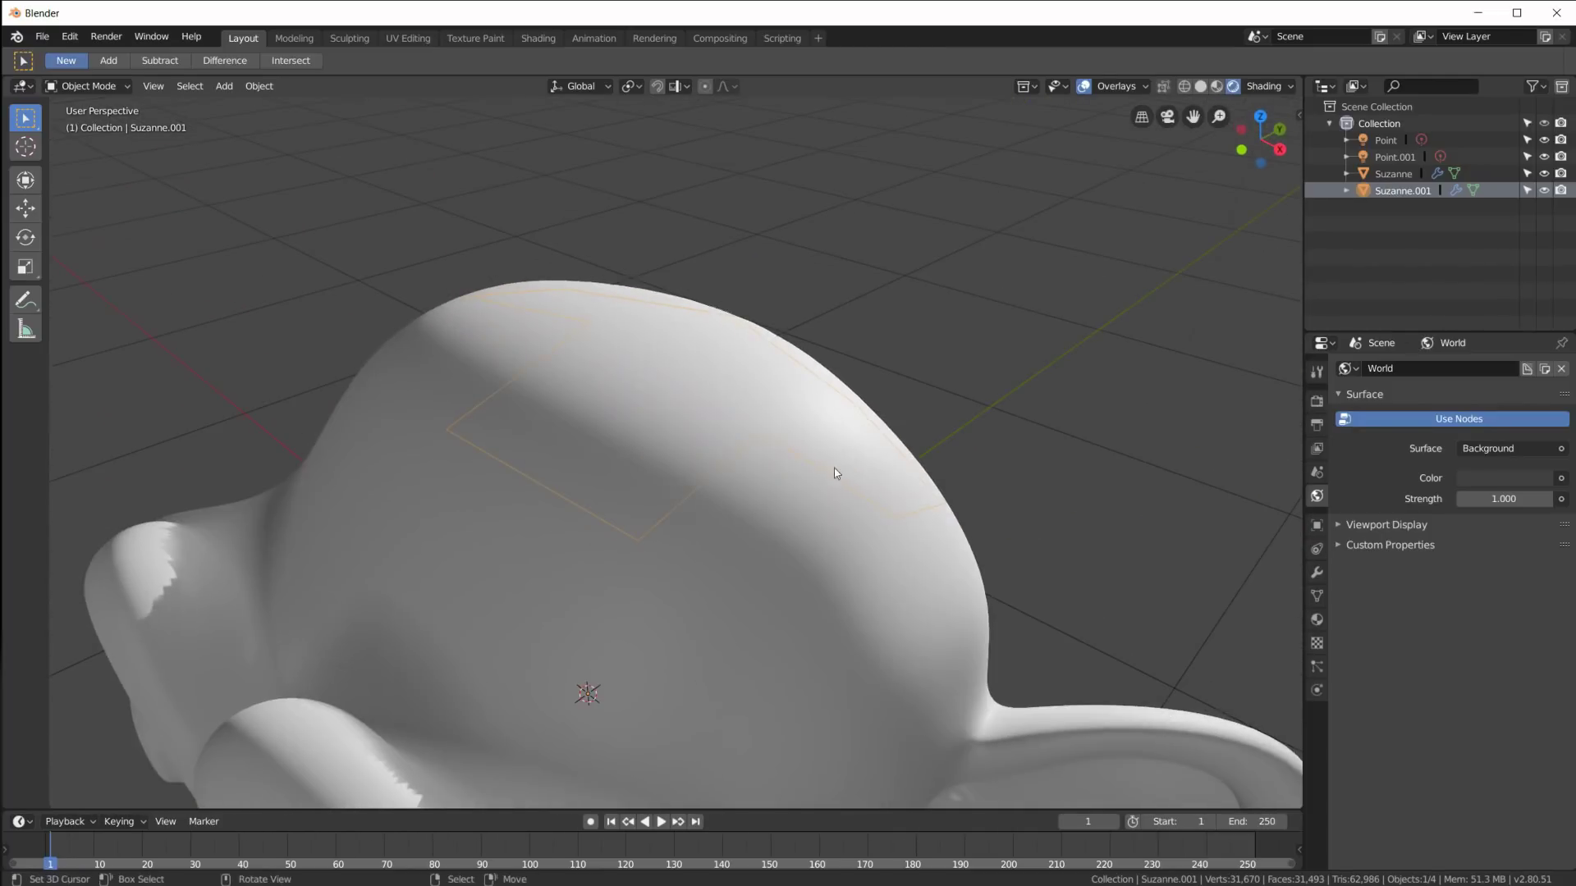
middle_click_drag(655, 500, 756, 458)
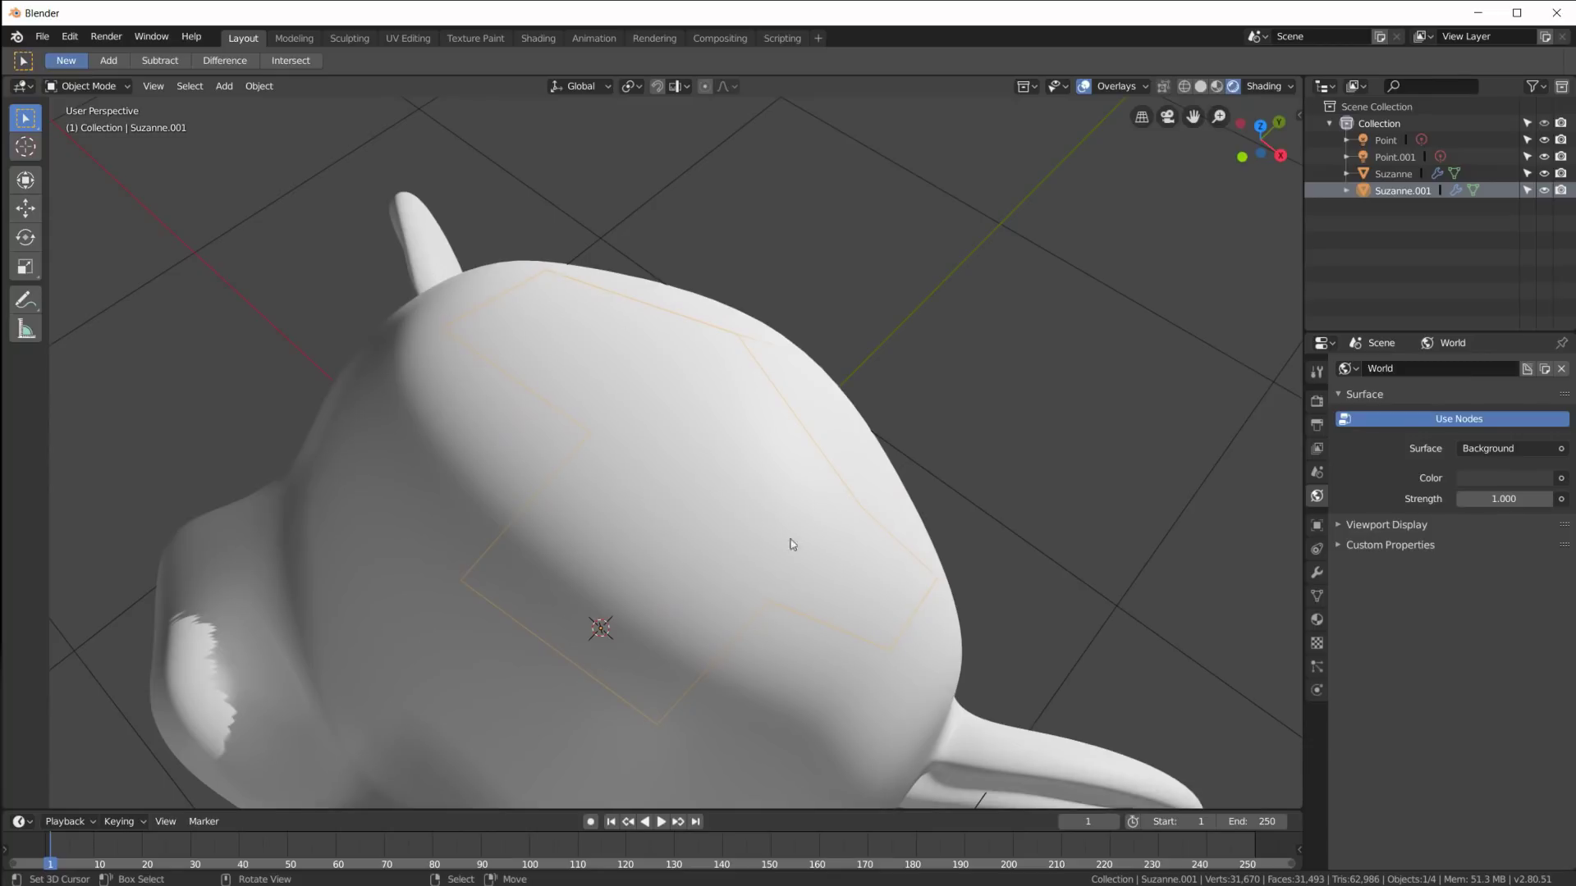
middle_click_drag(671, 382, 724, 324)
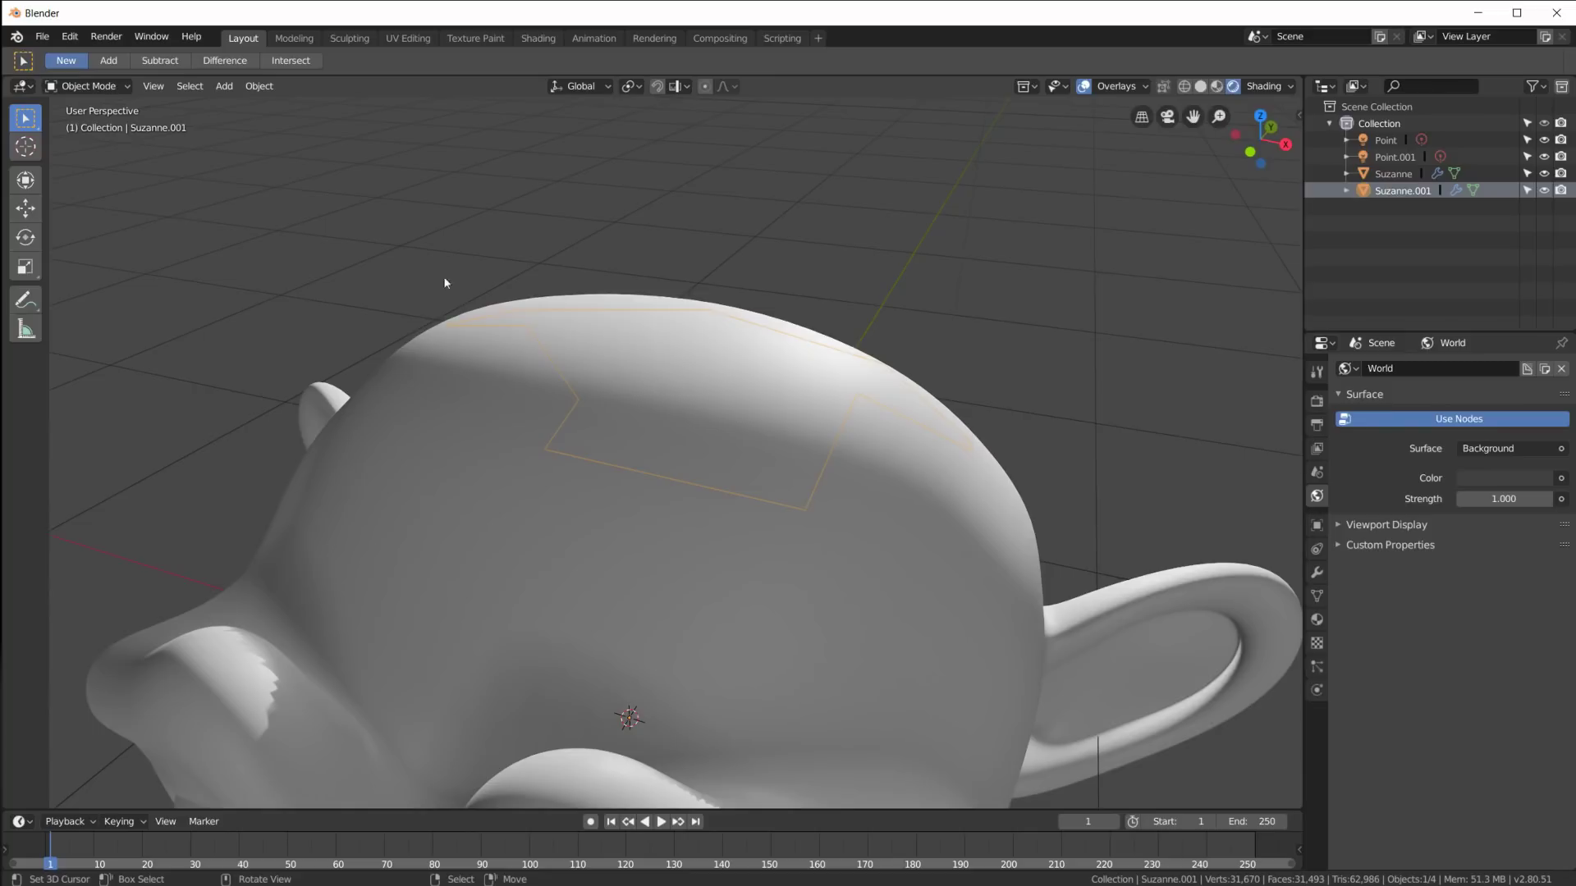
middle_click_drag(922, 493, 779, 421)
Step: Subdivide all faces of the head patch with 20 cuts and return to Object Mode
key("Tab")
key("a")
middle_click_drag(727, 370, 827, 385)
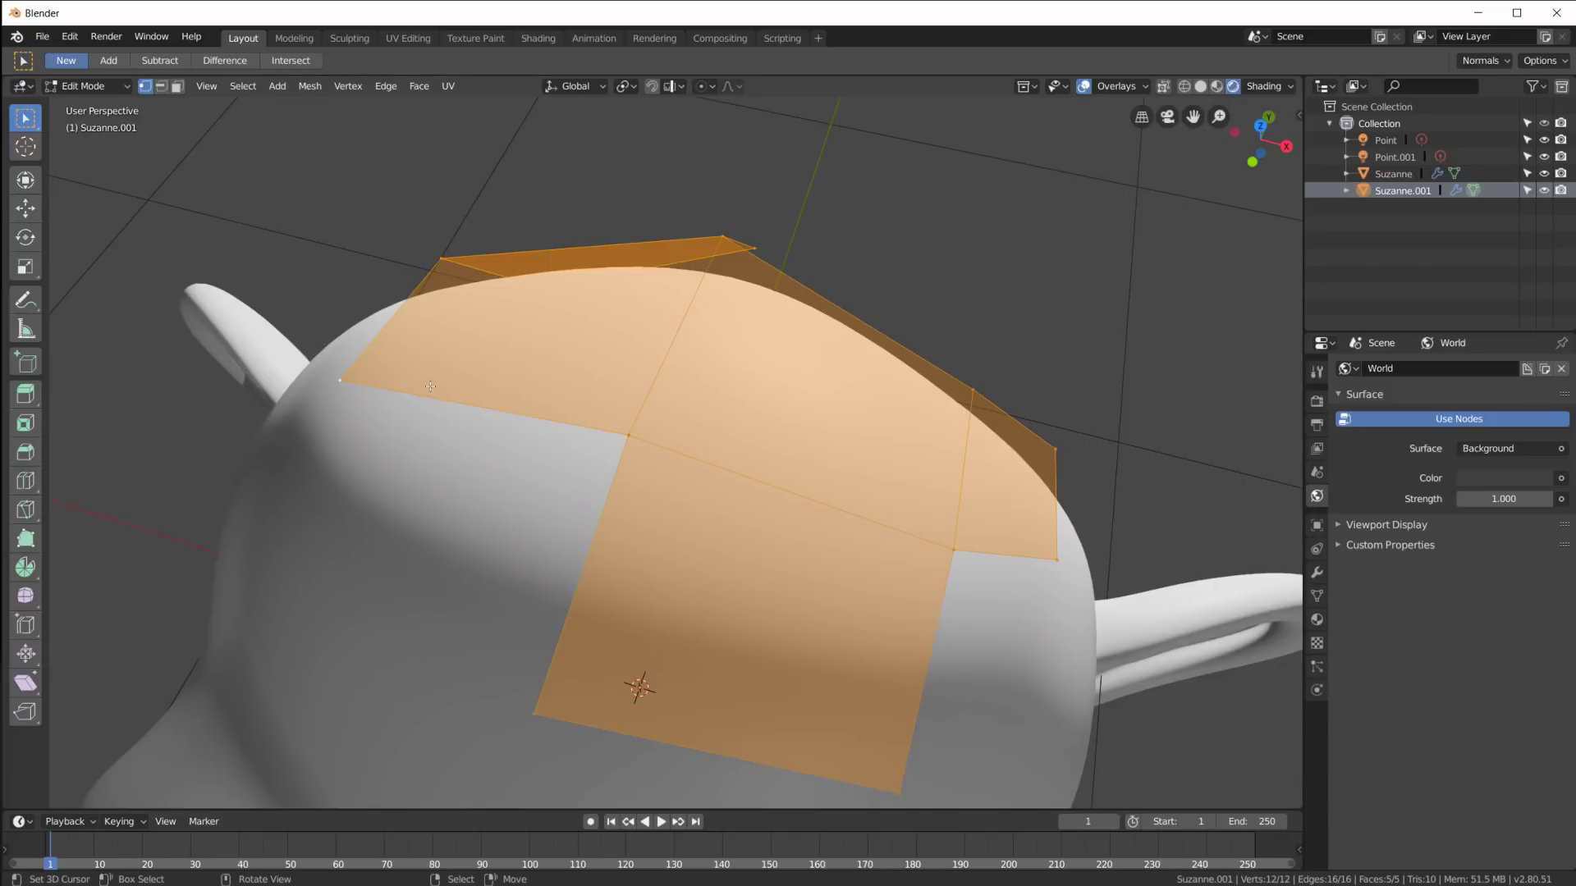
right_click(515, 498)
left_click(513, 499)
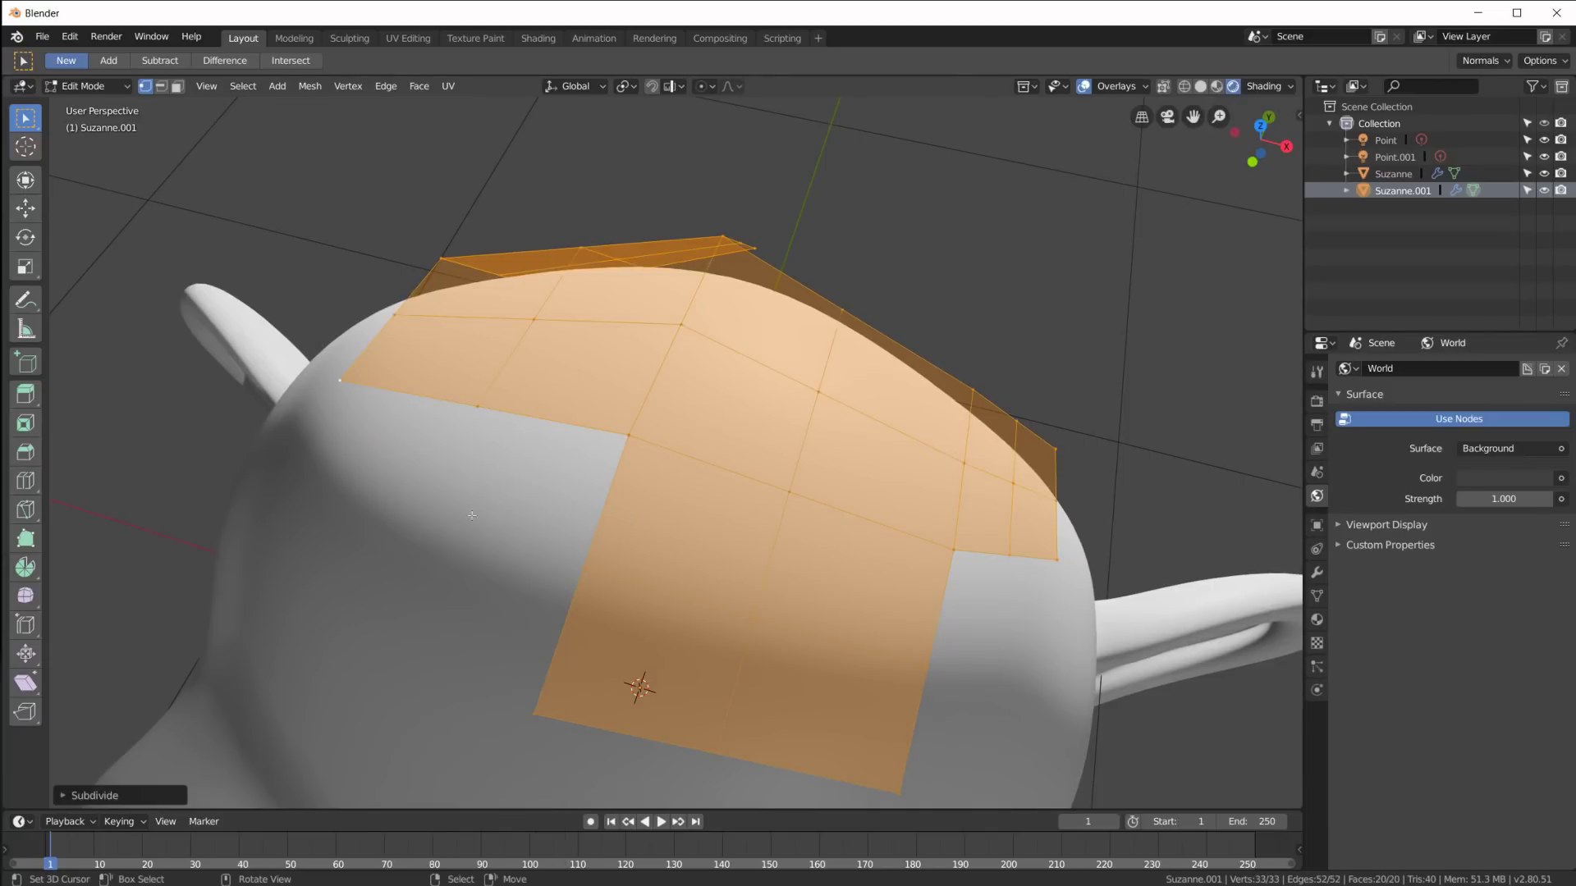
left_click(62, 796)
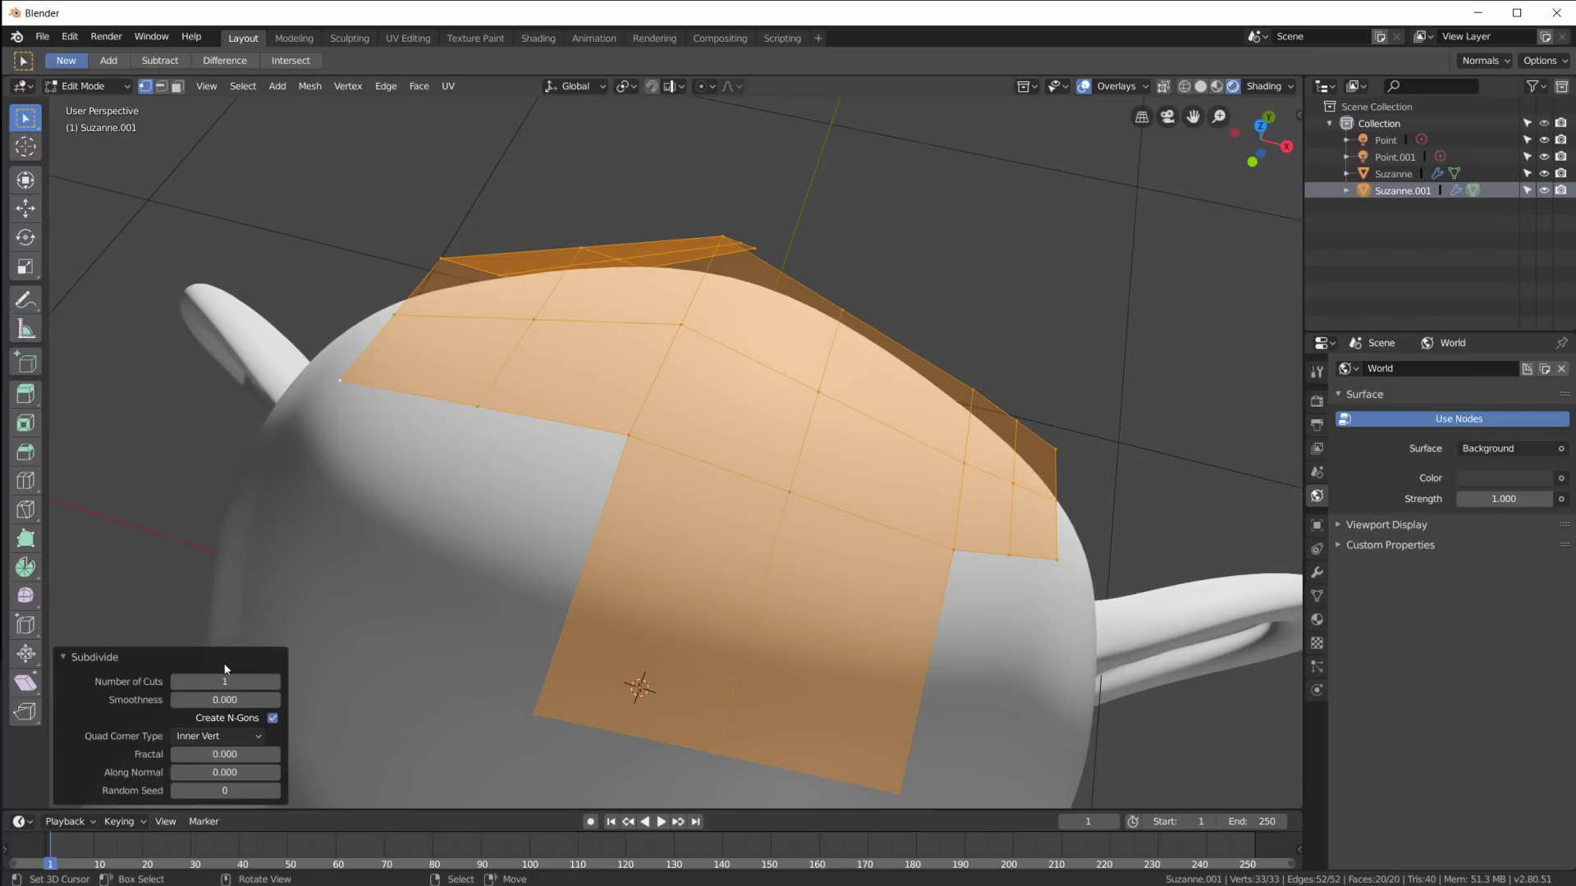
left_click_drag(225, 681, 221, 681)
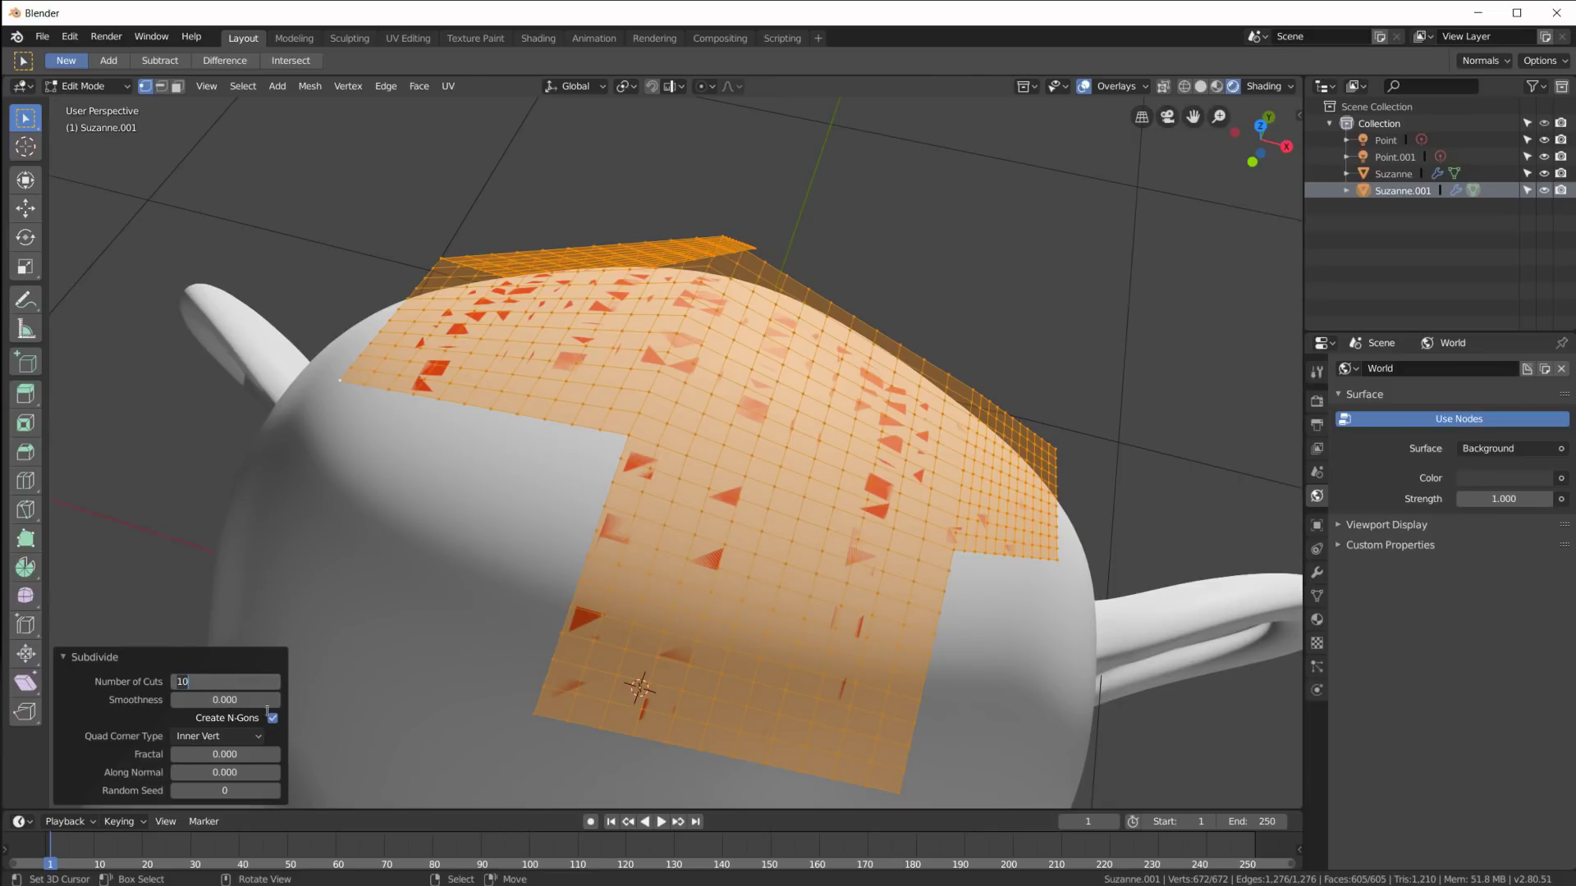
key("Return")
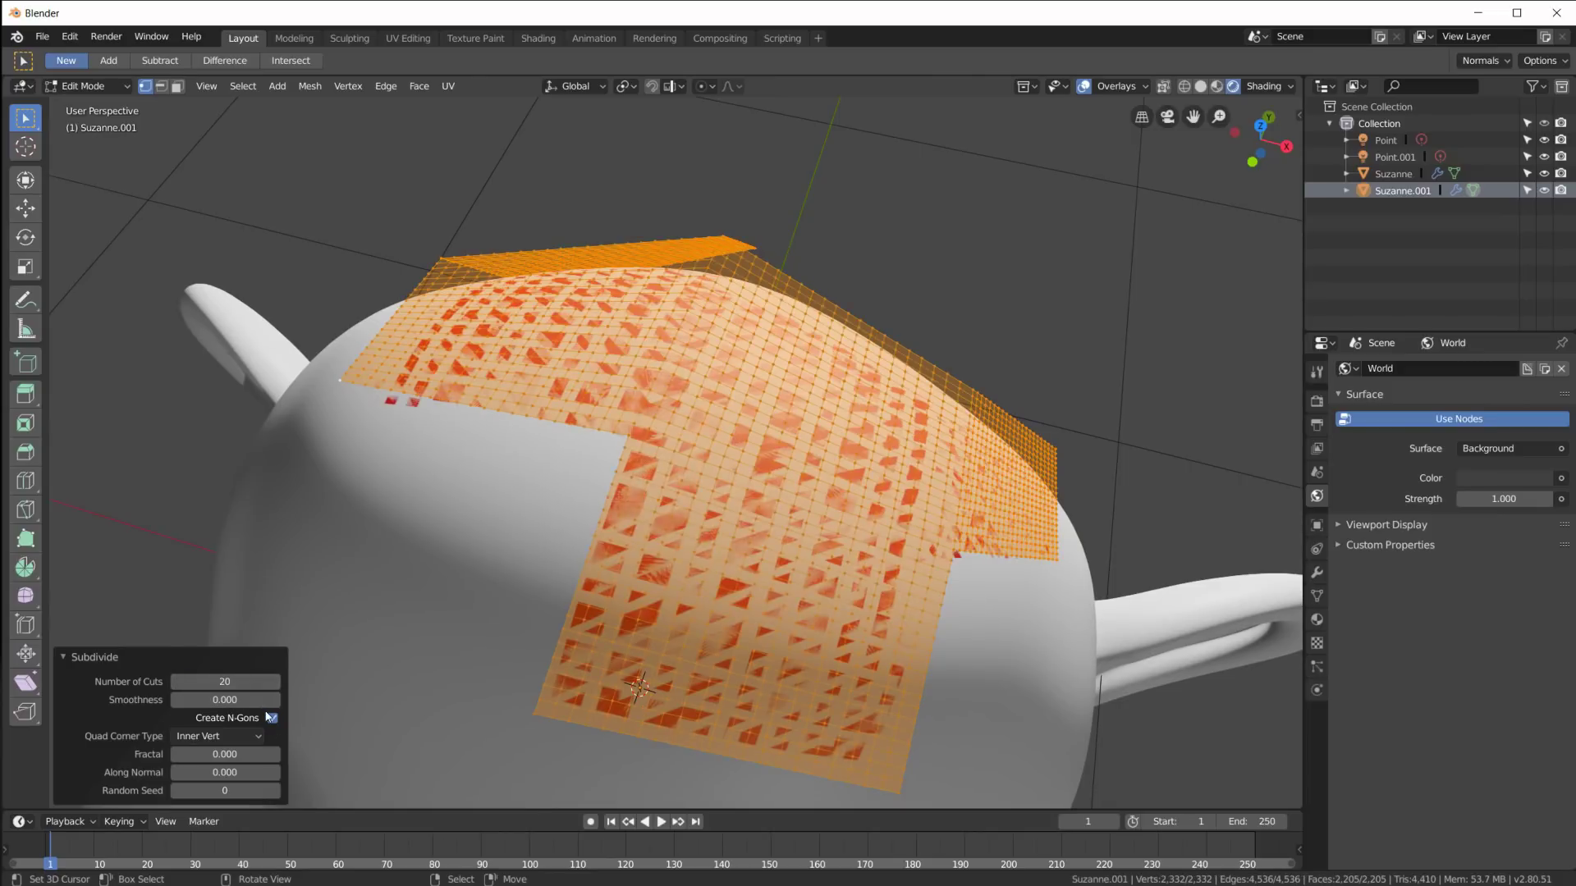
key("Tab")
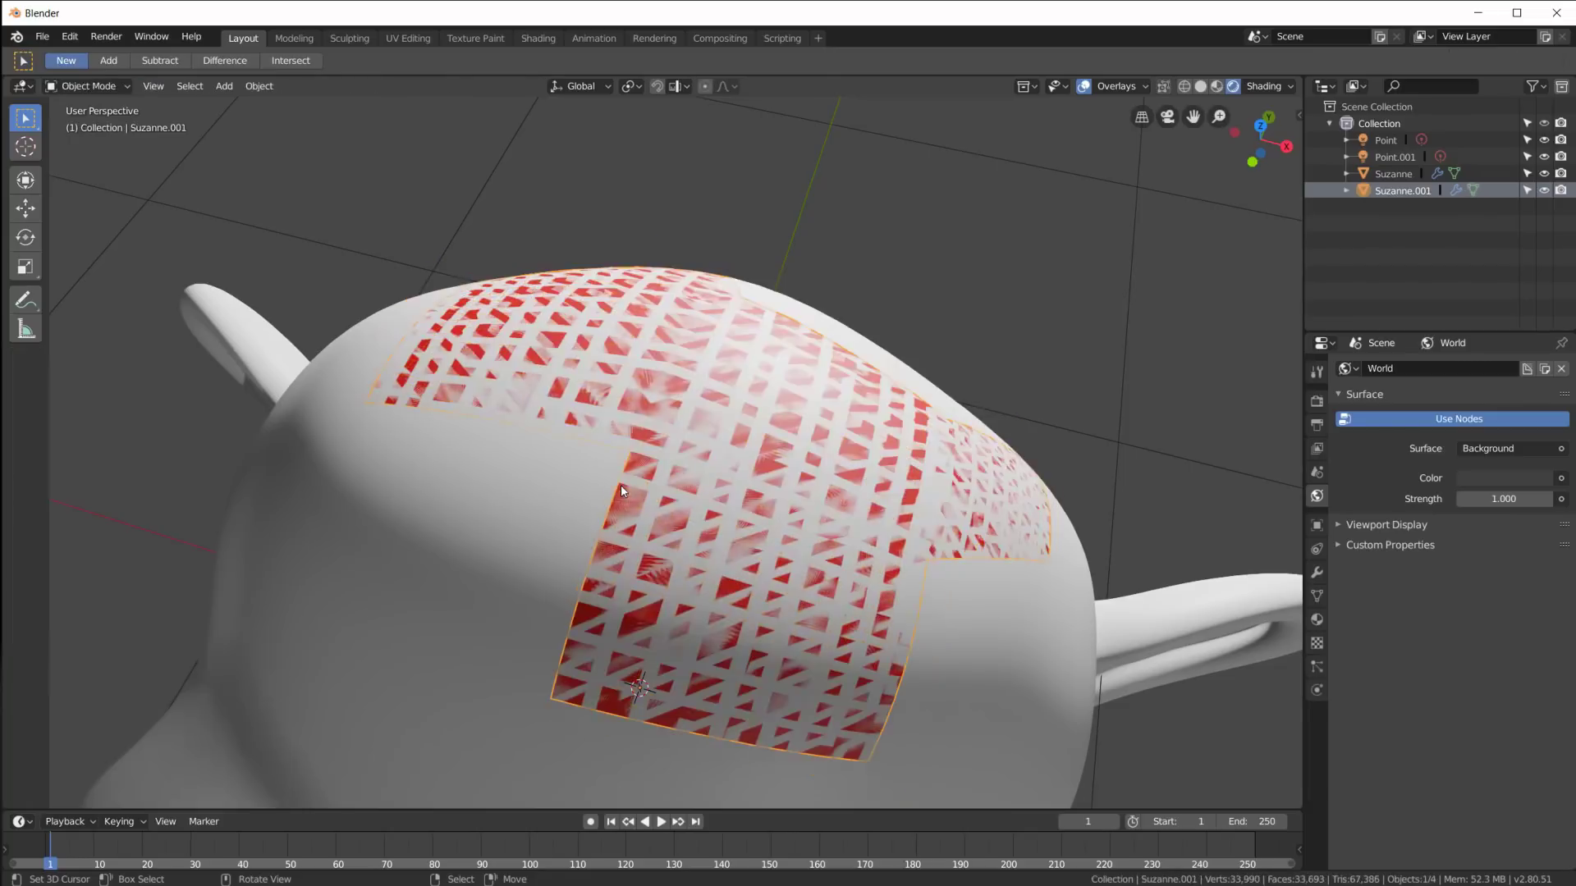
Step: Inspect the densely subdivided head patch in Edit Mode, up close and from around the head
key("Tab")
middle_click_drag(906, 494, 825, 455)
middle_click_drag(617, 414, 758, 386)
scroll(673, 309, "up", 3)
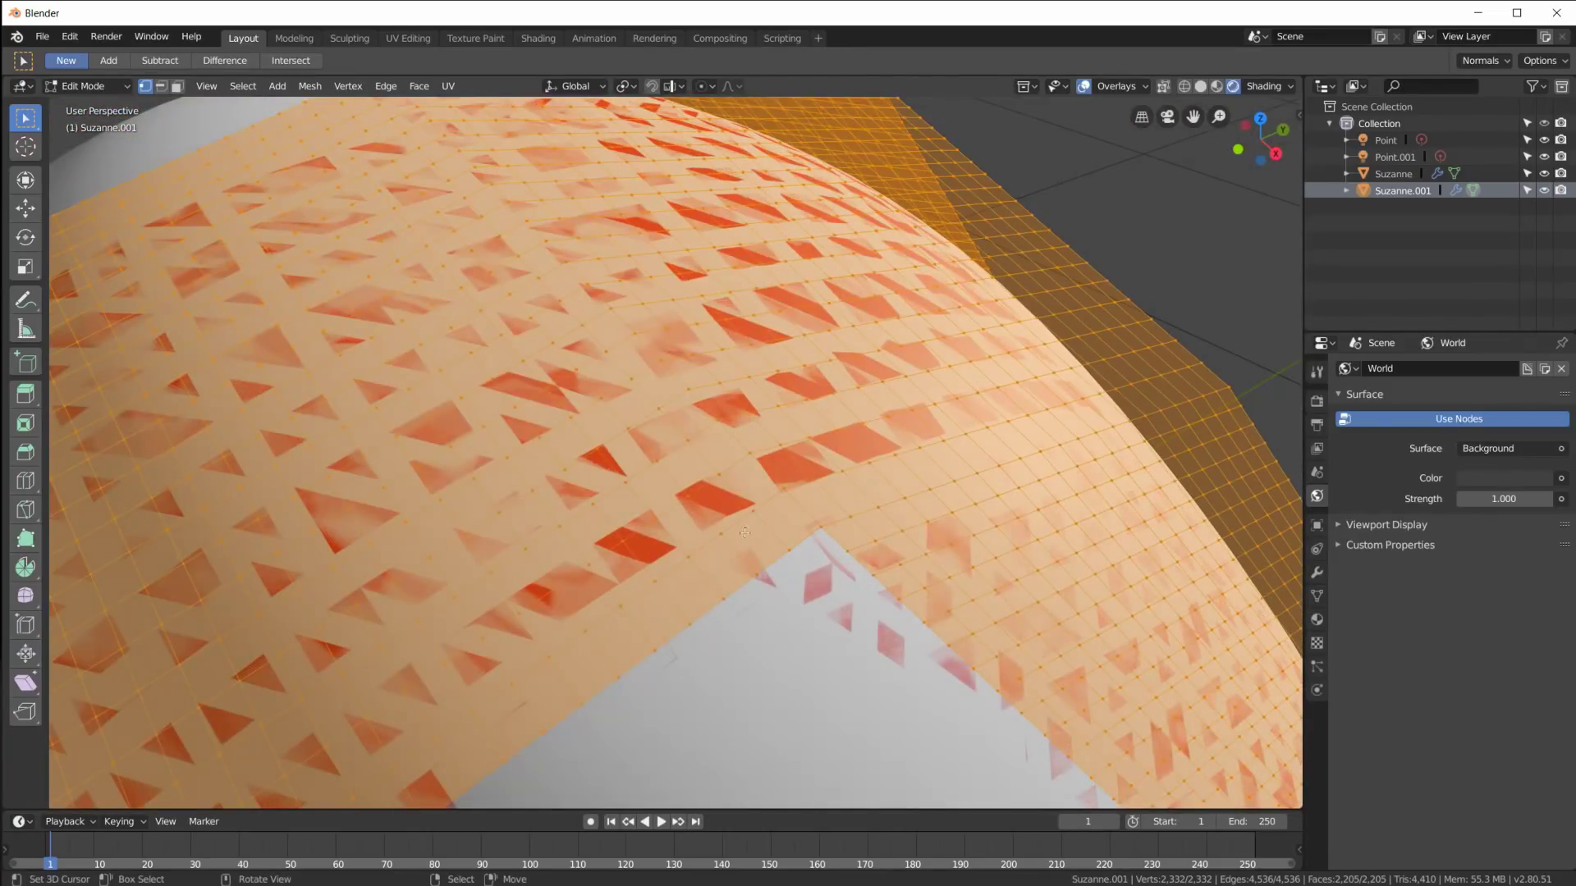
scroll(786, 535, "down", 6)
middle_click_drag(786, 535, 865, 529)
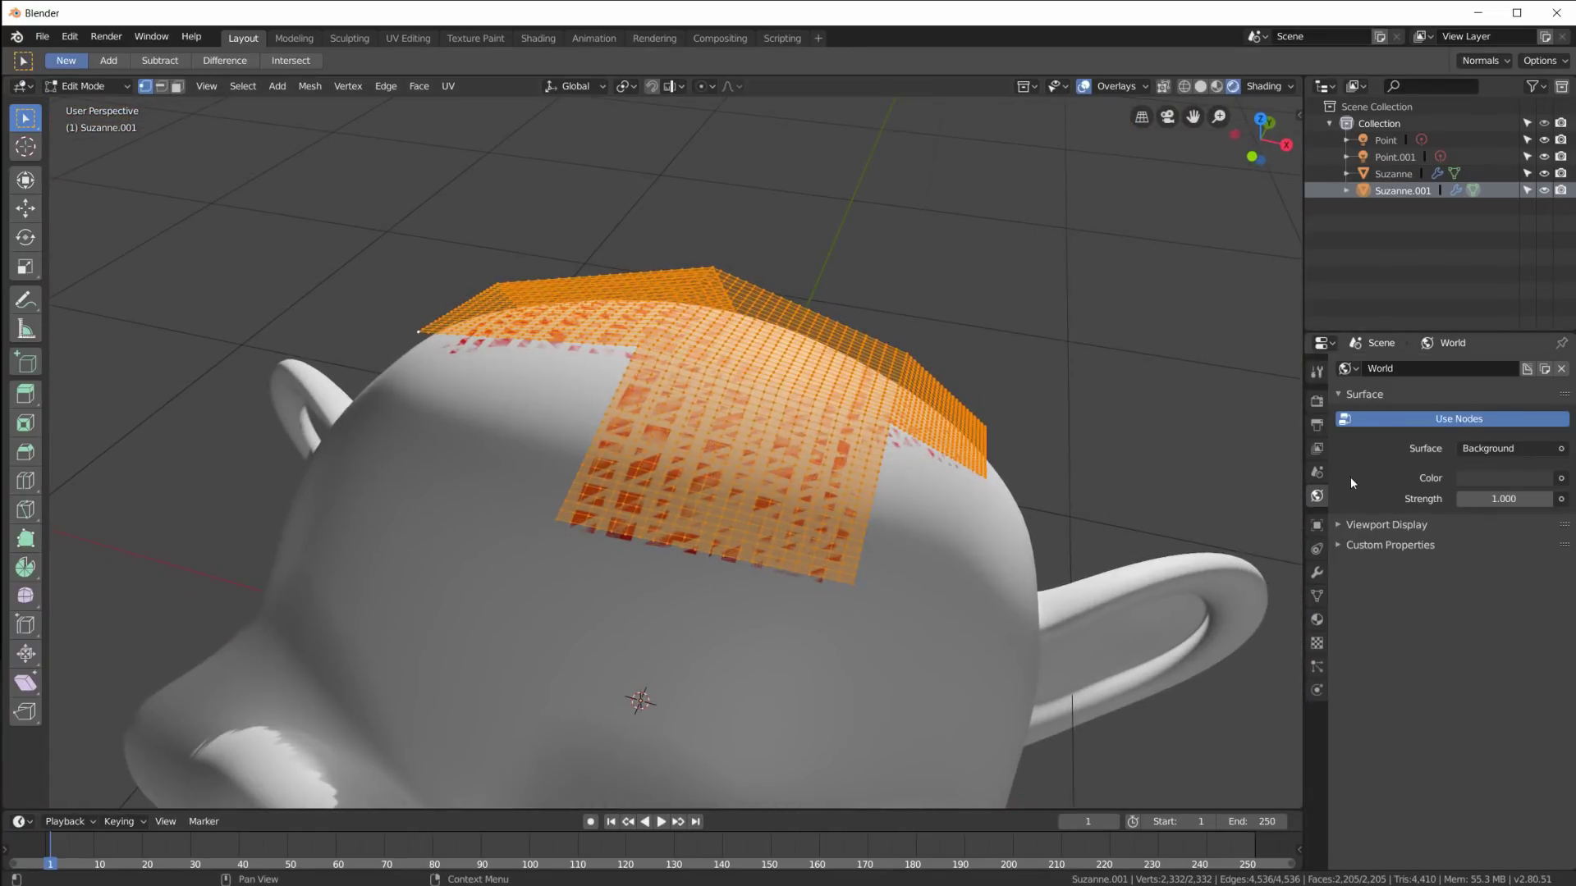
scroll(617, 303, "up", 2)
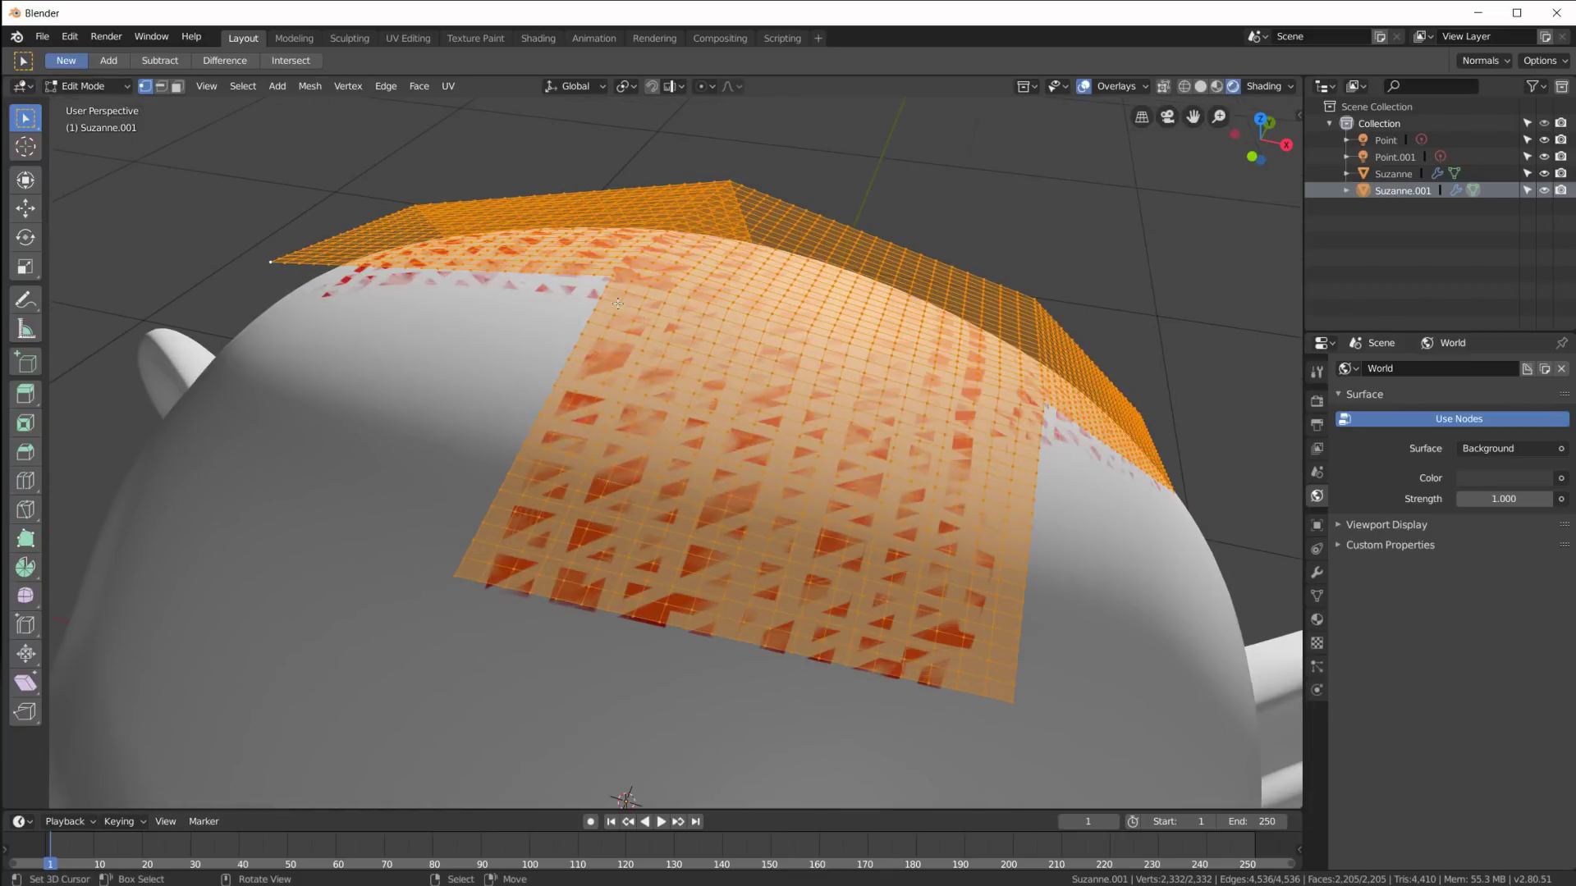
Step: Return to Object Mode and set the head patch's Shrinkwrap to Nearest Surface Point with Outside Surface snapping
key("Tab")
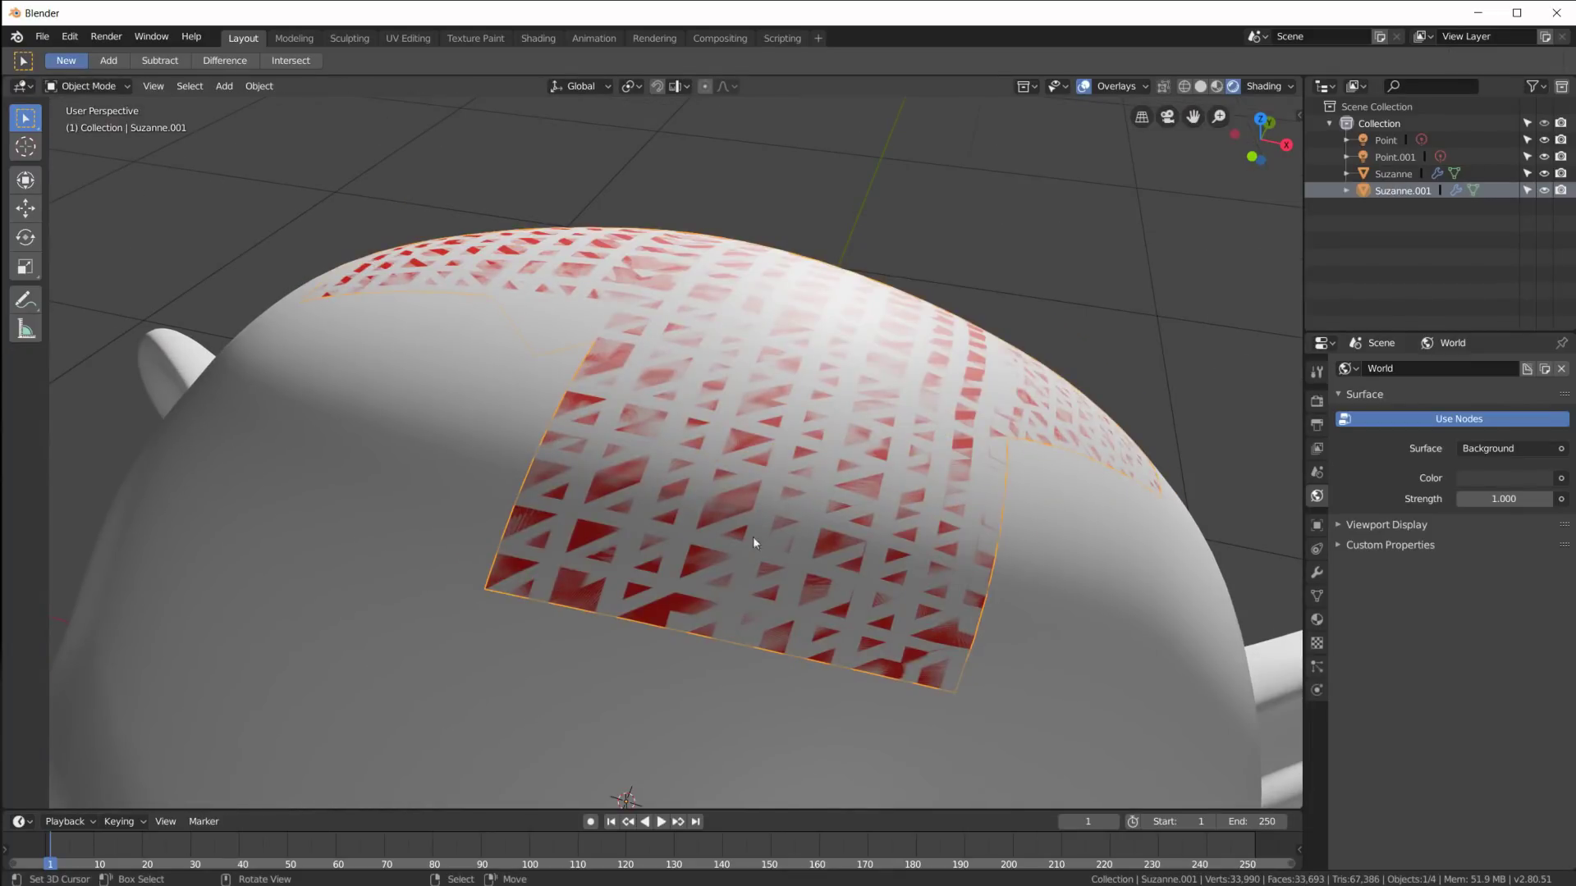
left_click(1321, 573)
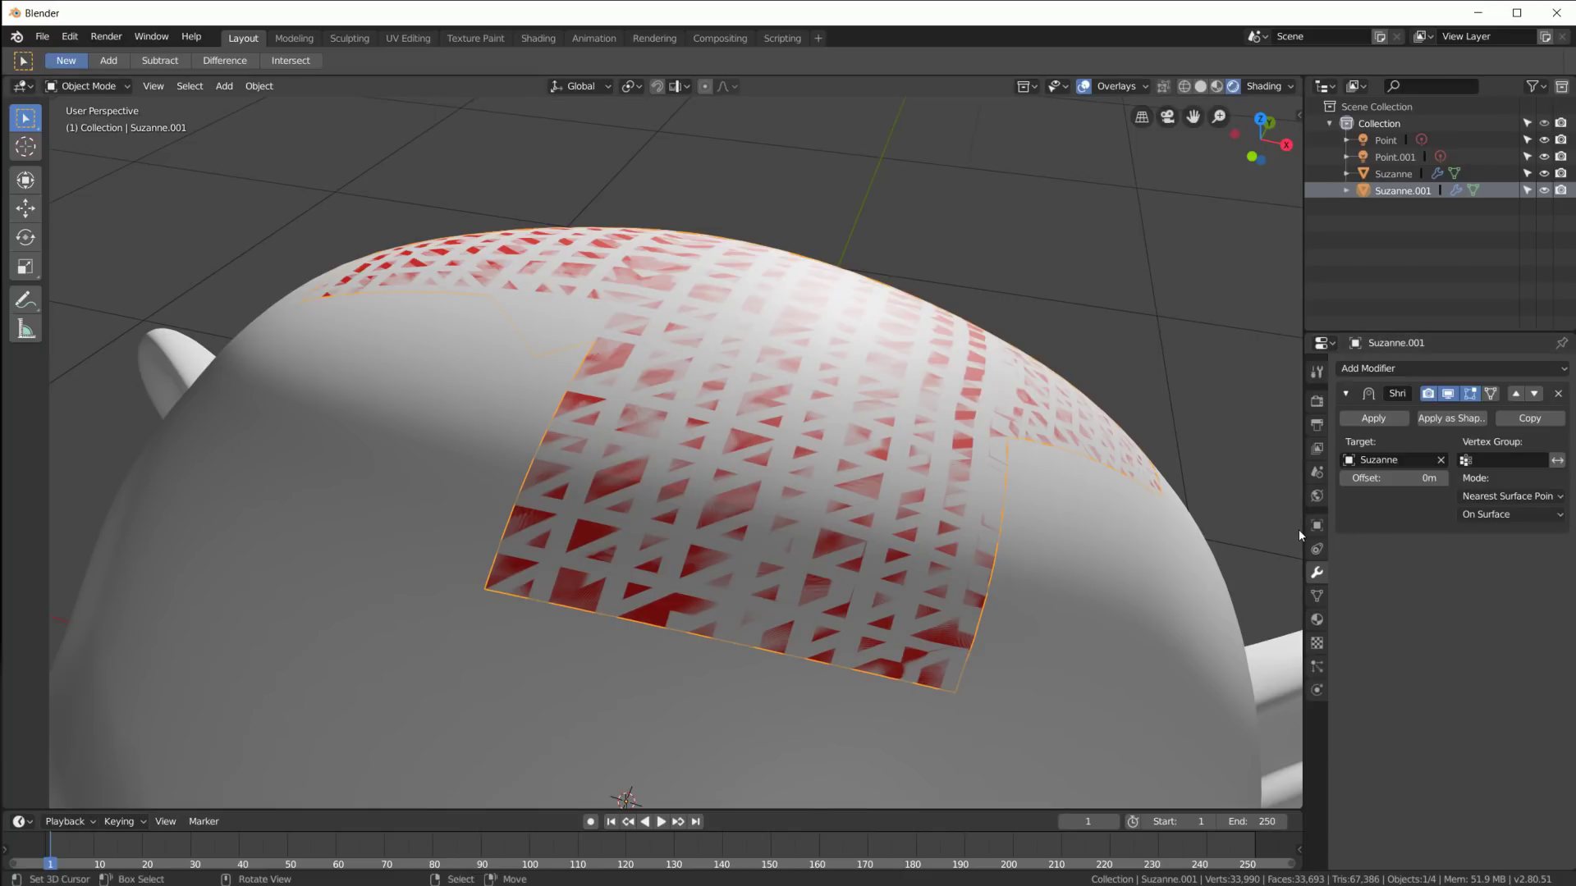
left_click_drag(1303, 535, 1248, 535)
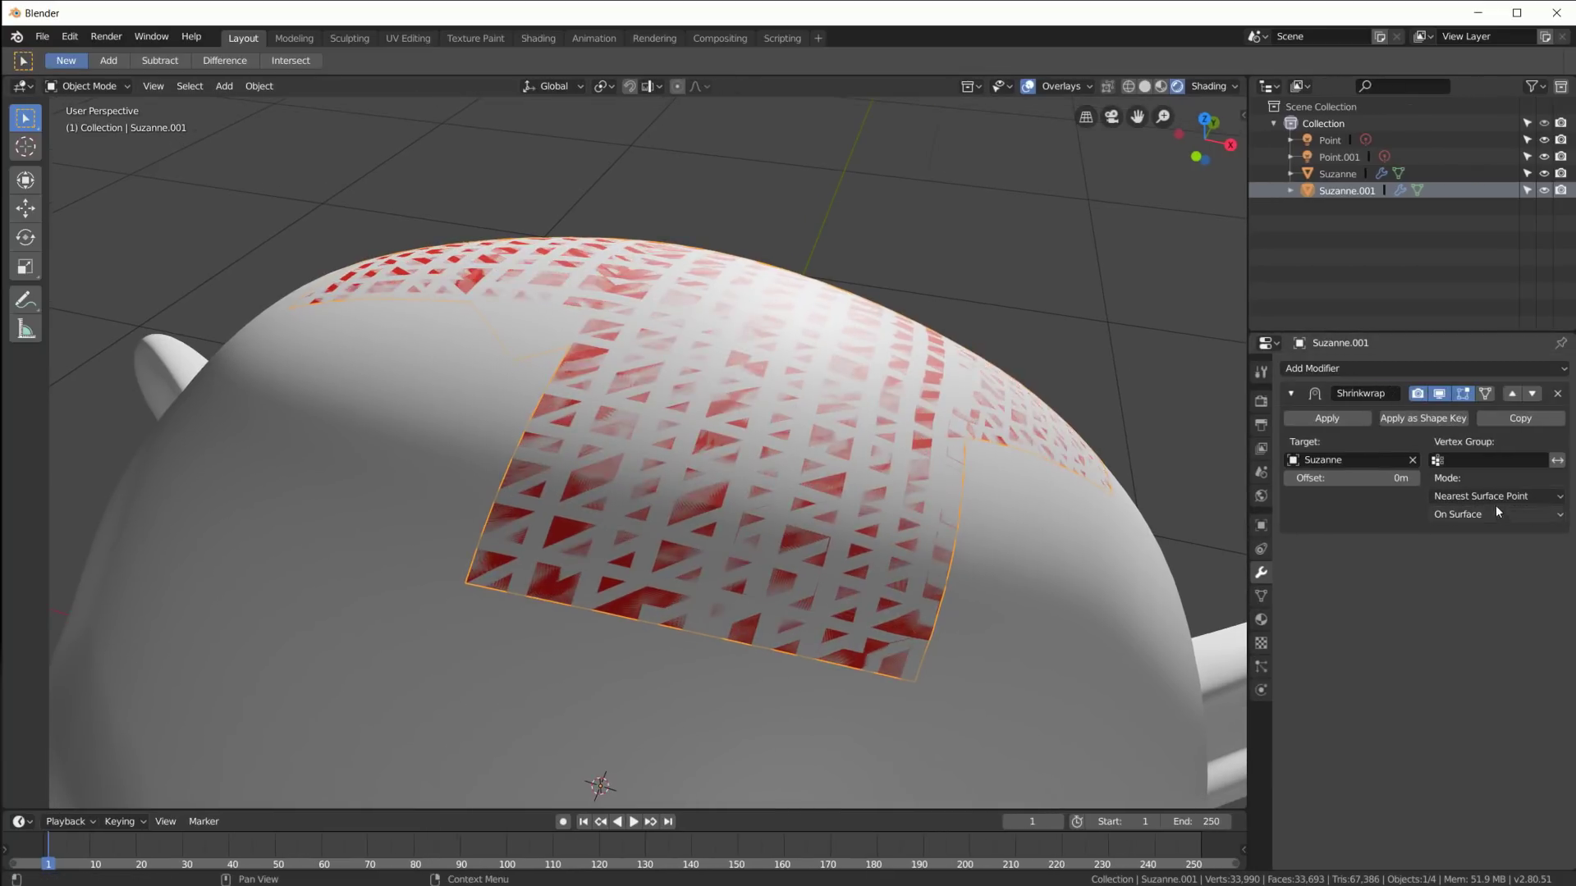
left_click(1477, 496)
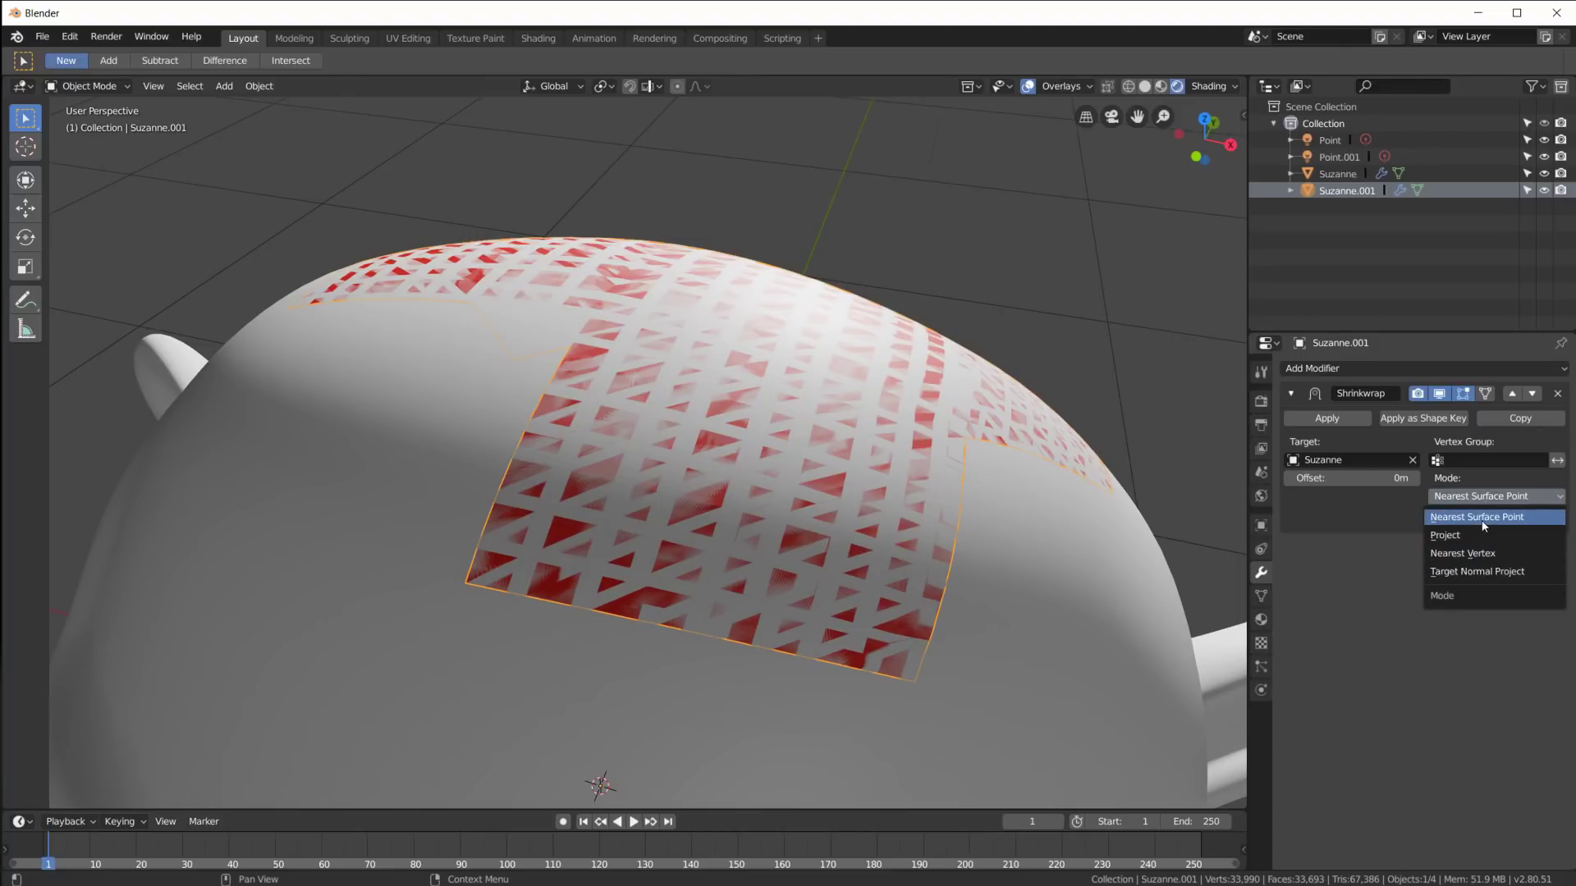
left_click(1490, 517)
left_click(1468, 516)
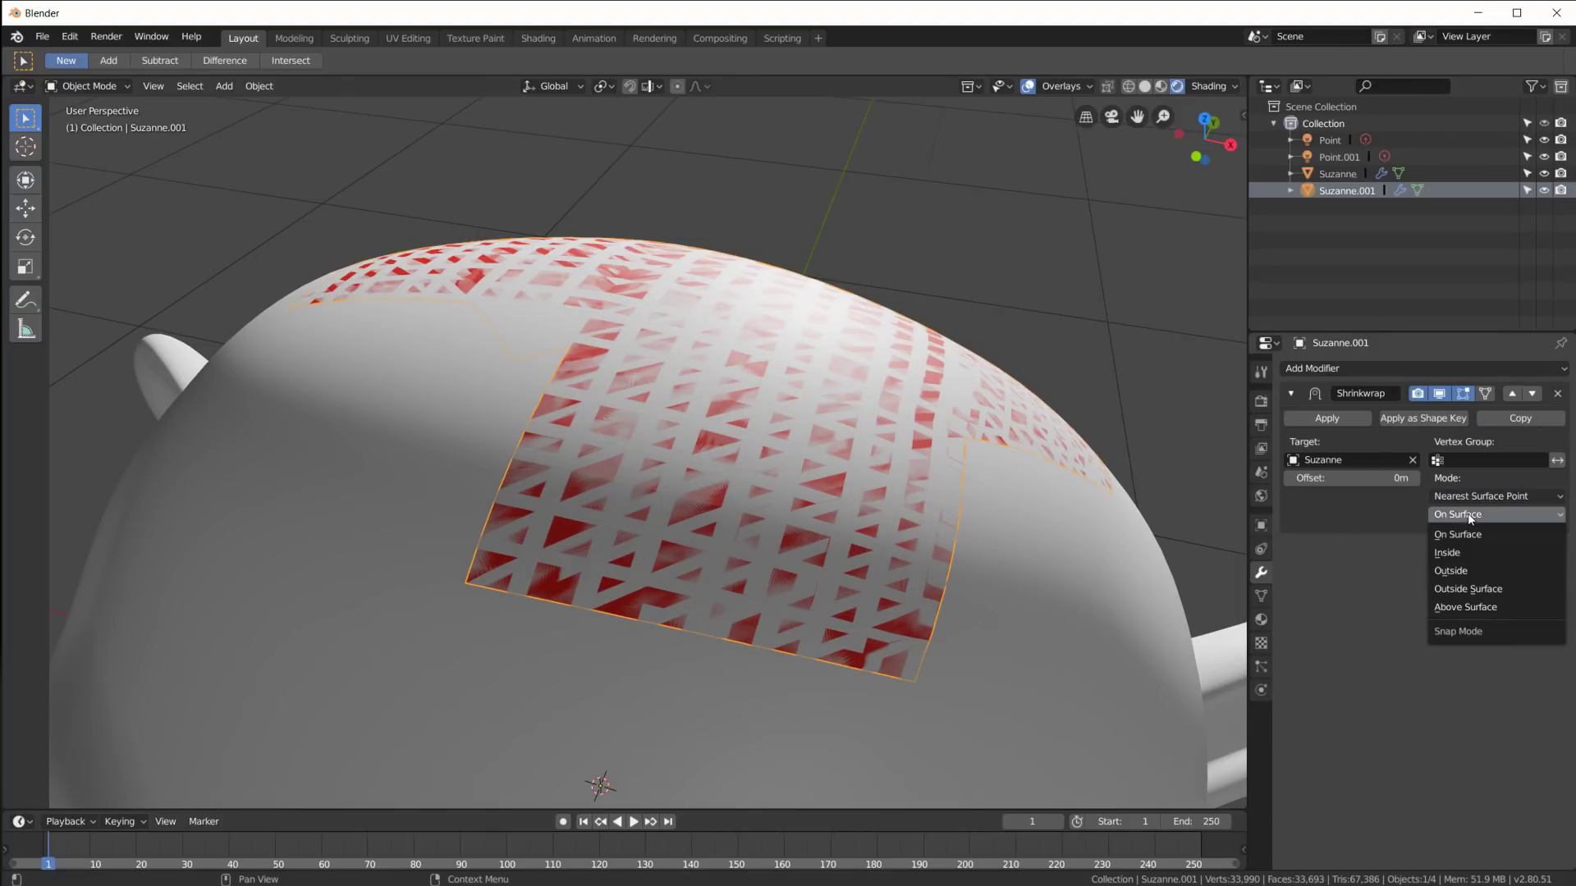
left_click(1469, 589)
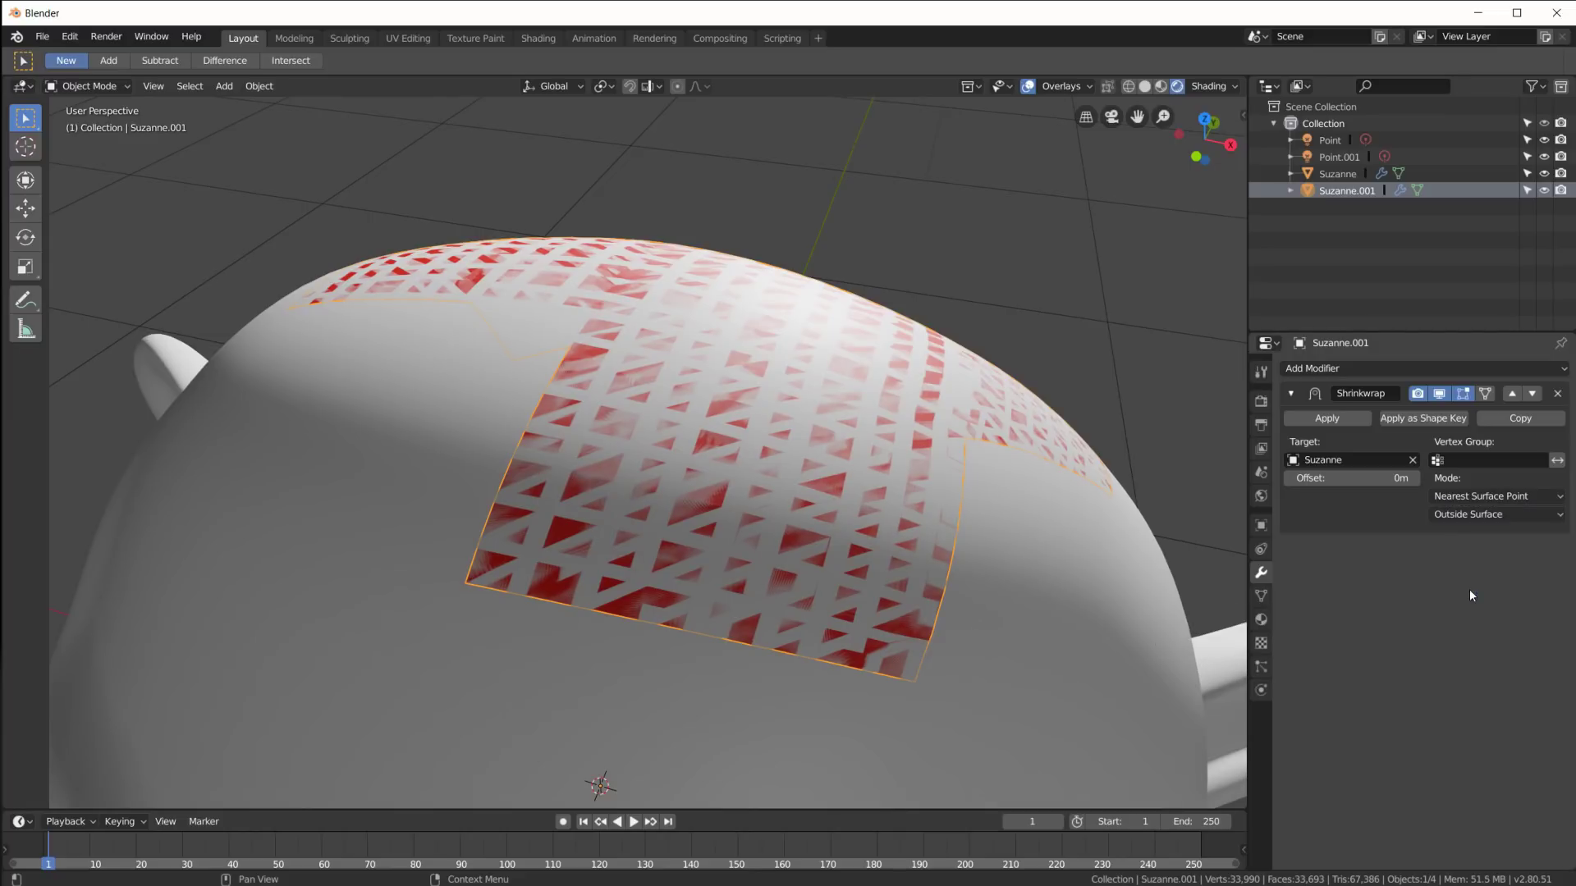
Step: Try a Shrinkwrap offset of 0.001 m on the patch and reset it to 0 m
left_click_drag(1350, 478, 1352, 477)
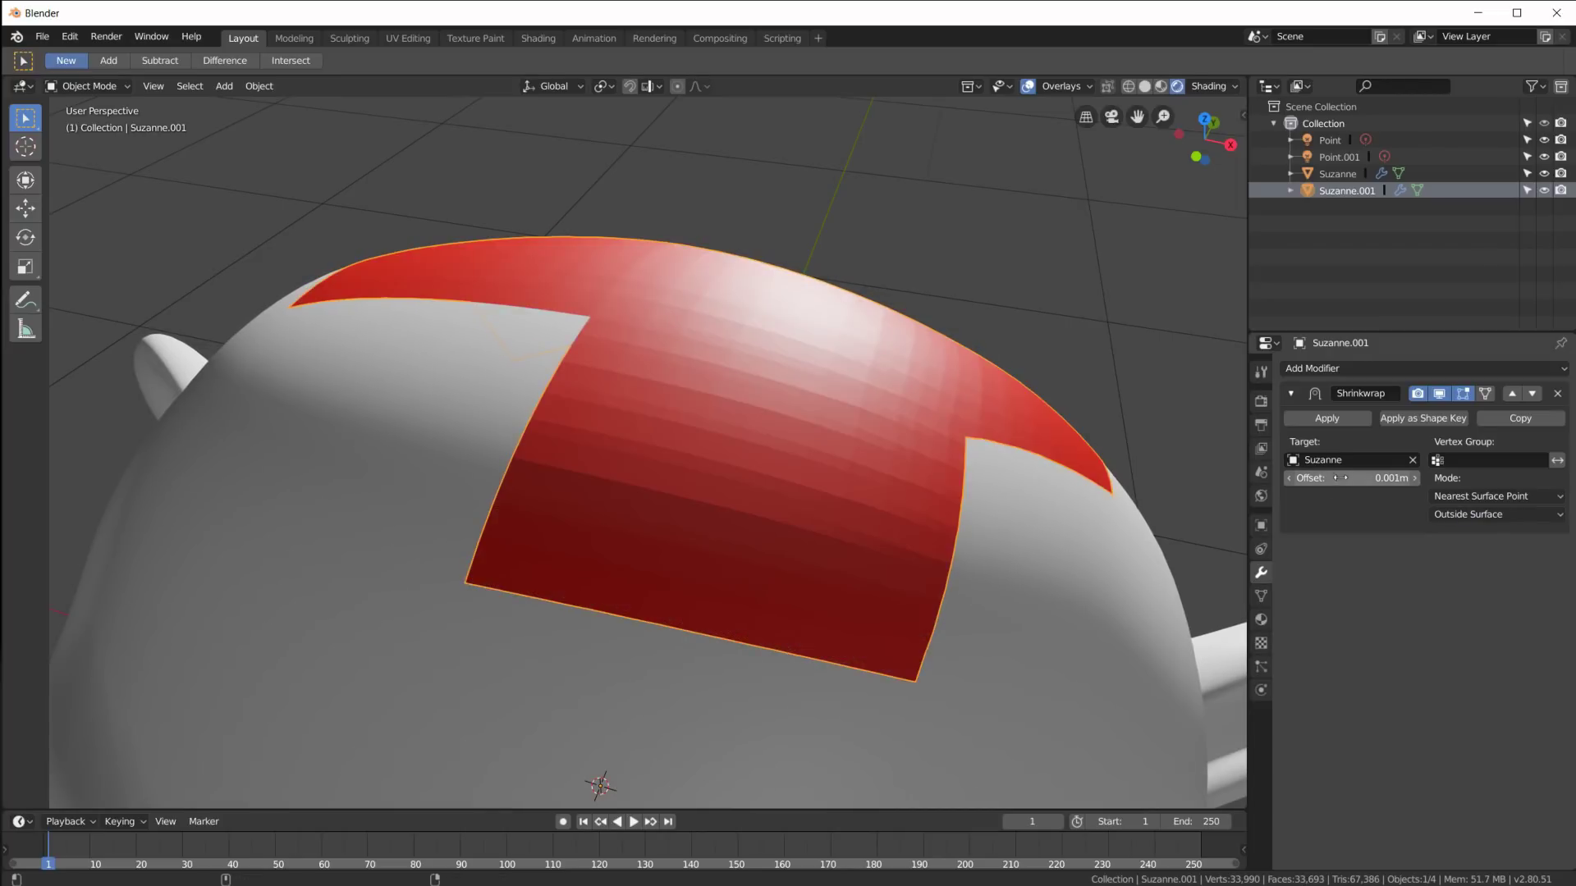
key("ctrl+a")
type("0")
key("Return")
scroll(609, 516, "up", 2)
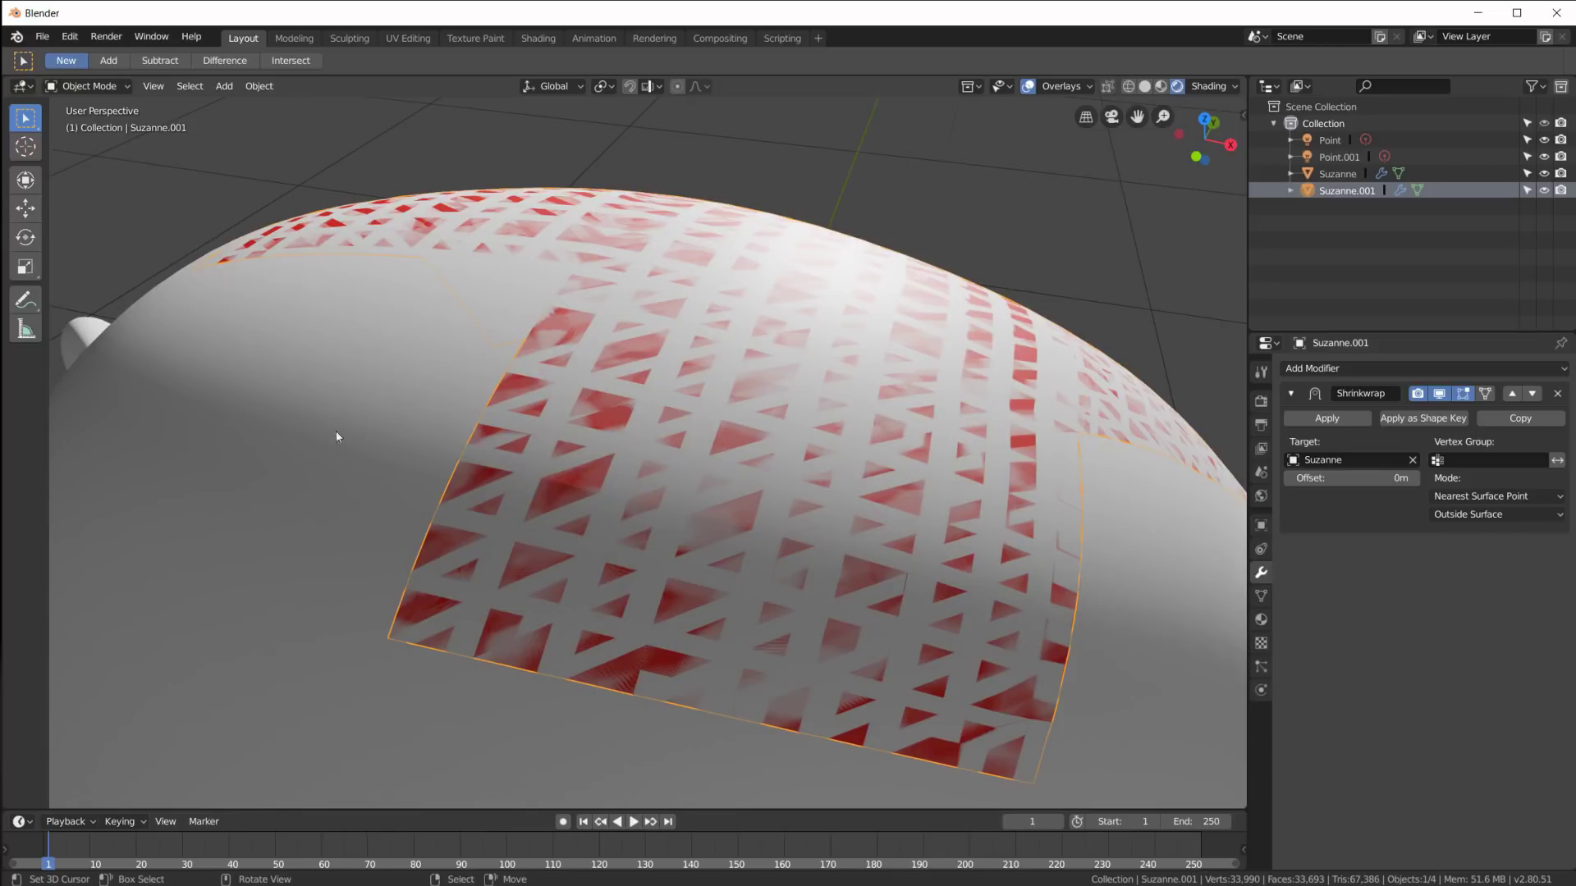
Step: Set the patch's Shrinkwrap offset to 0.025 m and add a Solidify modifier to it
left_click_drag(1354, 478, 1378, 477)
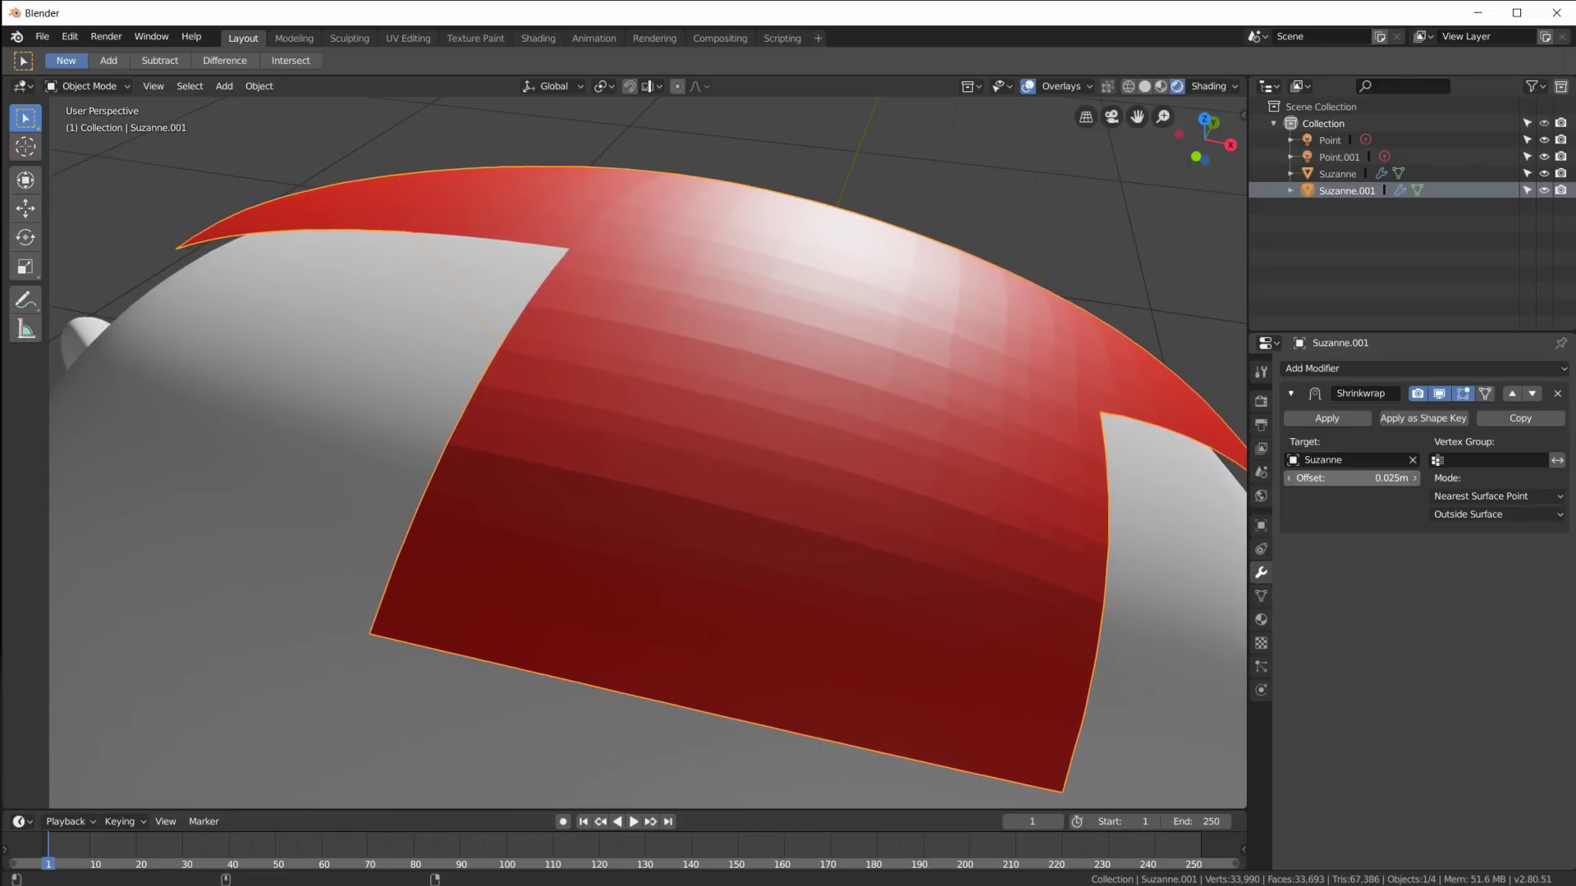
middle_click_drag(828, 459, 944, 460)
left_click(1362, 367)
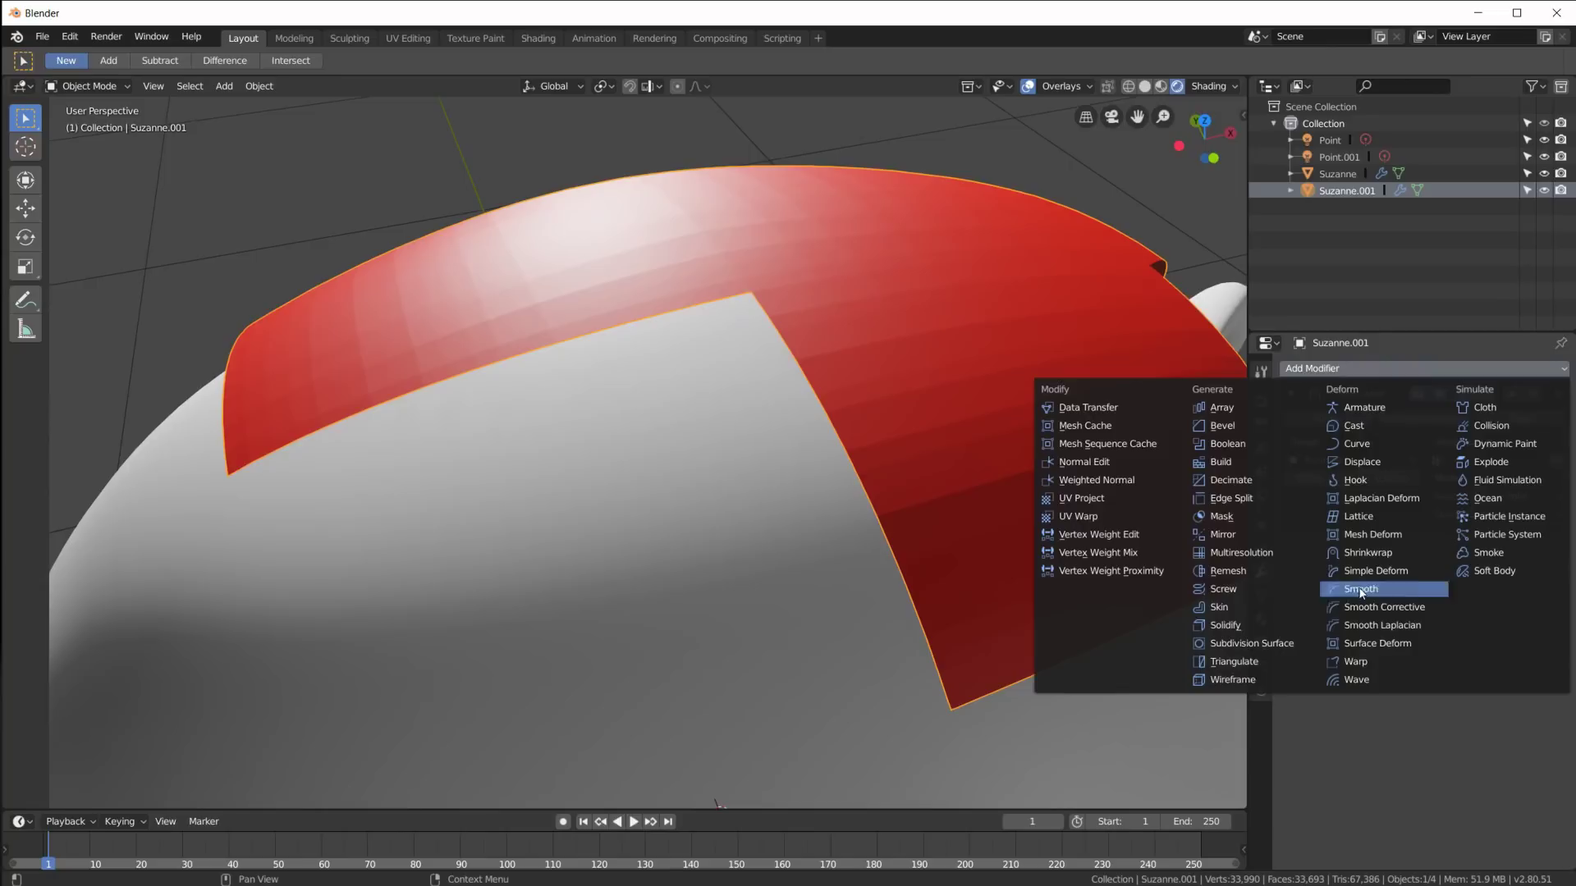
left_click(1261, 629)
Step: Check the thickened patch's cage in Edit Mode and shade the patch smooth in Object Mode
middle_click_drag(974, 528, 1185, 452)
key("Tab")
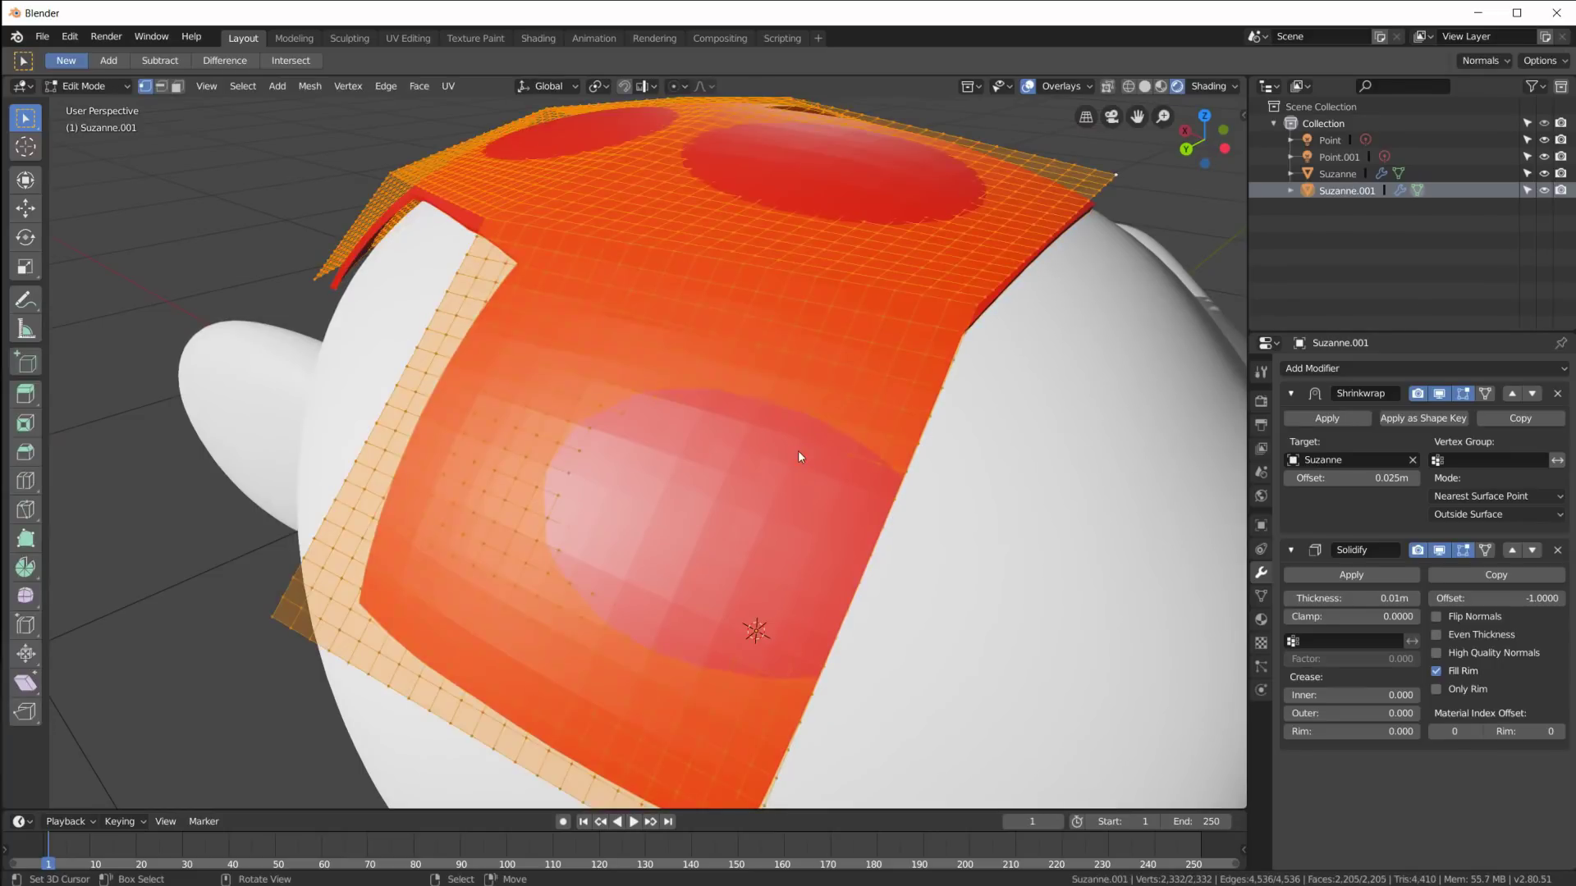
key("Tab")
right_click(797, 451)
left_click(763, 452)
Step: Rotate the red patch about 23° in a view from above the head and shift it slightly across the scalp
middle_click_drag(763, 452, 920, 603)
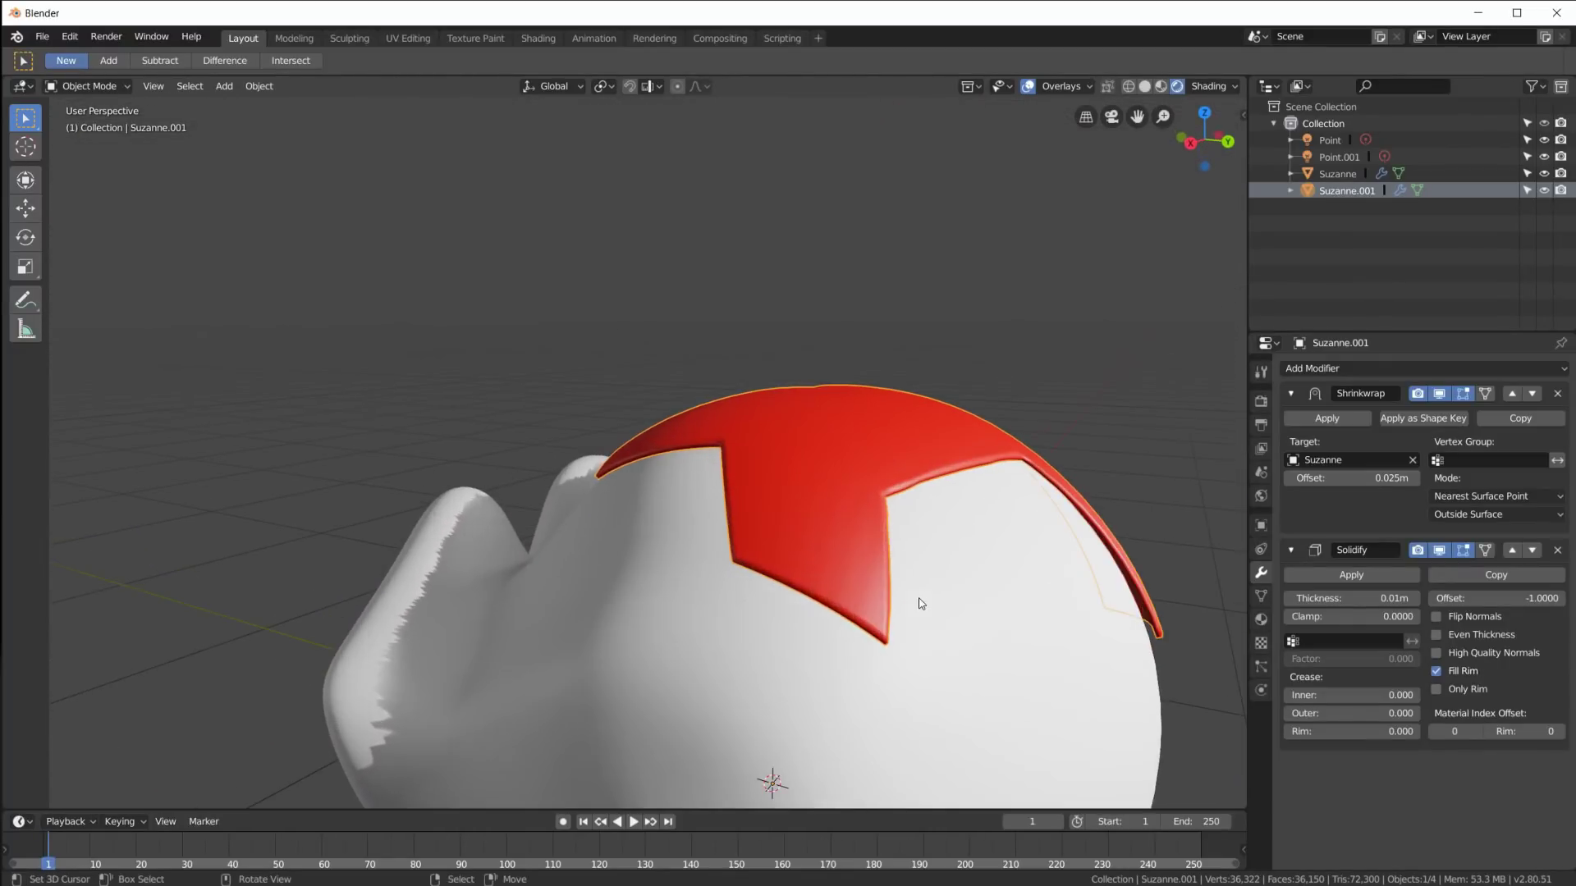
middle_click_drag(1022, 563, 851, 528)
scroll(782, 485, "down", 3)
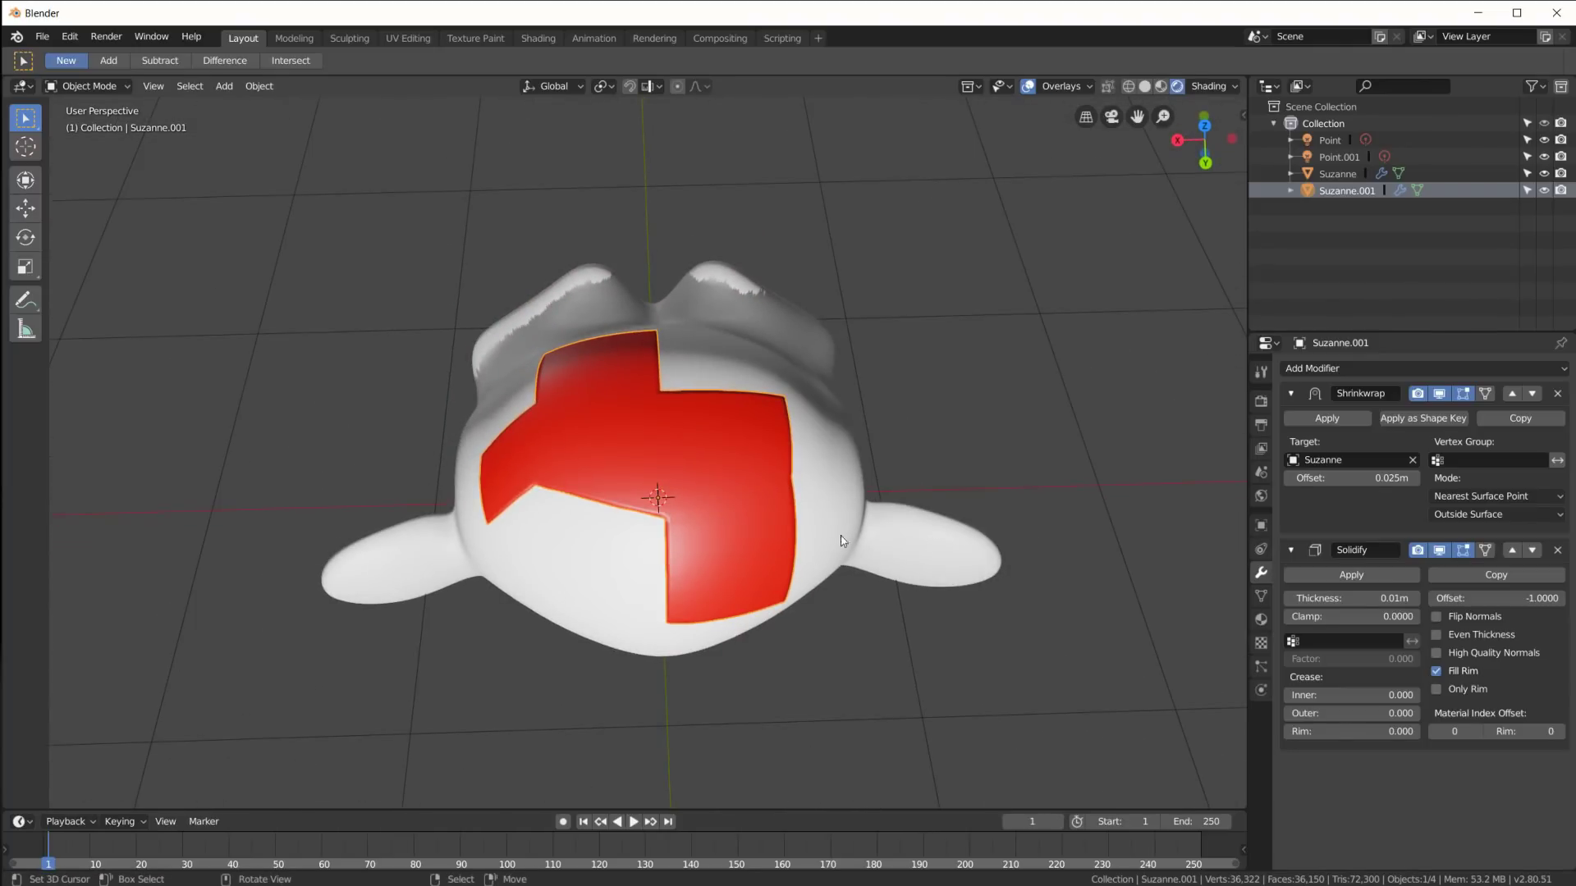
key("r")
left_click(814, 580)
key("g")
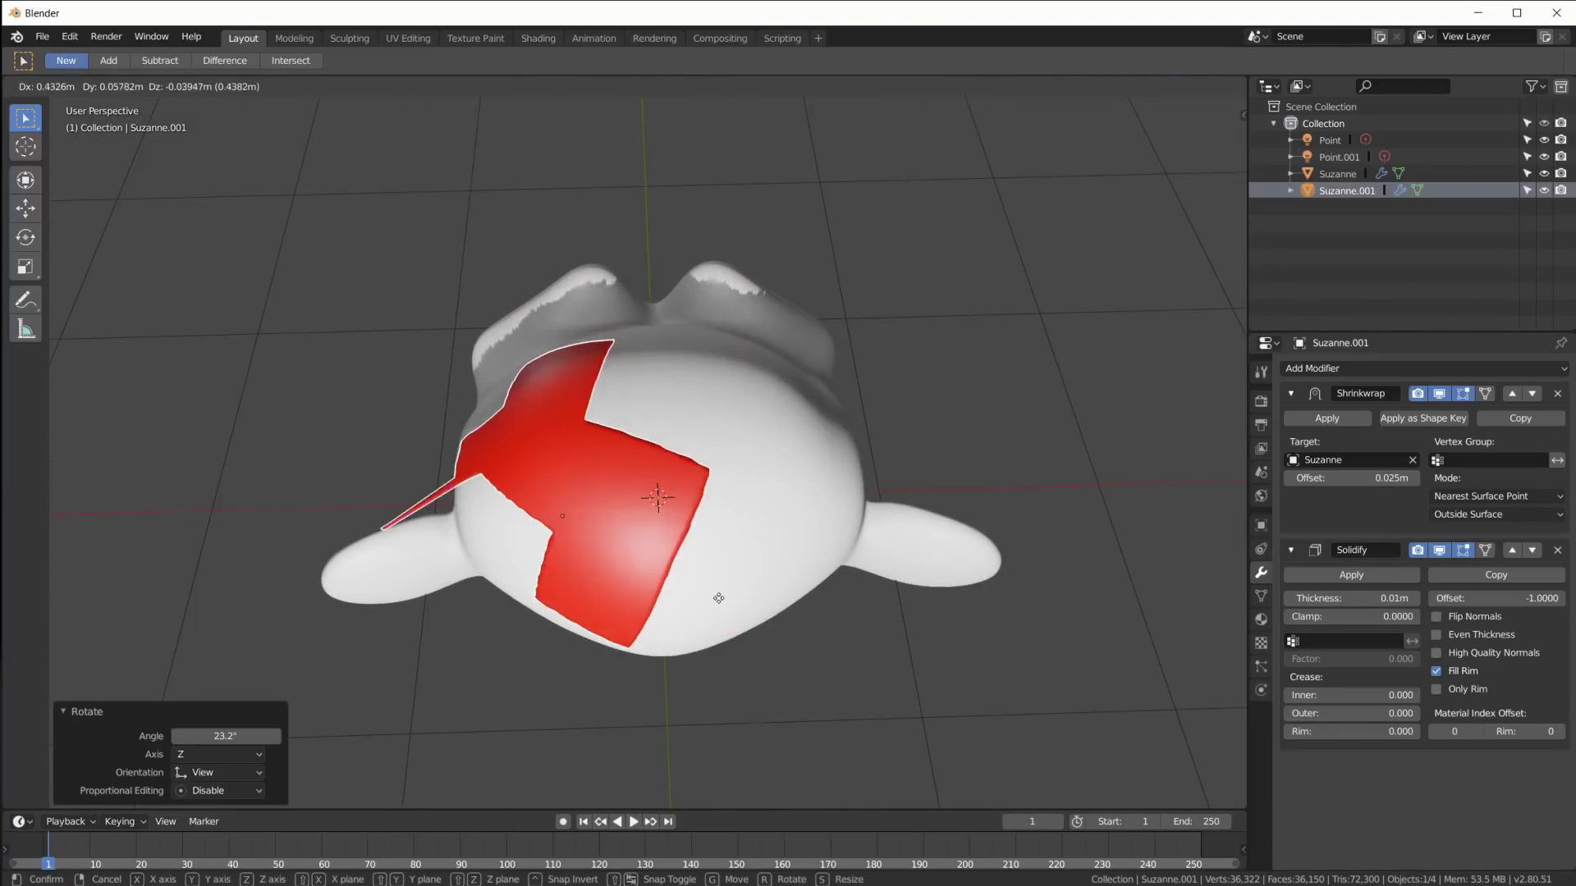
left_click(828, 561)
Step: Move the patch about 0.1 m along negative Y over the head and check its fit up close
middle_click_drag(835, 578, 983, 657)
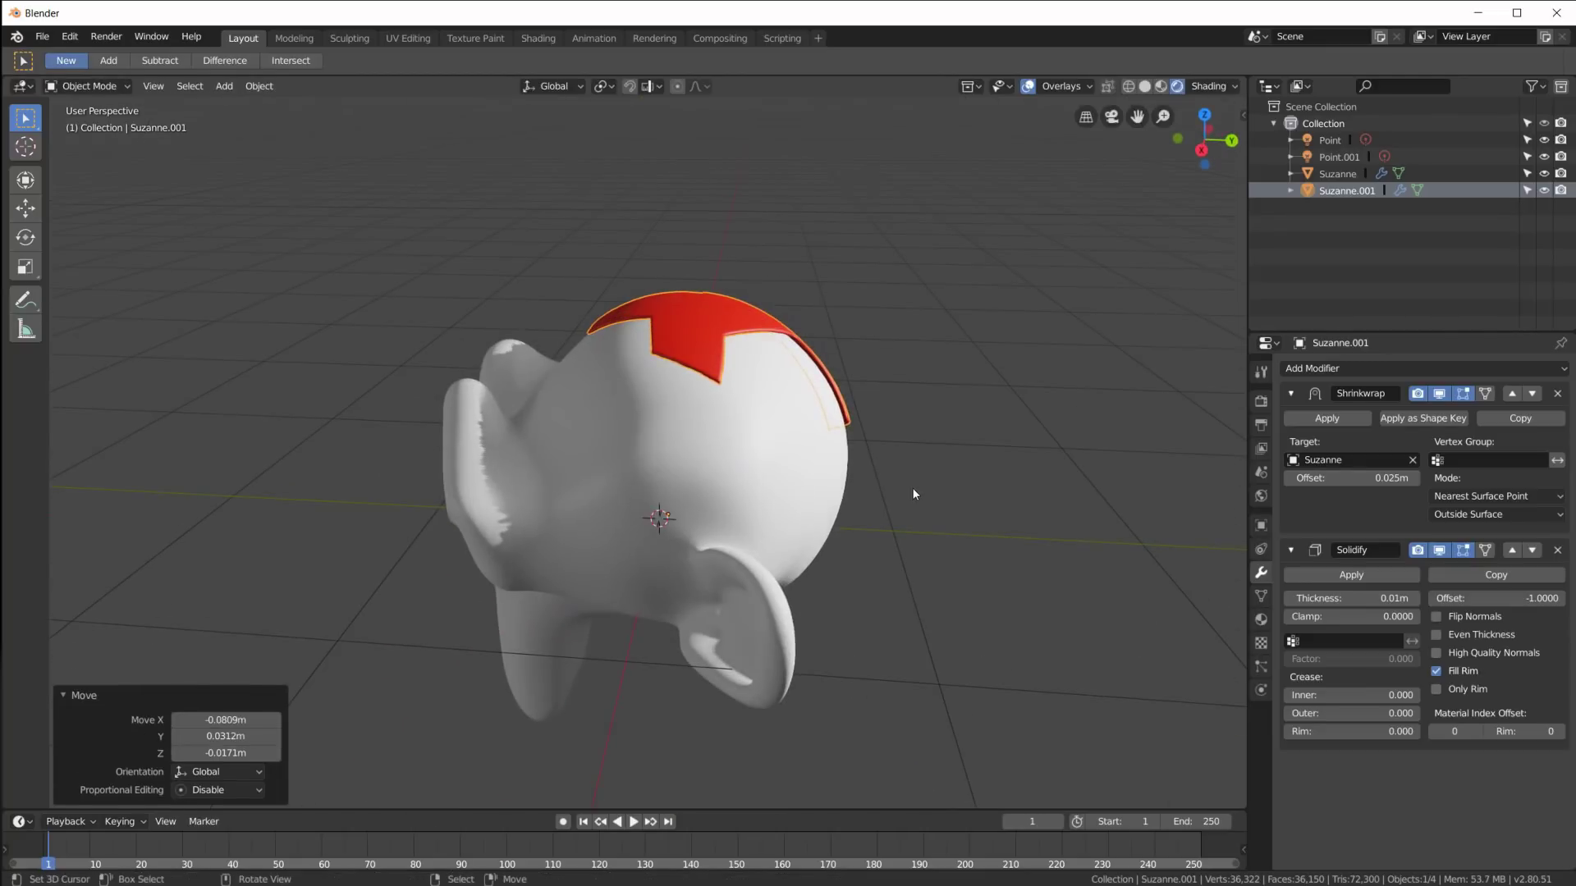
key("g")
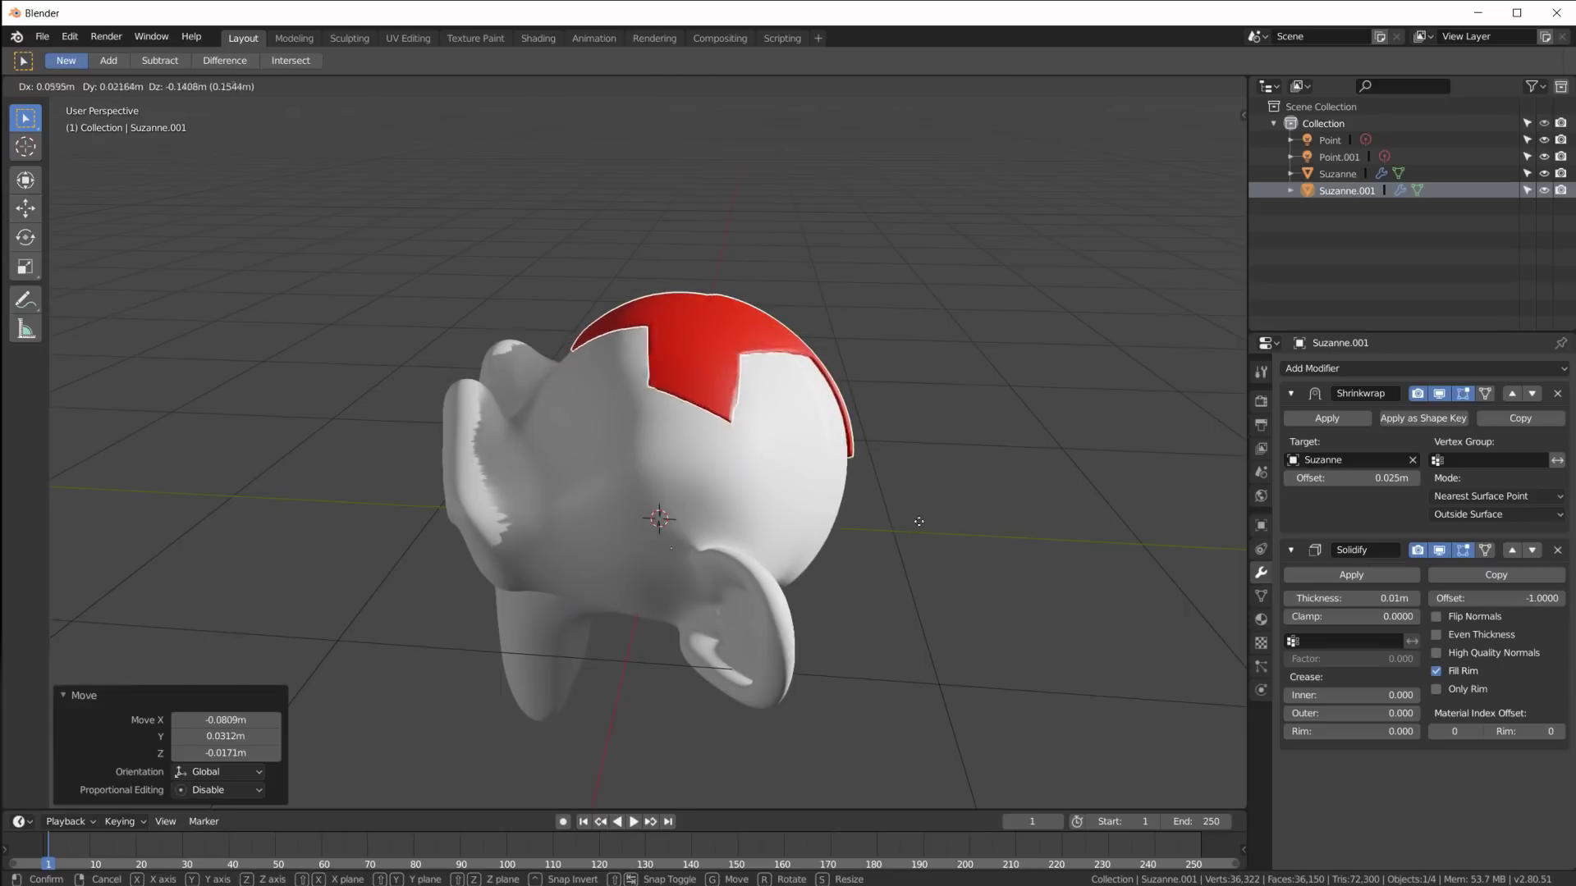
left_click(817, 415)
scroll(749, 435, "up", 7)
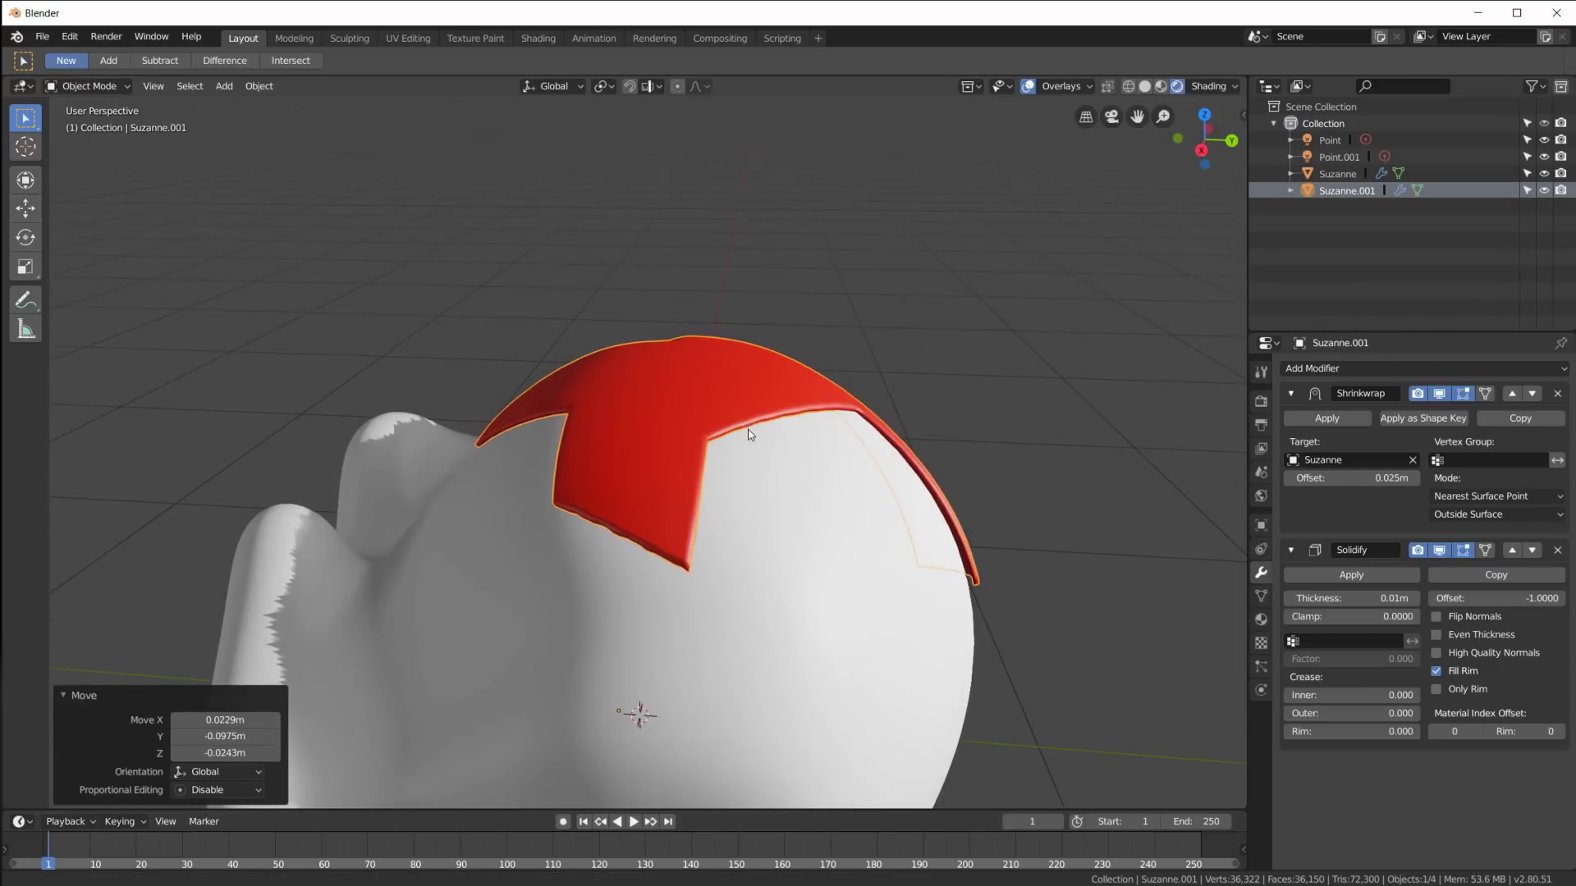
middle_click_drag(711, 447, 773, 558)
key("Tab")
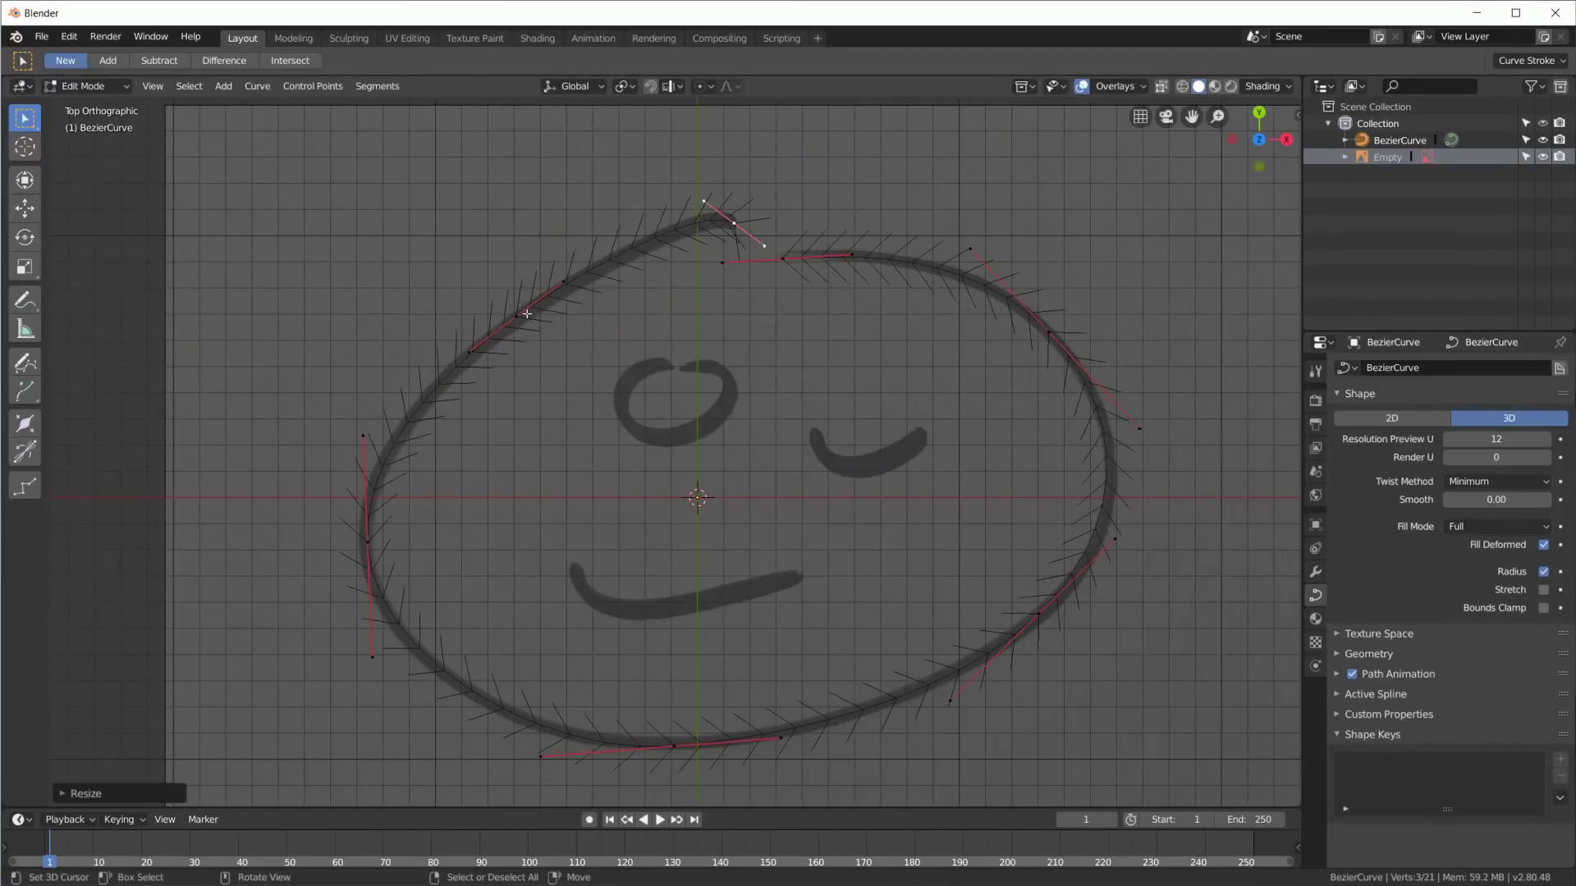
key("shift+a")
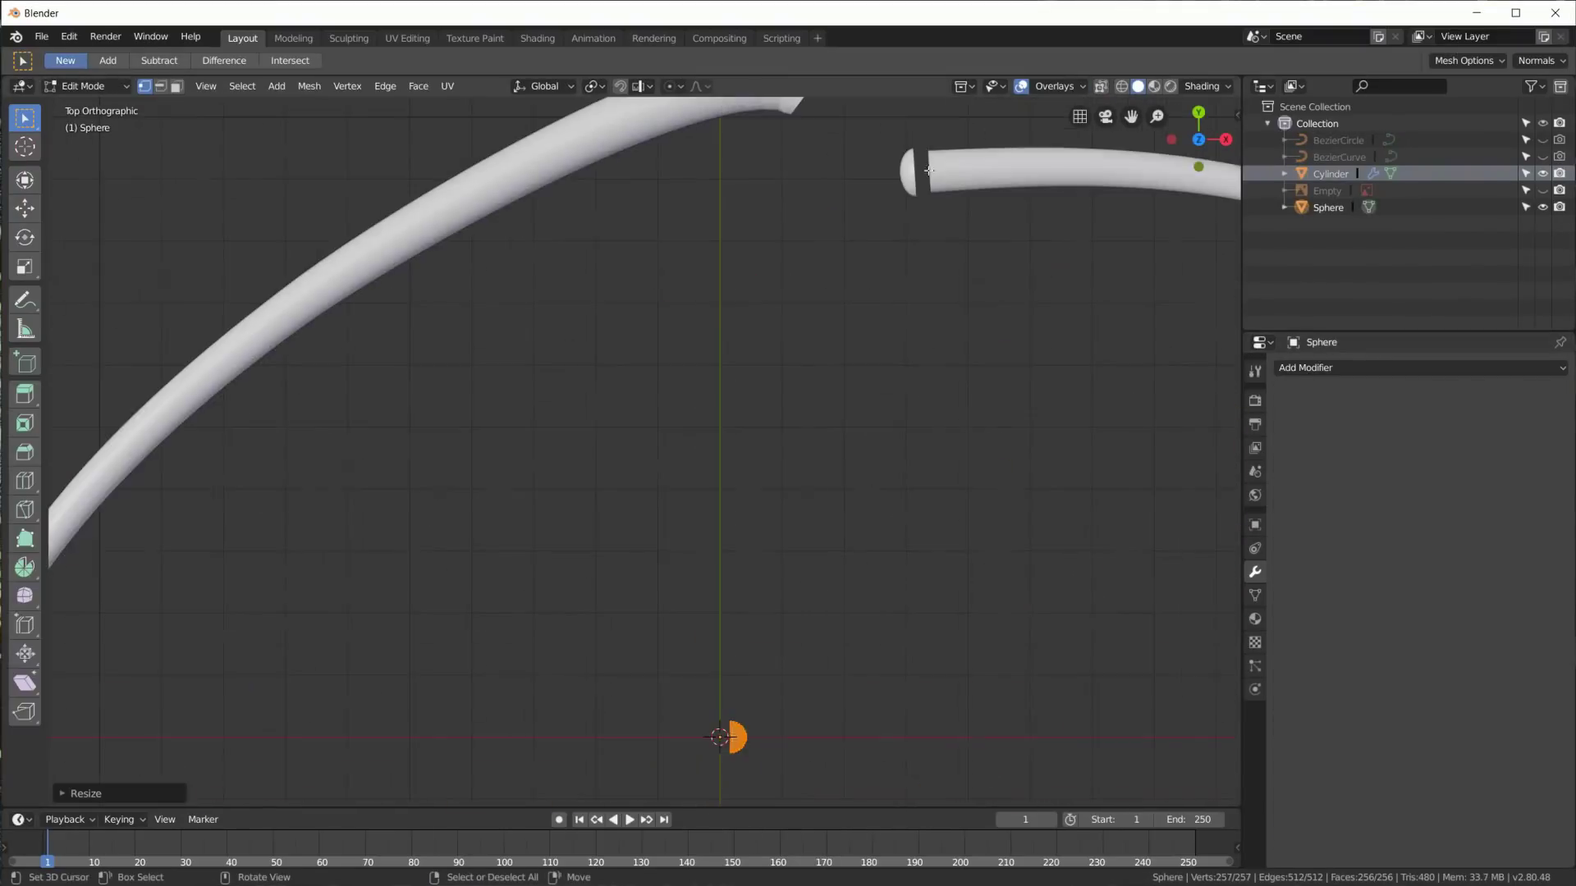
left_click(1412, 673)
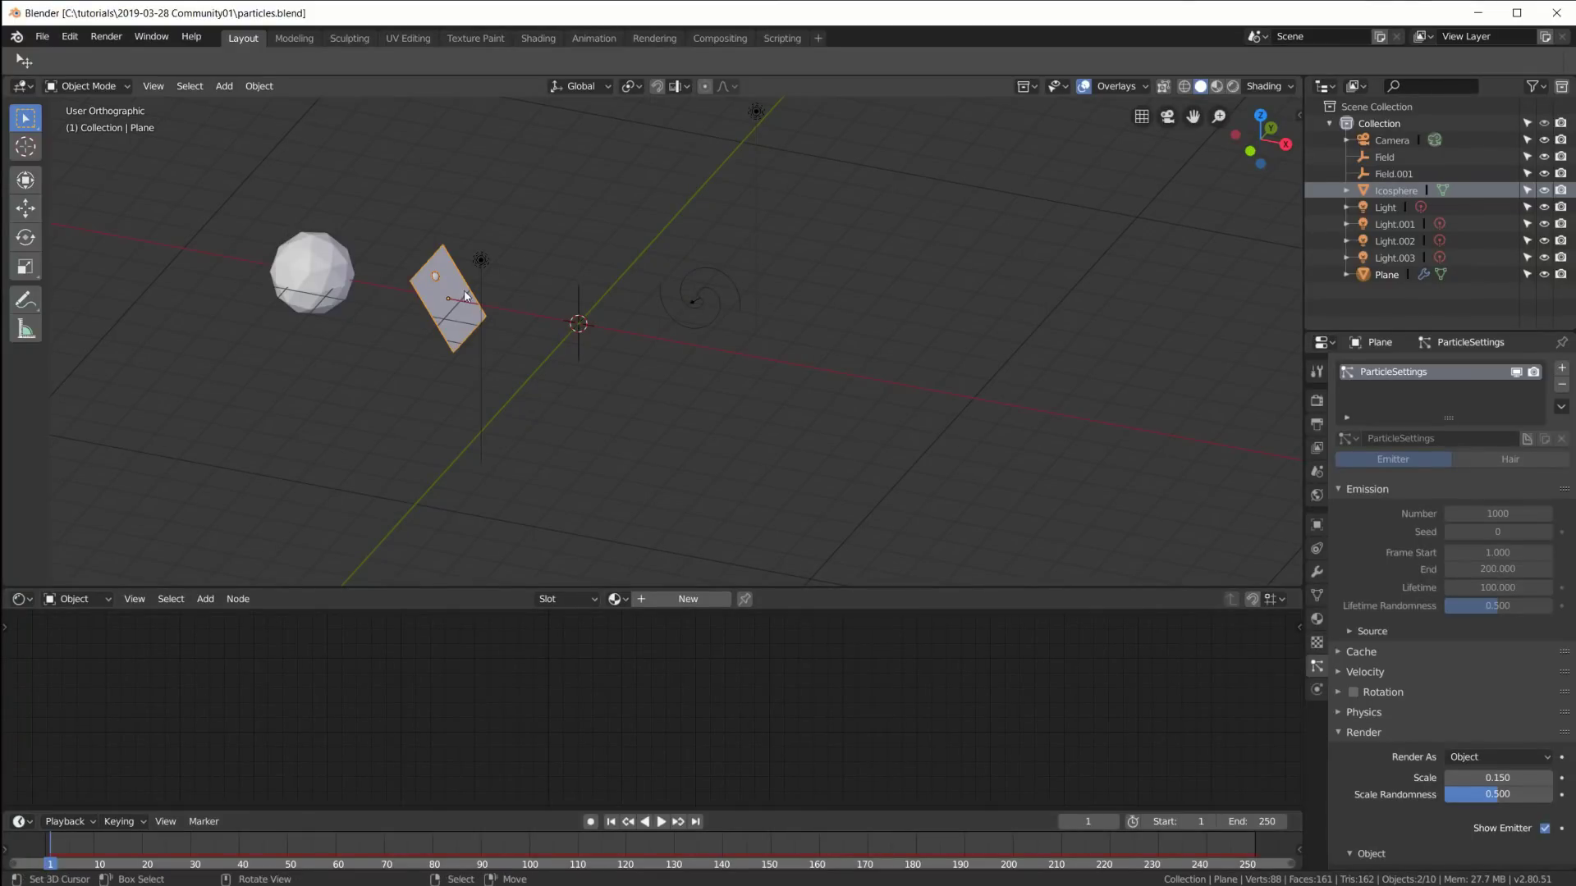
Step: Examine the emitter plane's particle render settings and instance object, along with the icosphere's material nodes
middle_click_drag(628, 401, 654, 380)
scroll(489, 363, "up", 4)
middle_click_drag(489, 364, 663, 345, "shift")
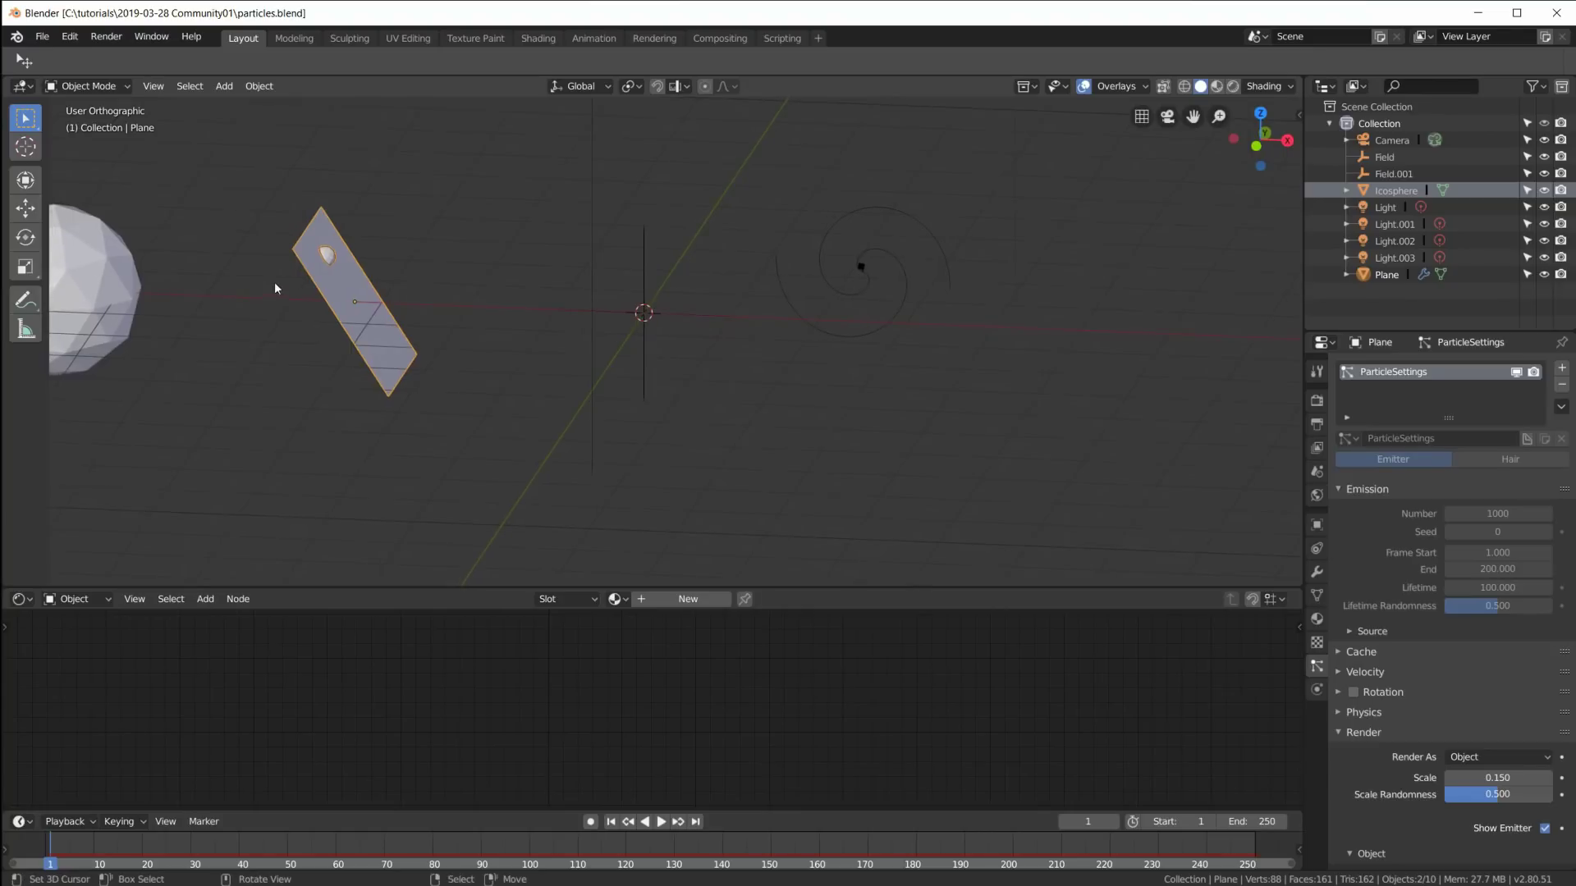
scroll(371, 308, "down", 3)
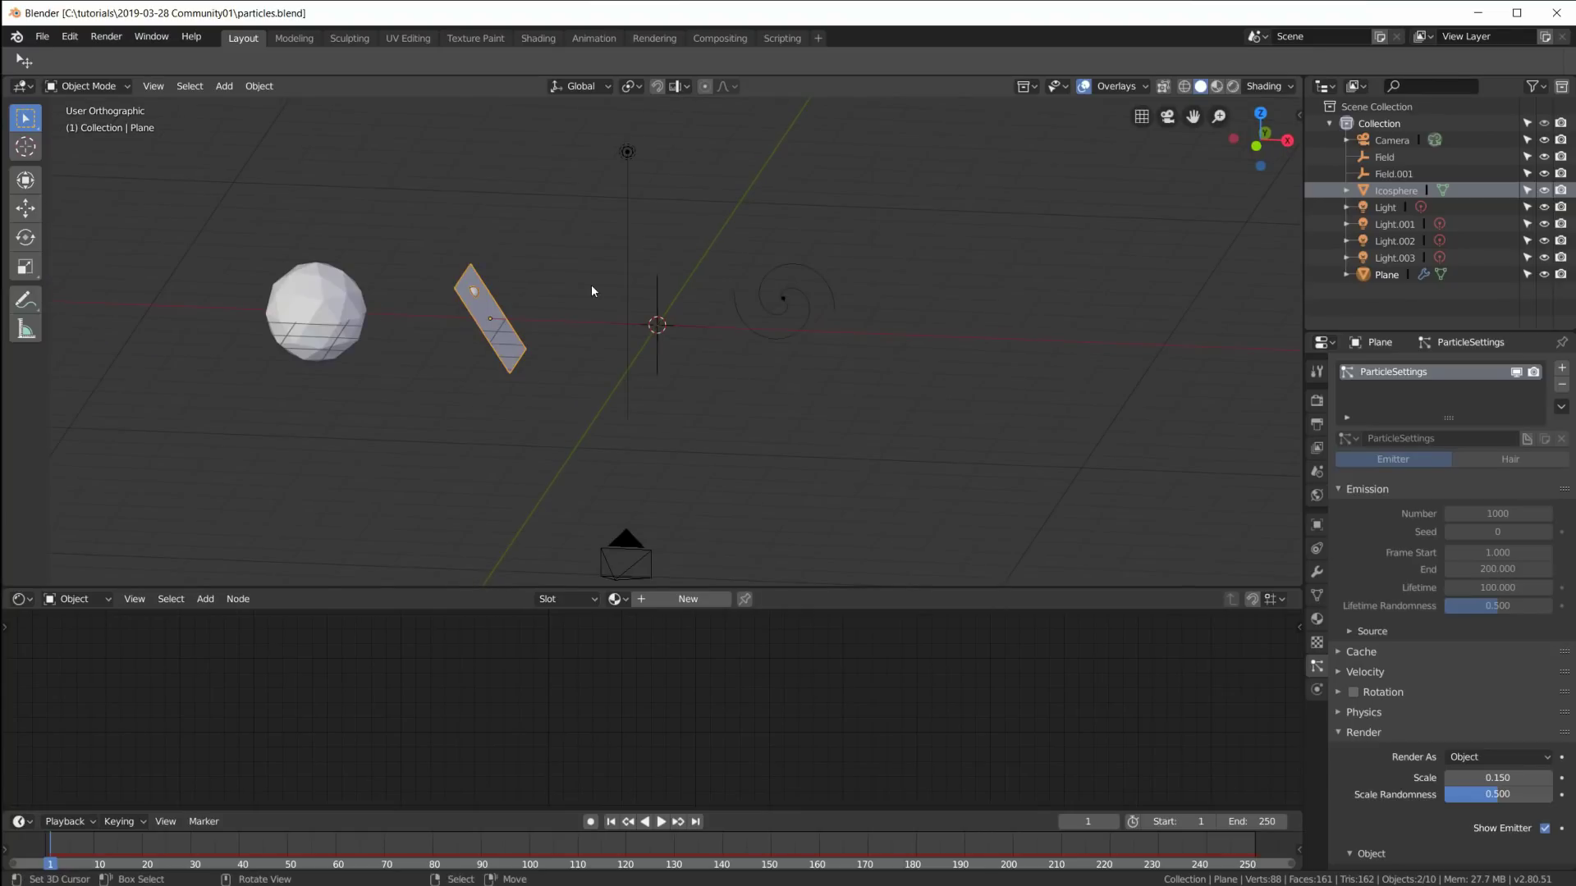
left_click(1387, 274)
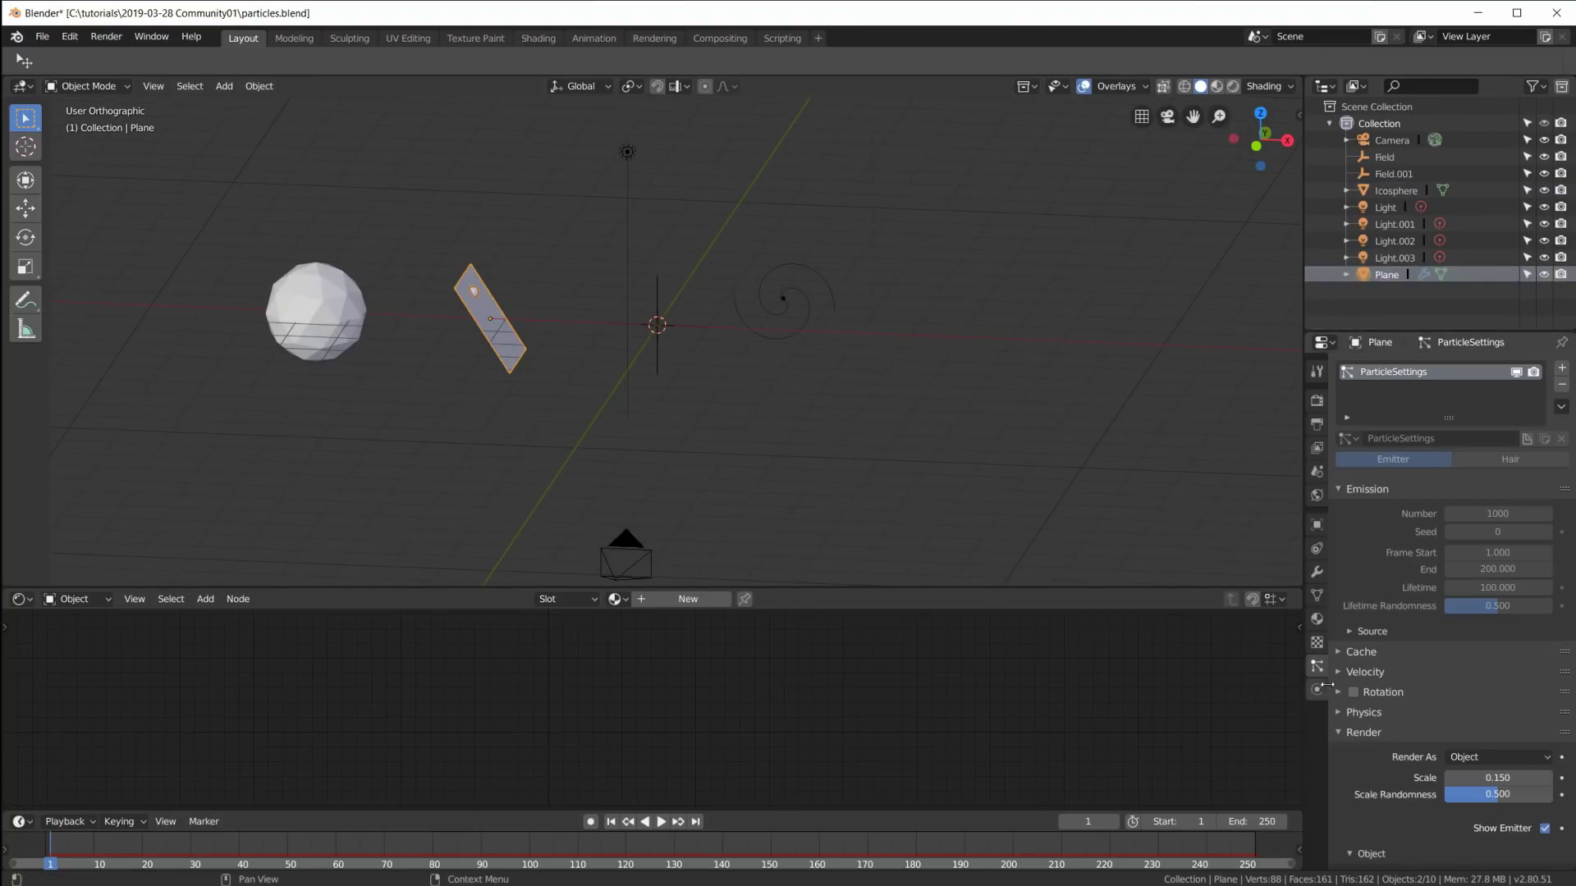
scroll(1371, 755, "down", 3)
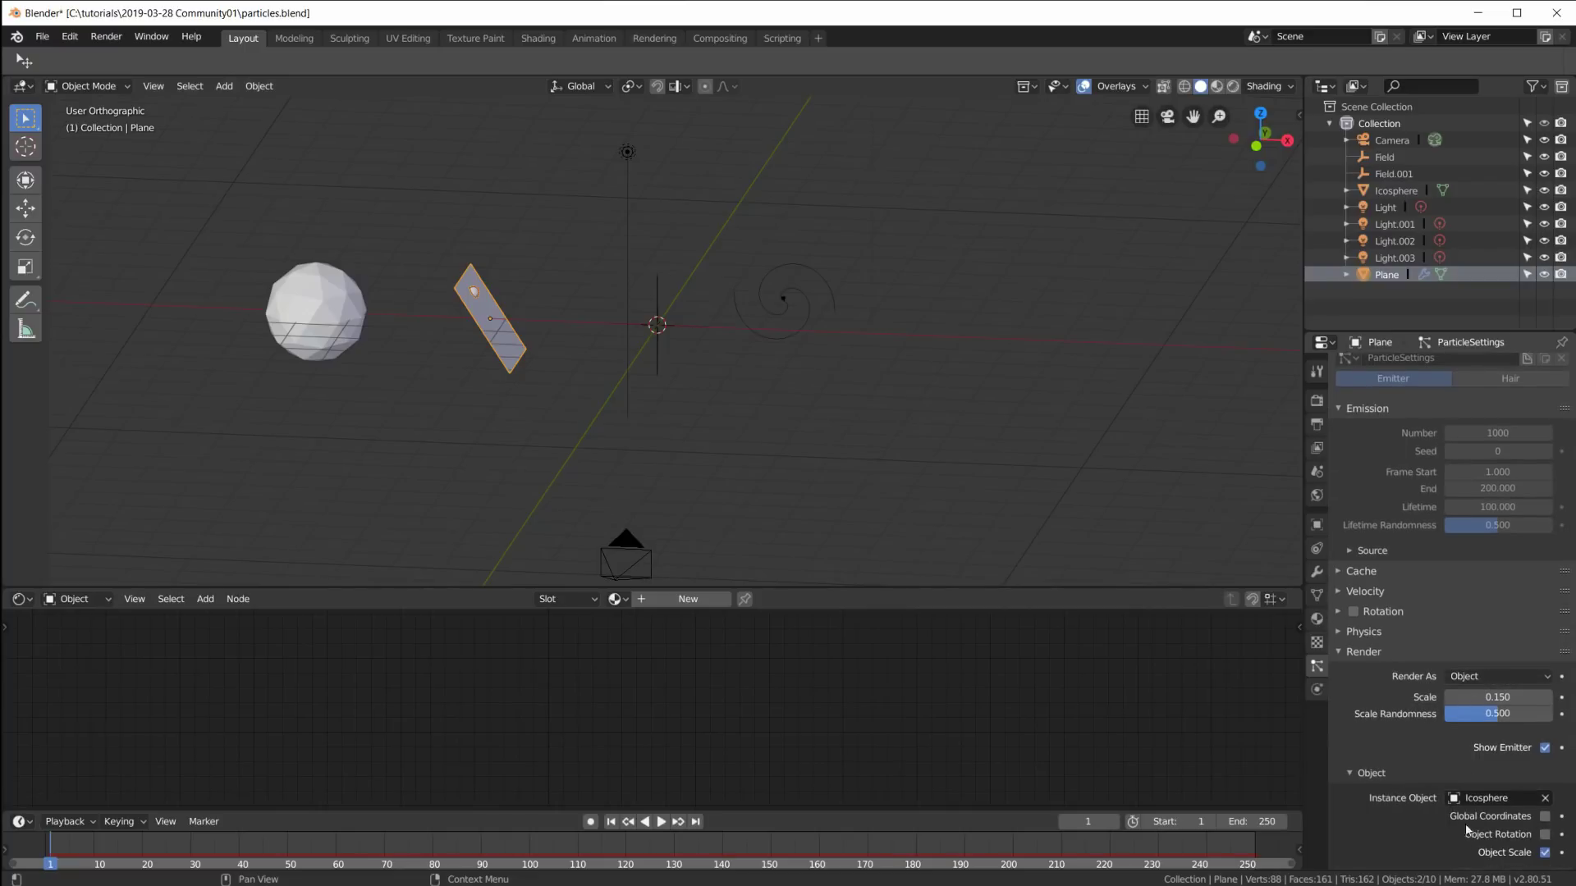
scroll(1466, 830, "down", 3)
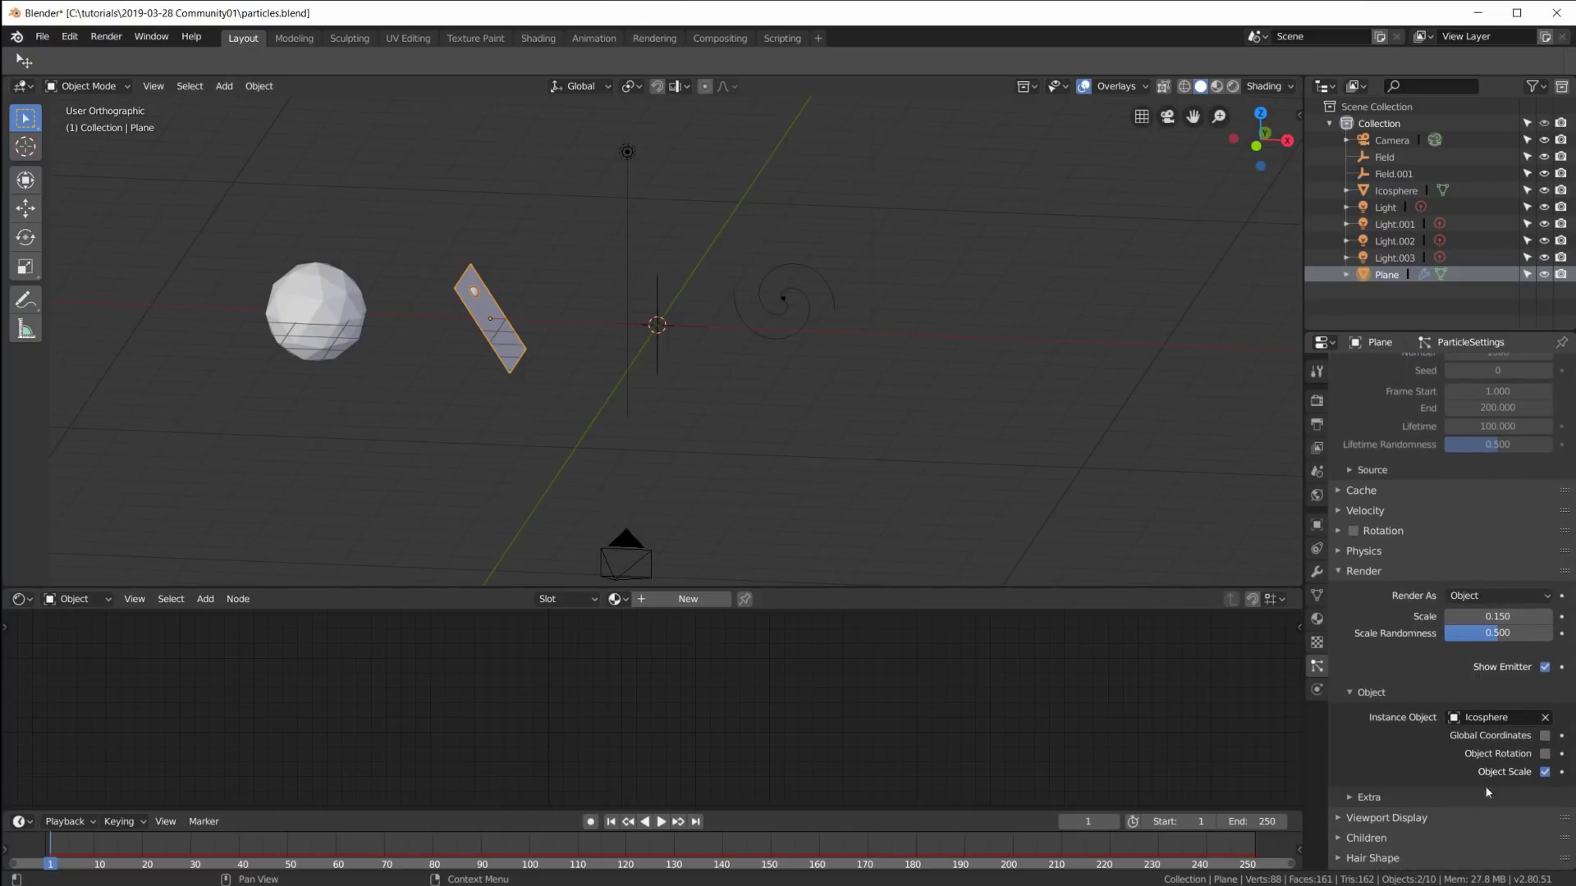
left_click(310, 308)
scroll(525, 357, "up", 1)
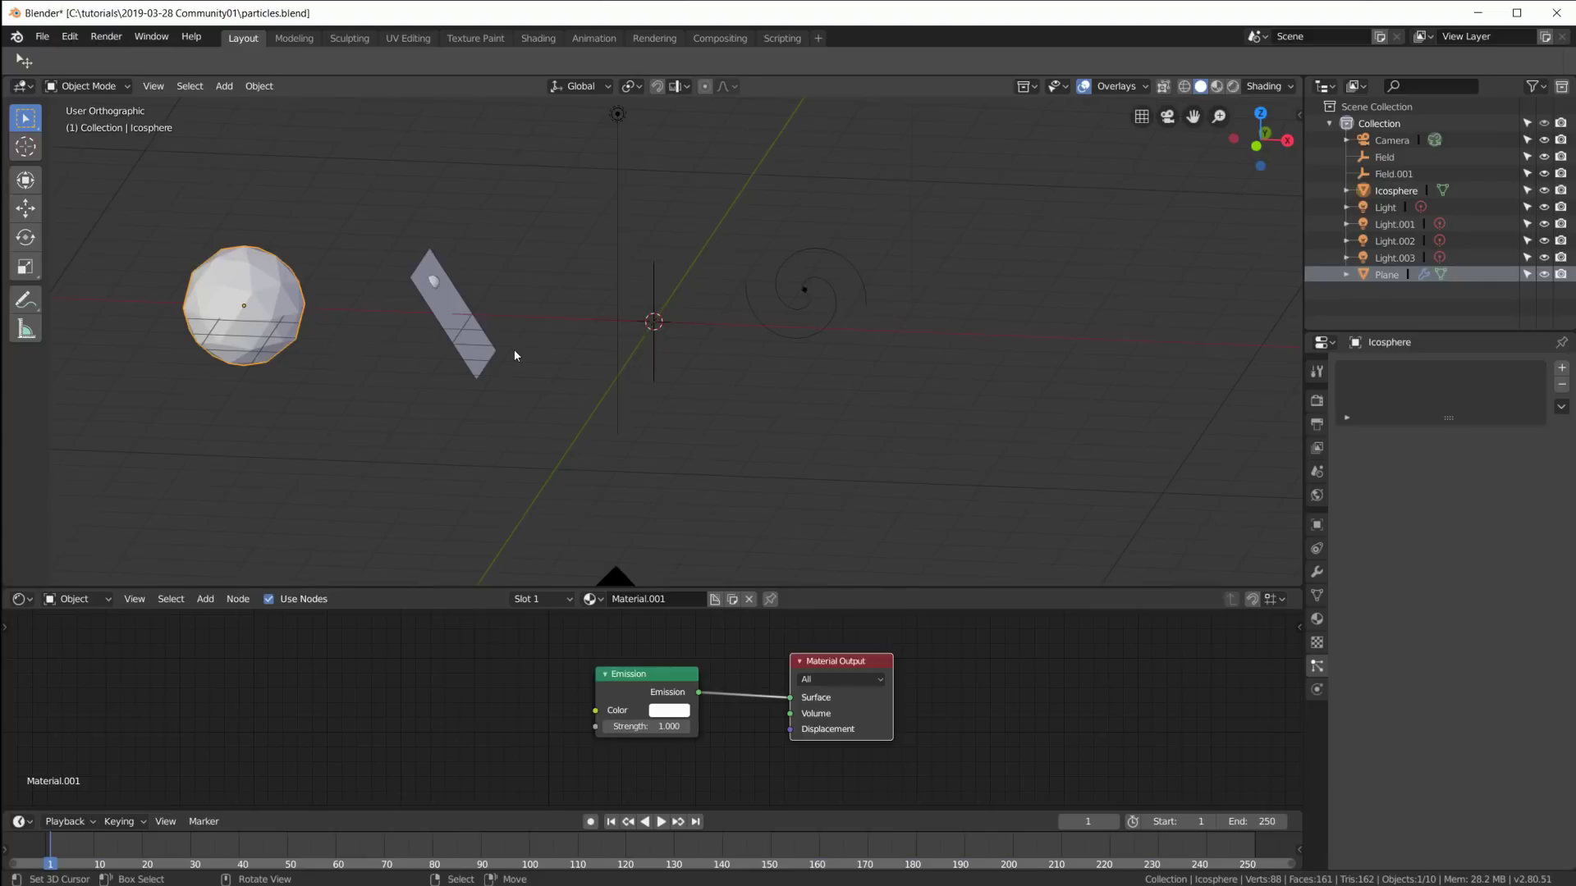
Step: Play the particle animation through the scene camera, view it from another angle, and stop at frame 98 with the plane selected
key("KP_0")
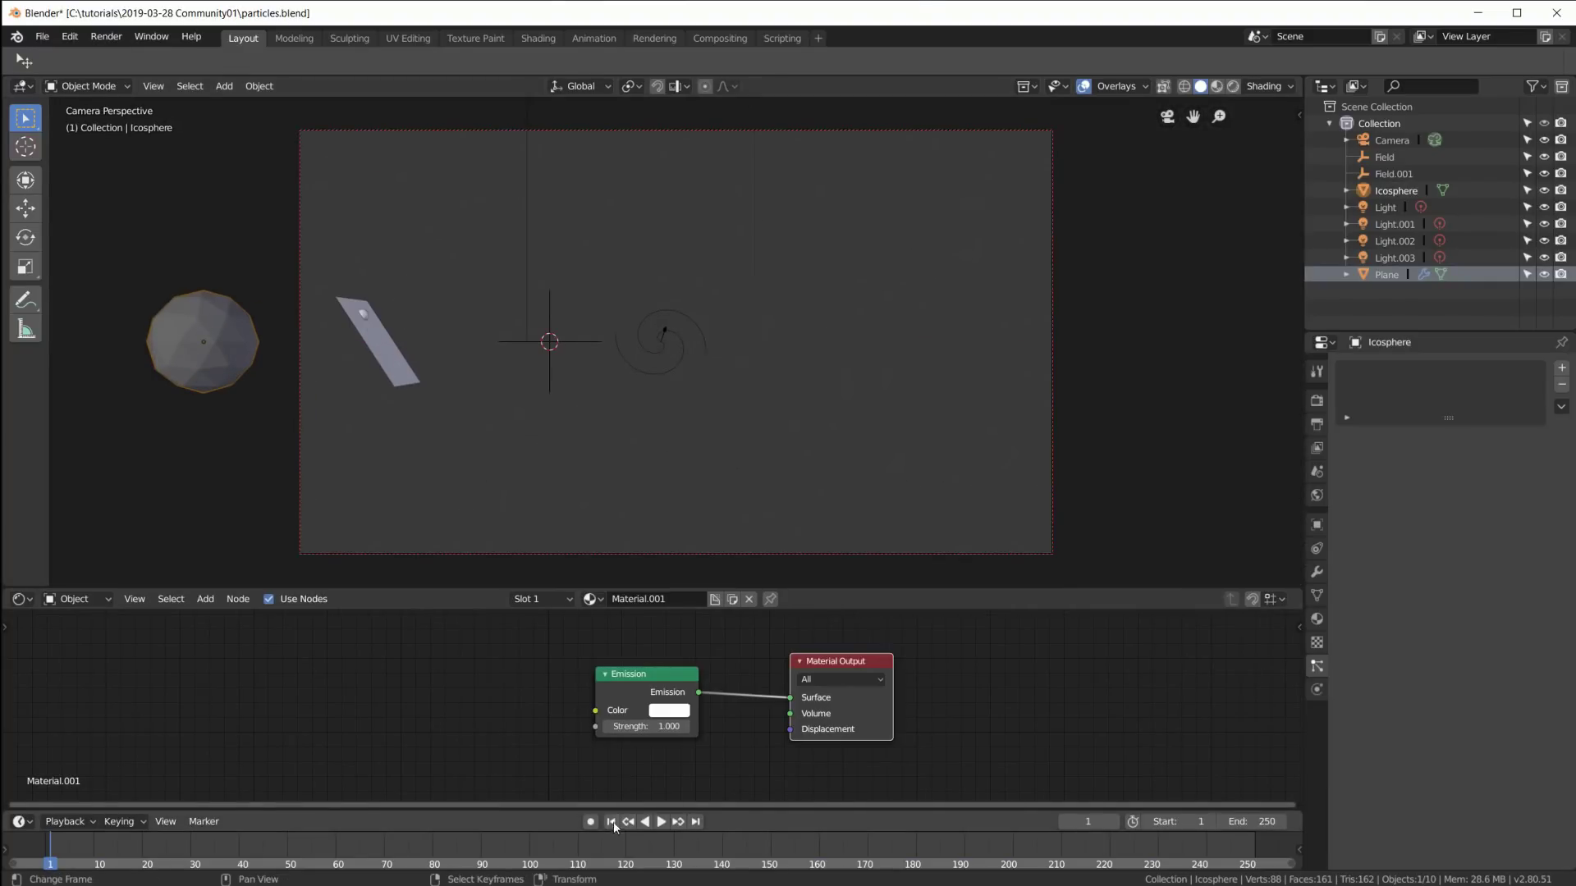
left_click(660, 821)
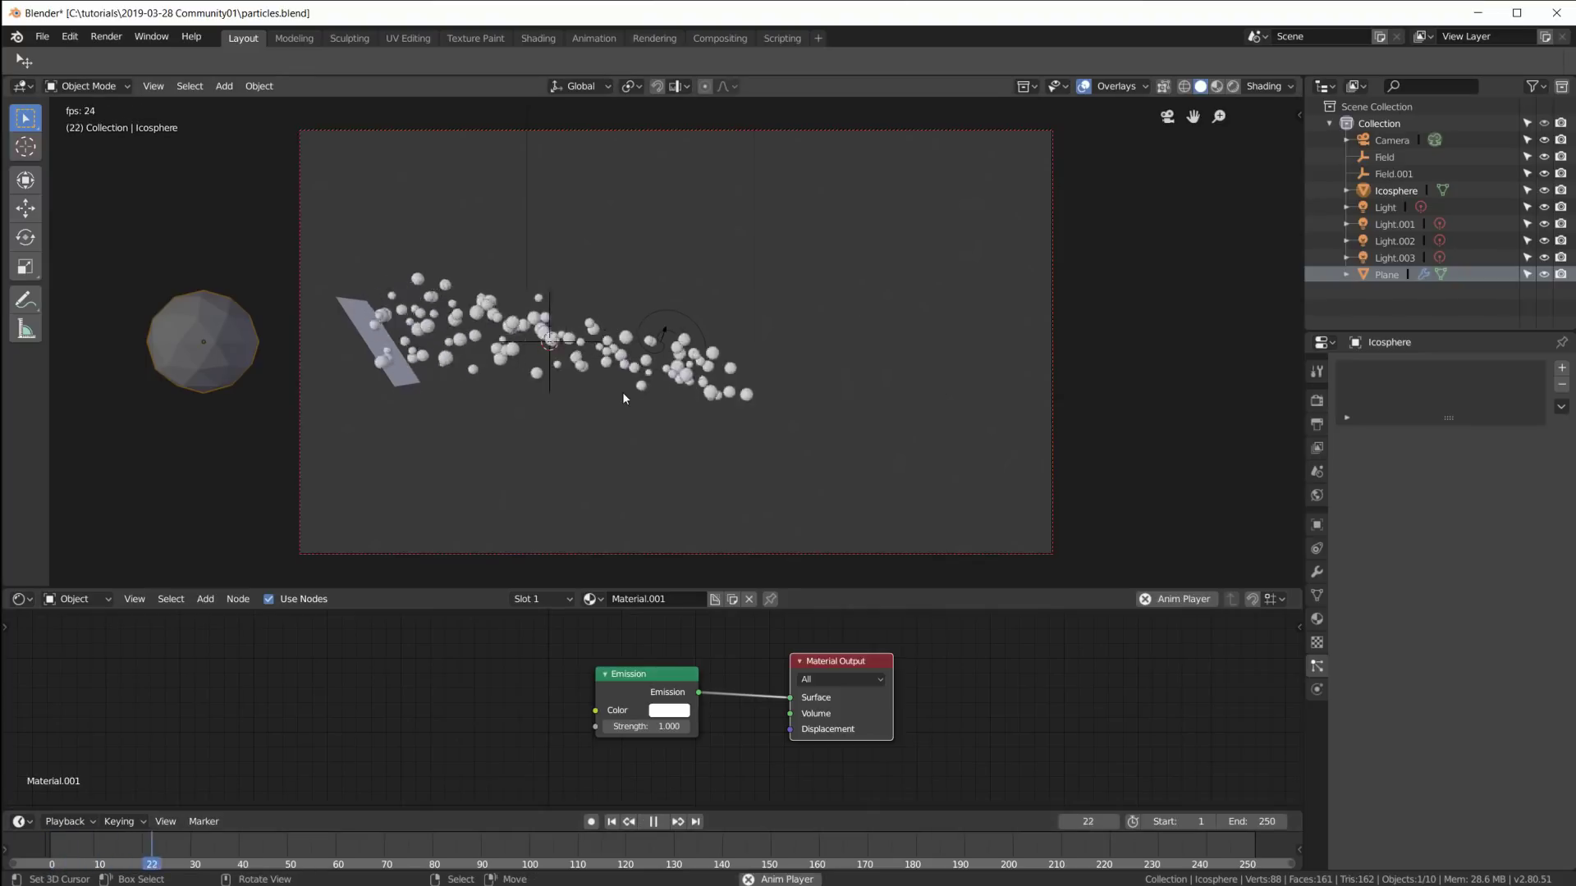
middle_click_drag(622, 393, 750, 211)
key("KP_0")
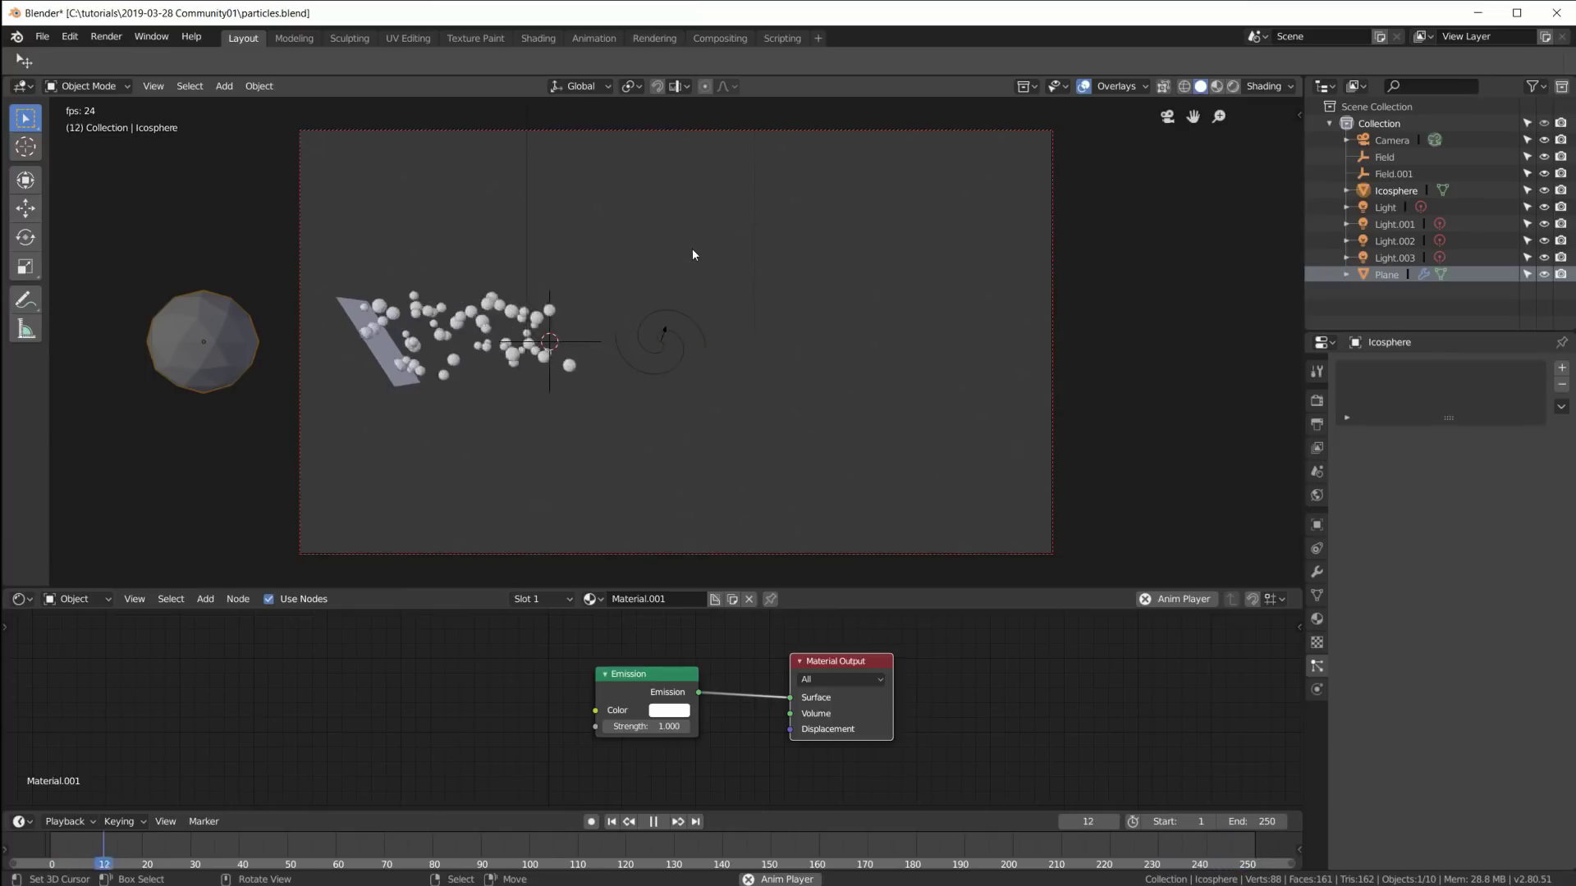
left_click(653, 822)
left_click(657, 823)
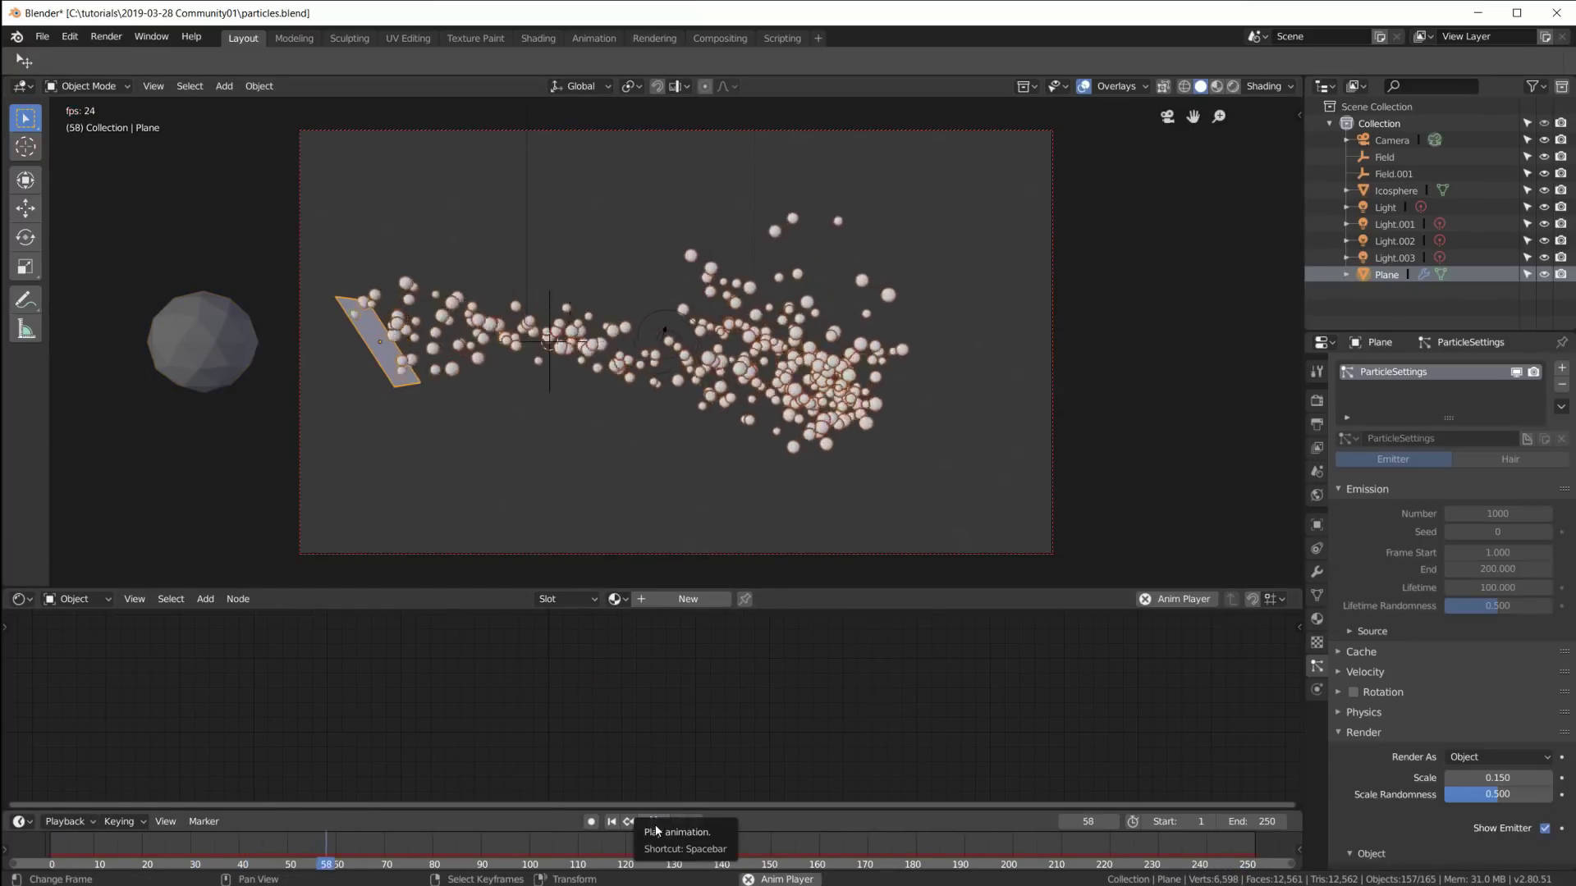
left_click(654, 823)
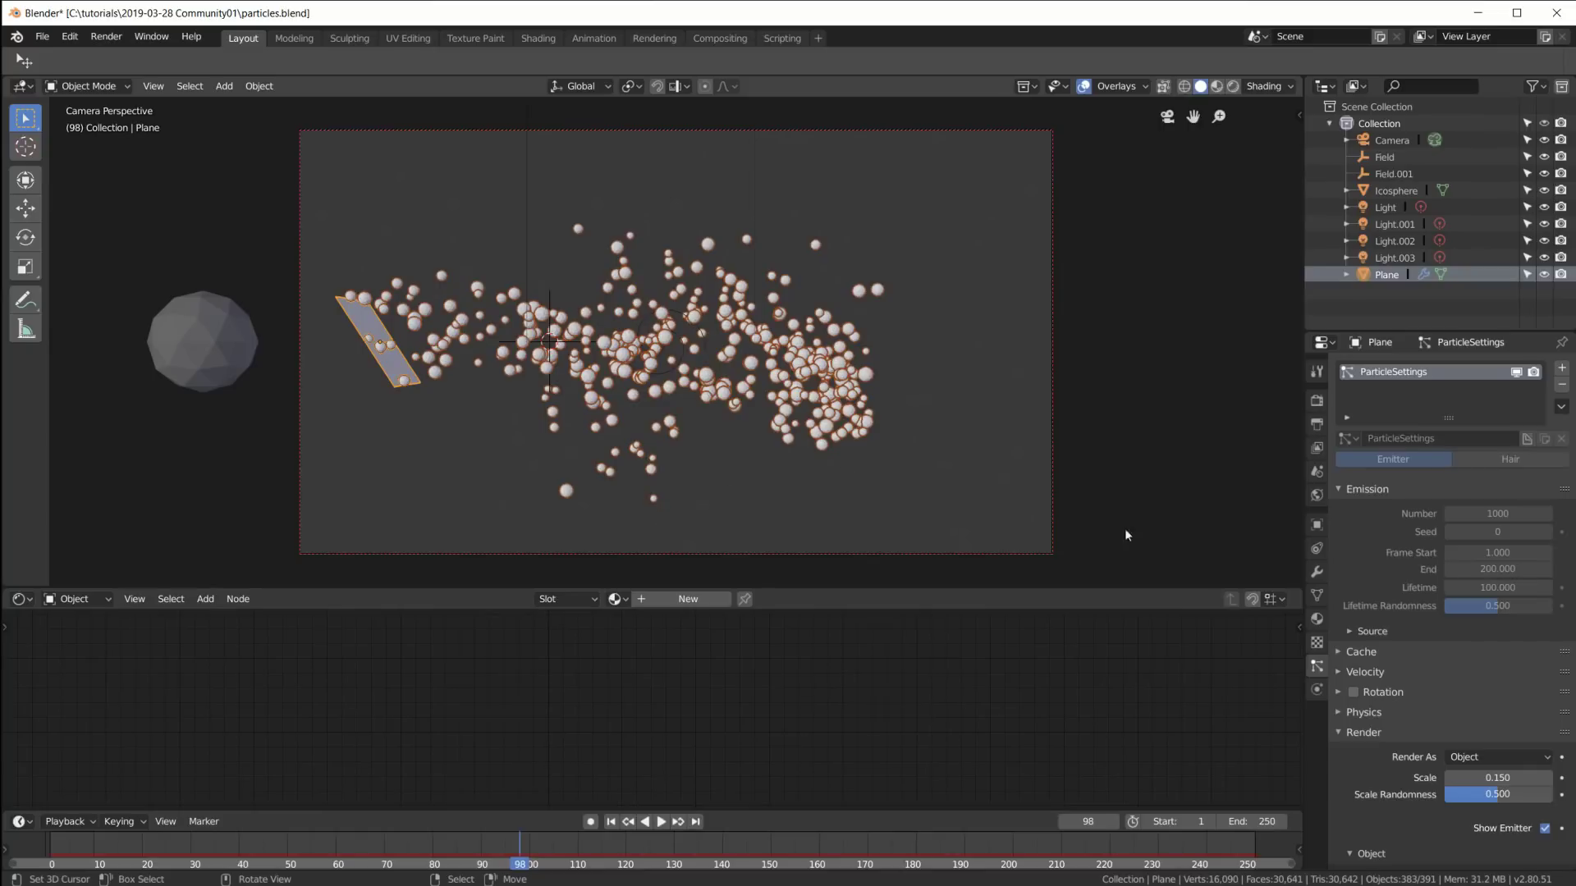
Step: Collapse the plane's particle Render settings and switch the viewport to Rendered shading
scroll(1417, 719, "down", 3)
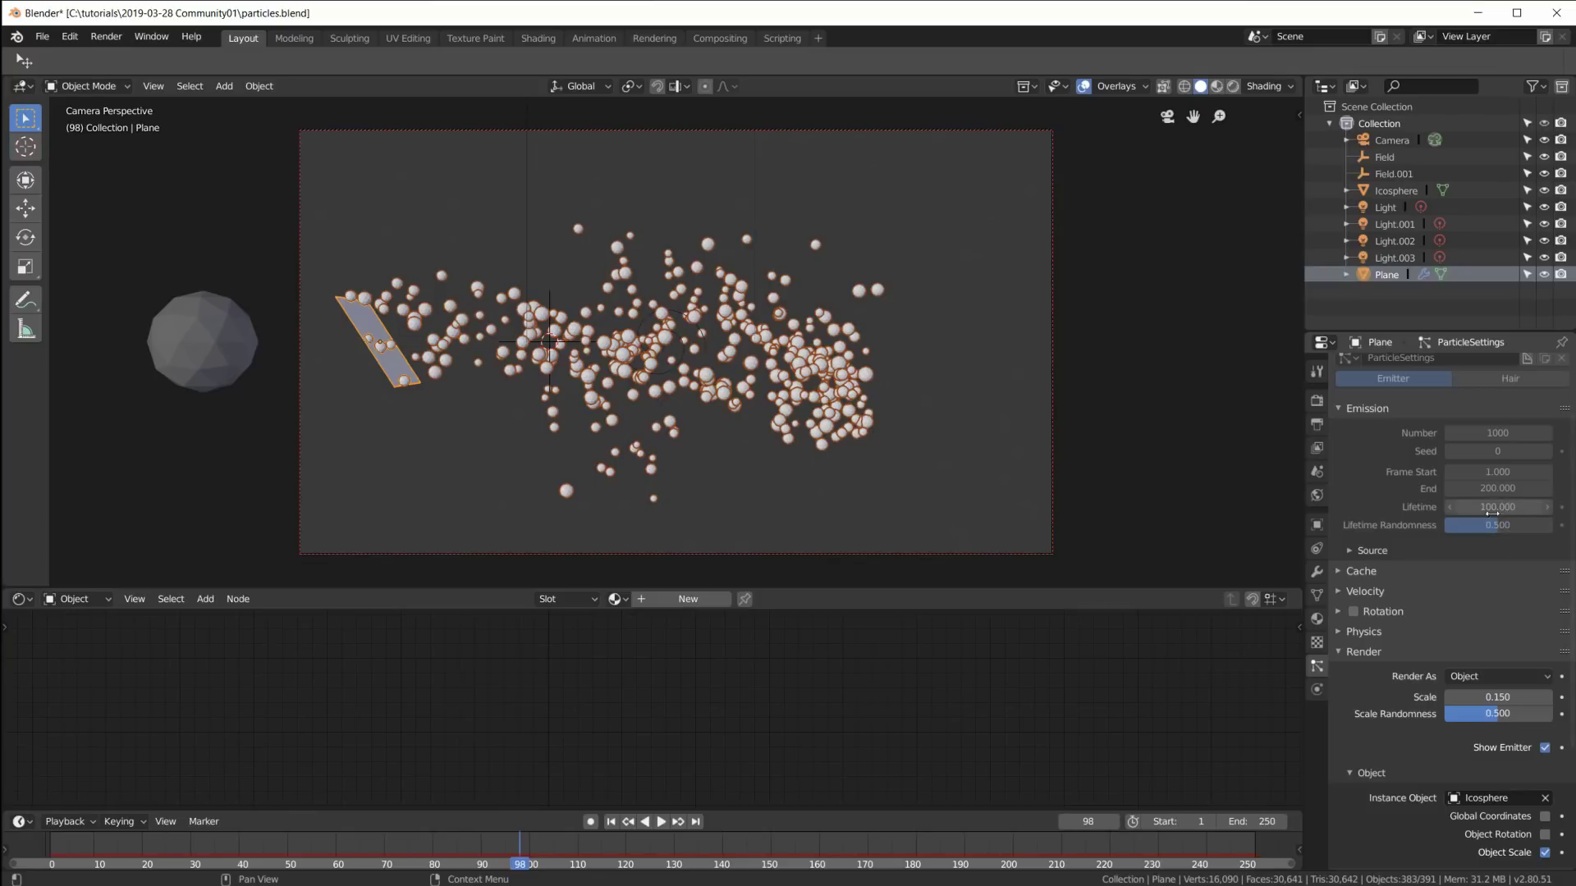
scroll(1469, 529, "down", 5)
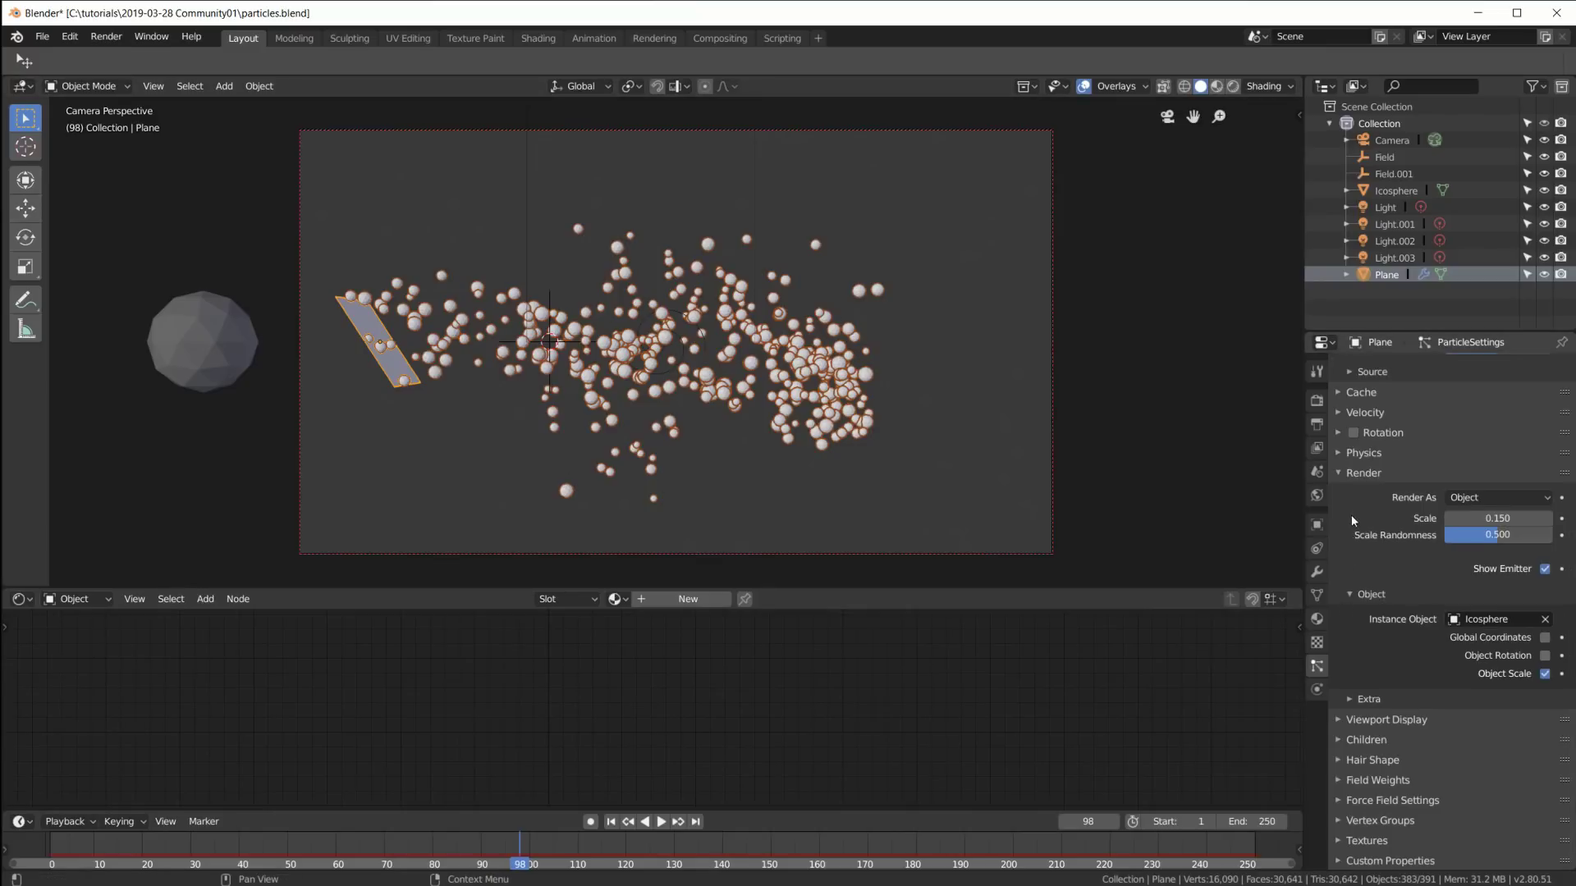
left_click(1341, 474)
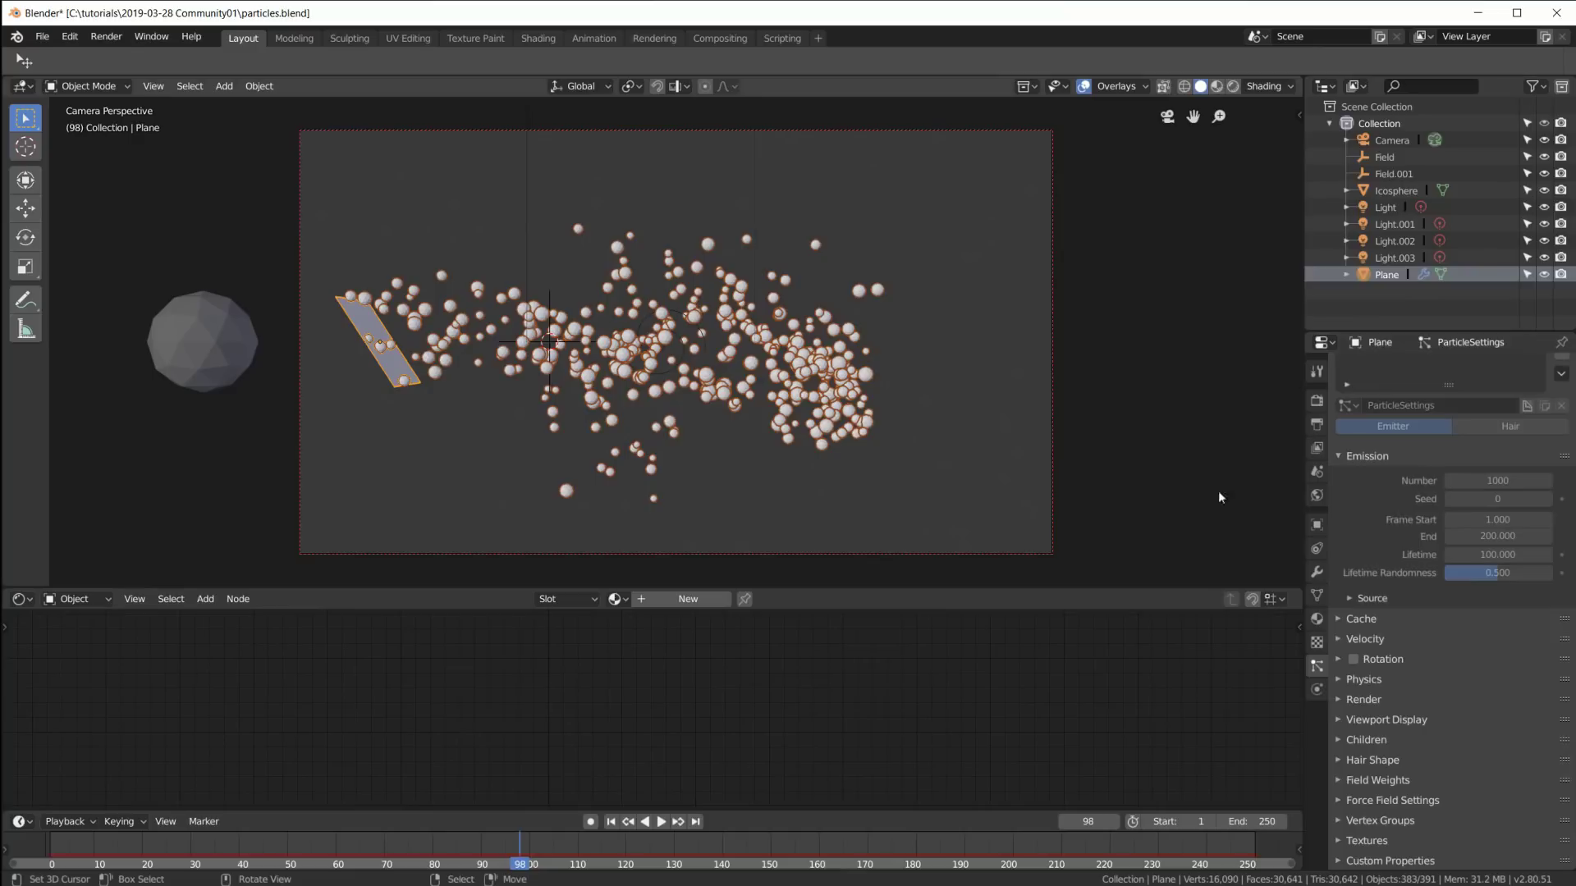
left_click(1233, 86)
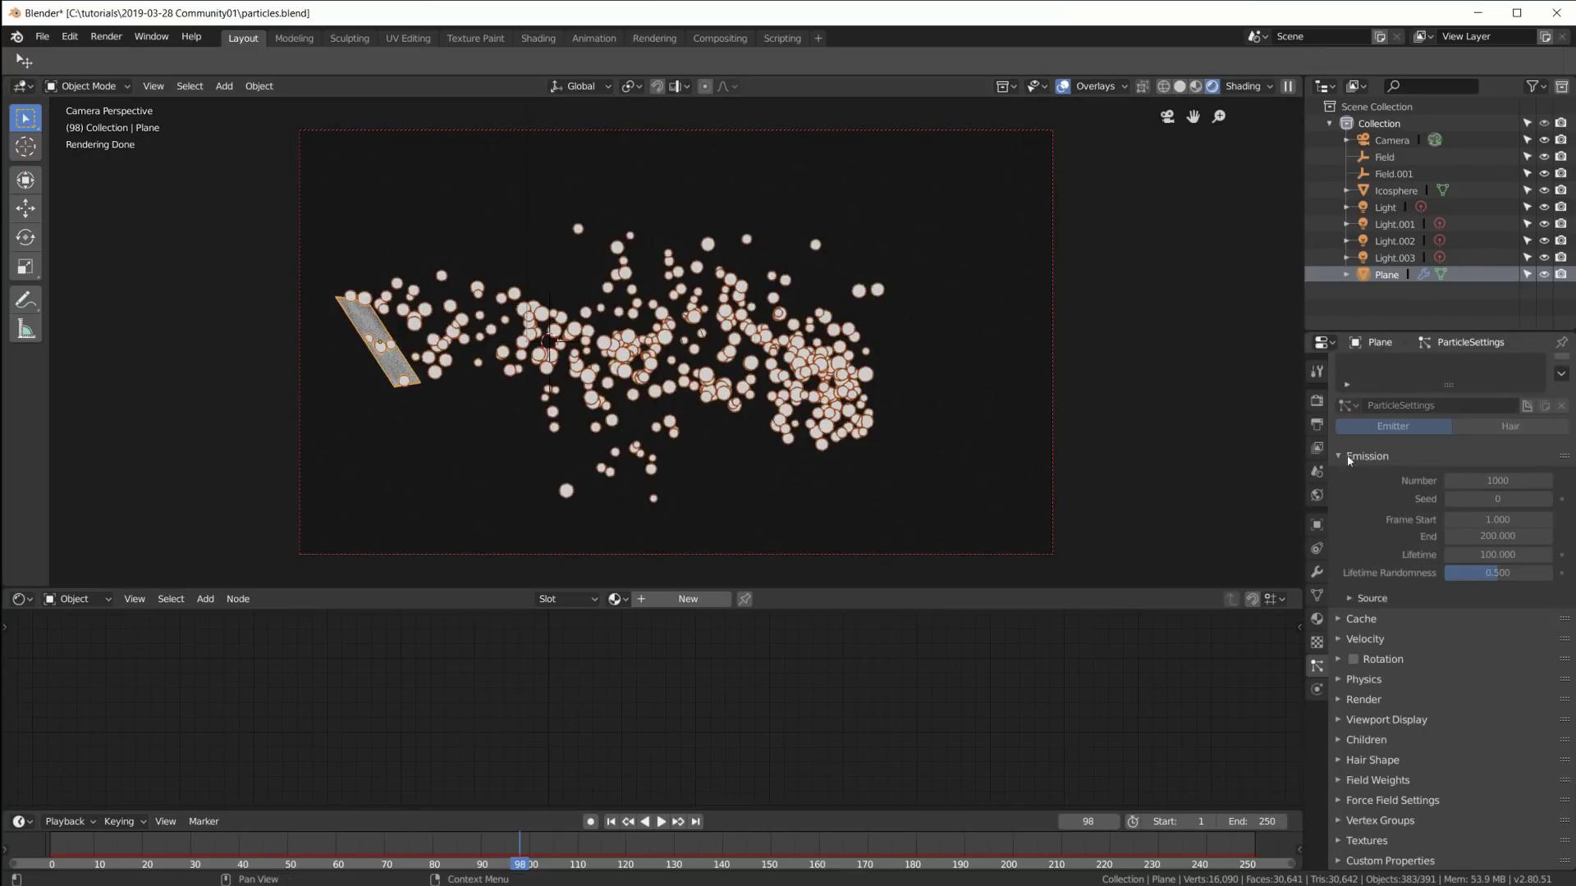
Step: Check the scene's render engine settings, and select the icosphere with more room given to its material nodes
left_click(1317, 400)
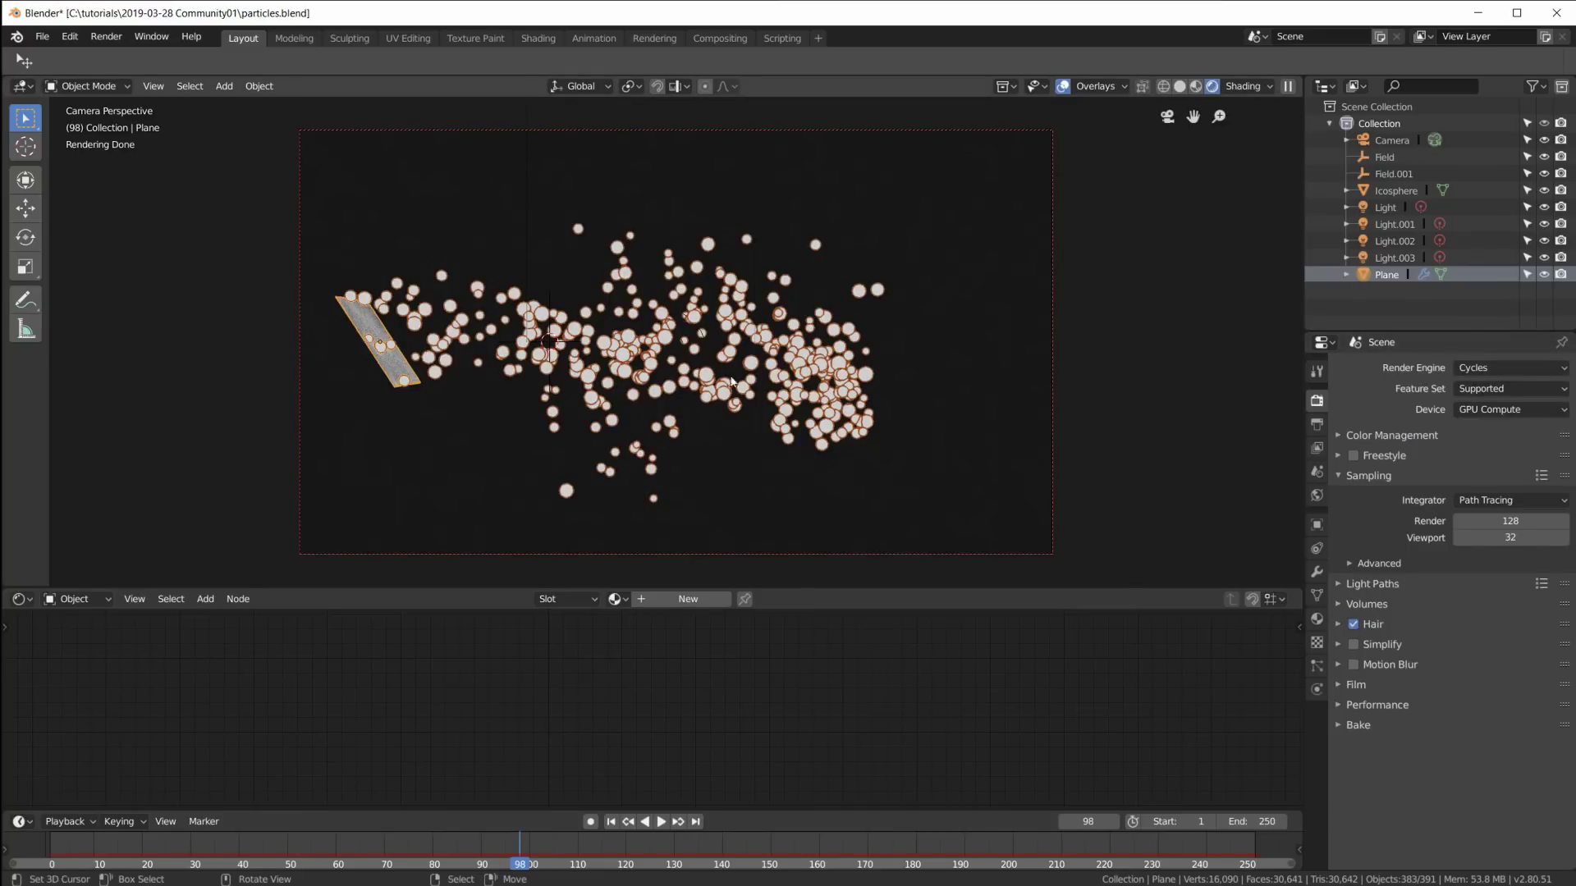
left_click(1386, 194)
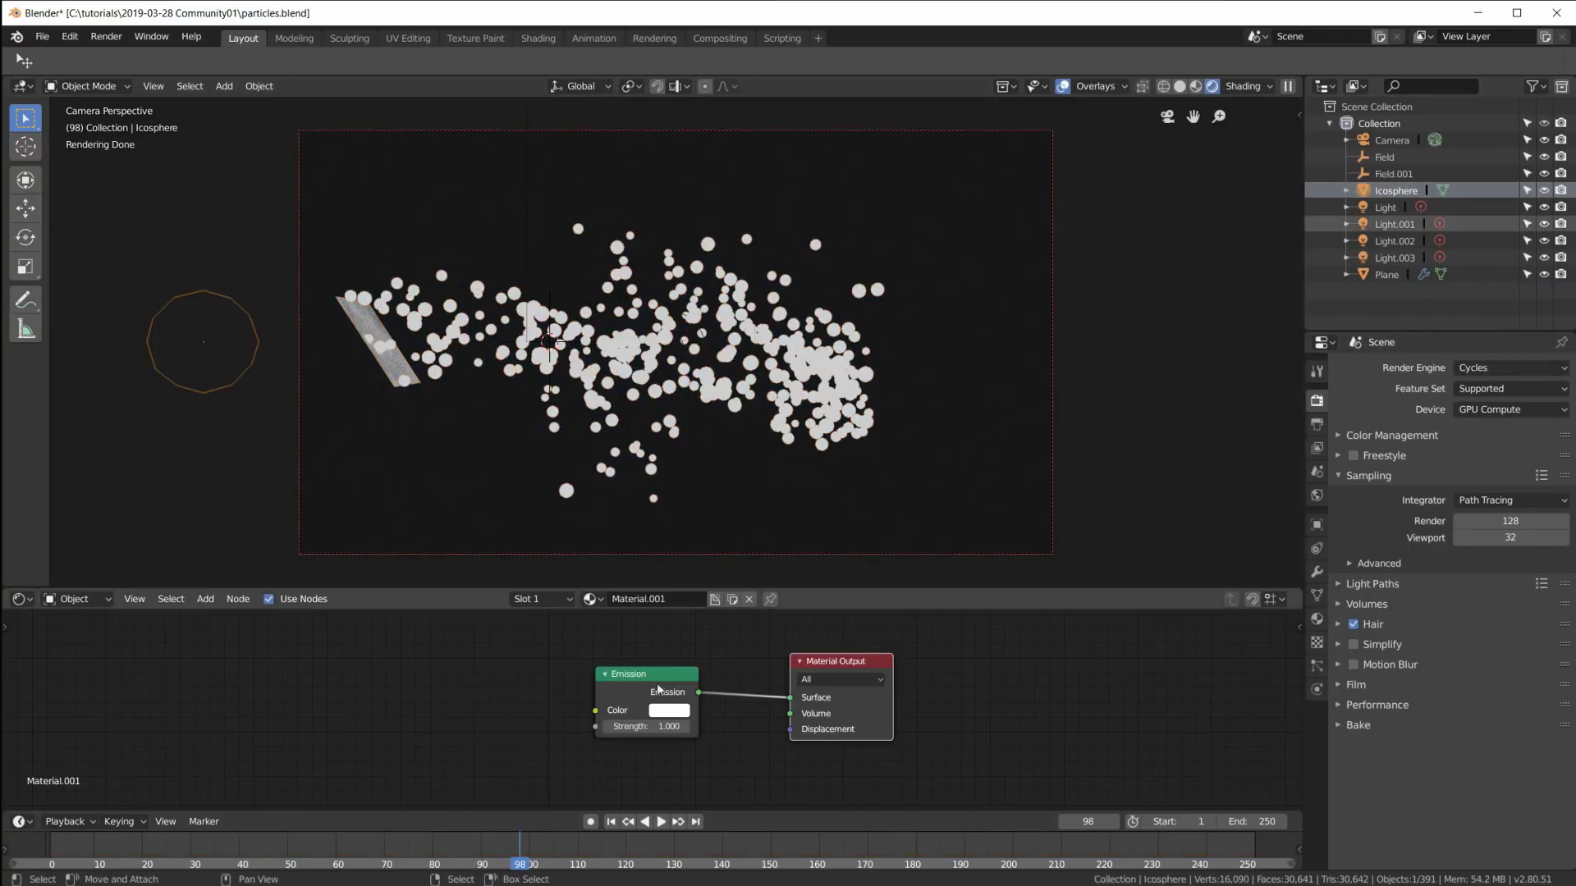
left_click_drag(654, 677, 656, 693)
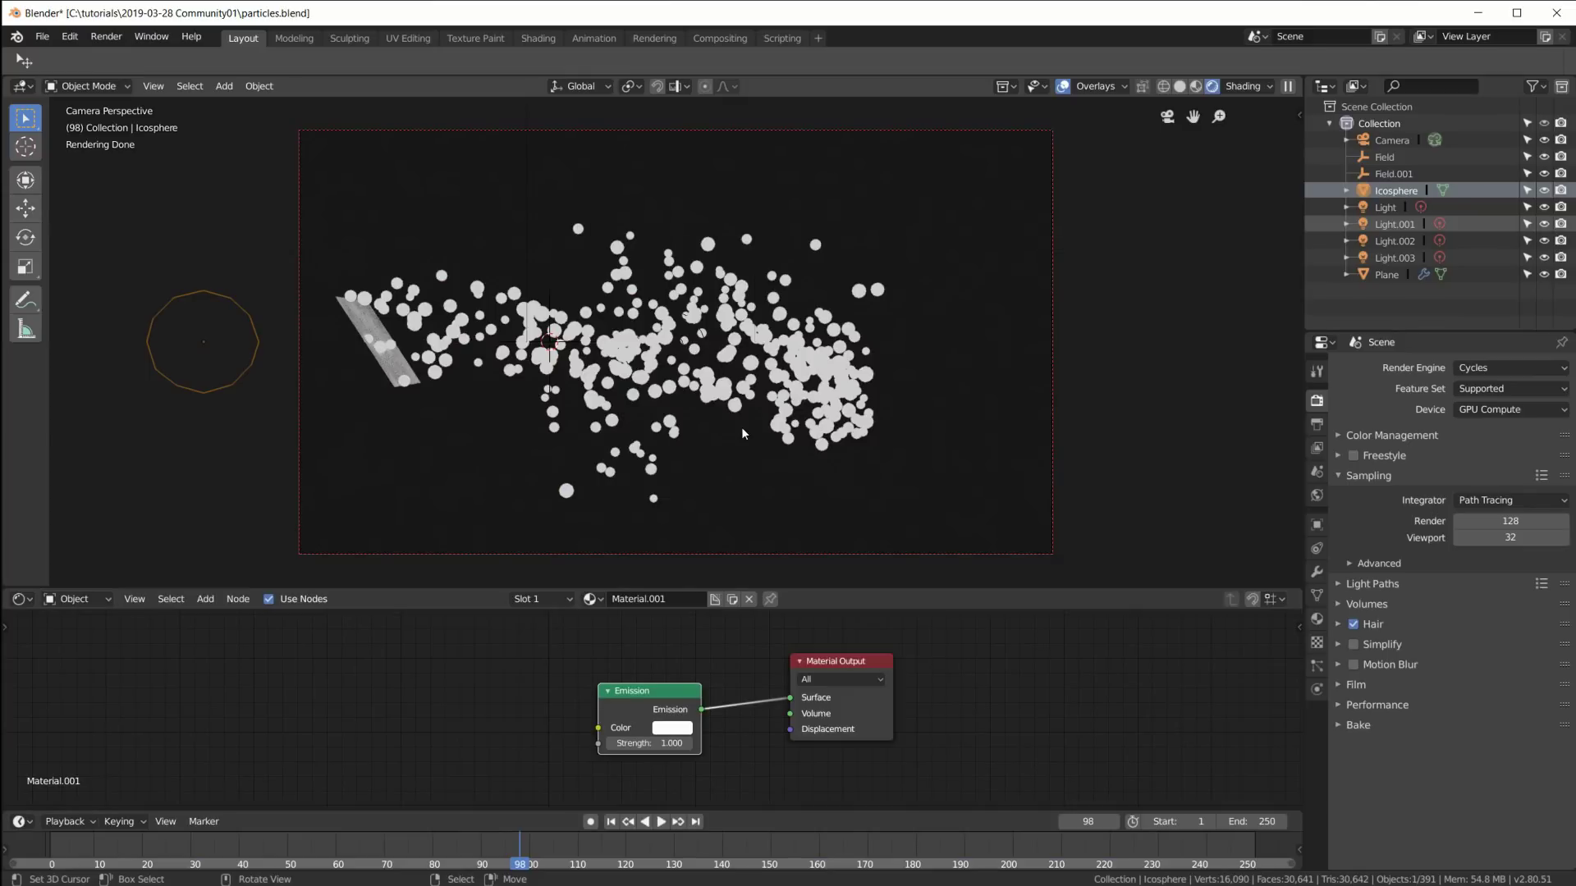
left_click_drag(866, 588, 876, 452)
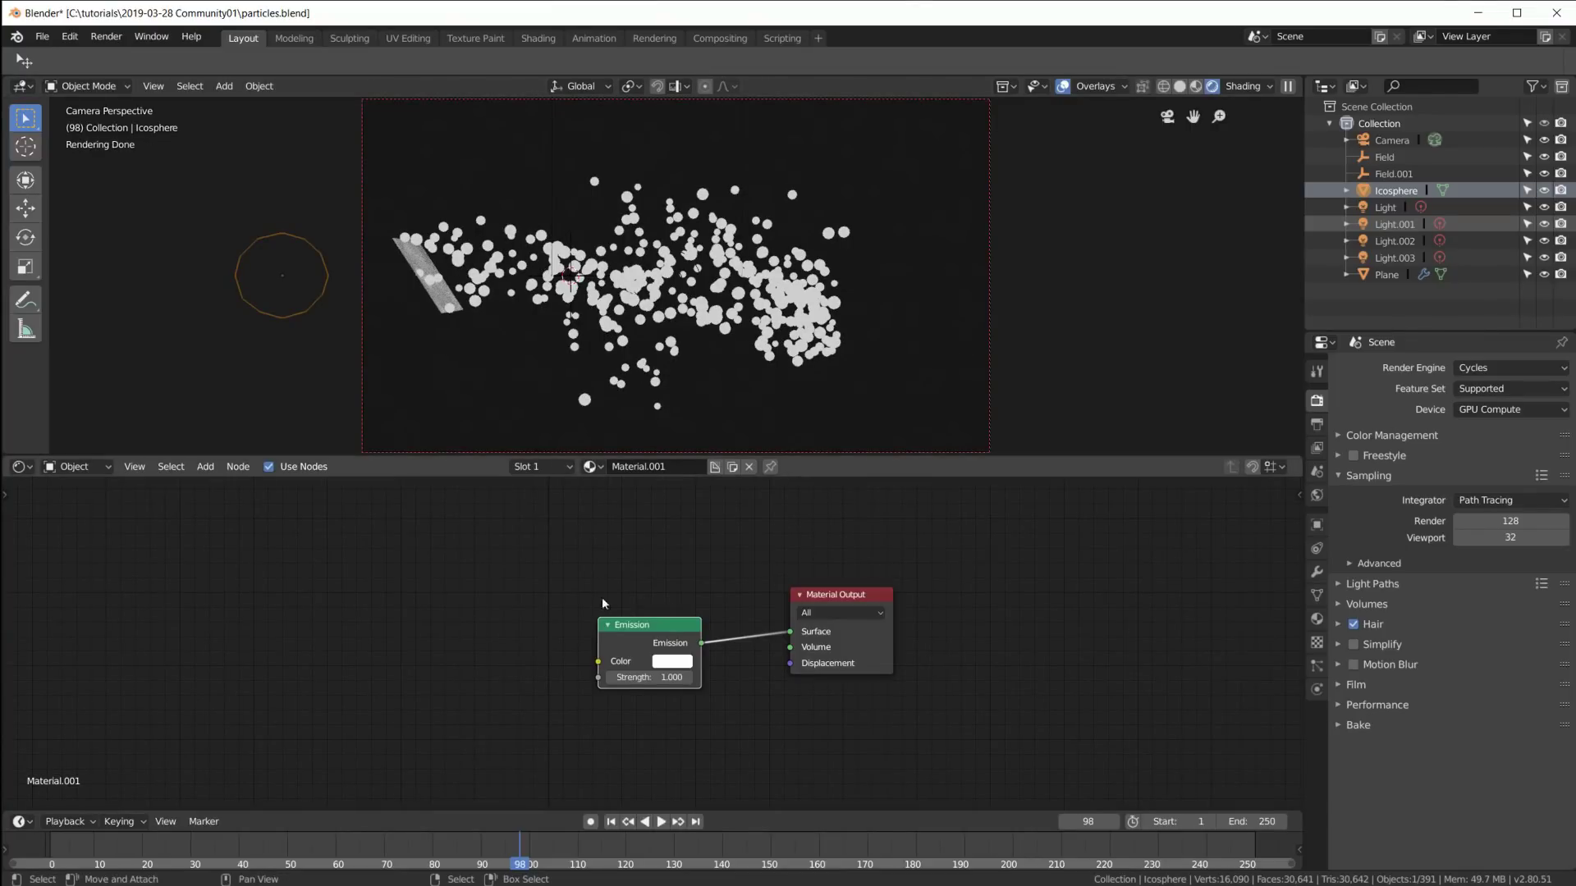
middle_click_drag(421, 624, 712, 609)
Step: Add a ColorRamp node to the icosphere's material and connect its Color output to the Emission node's Color input
key("shift+a")
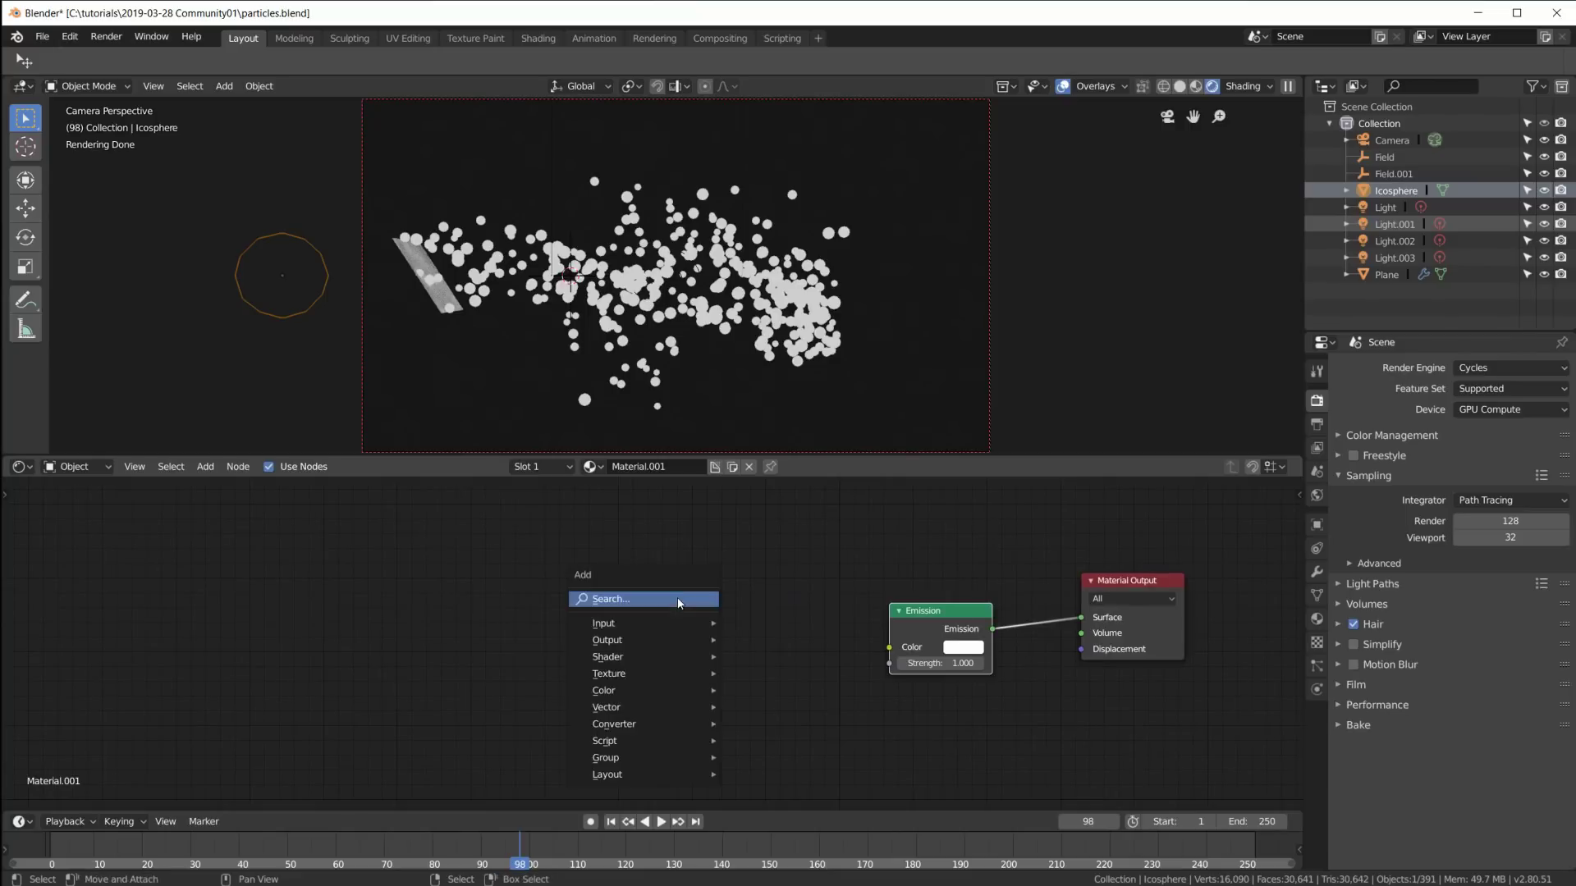
mouse_move(644, 724)
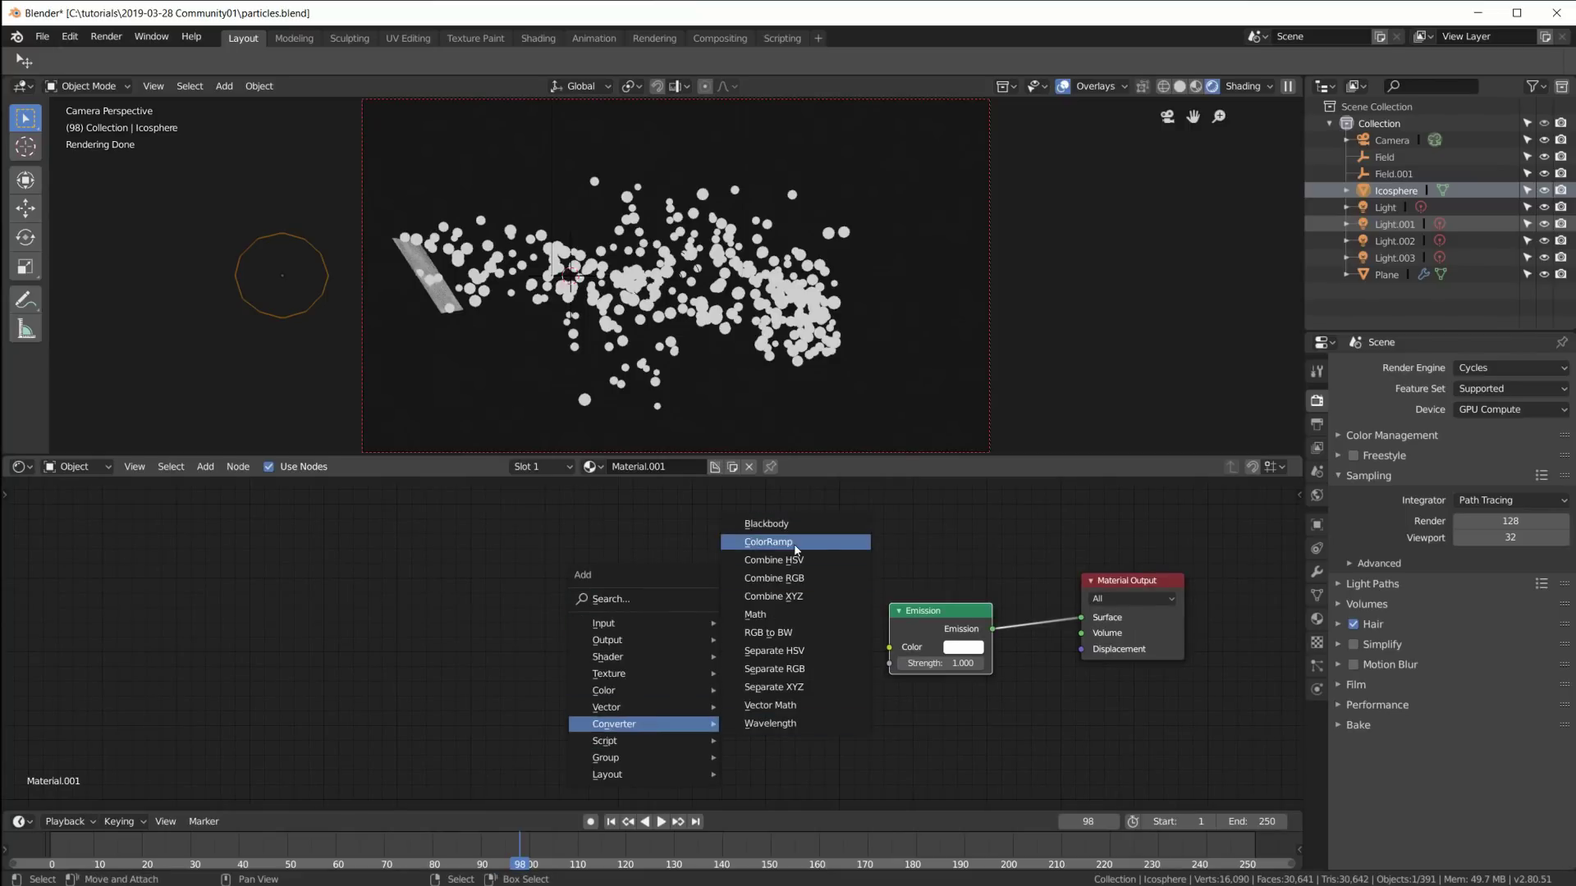
left_click(775, 525)
left_click(647, 559)
left_click_drag(827, 589, 888, 647)
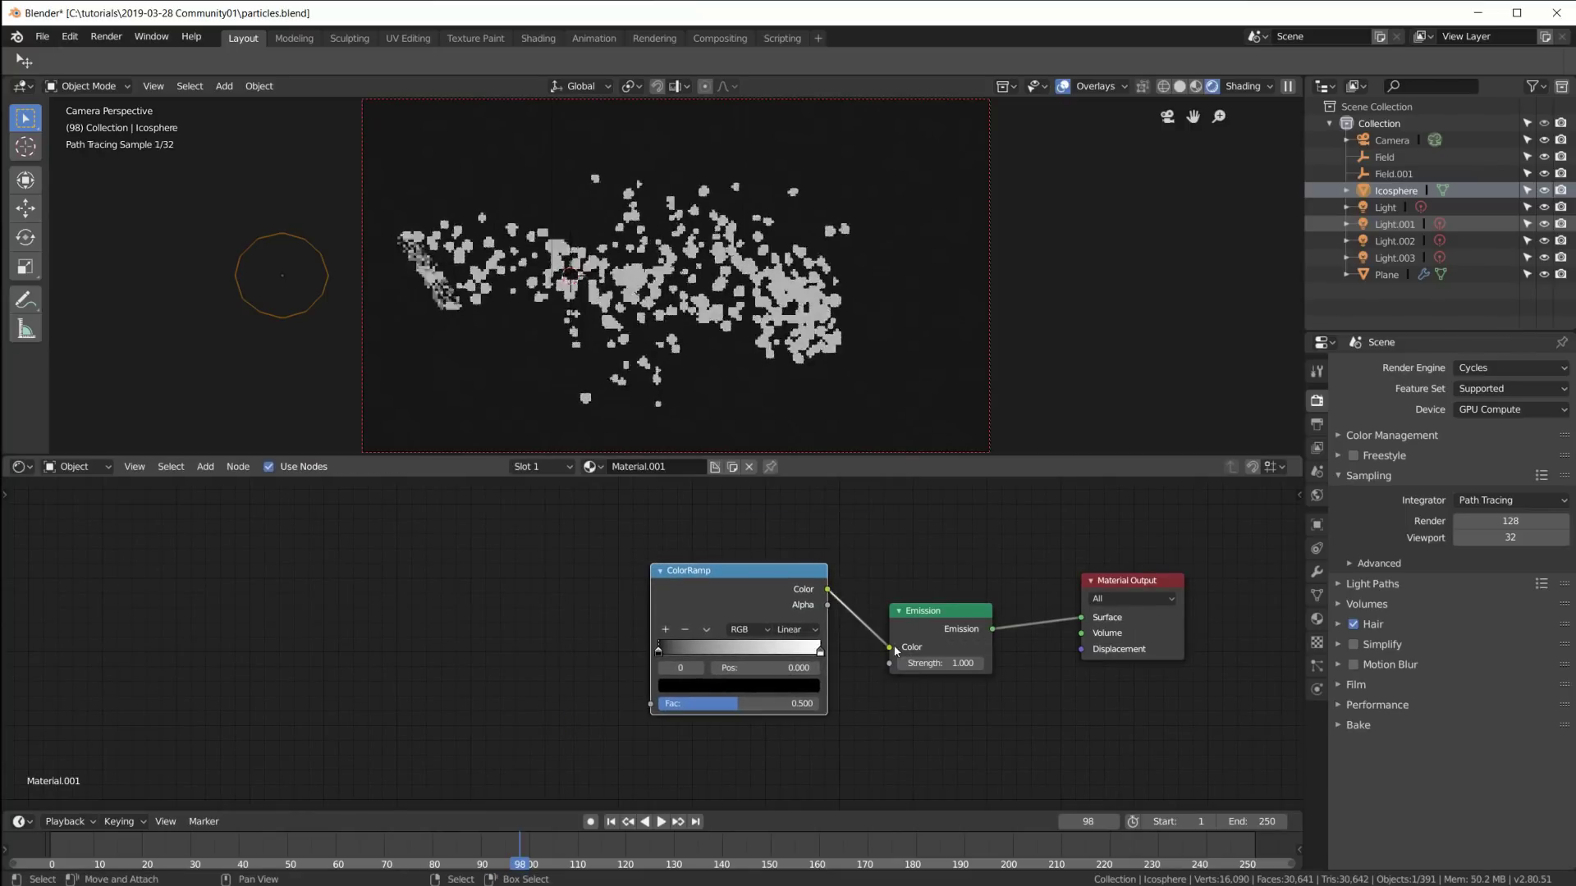
scroll(739, 668, "up", 1)
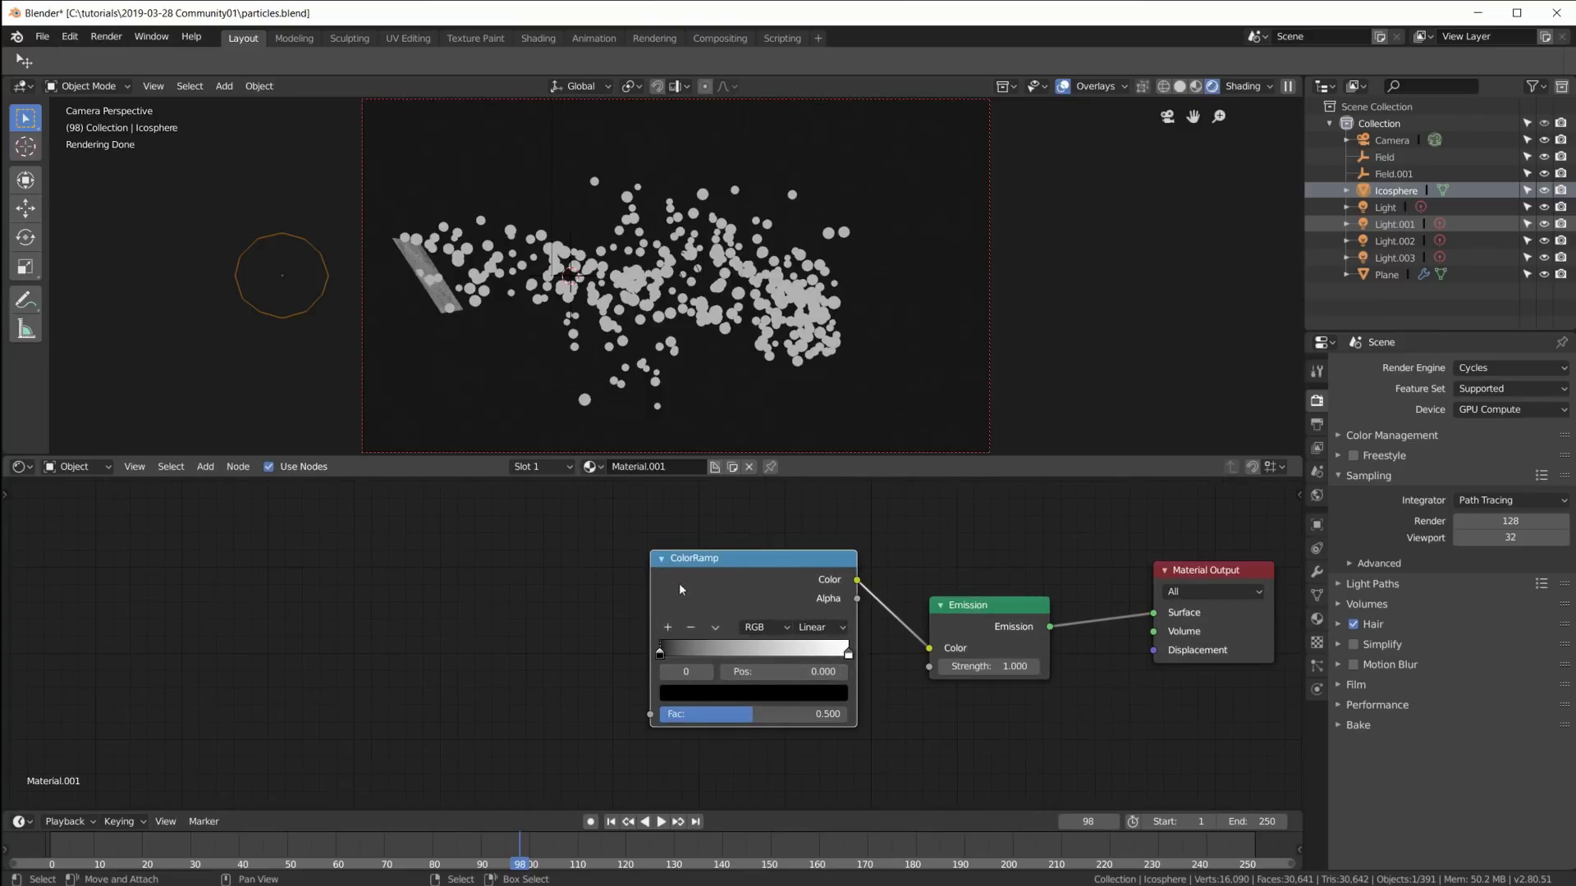
Step: Make the color ramp's first stop white by setting its color value to 1
left_click(684, 692)
left_click(727, 649)
type("1")
key("Return")
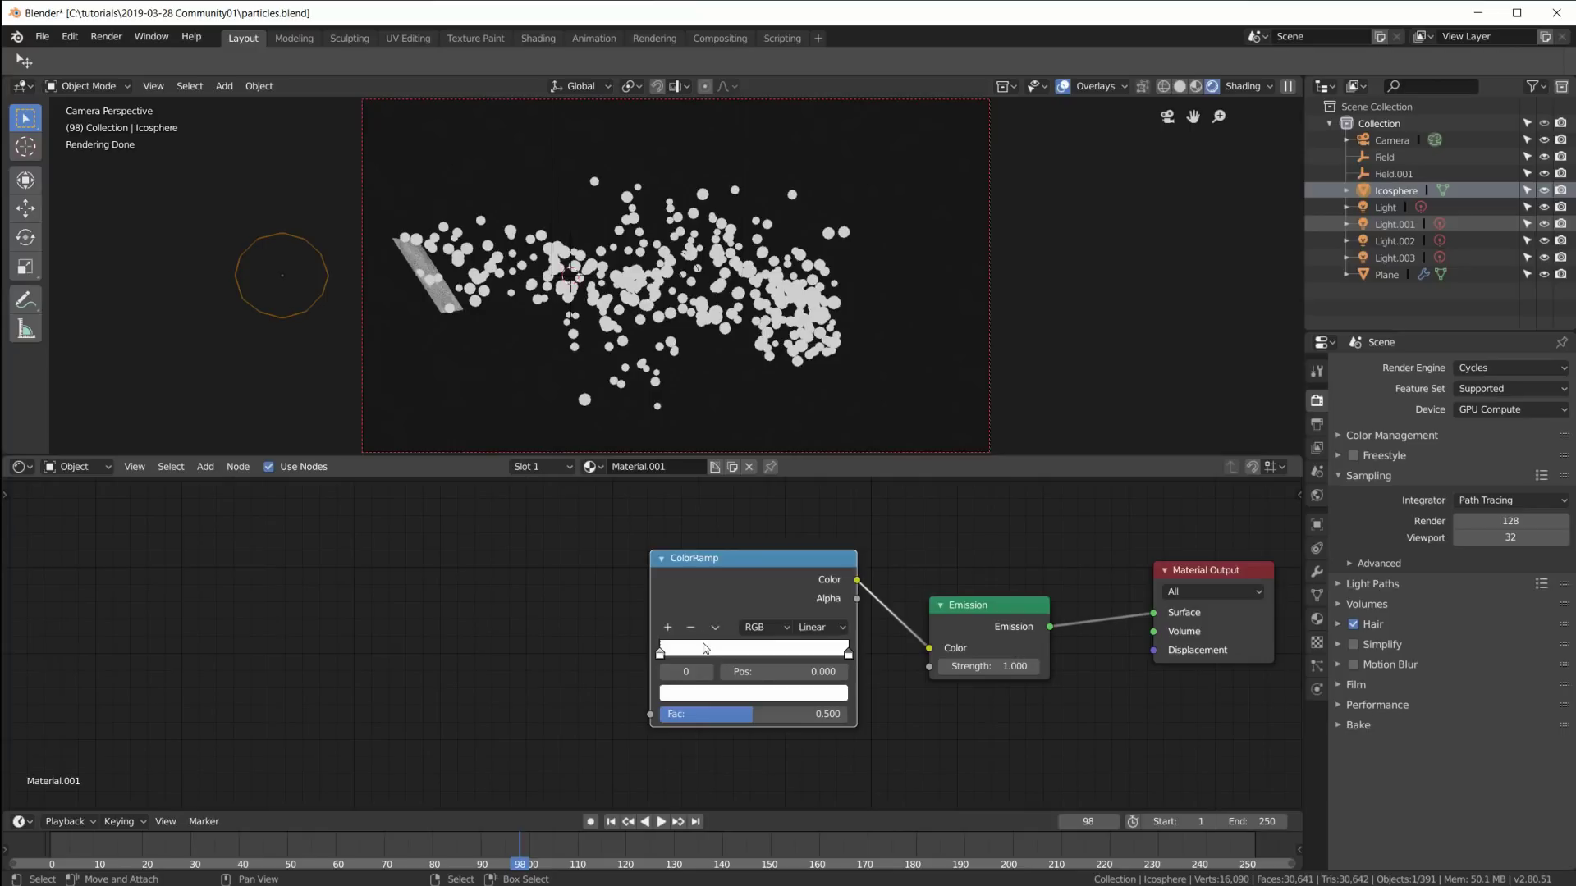
Step: Add a color ramp stop at about position 0.112 and color it yellow, with hue 0.147 and saturation 0.706
left_click(669, 630)
left_click_drag(752, 656, 680, 657)
left_click(699, 692)
left_click_drag(730, 515, 695, 536)
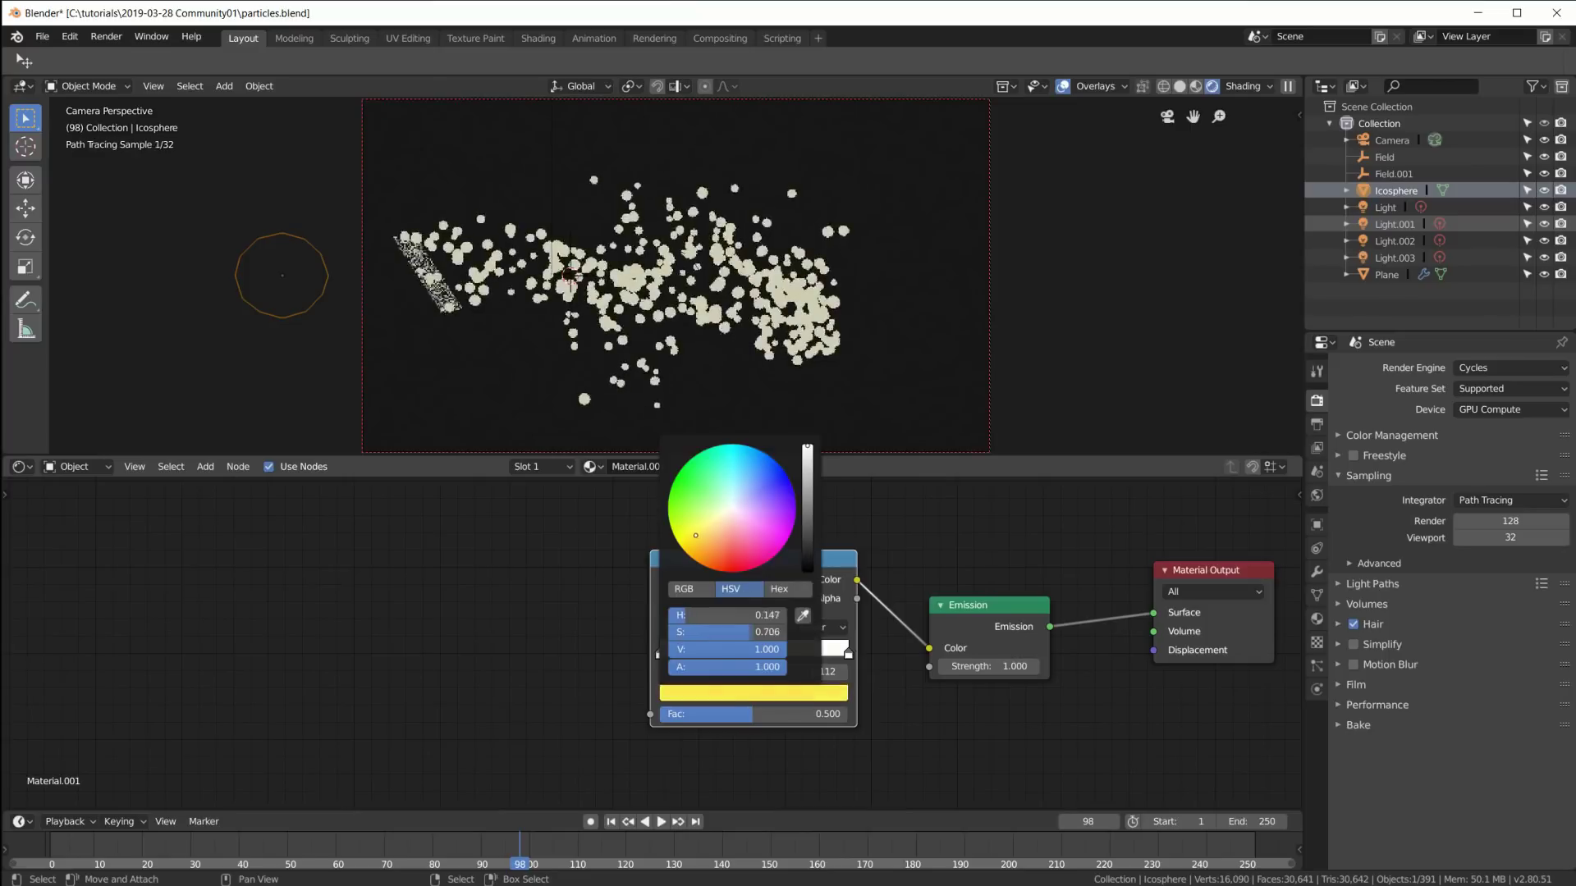
Step: Add another ramp stop colored orange-red, with hue 0.028 and saturation 0.709, and place it at position 0.871
left_click(667, 627)
left_click_drag(670, 654, 760, 660)
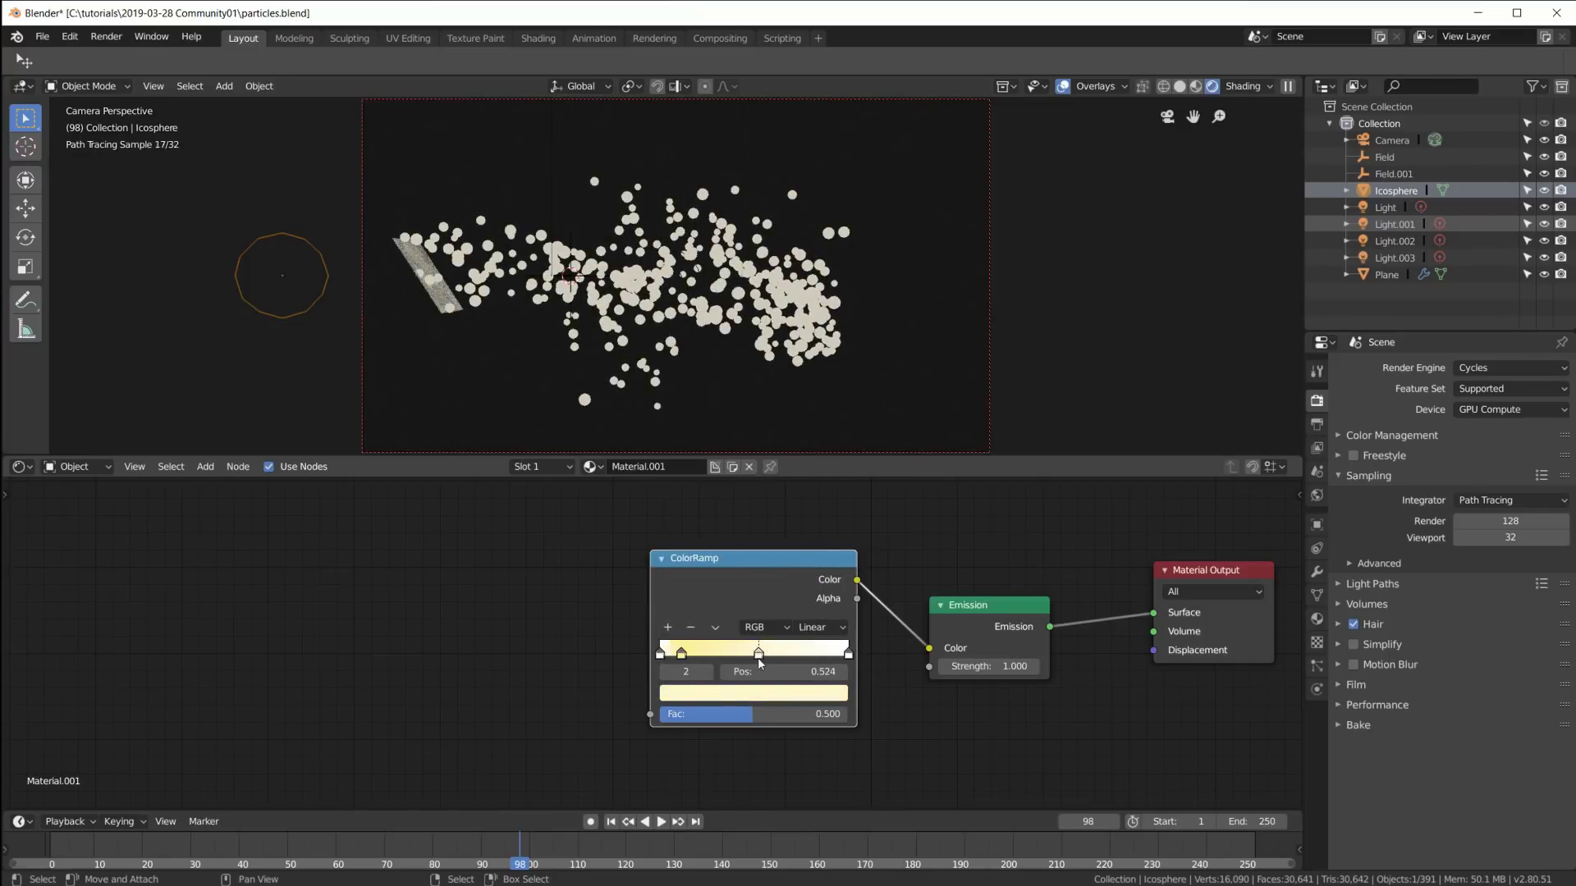
left_click(754, 693)
left_click_drag(731, 526, 721, 560)
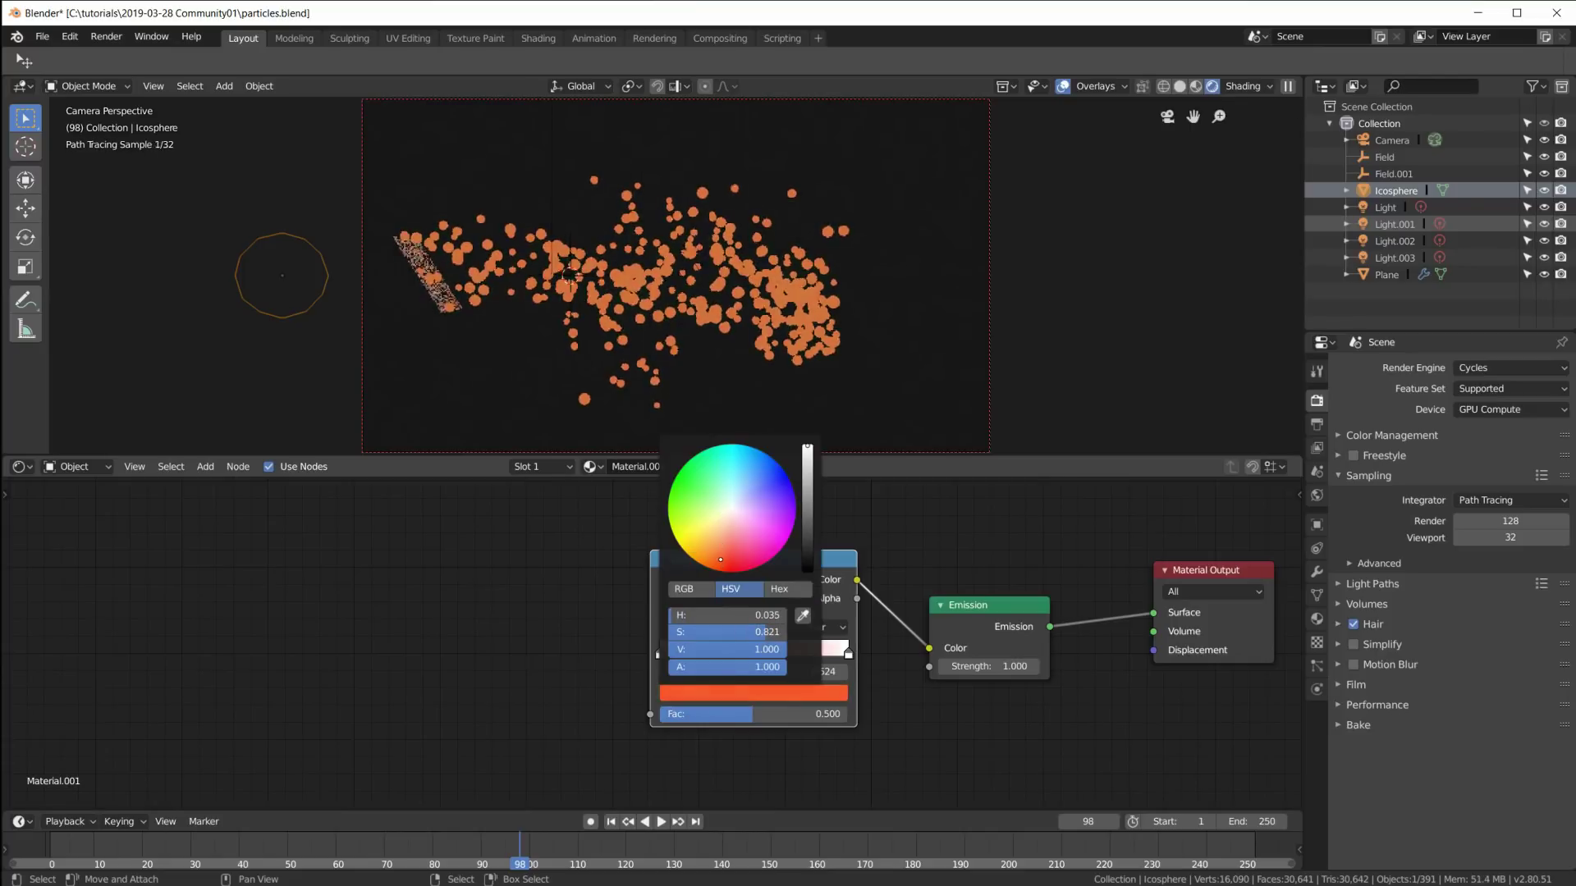
left_click_drag(758, 654, 829, 653)
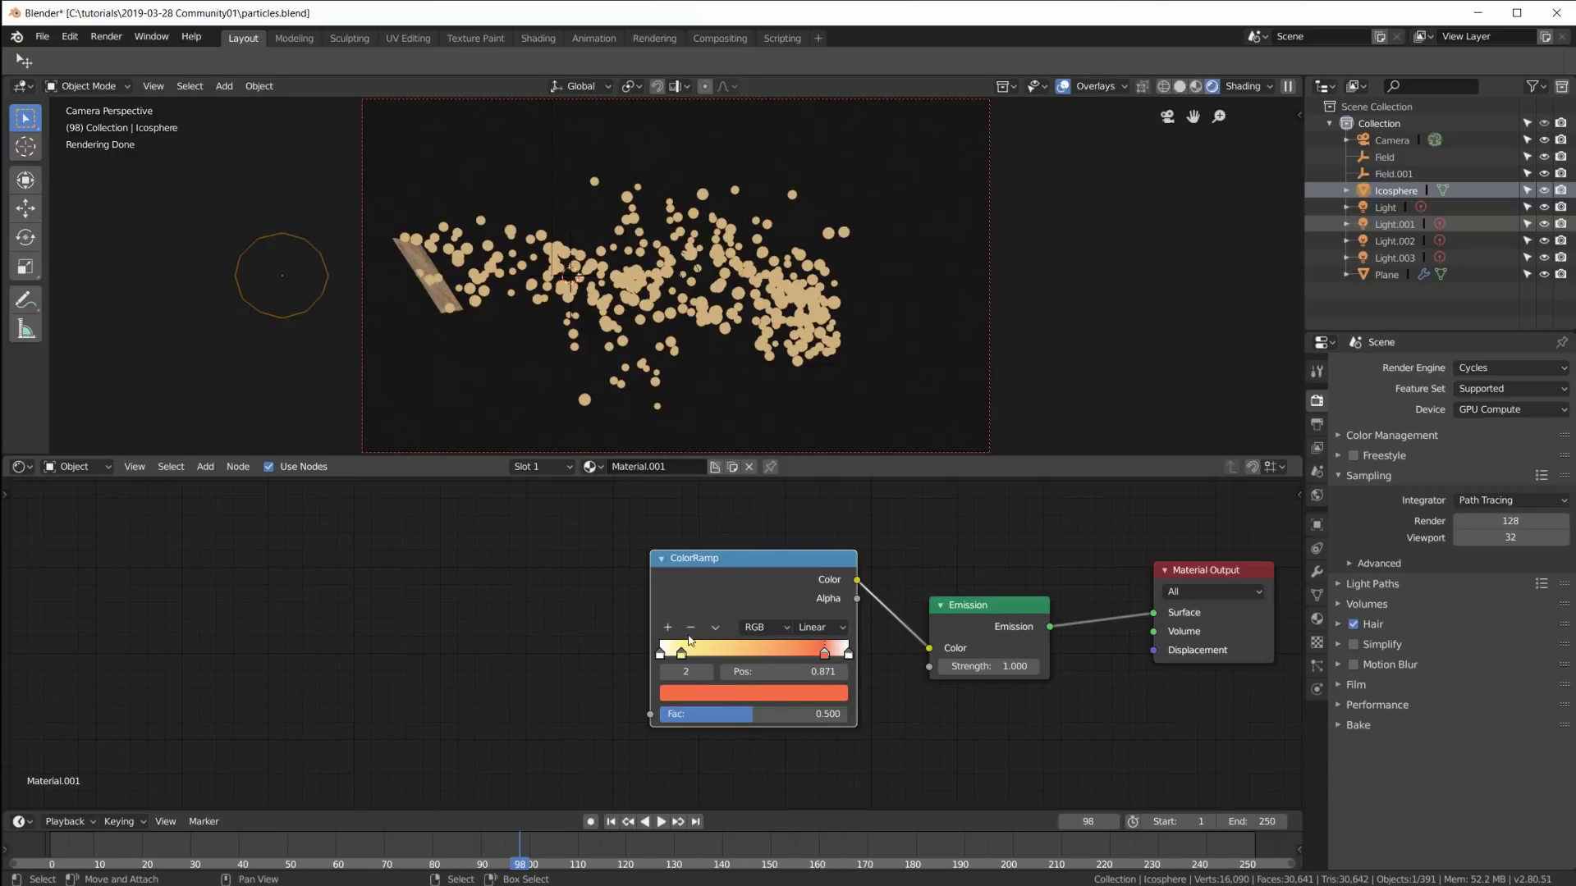
Step: Replace the white end stop with the orange-red one at position 1.000, recolored dark red with hue 1.000, saturation 0.927 and value 0.487
left_click(848, 657)
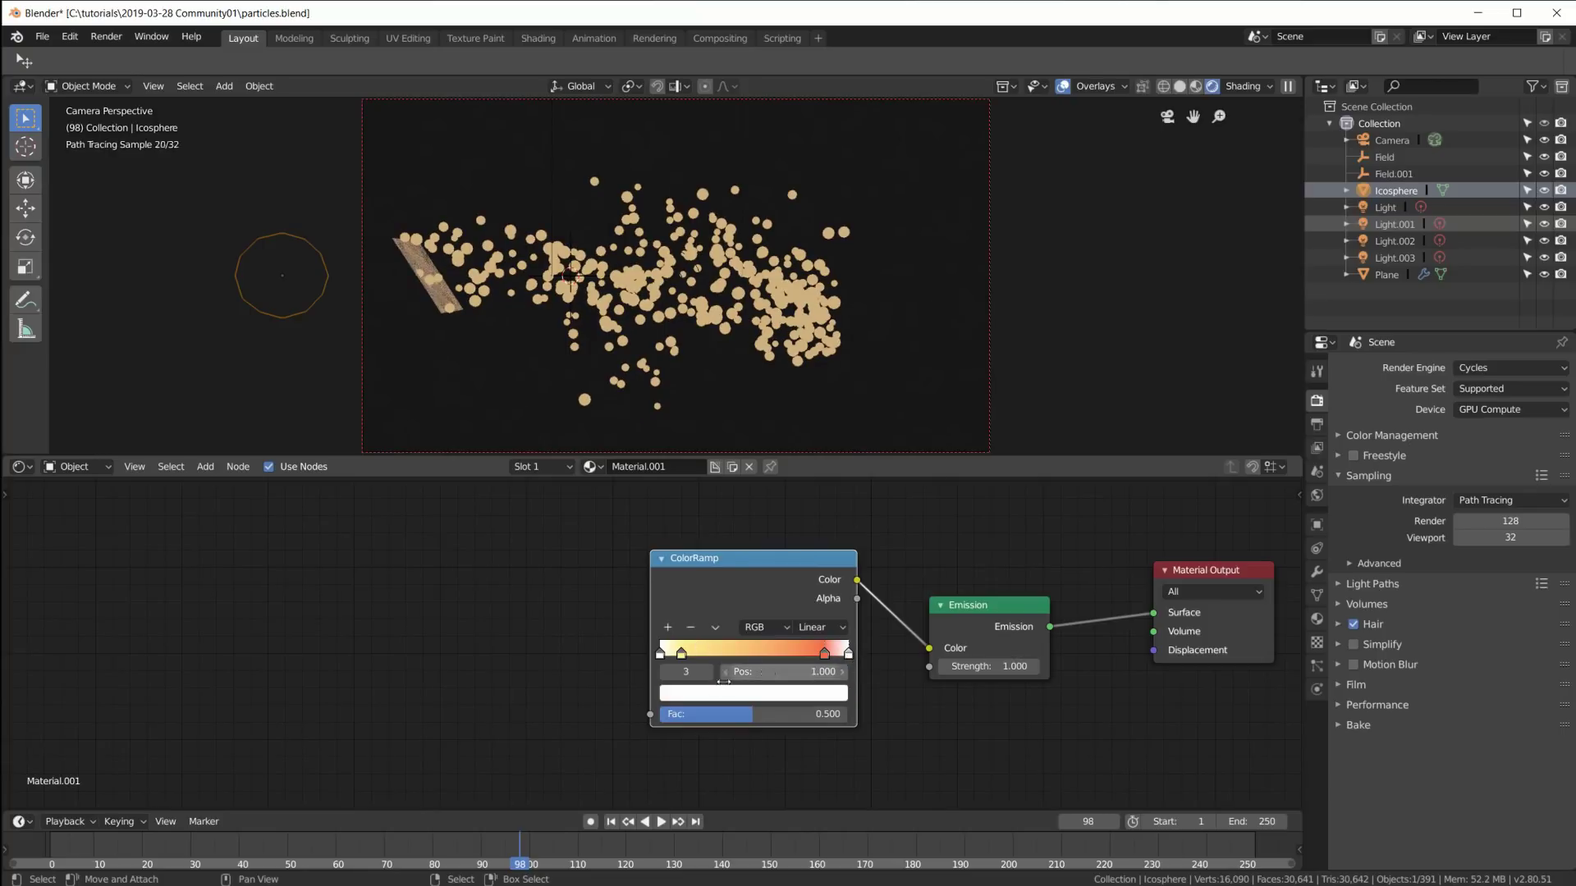
left_click(693, 628)
left_click(725, 689)
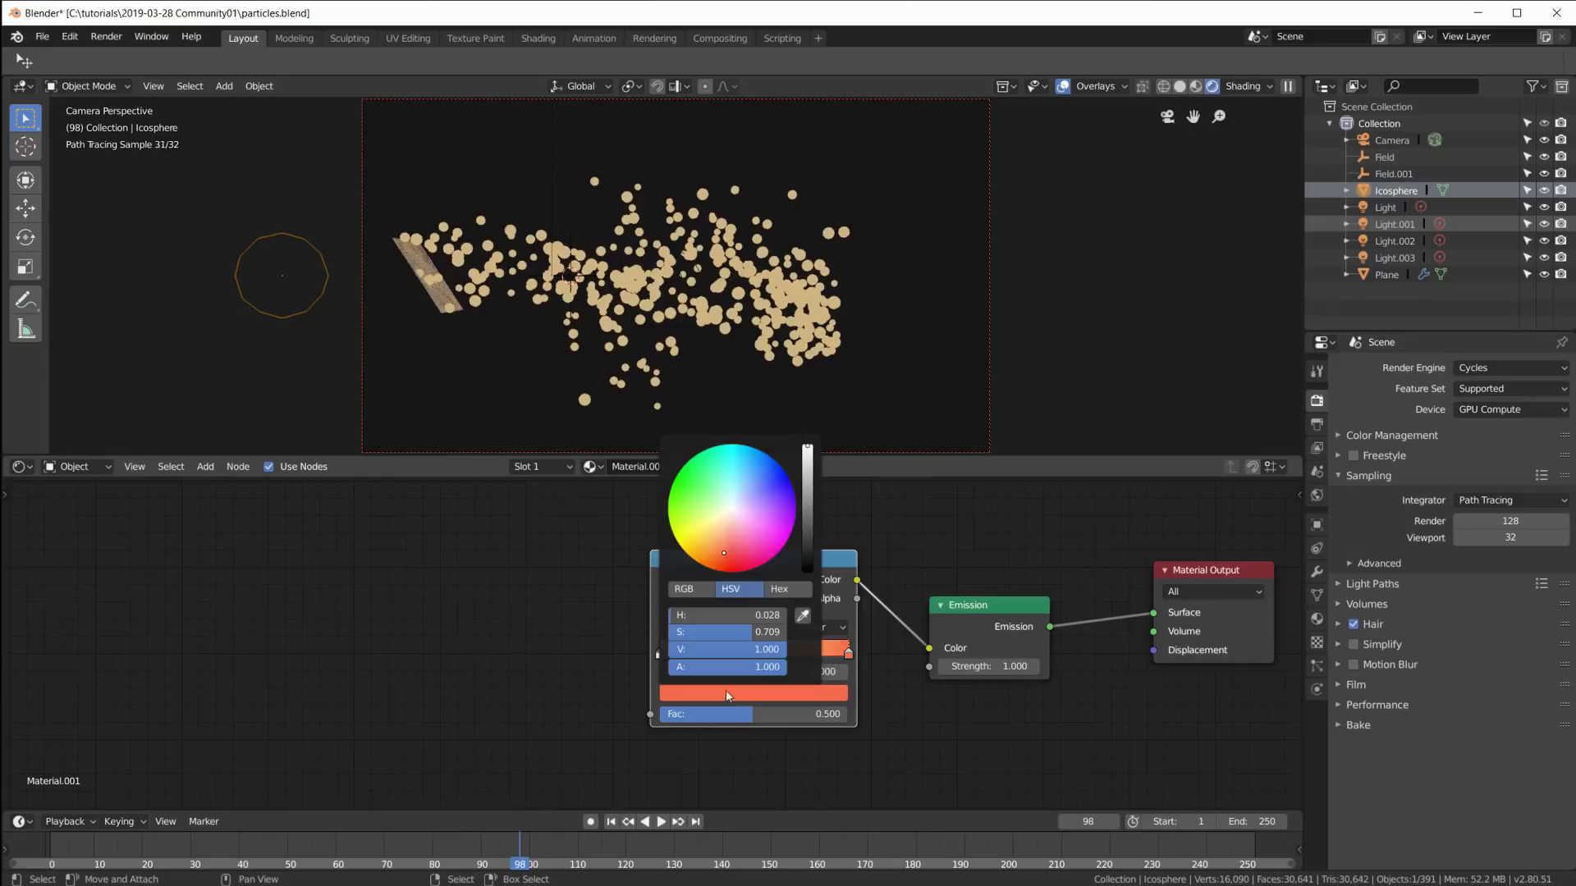
left_click_drag(724, 554, 732, 567)
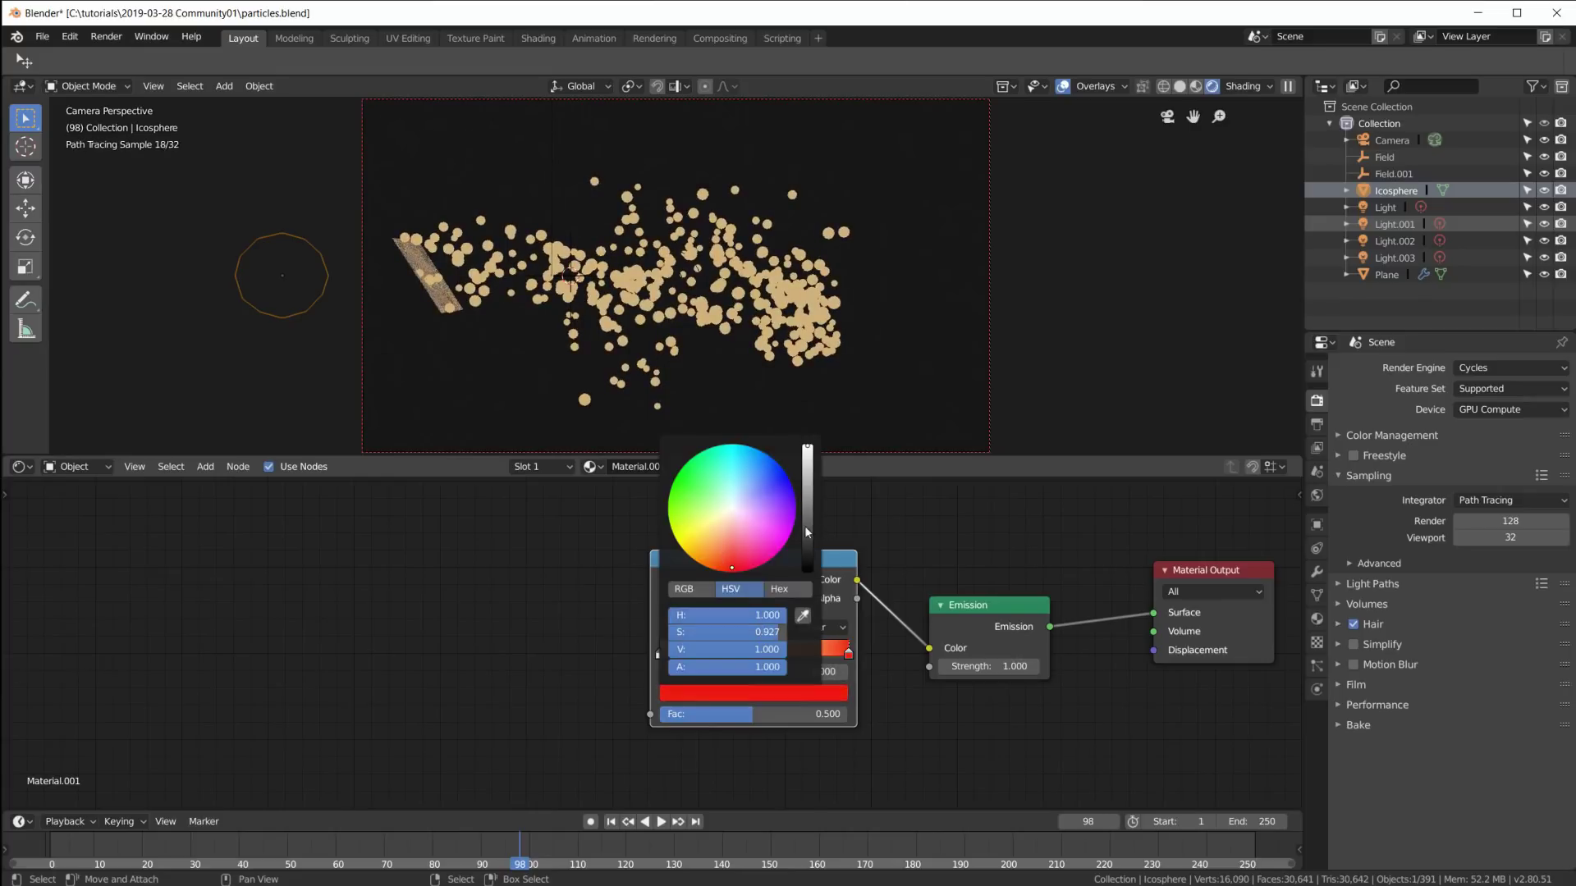
left_click_drag(804, 525, 807, 510)
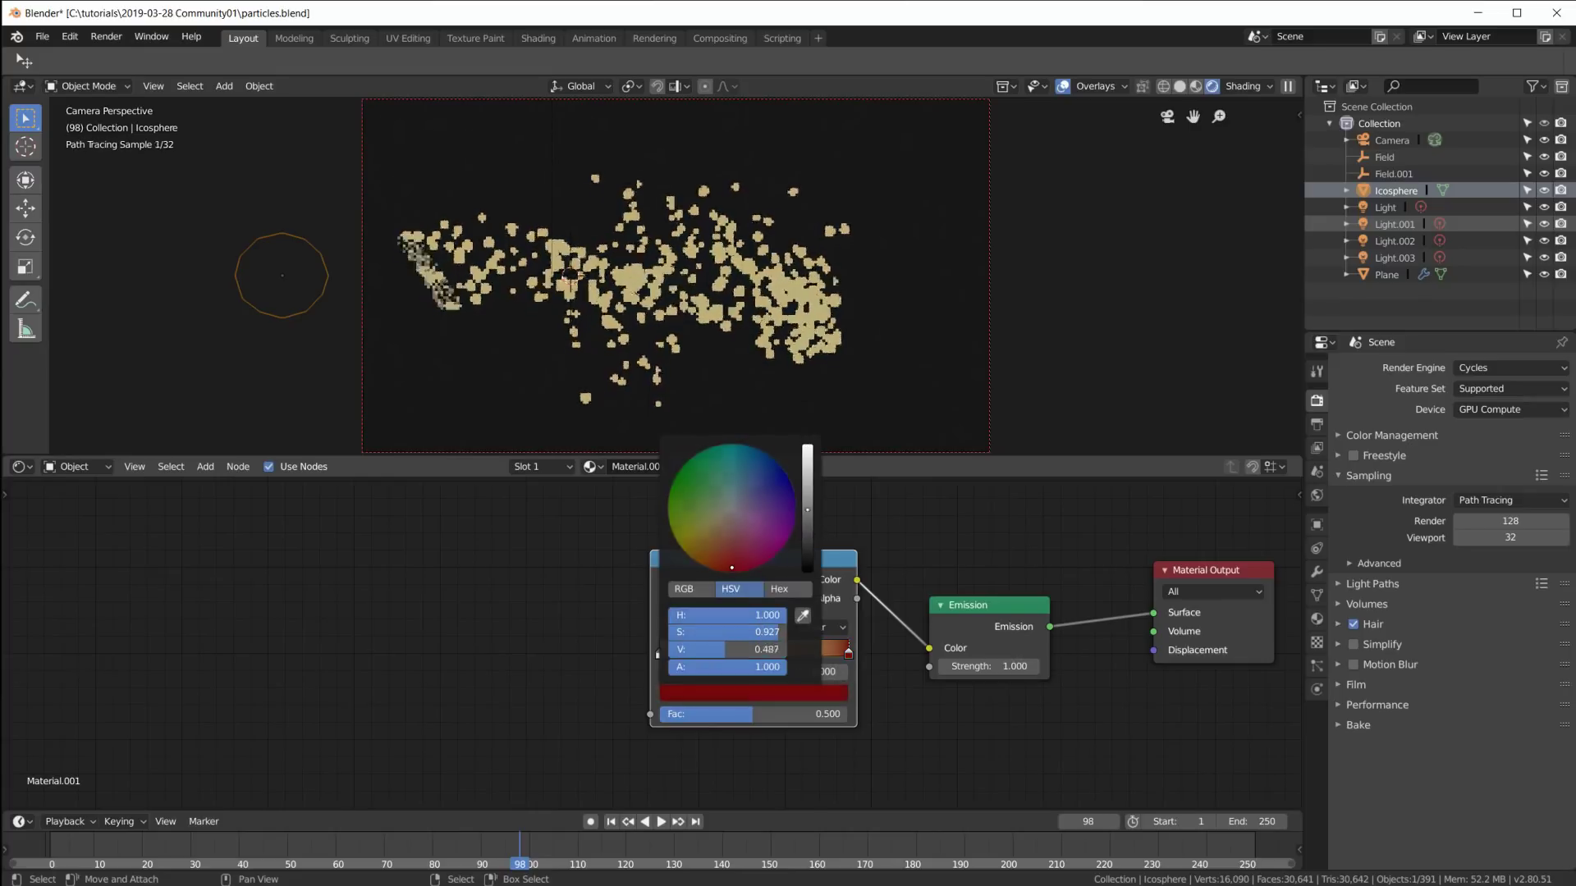
Step: Set the color ramp's interpolation to Ease and add an orange stop at position 0.547 between yellow and dark red
left_click(834, 627)
left_click(811, 648)
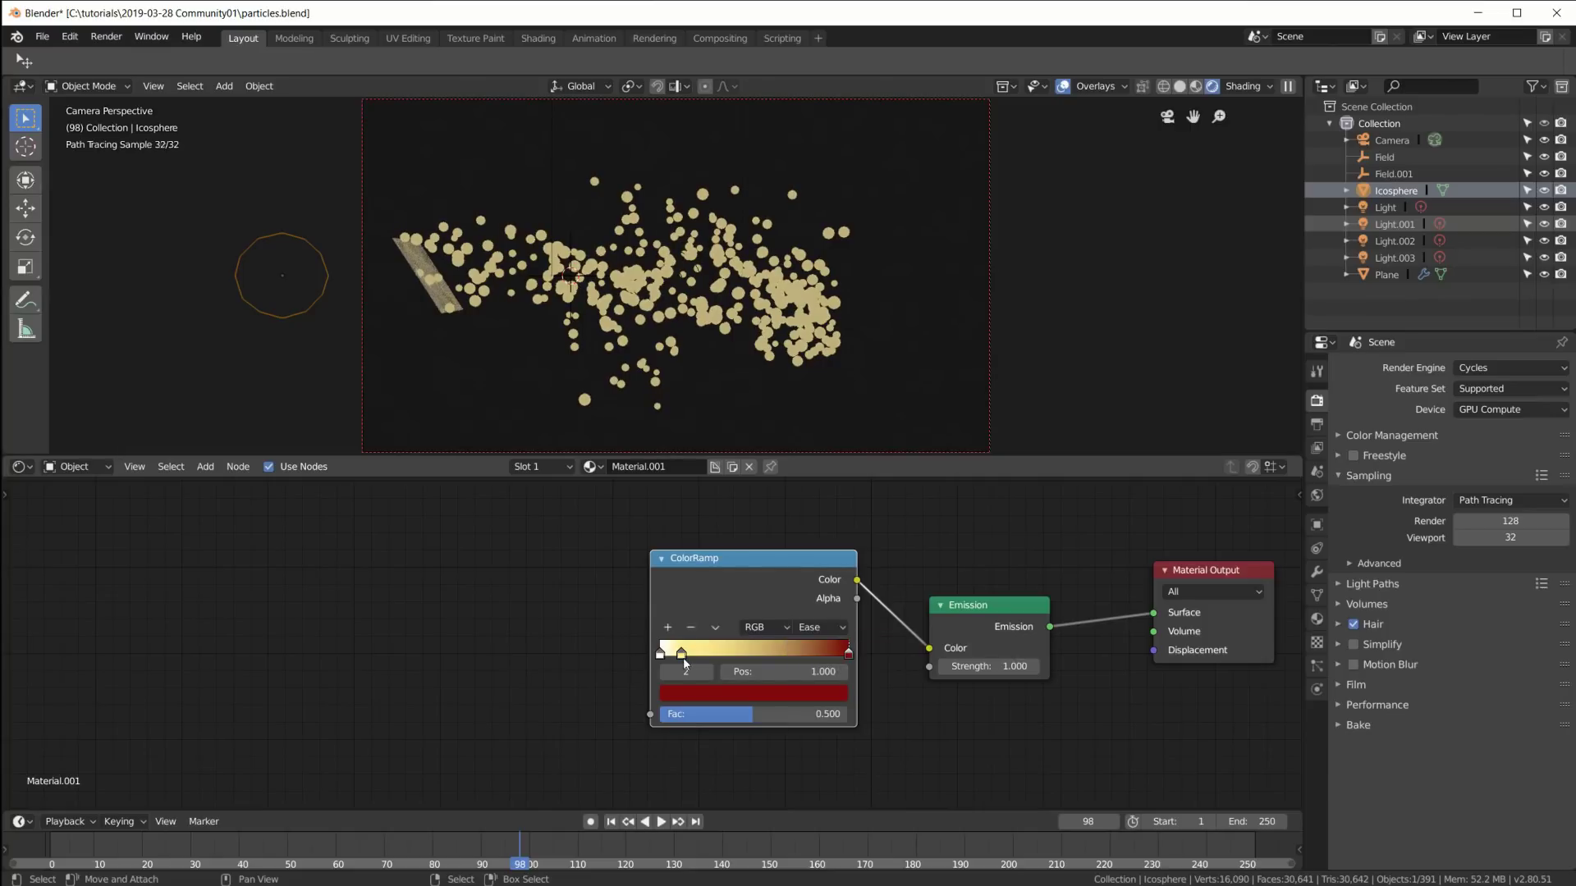
left_click_drag(682, 657, 712, 656)
left_click(725, 657, "ctrl")
mouse_move(686, 661)
left_mouse_down()
mouse_move(729, 659)
mouse_move(684, 666)
left_mouse_up()
left_click_drag(683, 659, 760, 659)
left_click(741, 698)
left_click(707, 545)
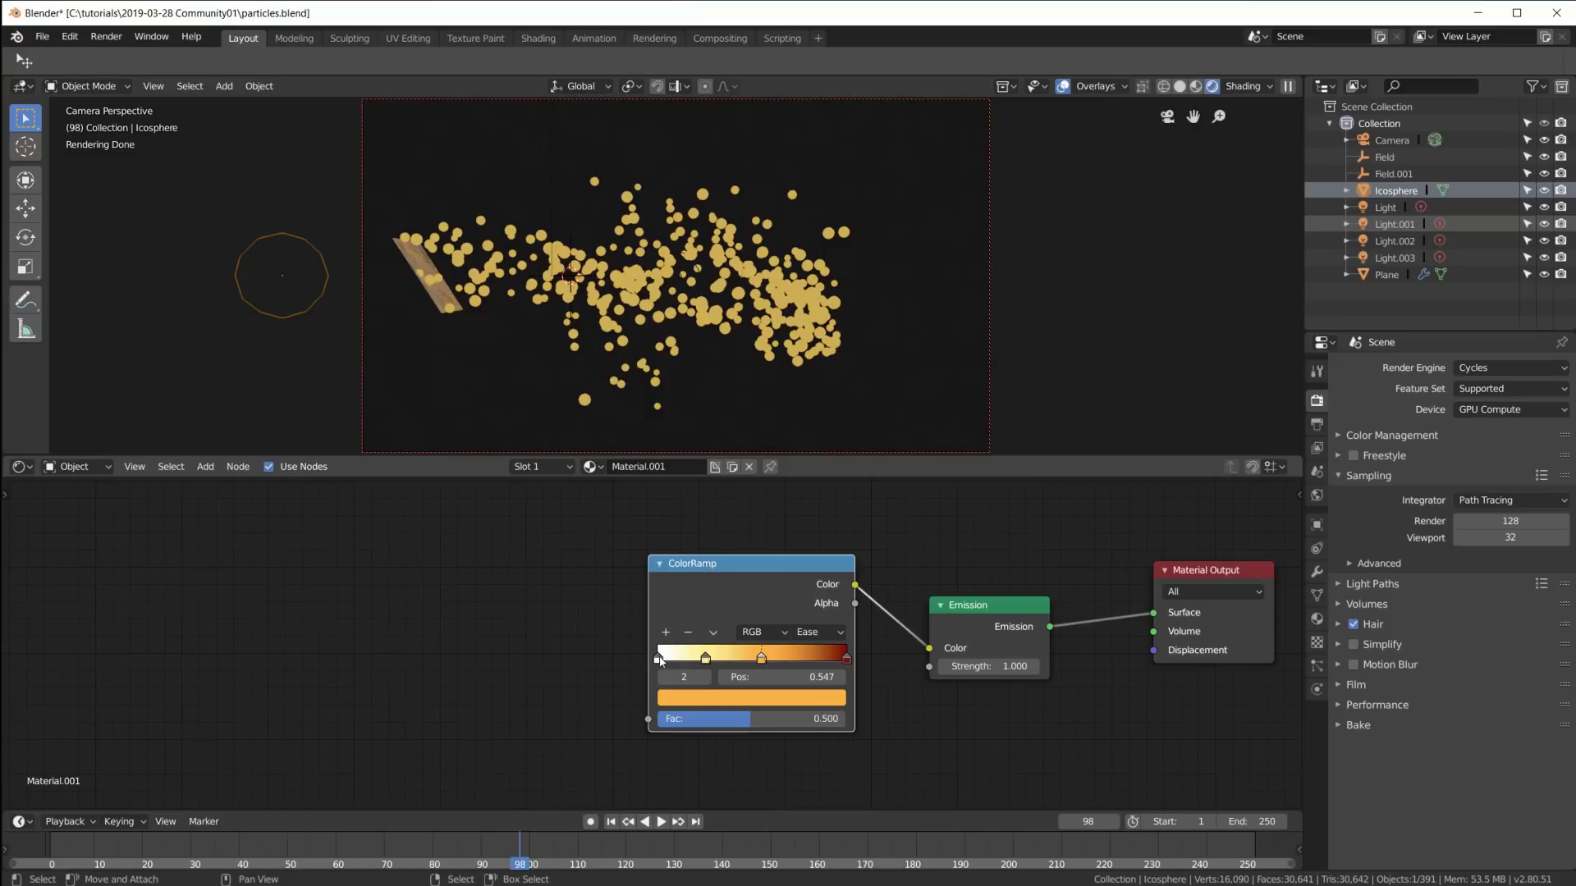
Step: Shift the ramp's yellow and orange stops toward the white end and move the dark red stop to position 0.917
left_click_drag(706, 658, 740, 659)
left_click(757, 658)
left_click_drag(845, 658, 828, 663)
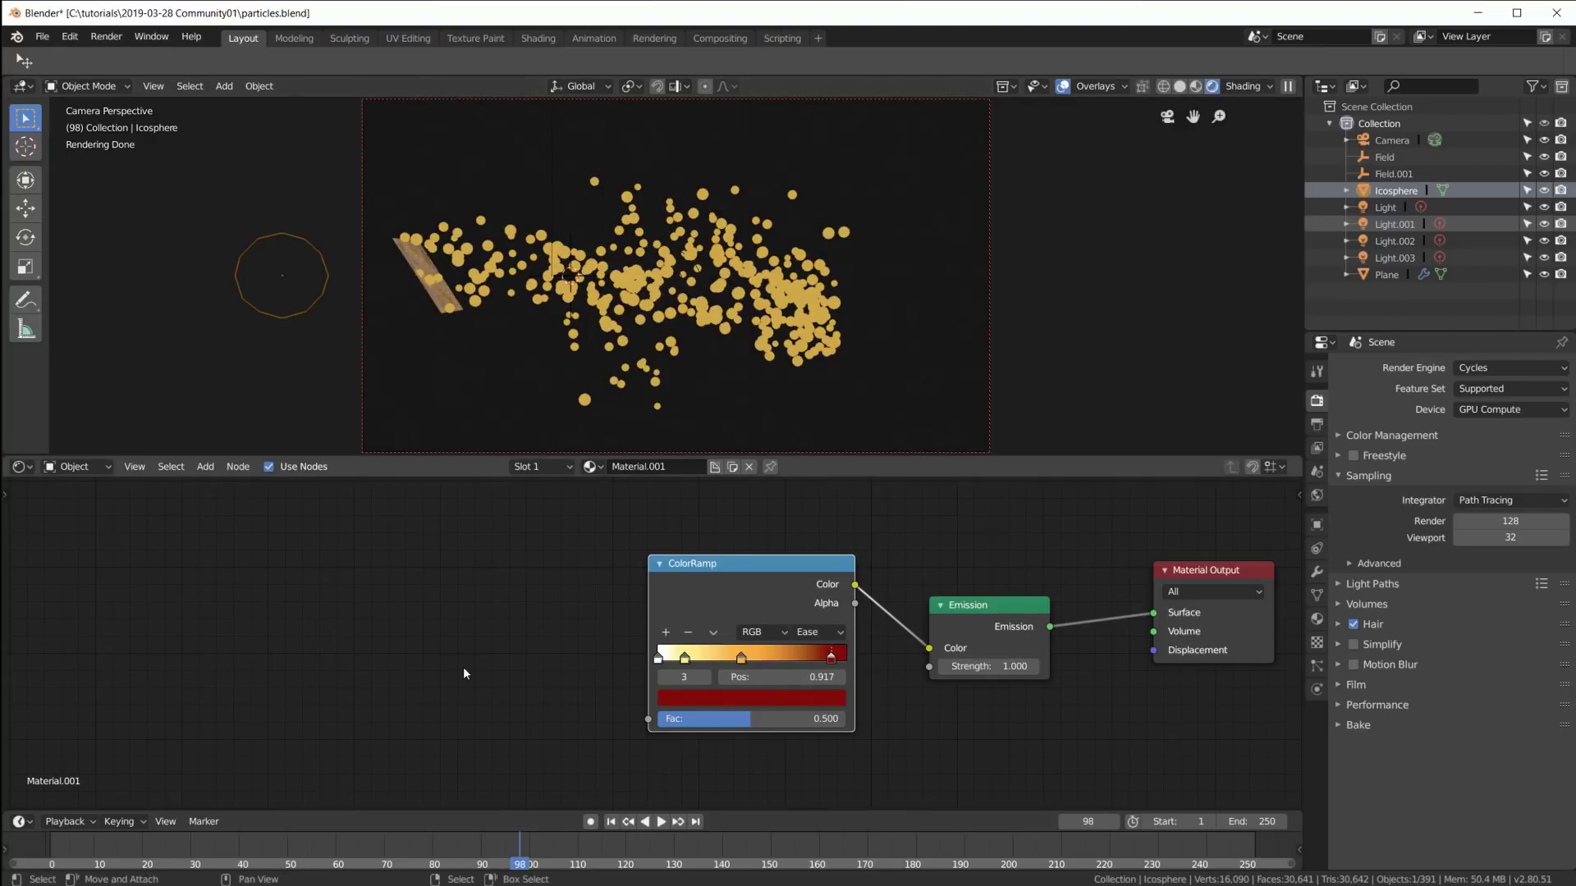
Step: Add a Particle Info node and place it well before the ColorRamp, leaving space for another node between them
key("shift+a")
mouse_move(390, 520)
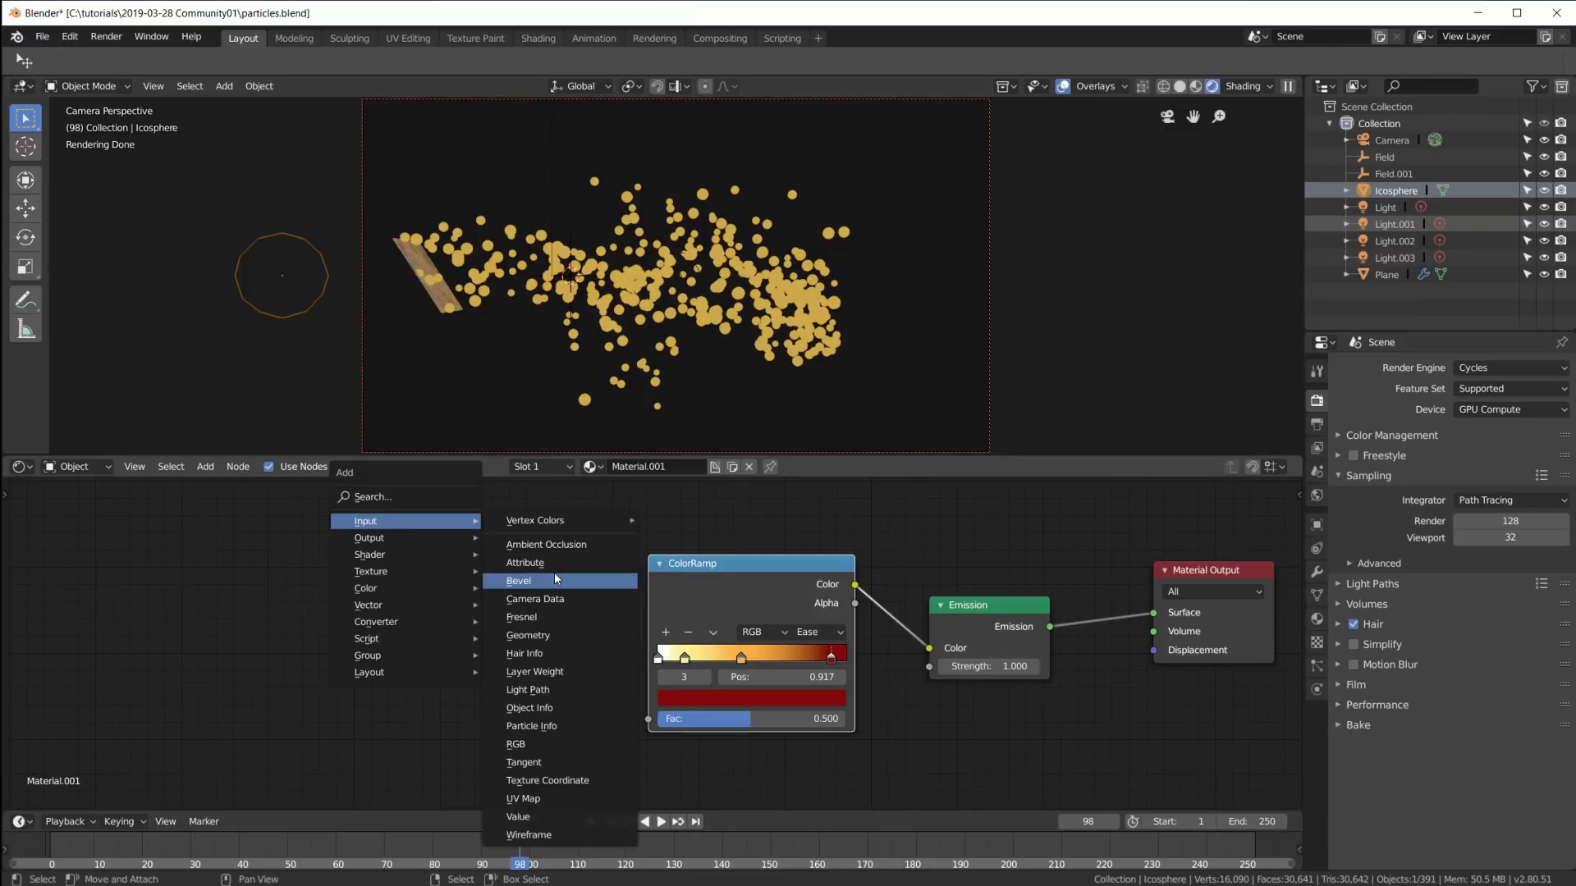
left_click(532, 726)
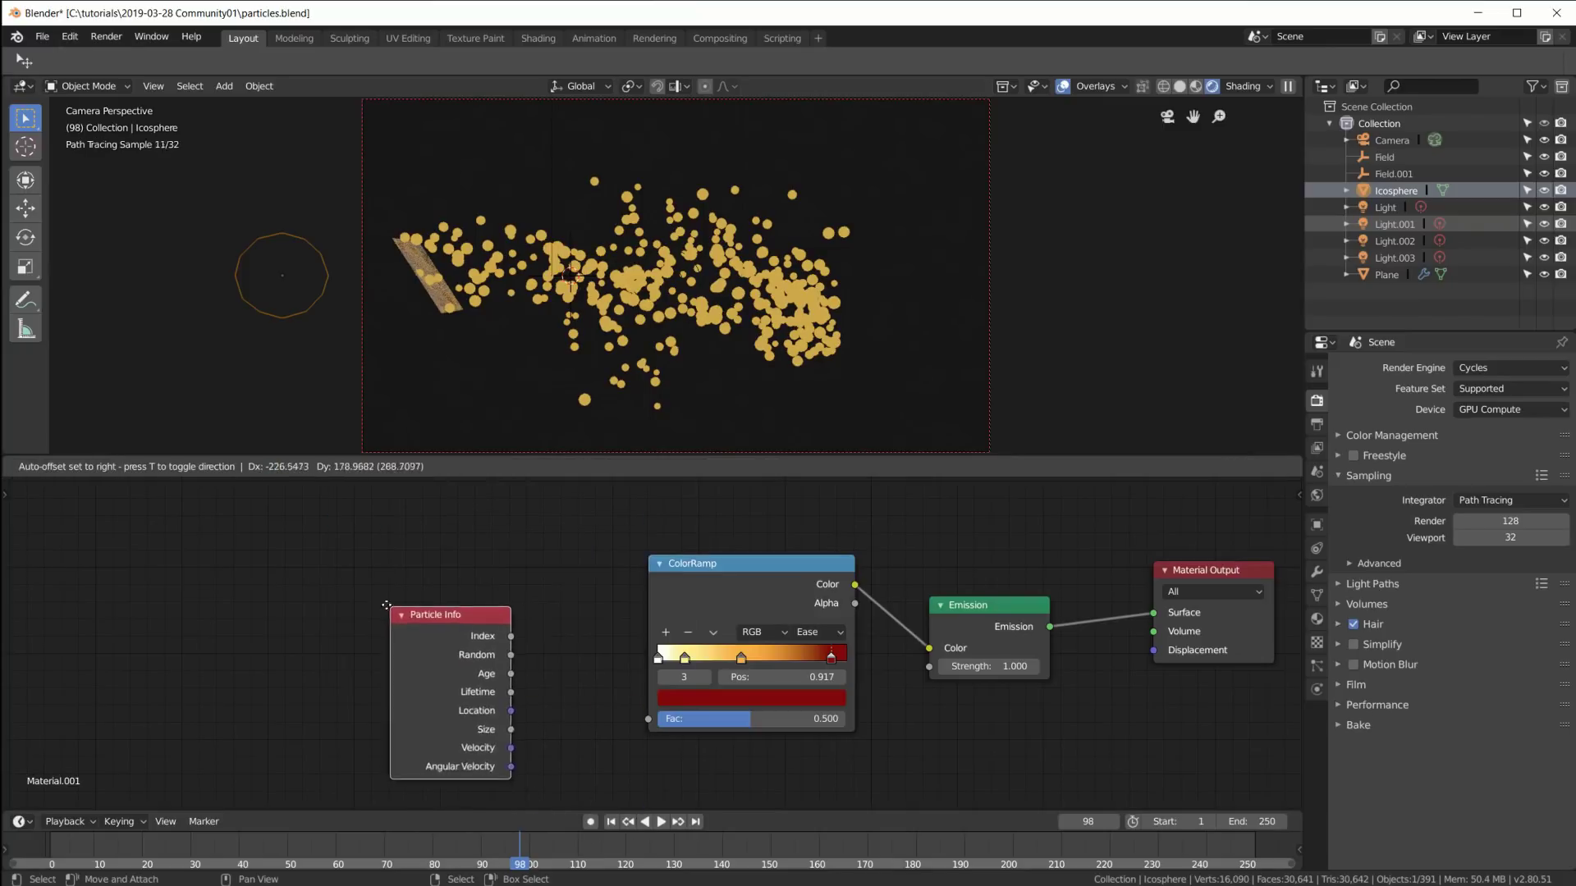
left_click(359, 557)
left_click_drag(412, 566, 347, 563)
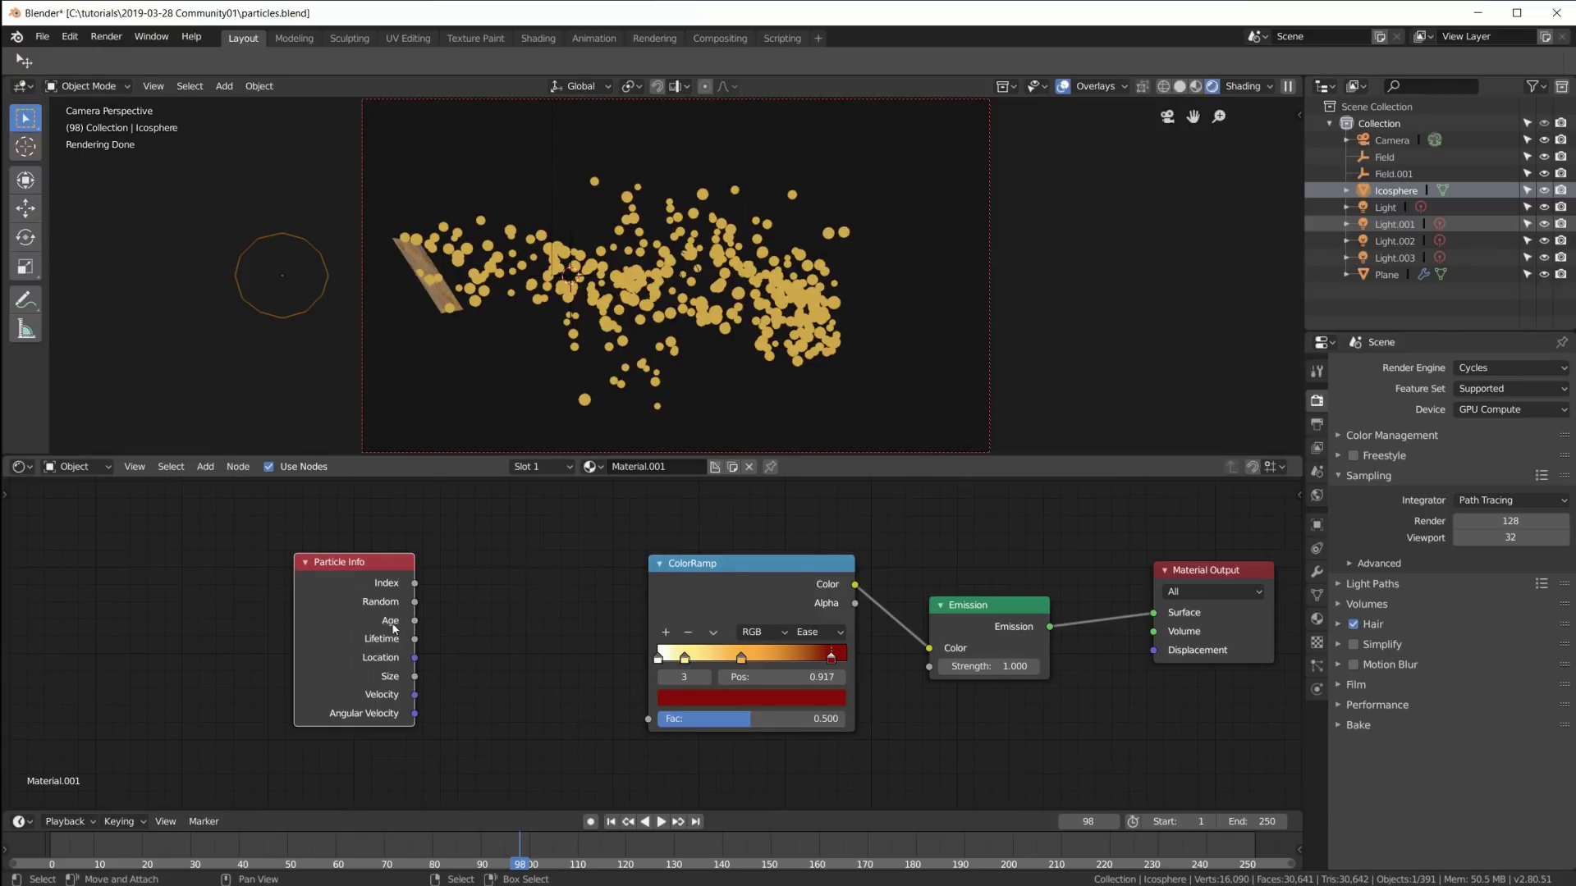
Step: Examine the emitter plane's particle Lifetime and Lifetime Randomness settings, and return to the icosphere's material nodes
left_click(1318, 669)
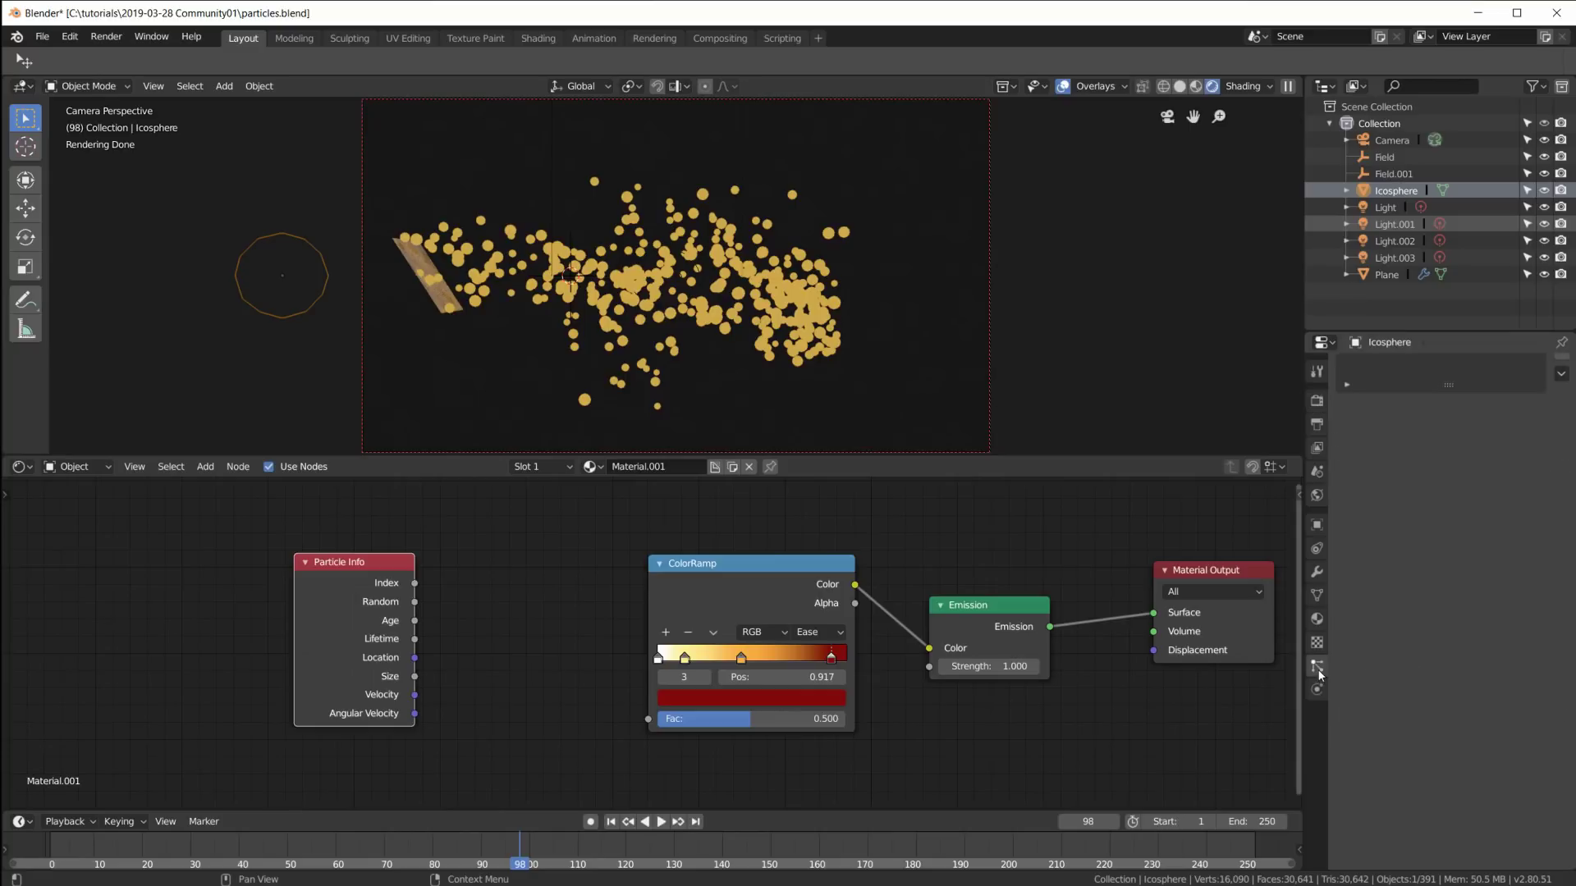
left_click(1387, 275)
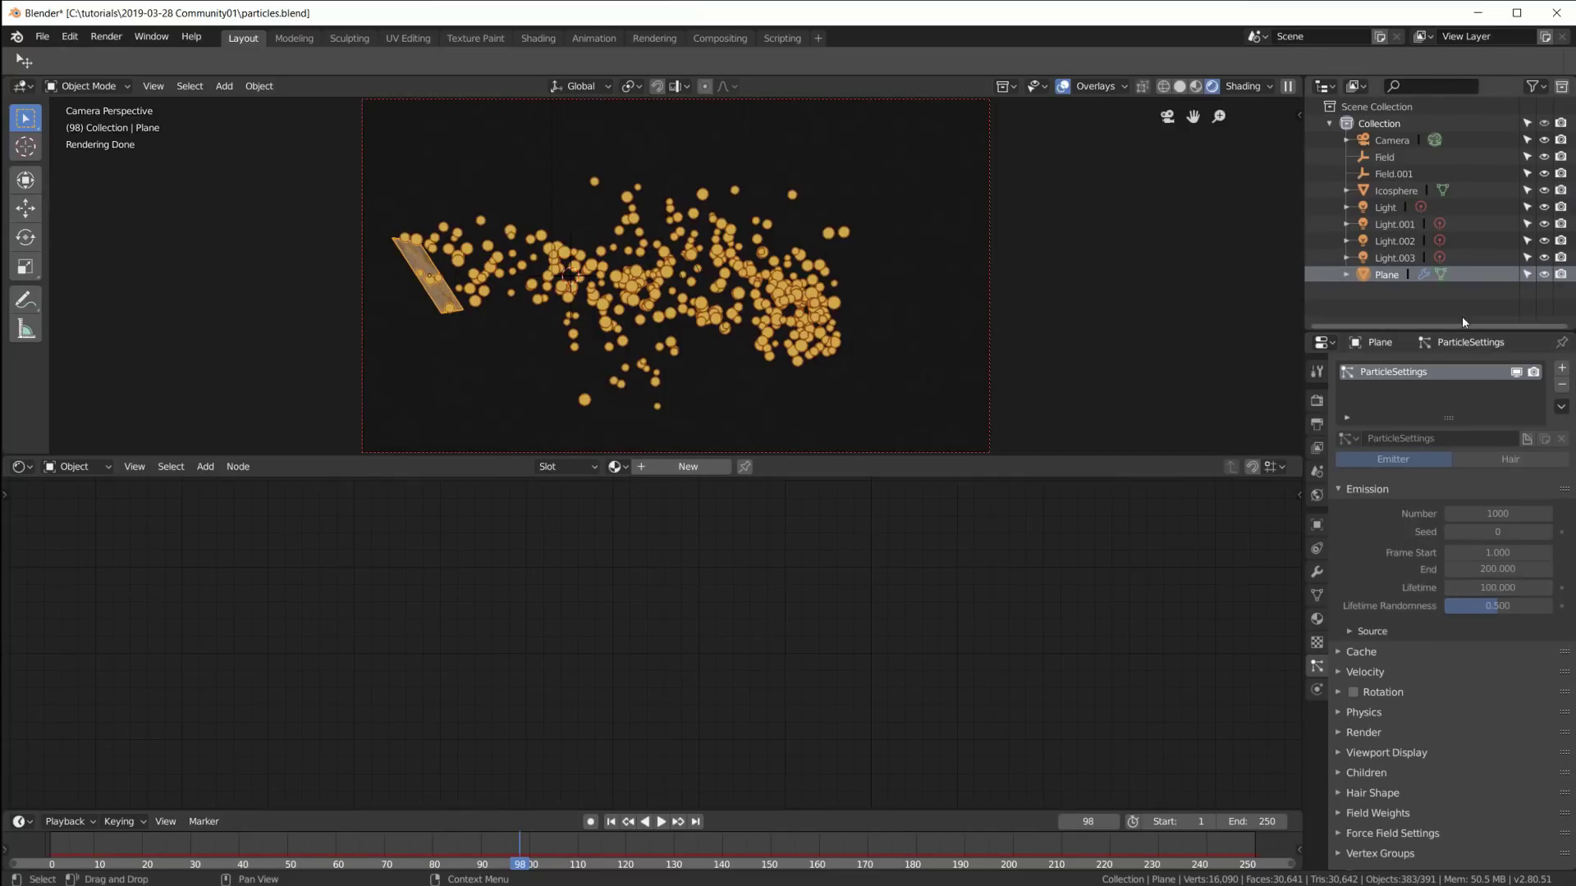
left_click(1400, 190)
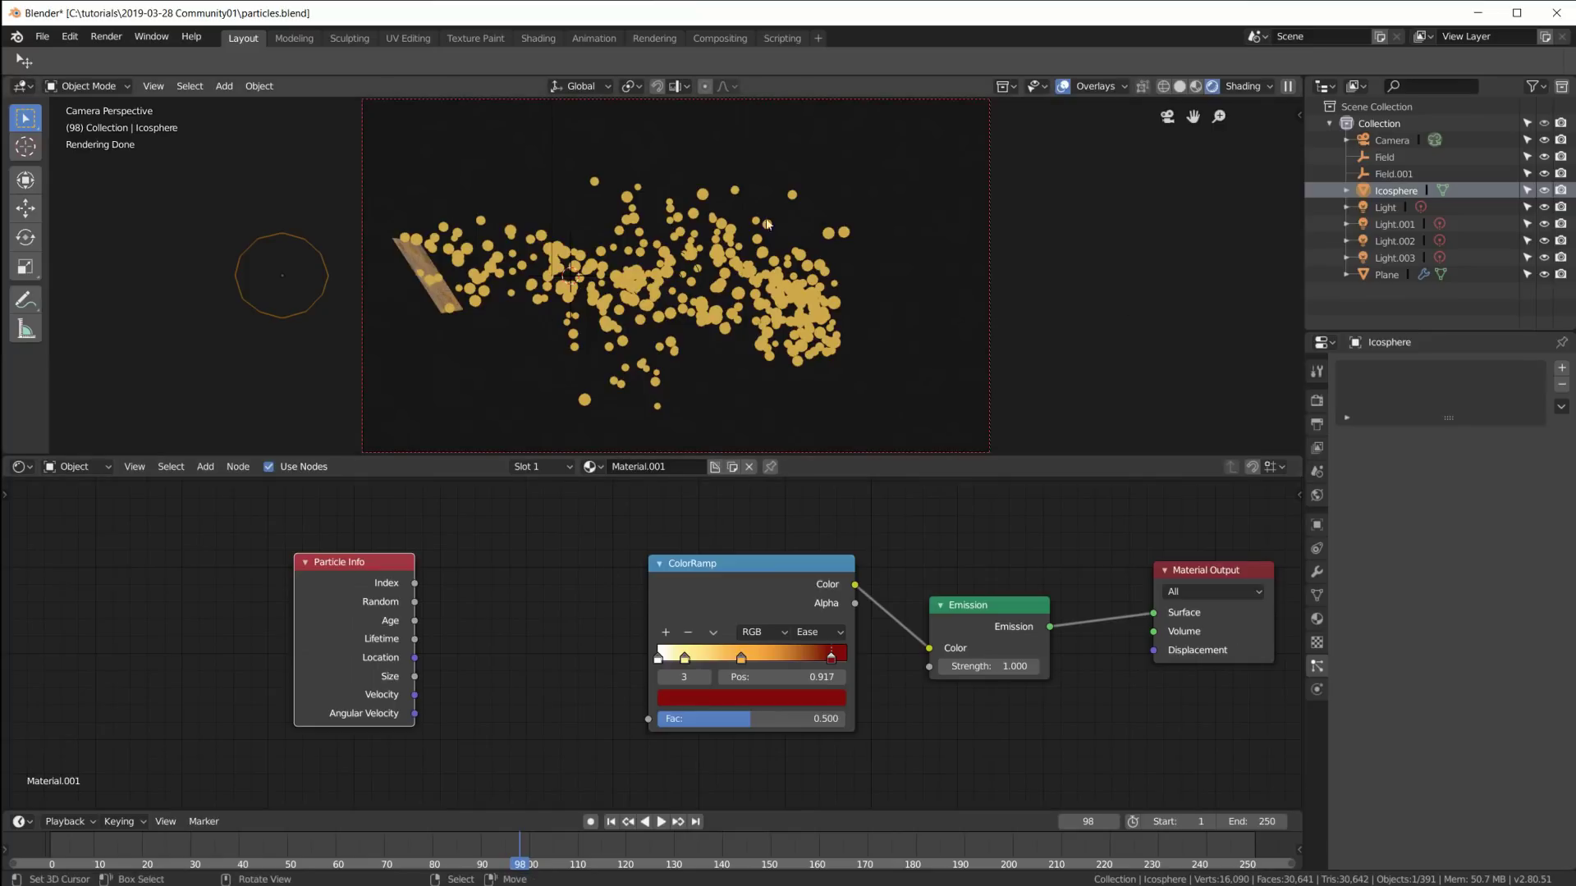
left_click(409, 271)
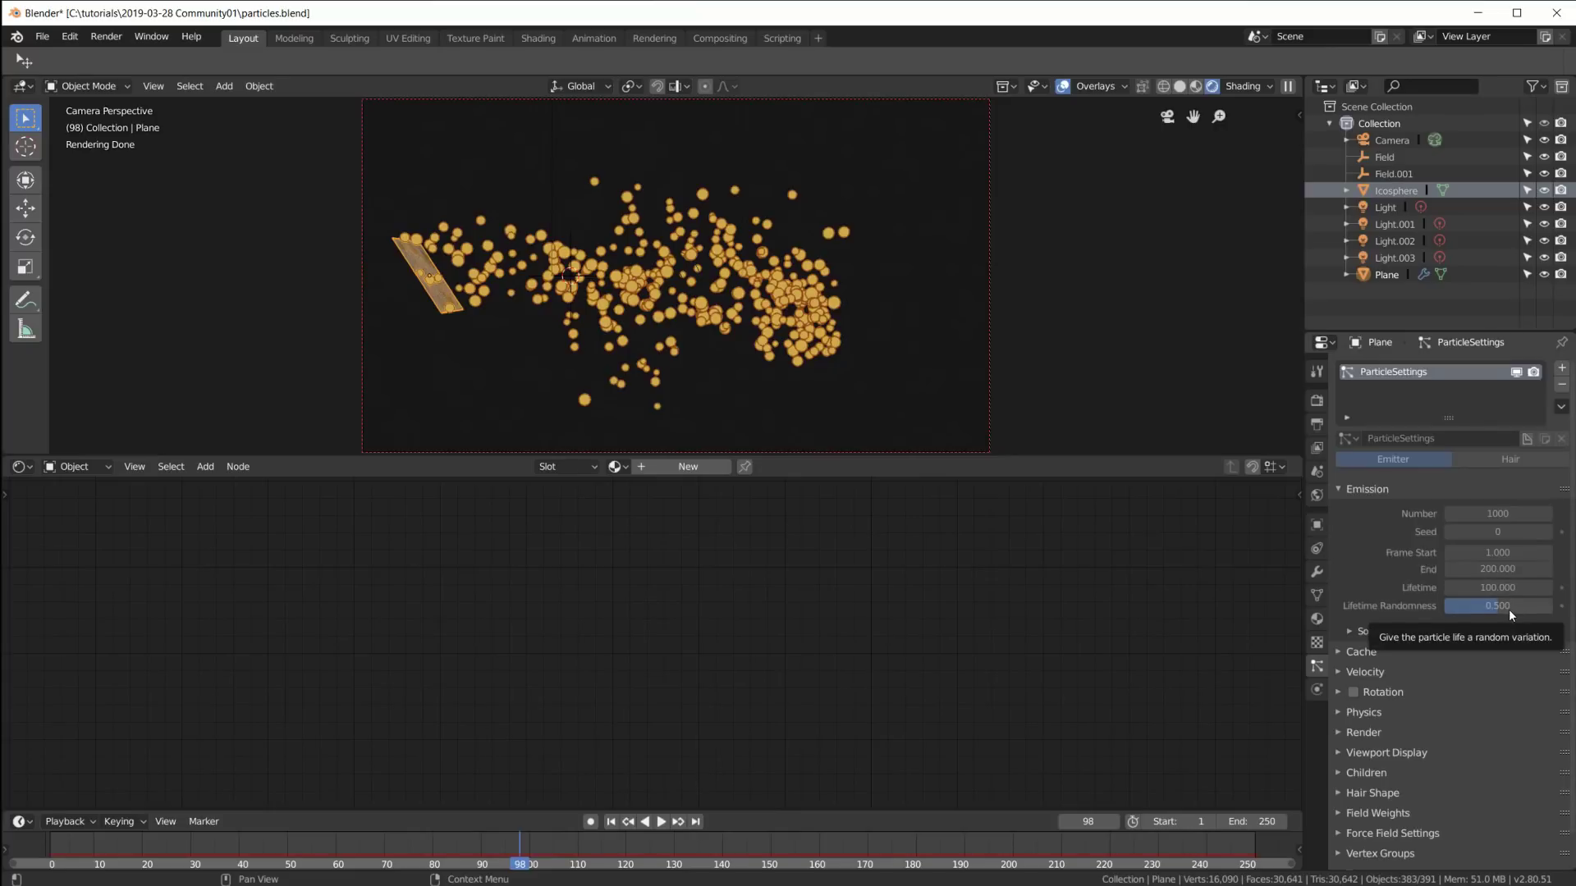
left_click(1392, 275)
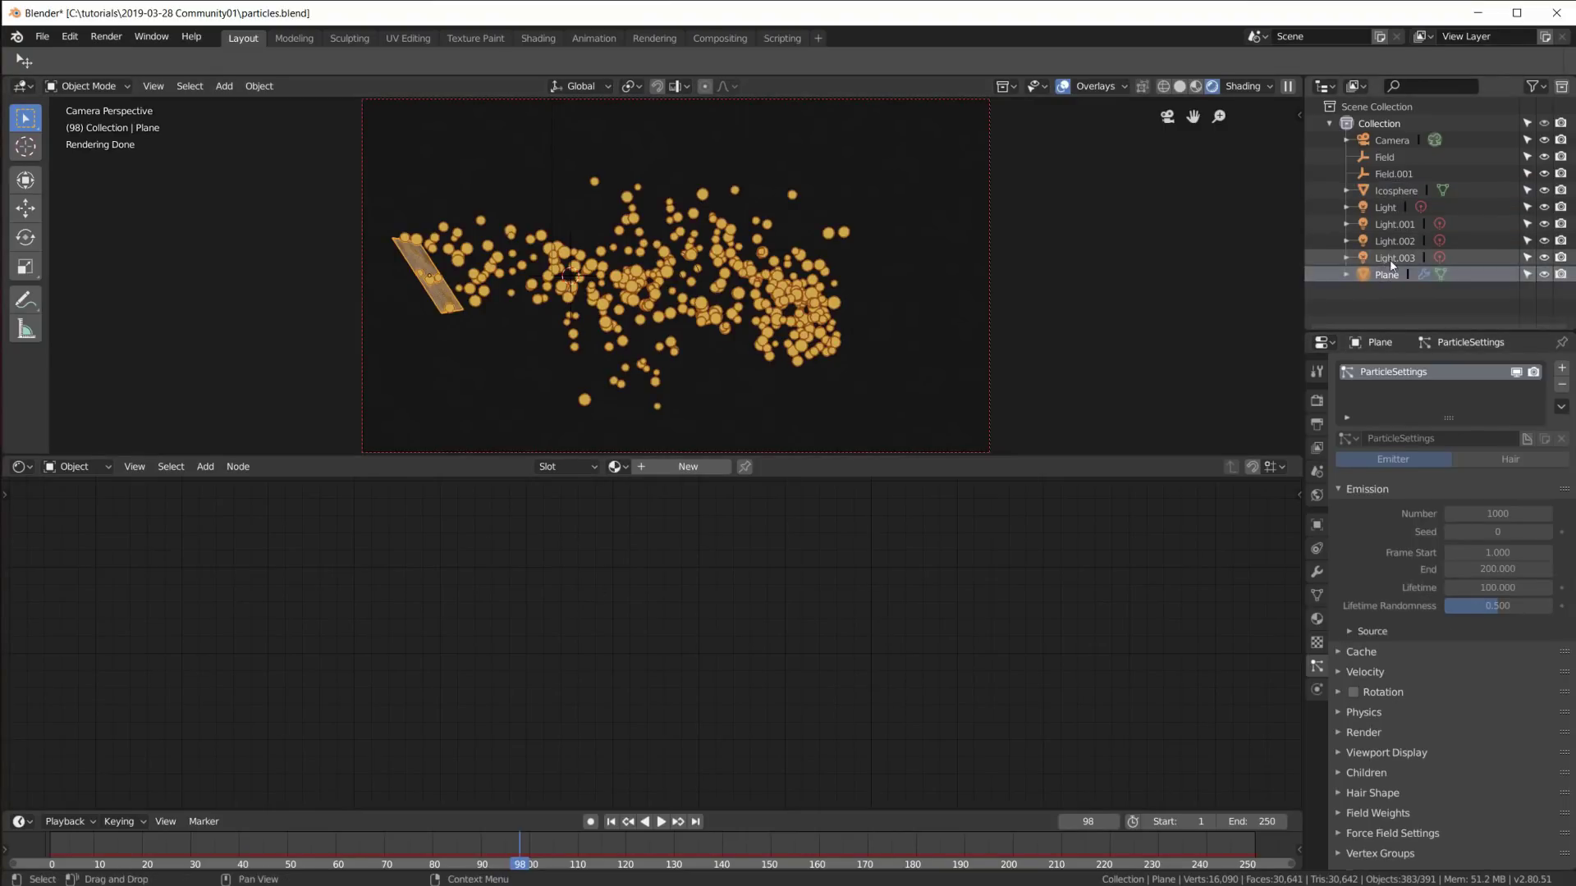
left_click(1395, 190)
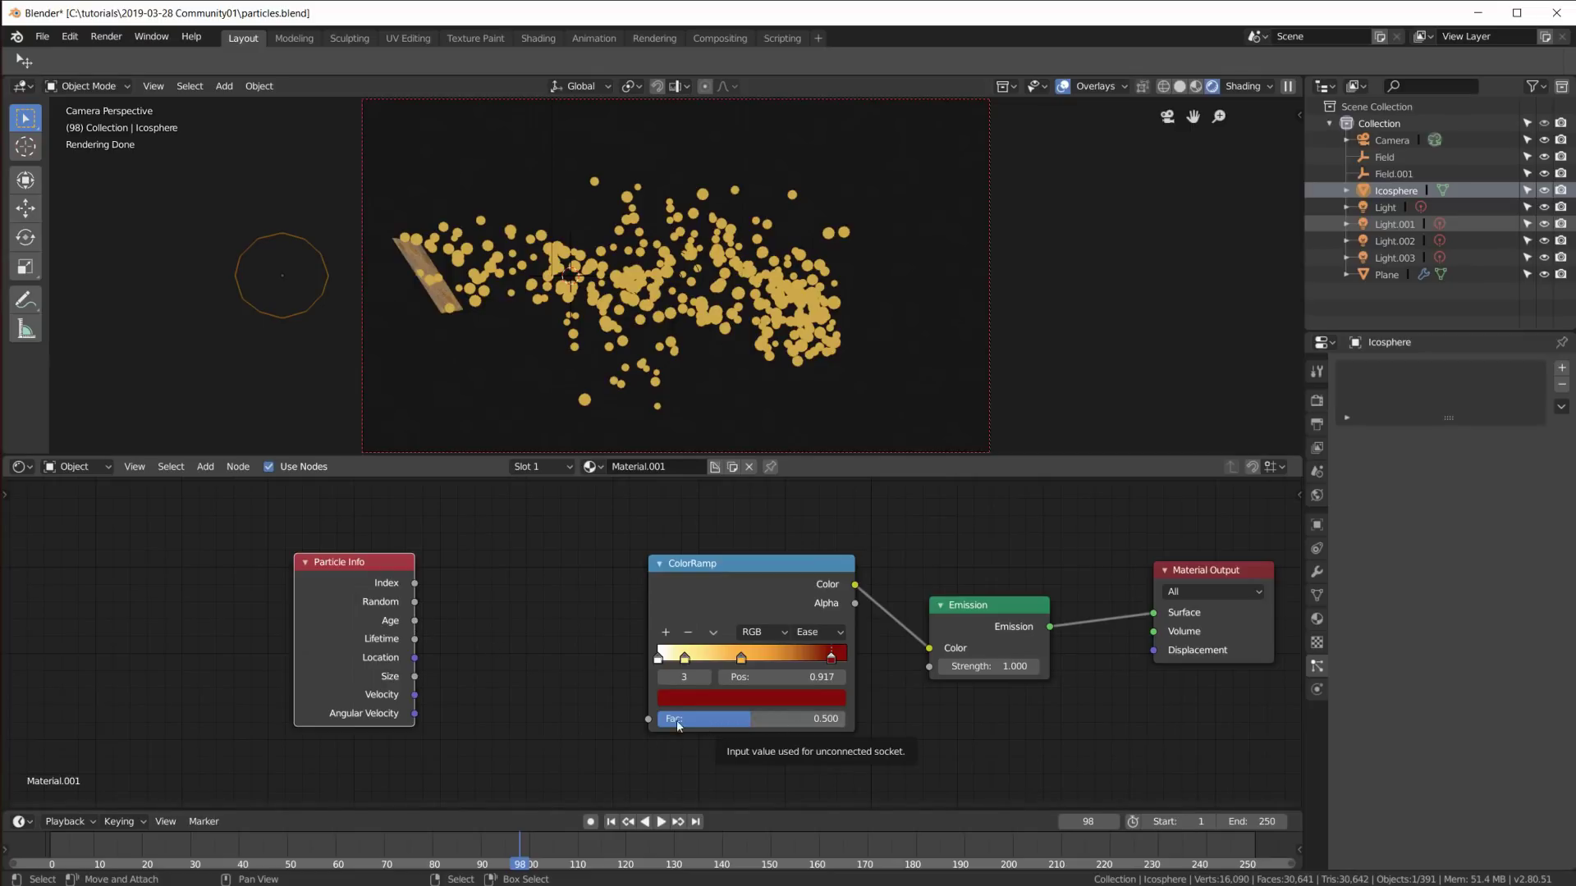
Step: Add a Math node between the Particle Info and ColorRamp nodes and set its operation to Divide
key("shift+a")
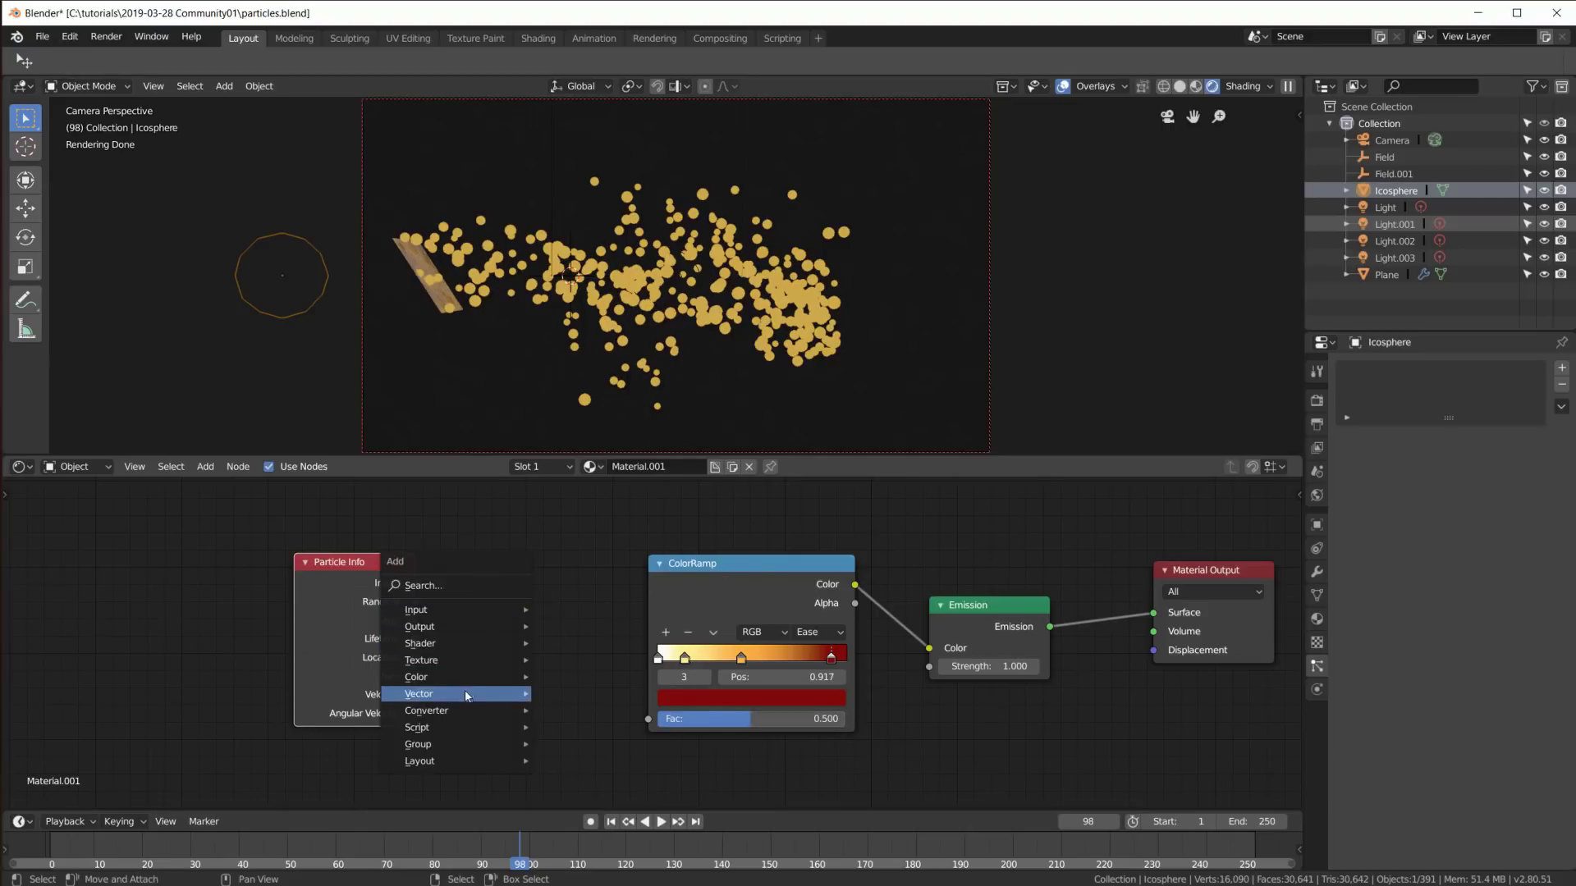
mouse_move(455, 709)
left_click(576, 603)
left_click(510, 612)
left_click(510, 616)
left_click(497, 558)
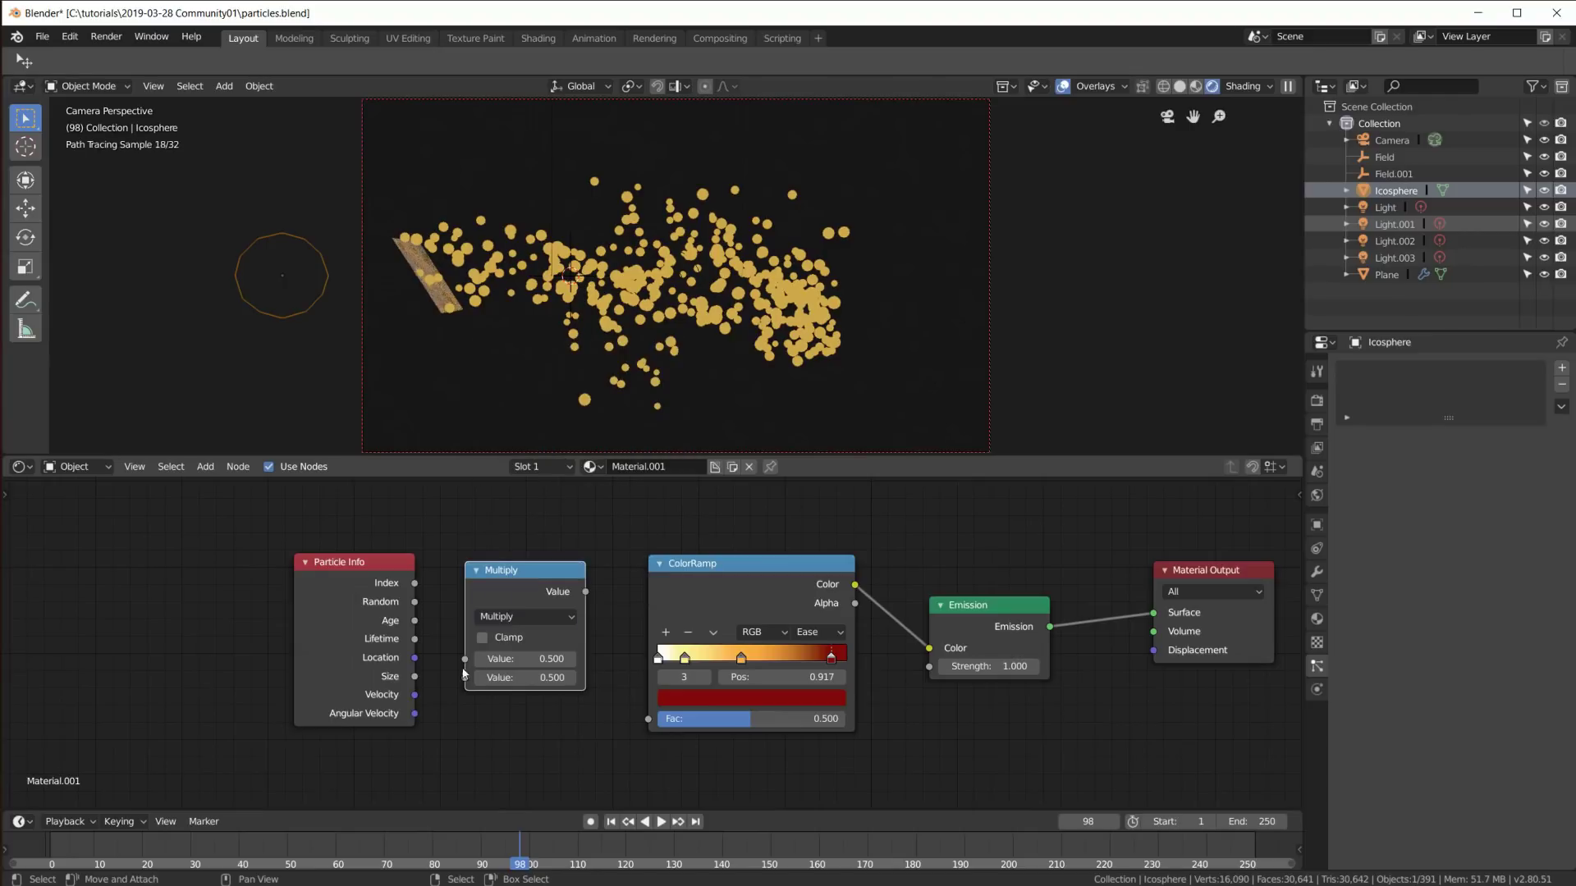
left_click(500, 617)
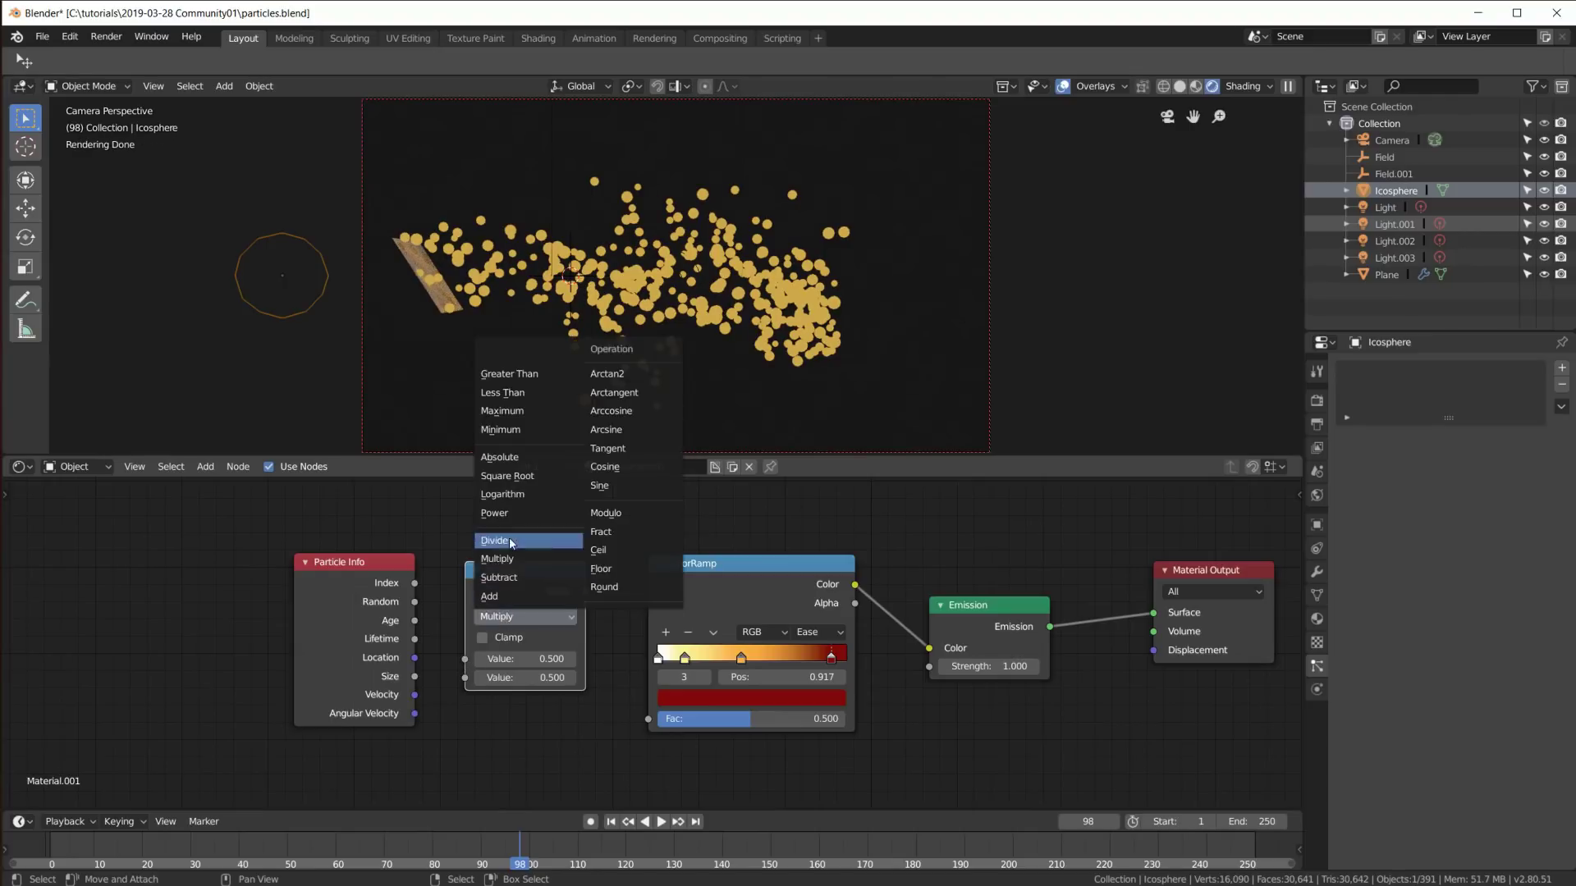
left_click(496, 538)
Step: Divide the particle Age by Lifetime by linking both to the Divide node, and connect the result to the ColorRamp's Fac
left_click_drag(464, 658, 415, 621)
left_click_drag(466, 678, 415, 638)
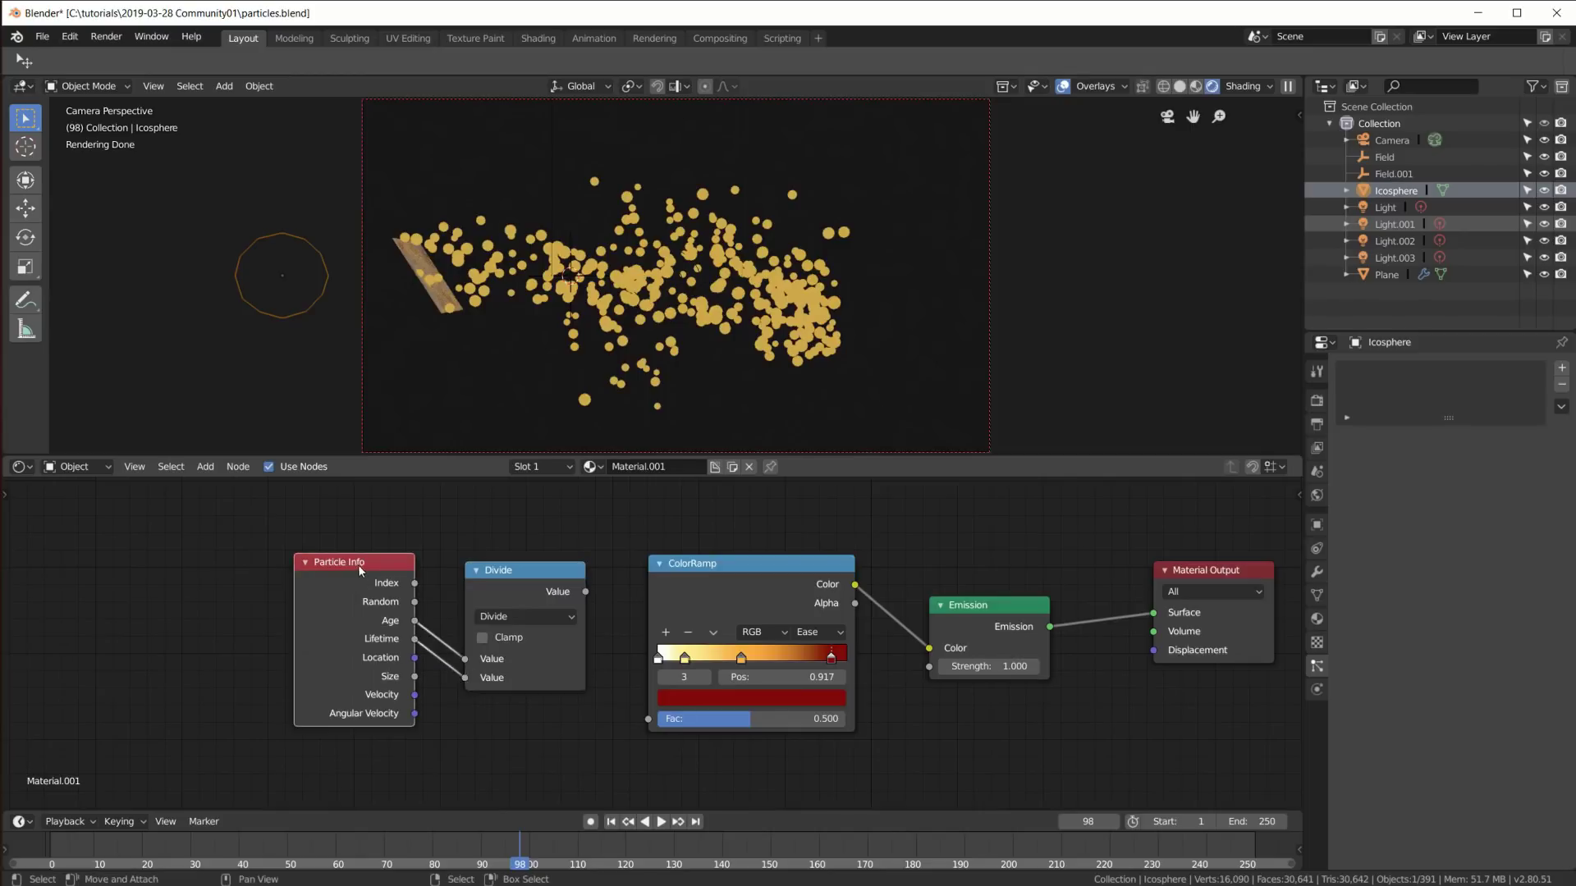
left_click_drag(358, 565, 339, 569)
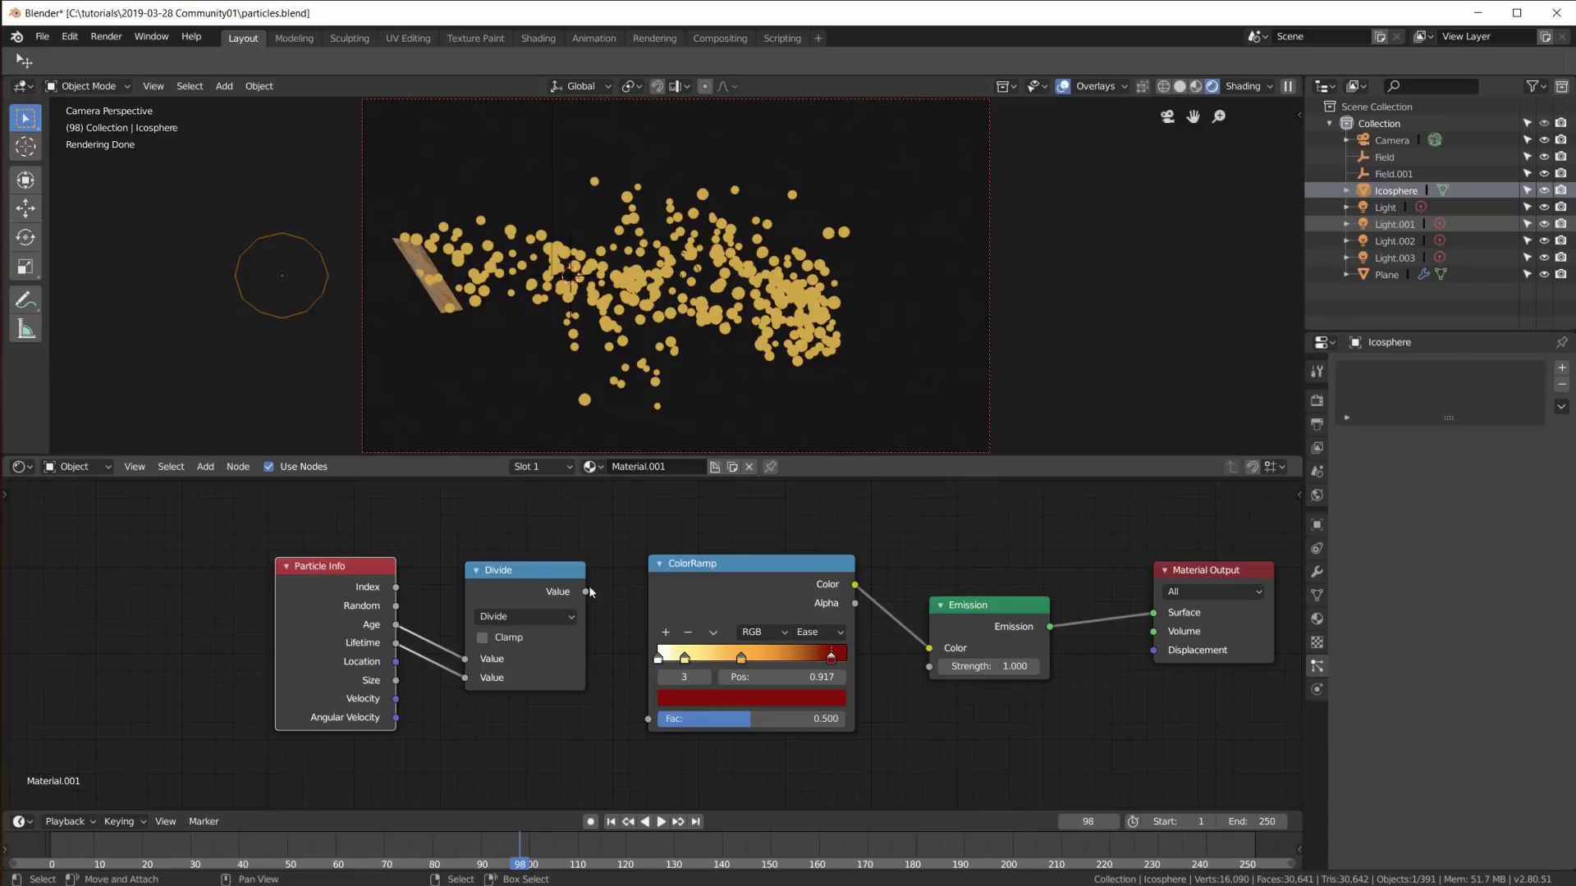
left_click_drag(586, 591, 649, 719)
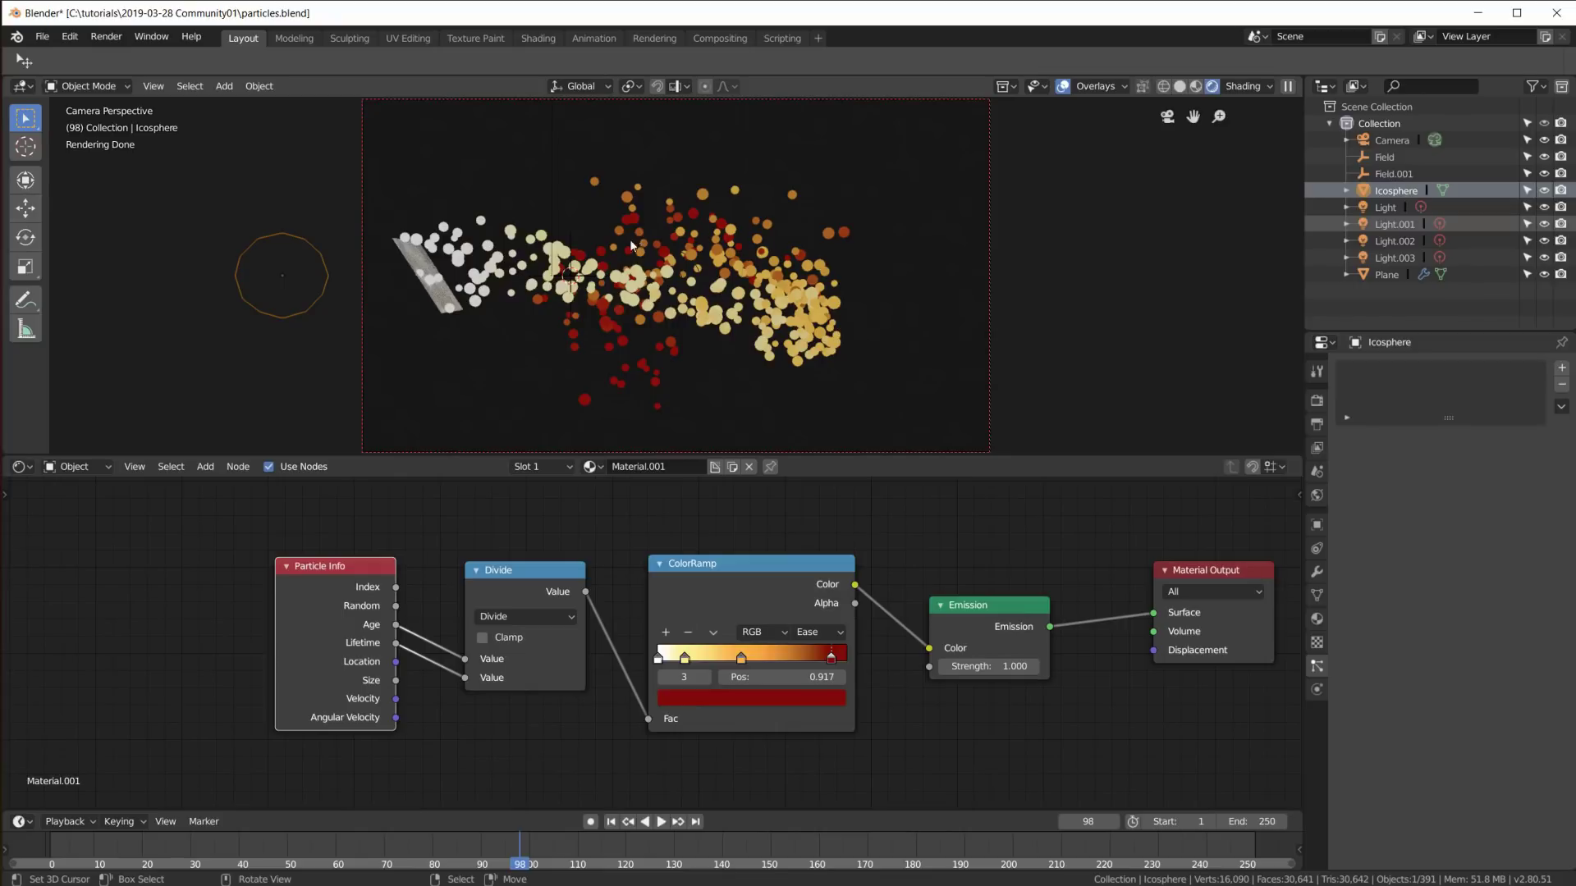
Step: Move the ColorRamp's dark red stop to position 1.000
left_click_drag(760, 569, 761, 558)
key("Escape")
key("ctrl+z")
scroll(649, 345, "up", 2)
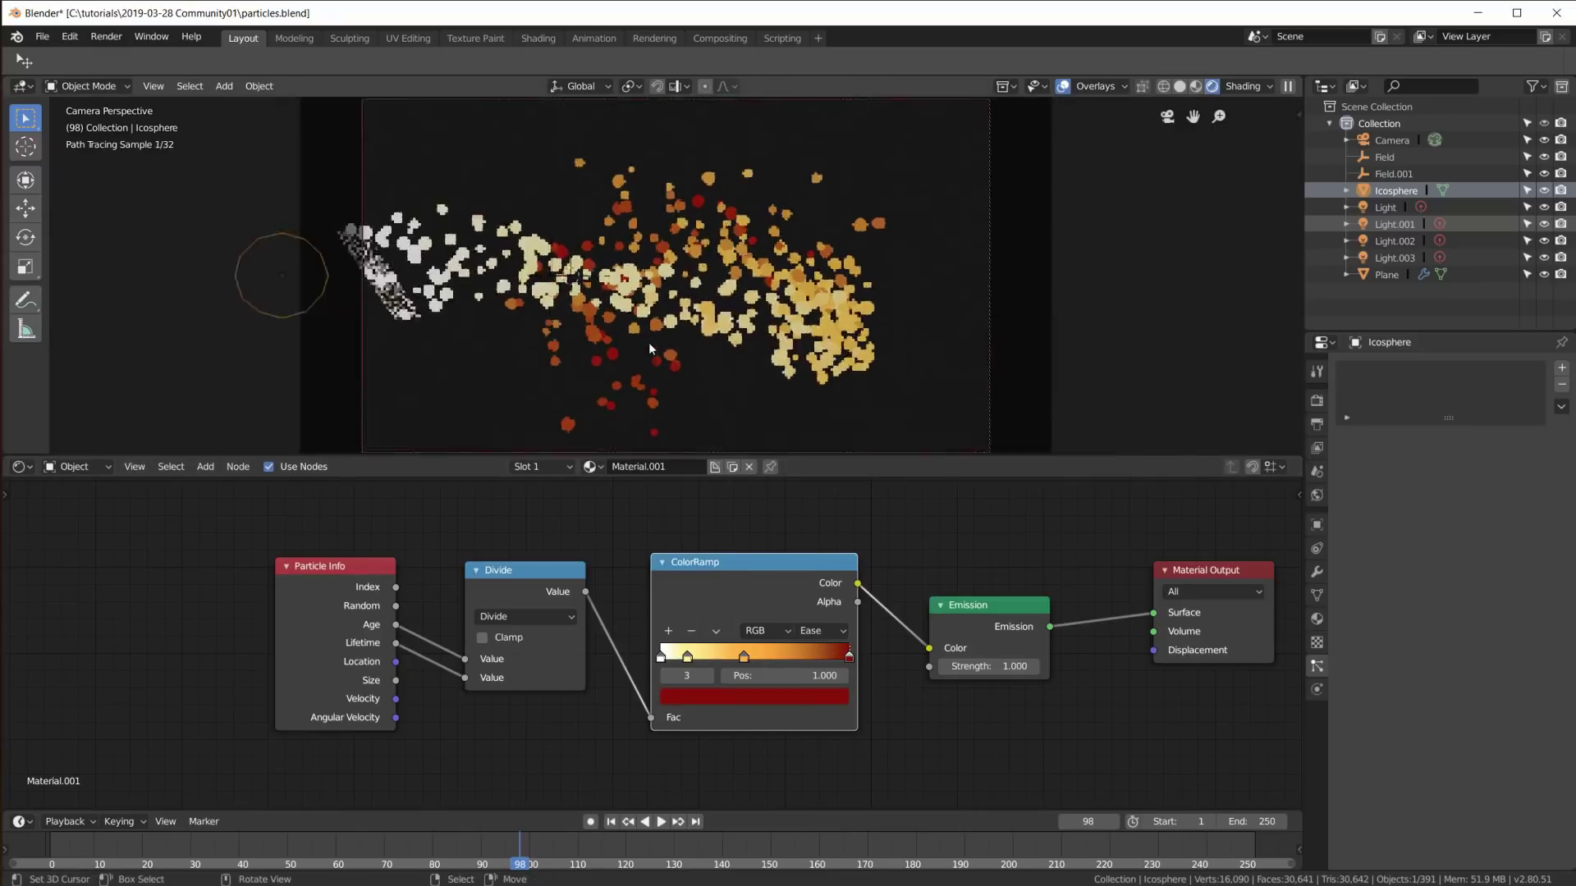
Step: Play the particle animation from the first frame to examine the age-based colours, and stop at frame 120
scroll(649, 342, "down", 3)
left_click_drag(520, 853, 166, 851)
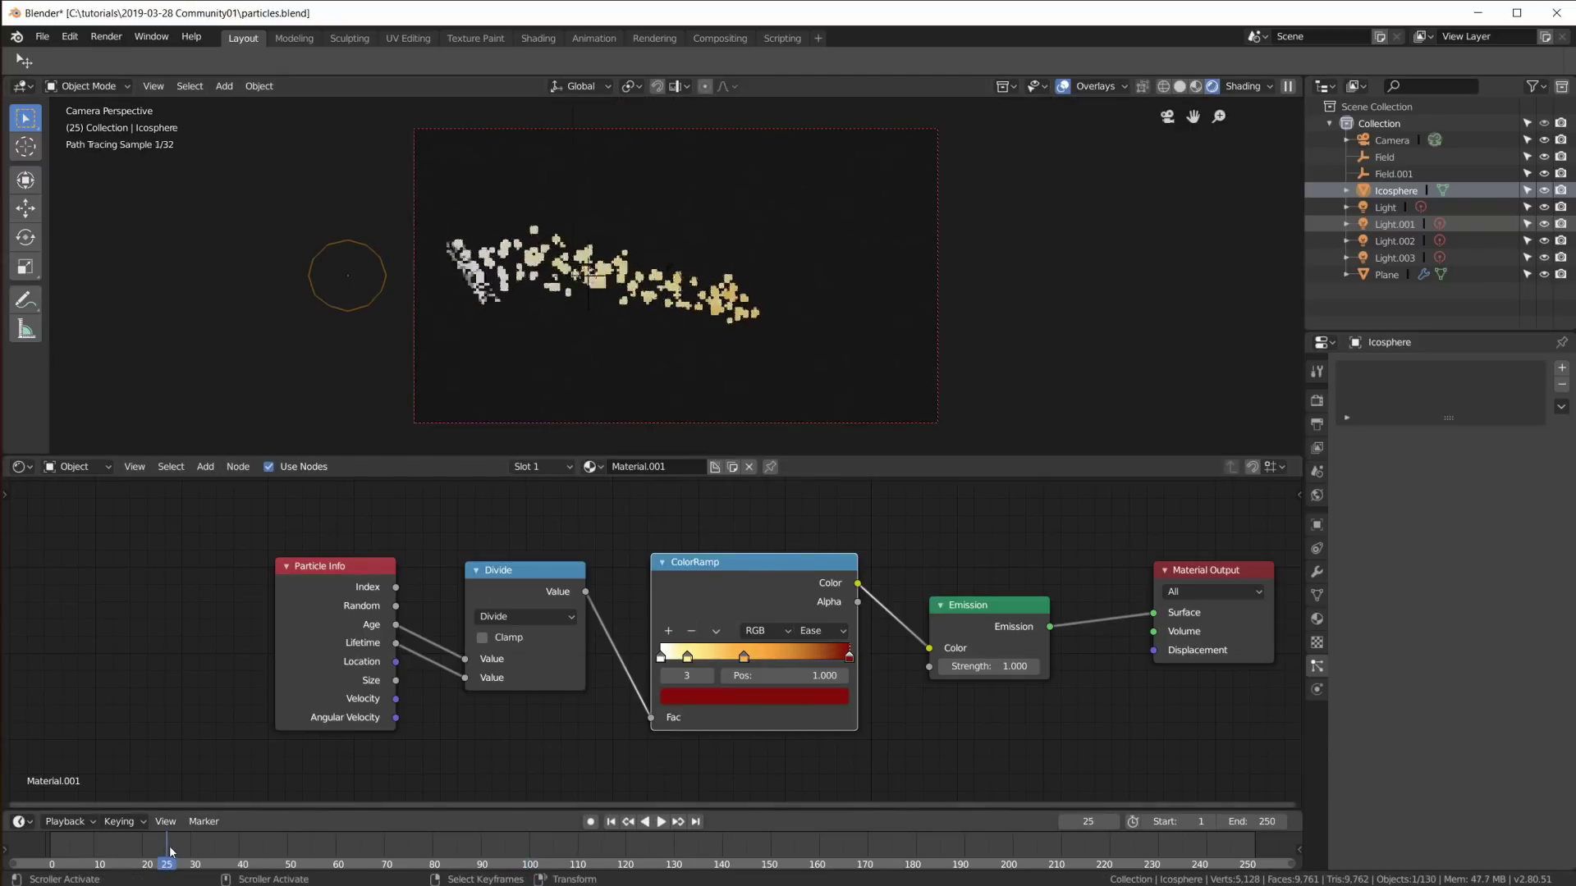
left_click(611, 822)
left_click(654, 821)
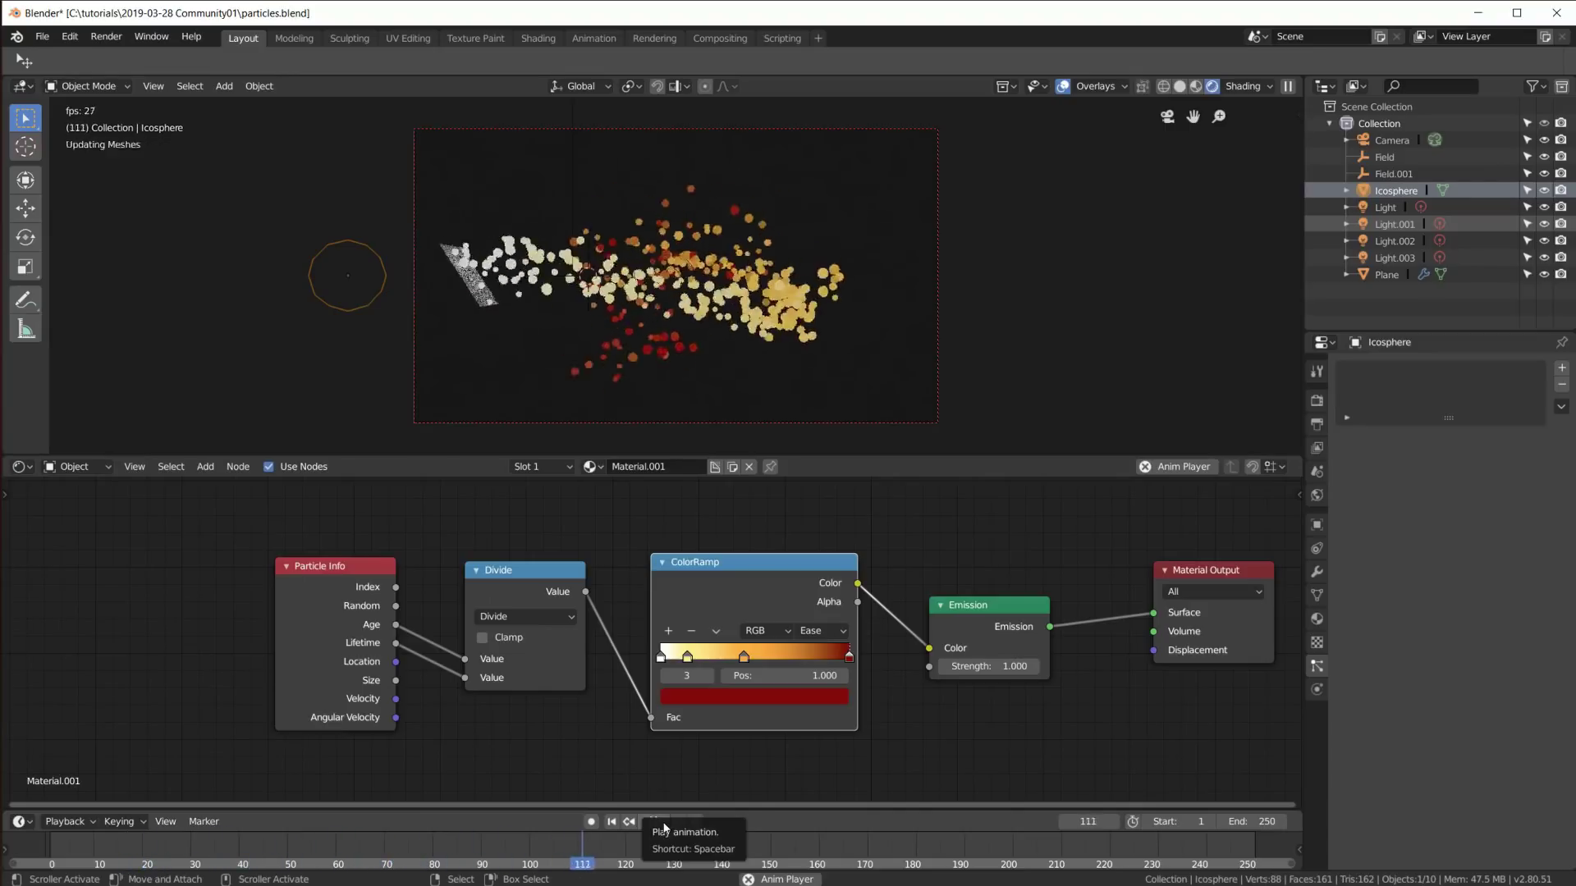
left_click(663, 824)
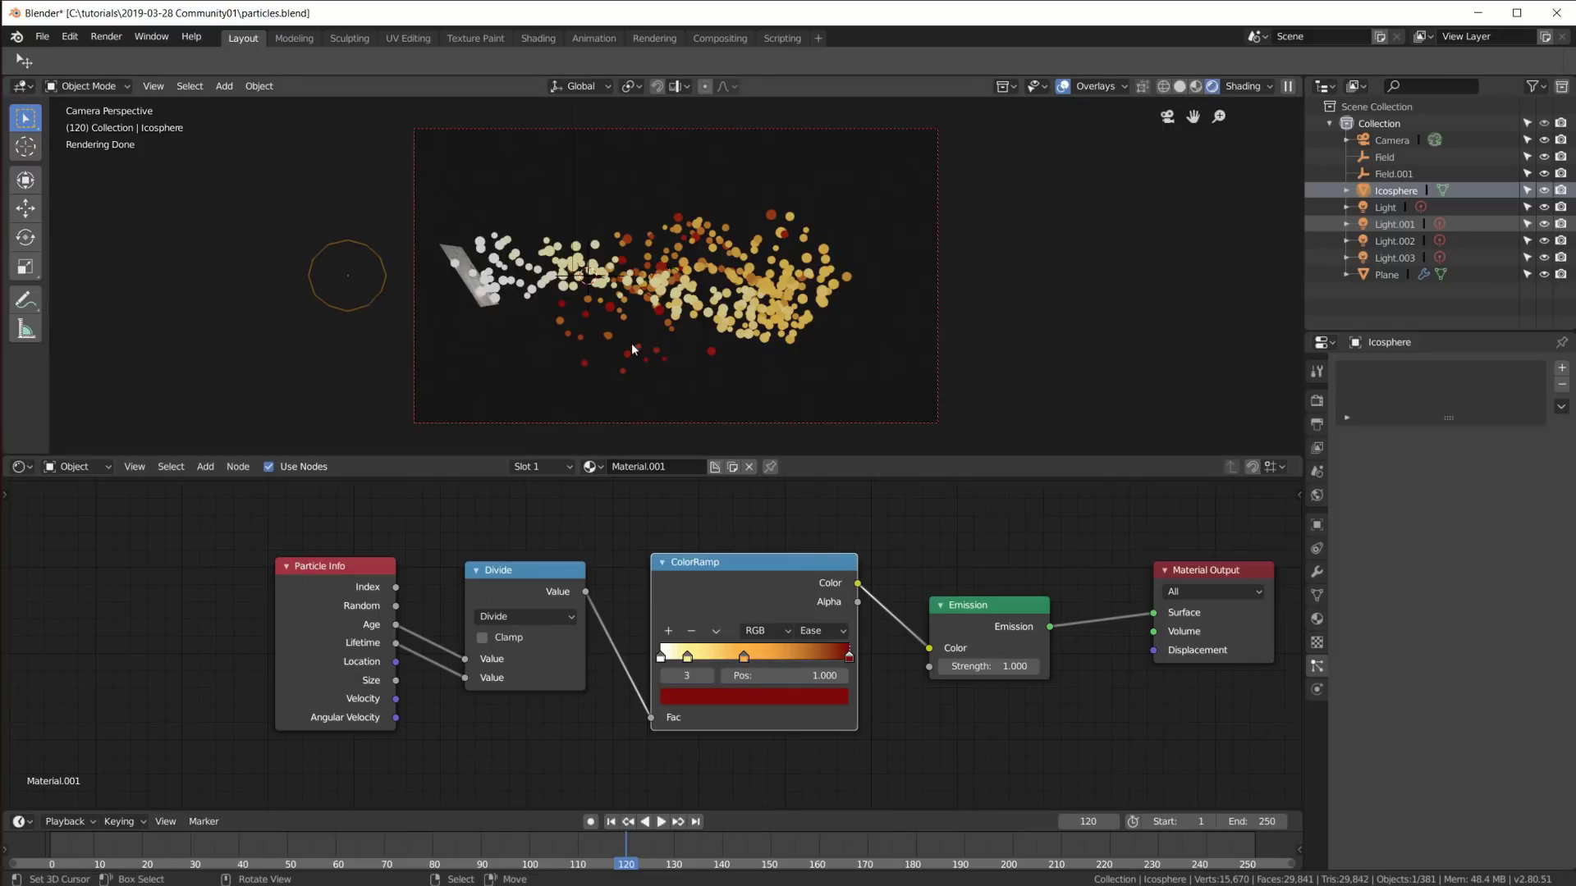
Step: Make room between the Emission and Material Output nodes, and add a Transparent BSDF node below the Emission node
scroll(915, 692, "down", 3)
left_click_drag(996, 597, 1057, 603)
left_click_drag(852, 638, 853, 639)
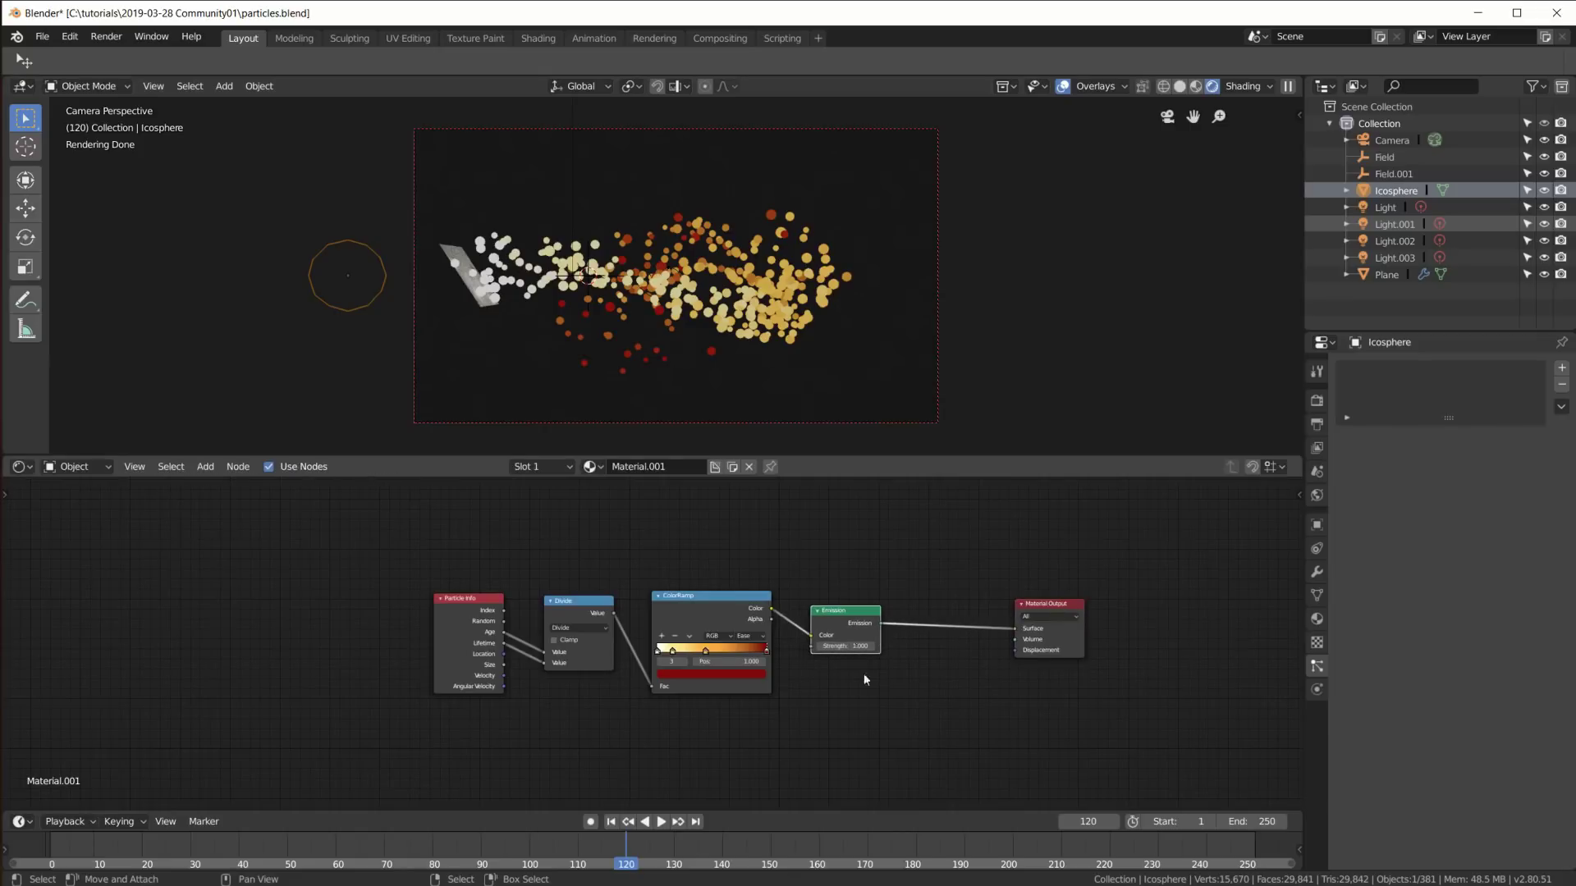
key("shift+a")
mouse_move(854, 701)
mouse_move(826, 631)
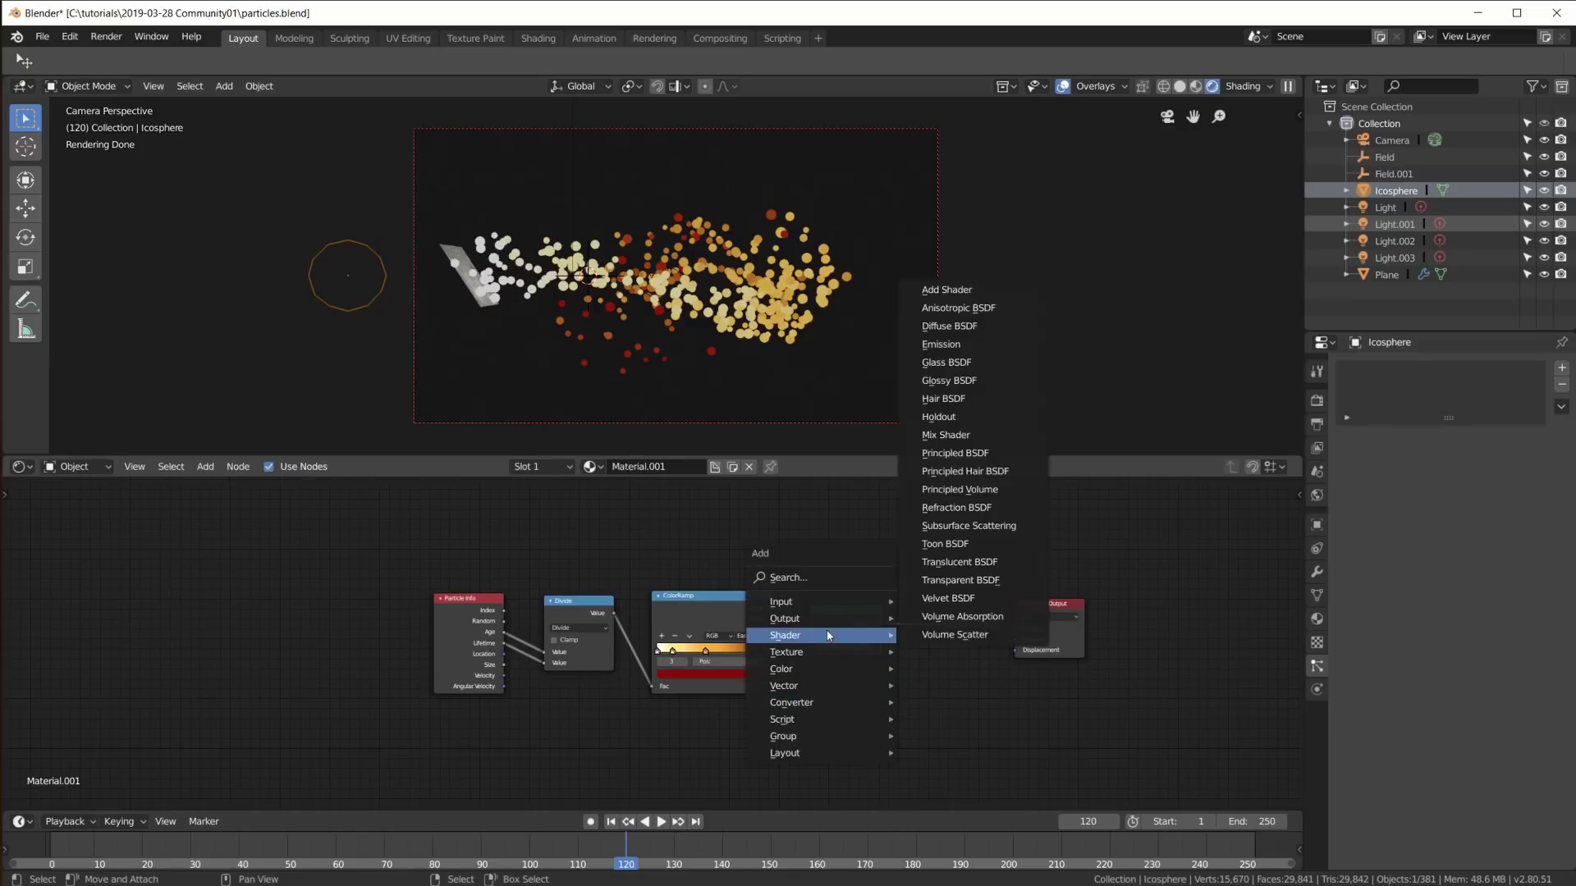
left_click(966, 579)
left_click(808, 679)
Step: Combine the Emission and Transparent BSDF nodes with a Mix Shader feeding the Material Output, and move the Mix Shader up to its right
right_click_drag(831, 697, 857, 624, "ctrl+shift")
left_click_drag(1043, 605, 1093, 535)
scroll(1078, 656, "up", 4)
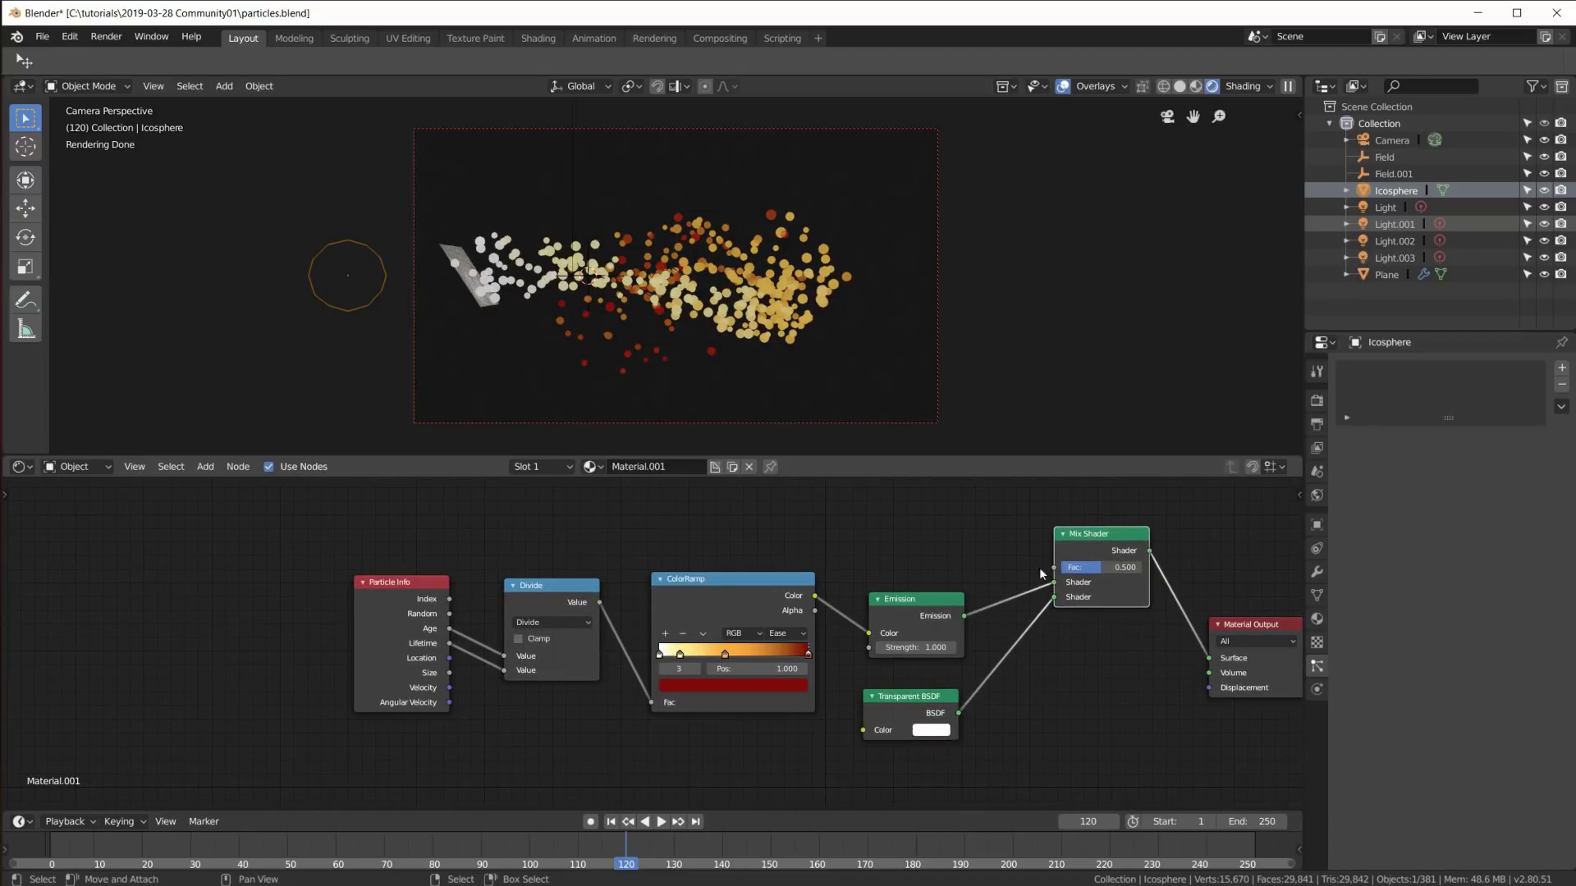
left_click_drag(917, 728, 915, 729)
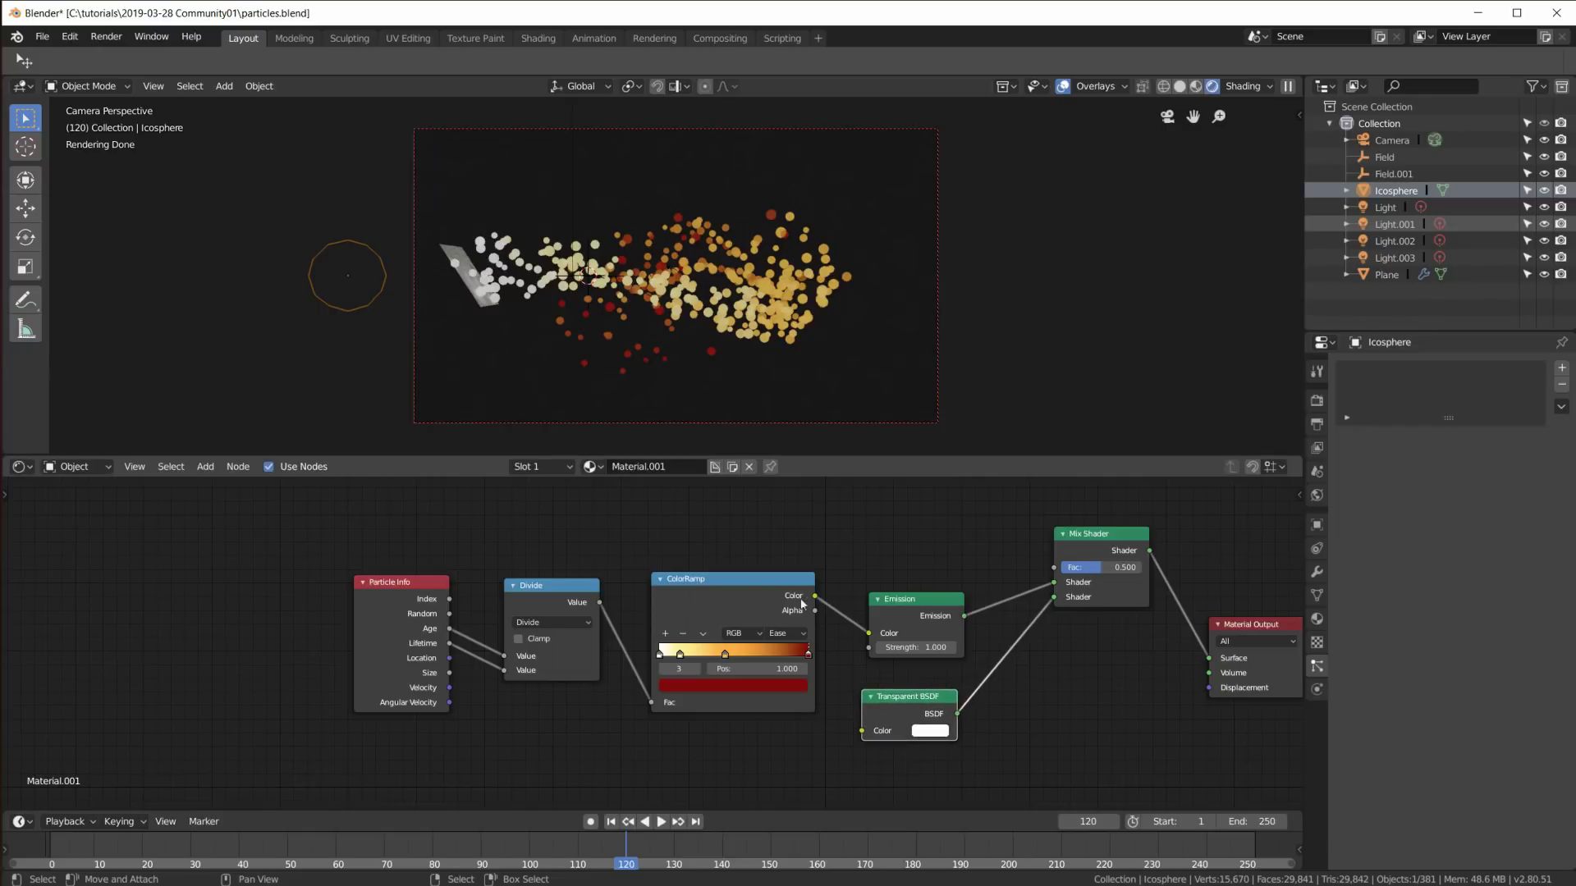
Step: Add a second ColorRamp node directly above the existing one
middle_click_drag(740, 600, 619, 686)
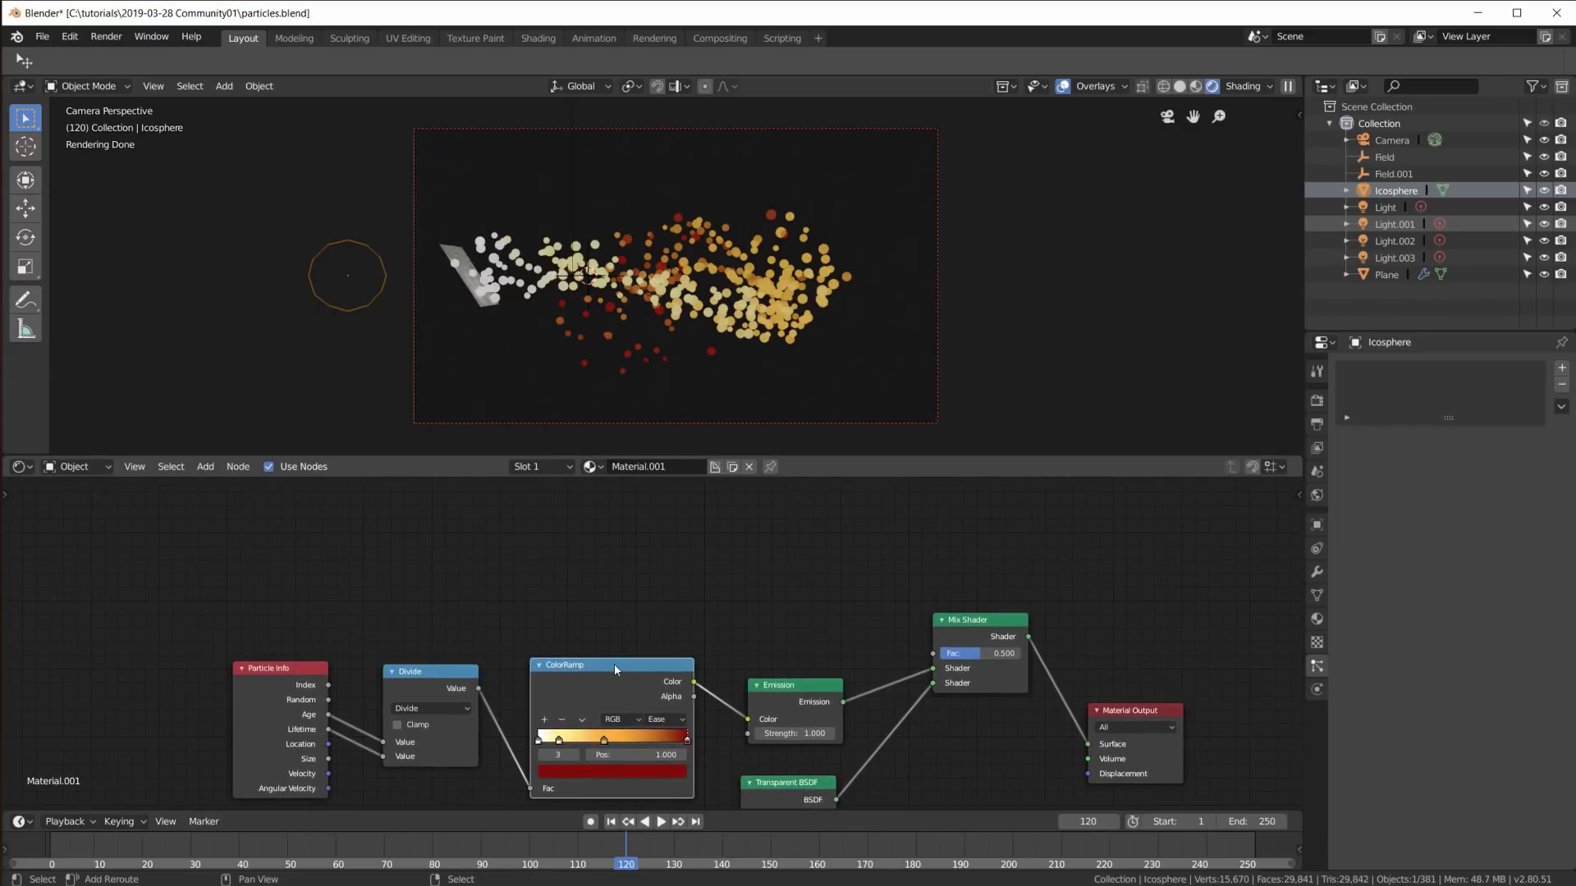
key("shift+a")
mouse_move(574, 632)
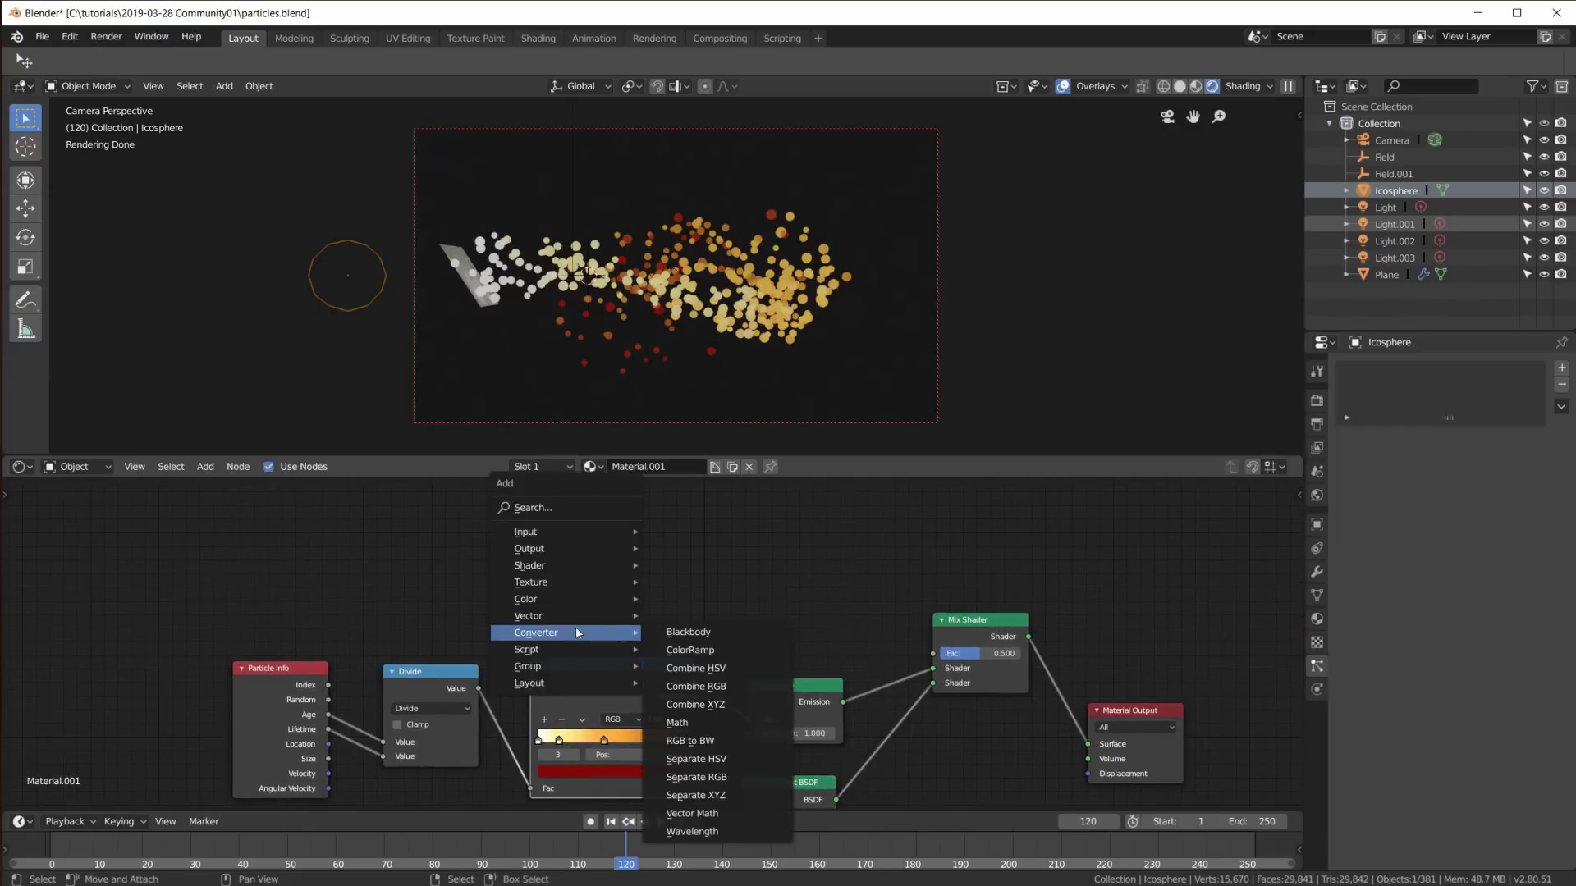
left_click(691, 650)
left_click(624, 574)
scroll(736, 610, "up", 1)
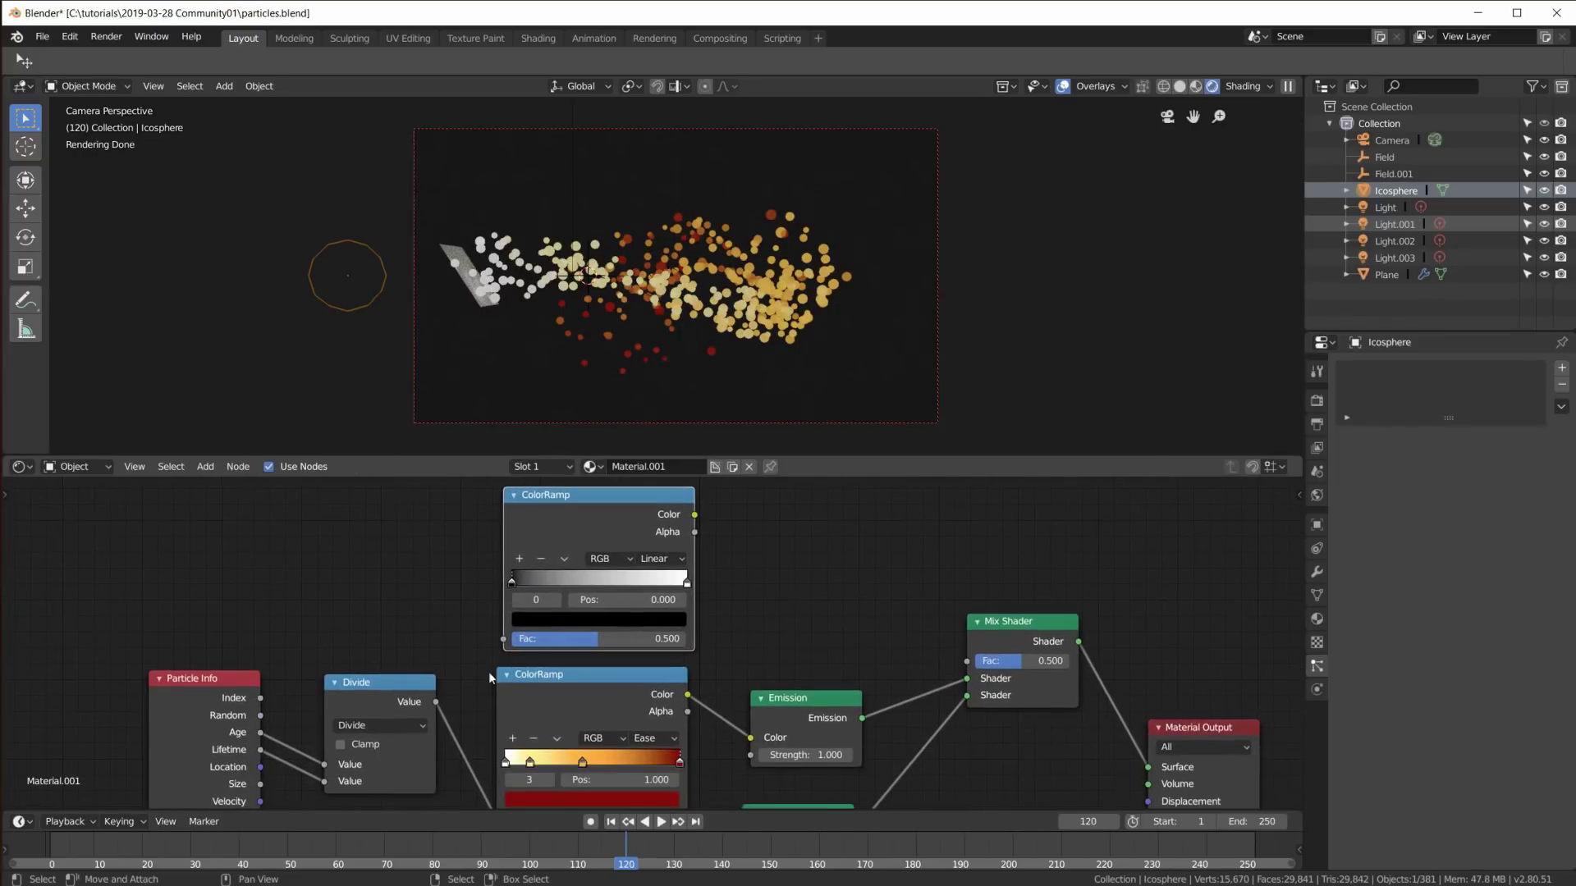
Step: Link the Divide result to the new ColorRamp's Fac, and its Color output to the Mix Shader's Fac
left_click_drag(441, 703, 503, 638)
mouse_move(371, 683)
left_mouse_down()
mouse_move(363, 713)
mouse_move(367, 681)
left_mouse_up()
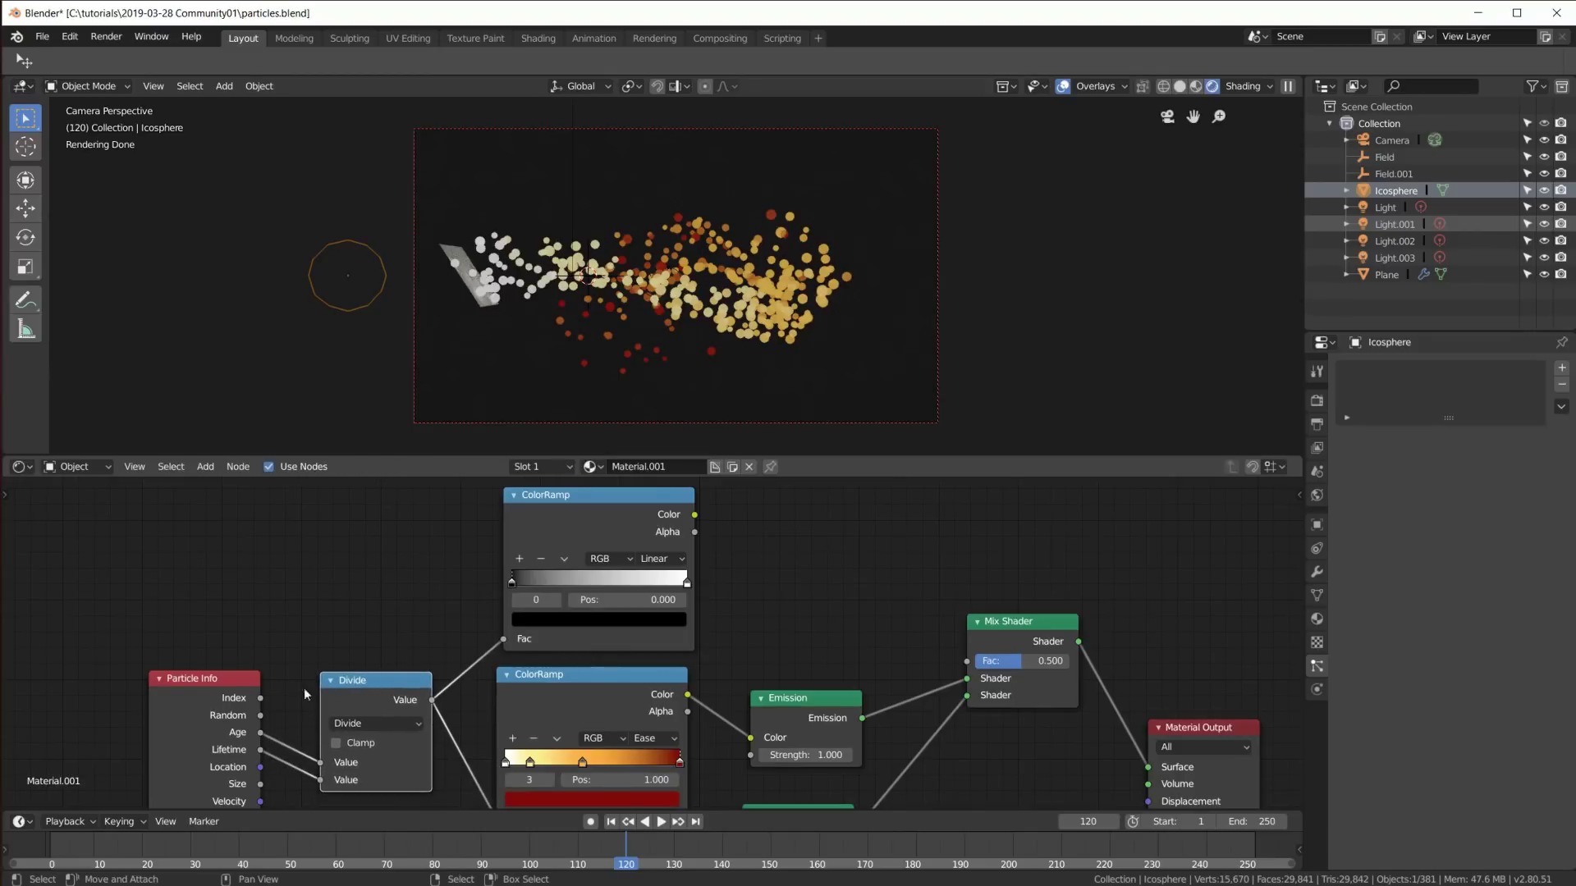
left_click_drag(694, 514, 978, 671)
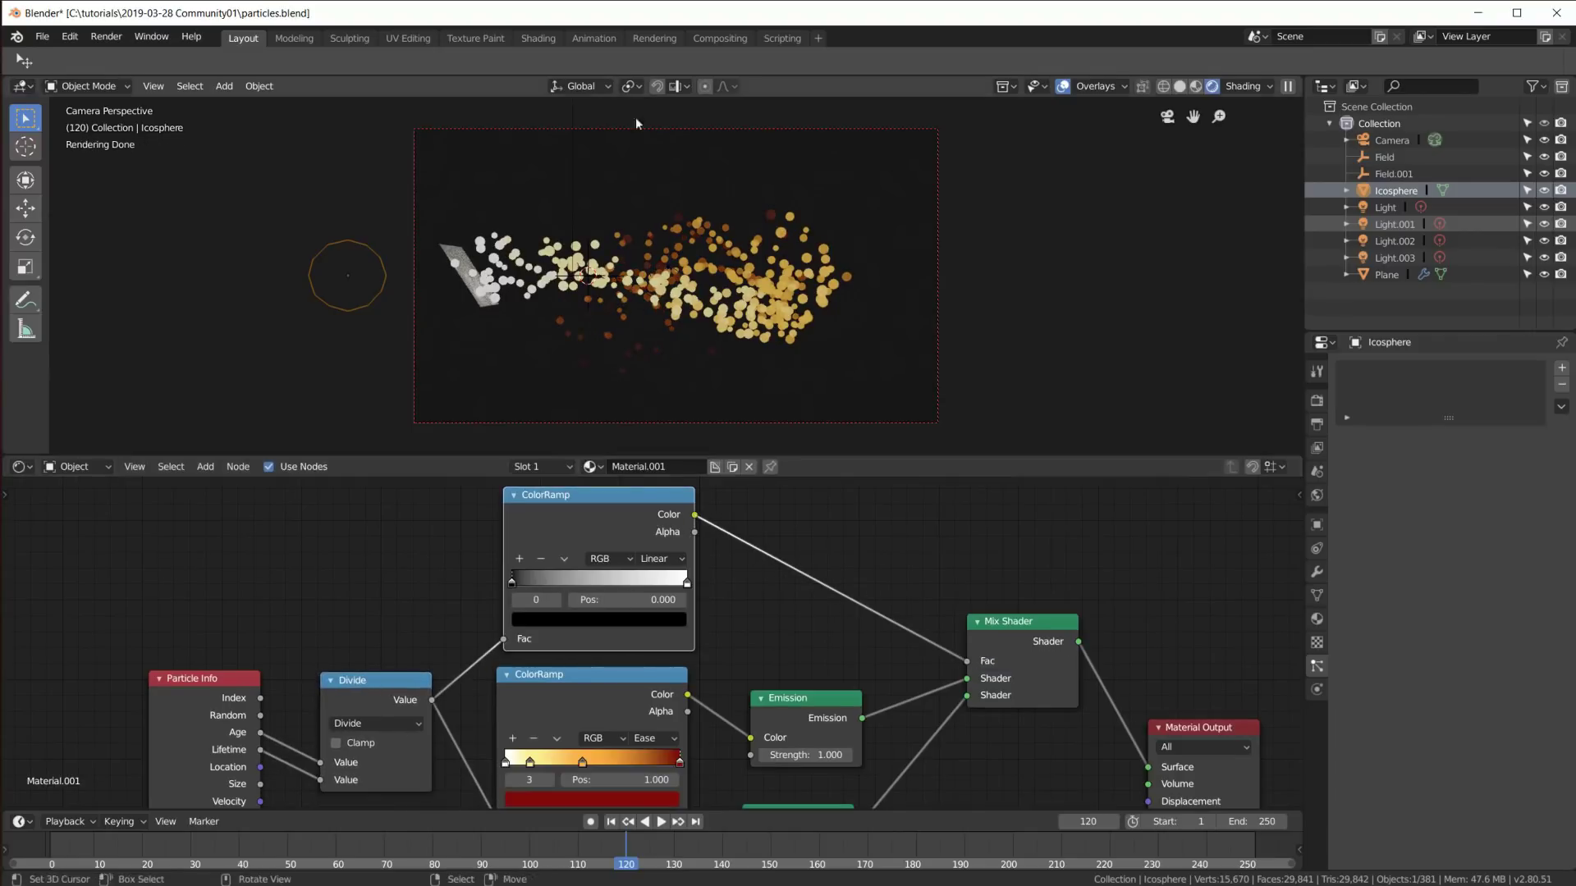
scroll(585, 271, "up", 2)
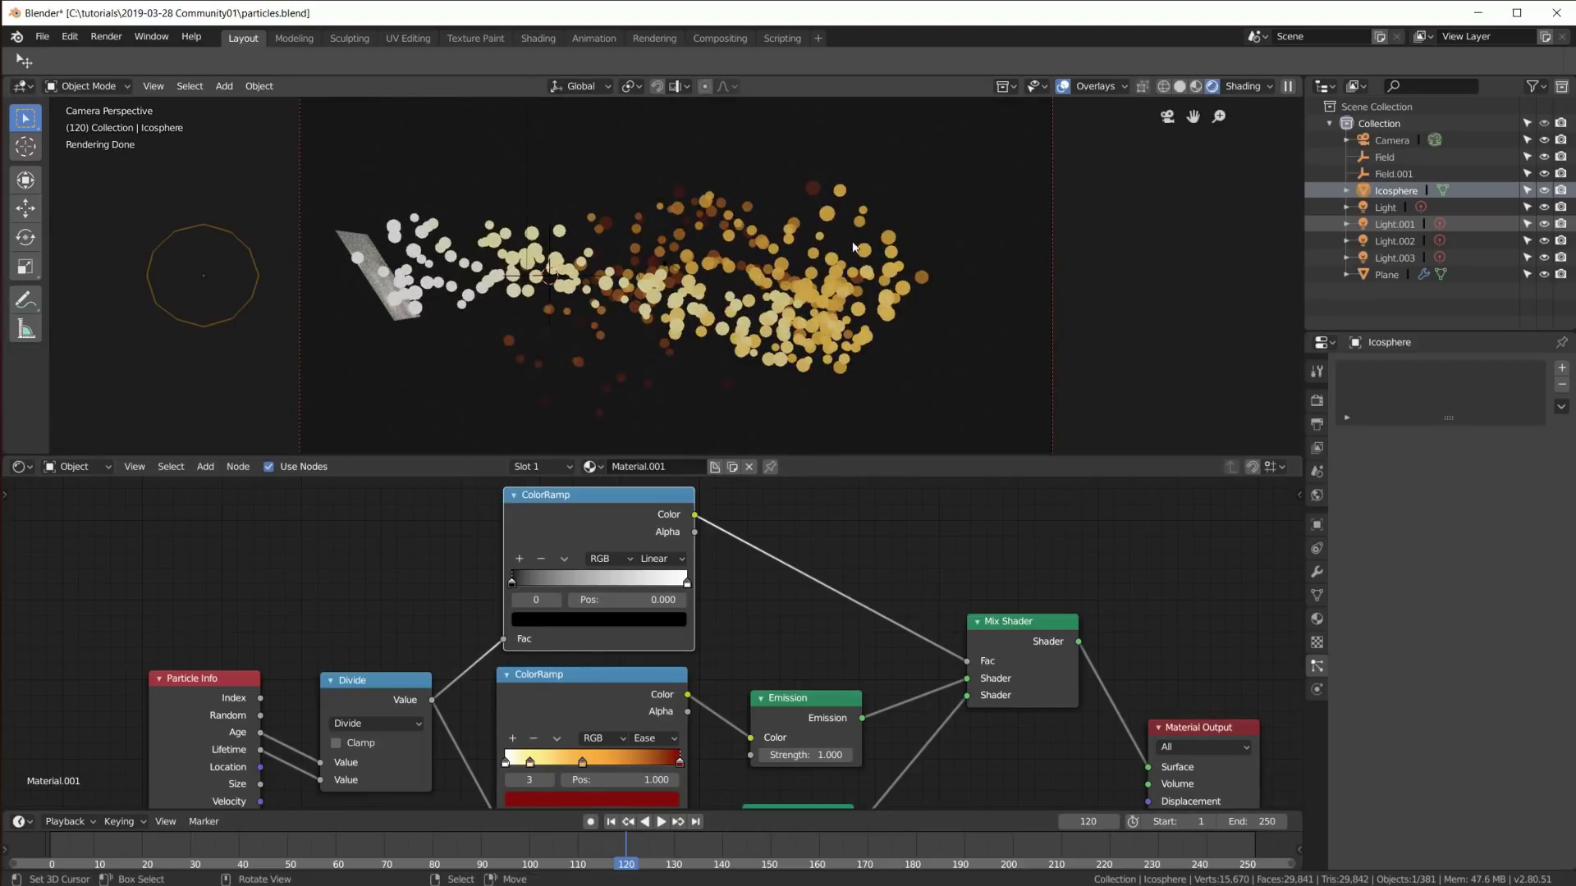
scroll(596, 374, "down", 2)
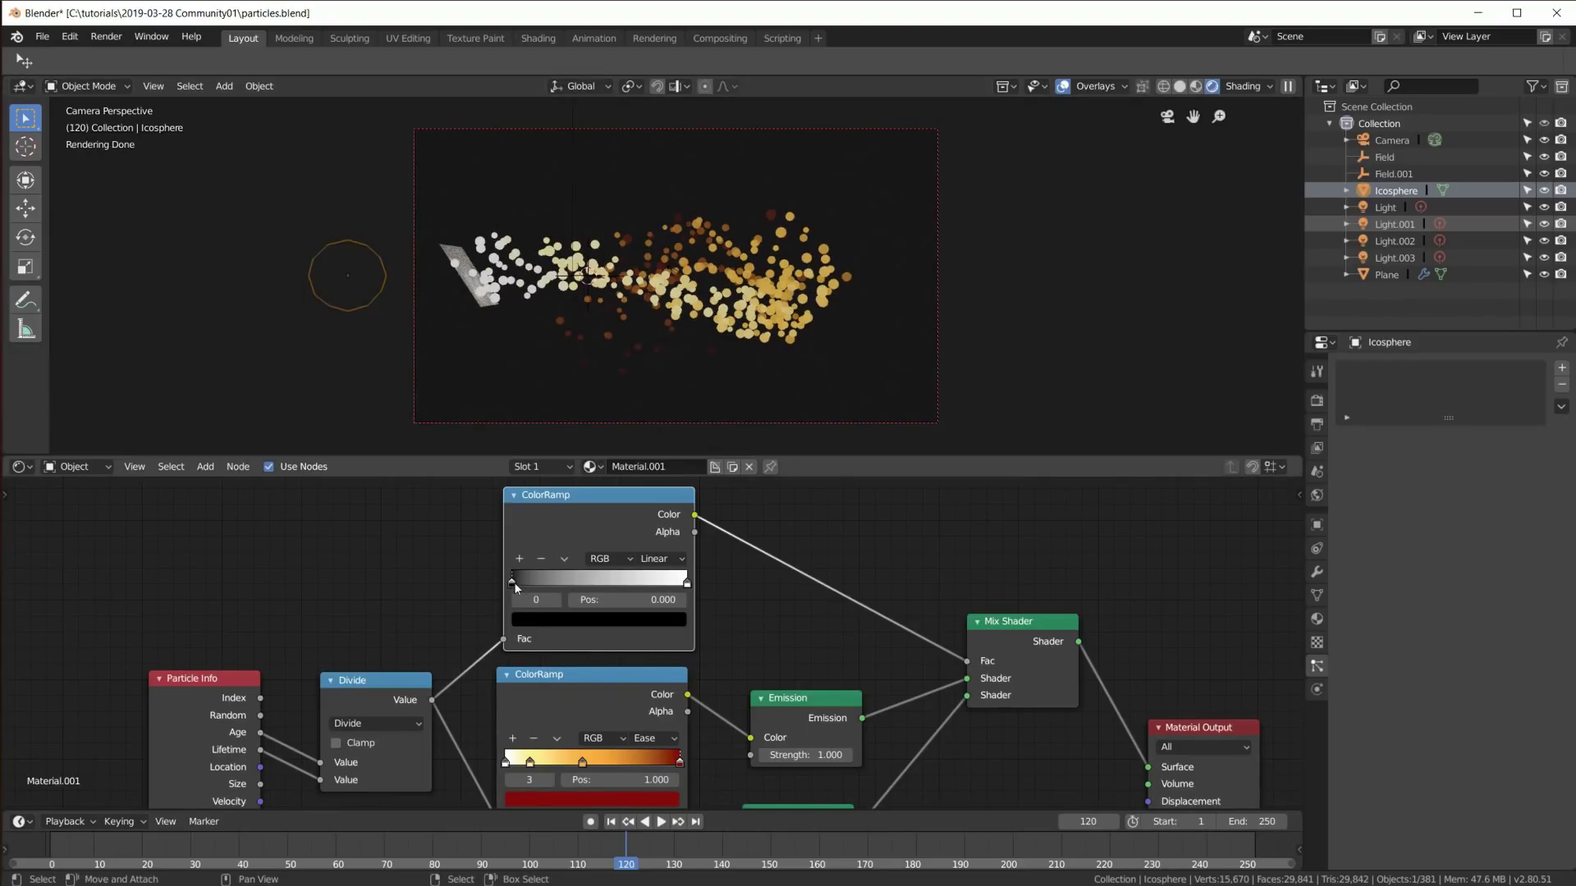
Step: Move the upper ColorRamp's black stop to position 0.783 and nudge the Transparent BSDF node slightly upward
left_click_drag(512, 581, 648, 582)
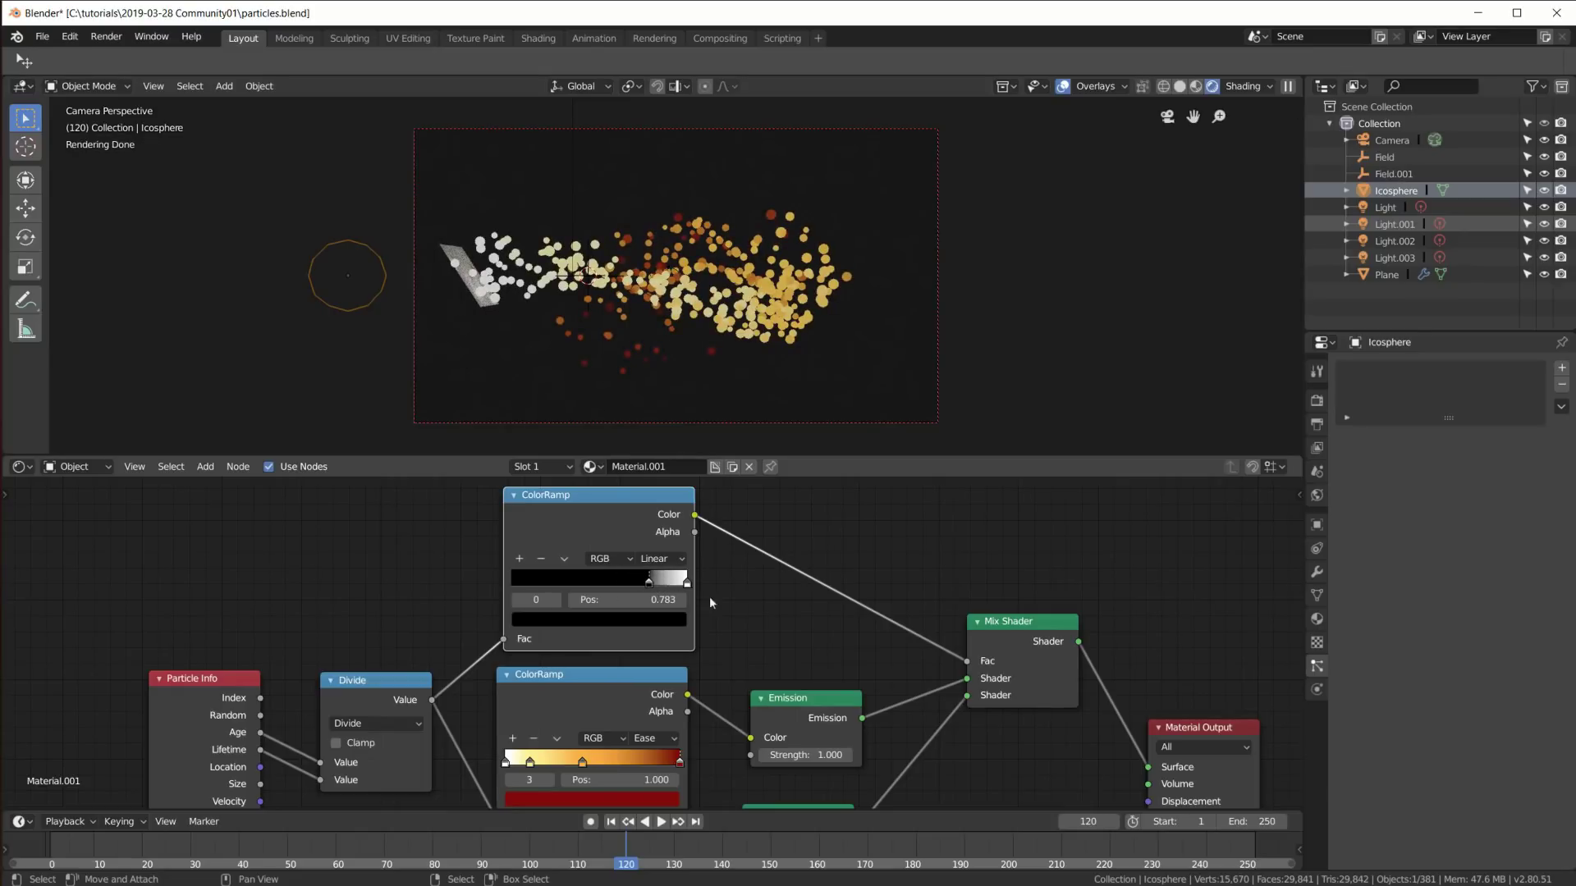
scroll(711, 603, "up", 2)
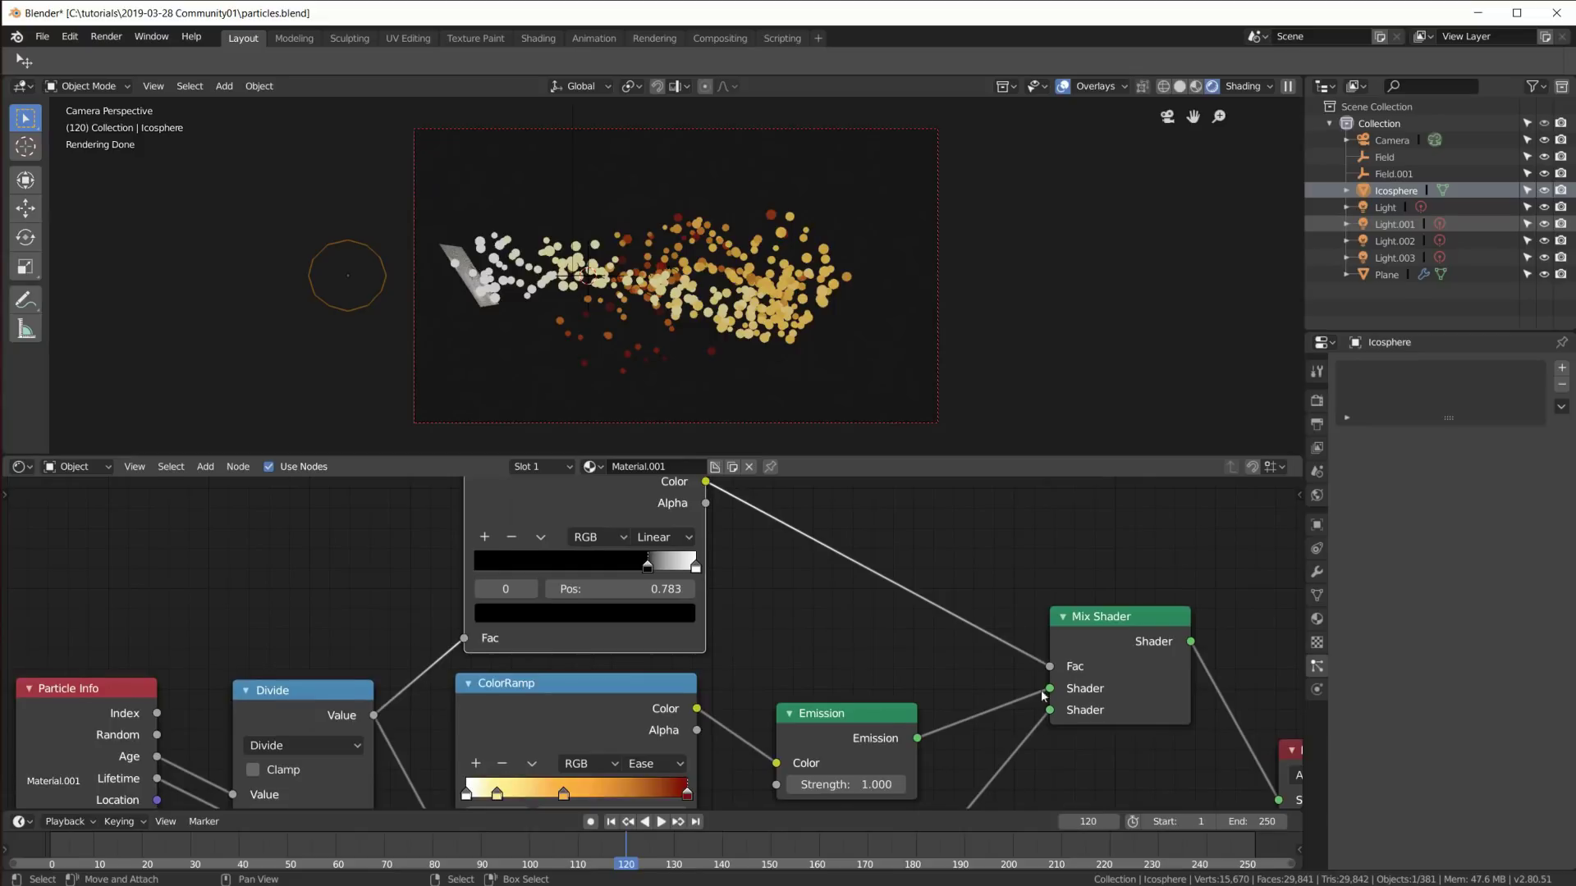
middle_click_drag(1042, 696, 1041, 566)
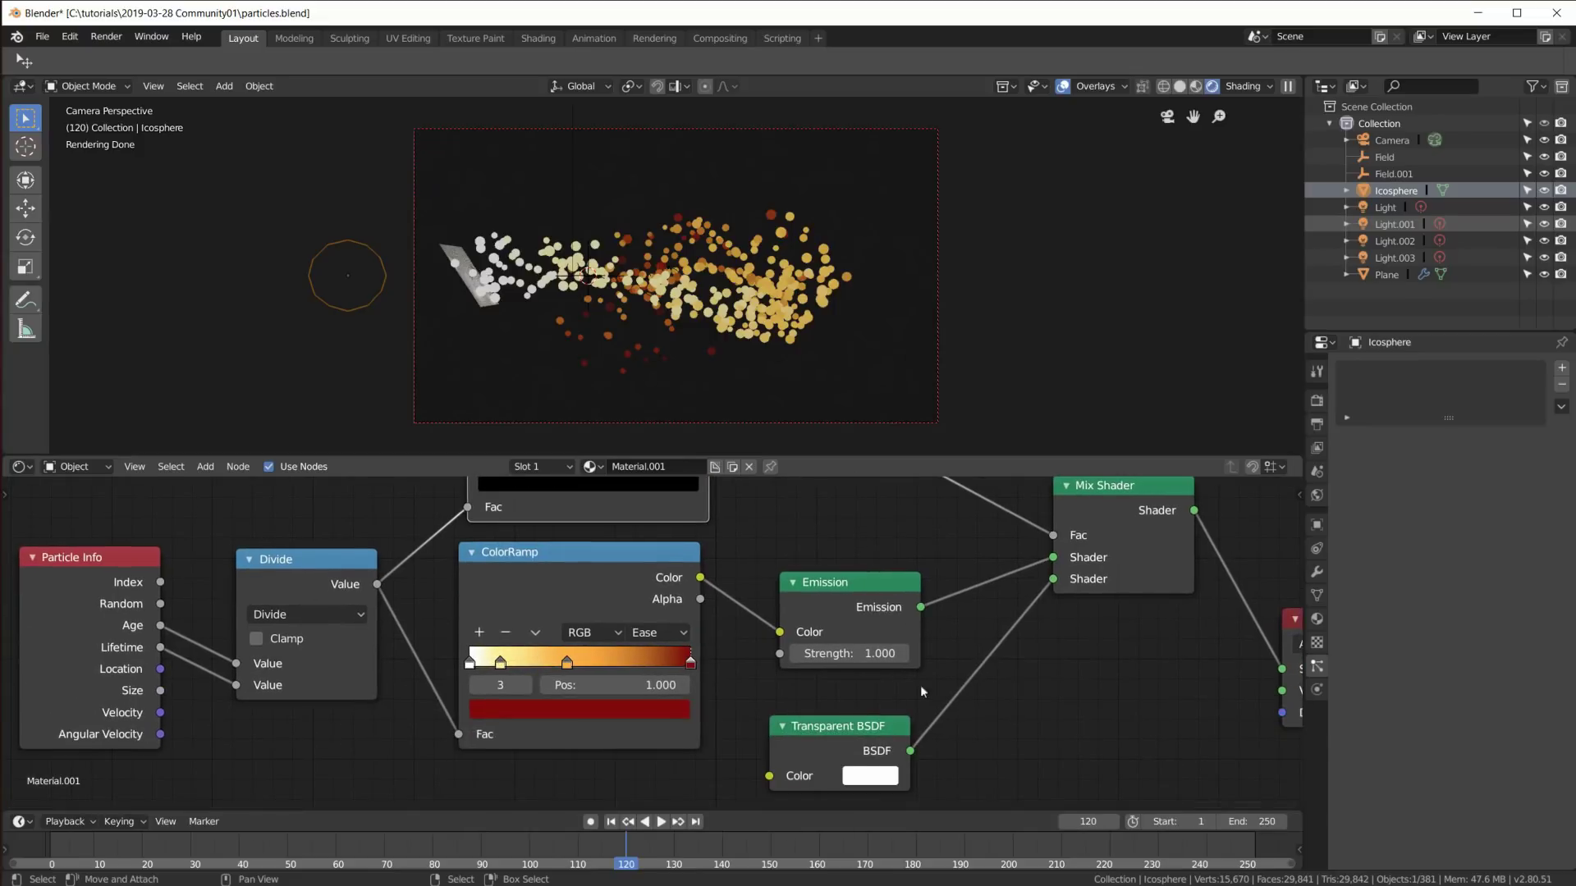
left_click_drag(859, 731, 864, 722)
Step: Lower the brightness value of the upper ColorRamp's white stop to 0.896 and check the oldest particles
middle_click_drag(617, 488, 624, 702)
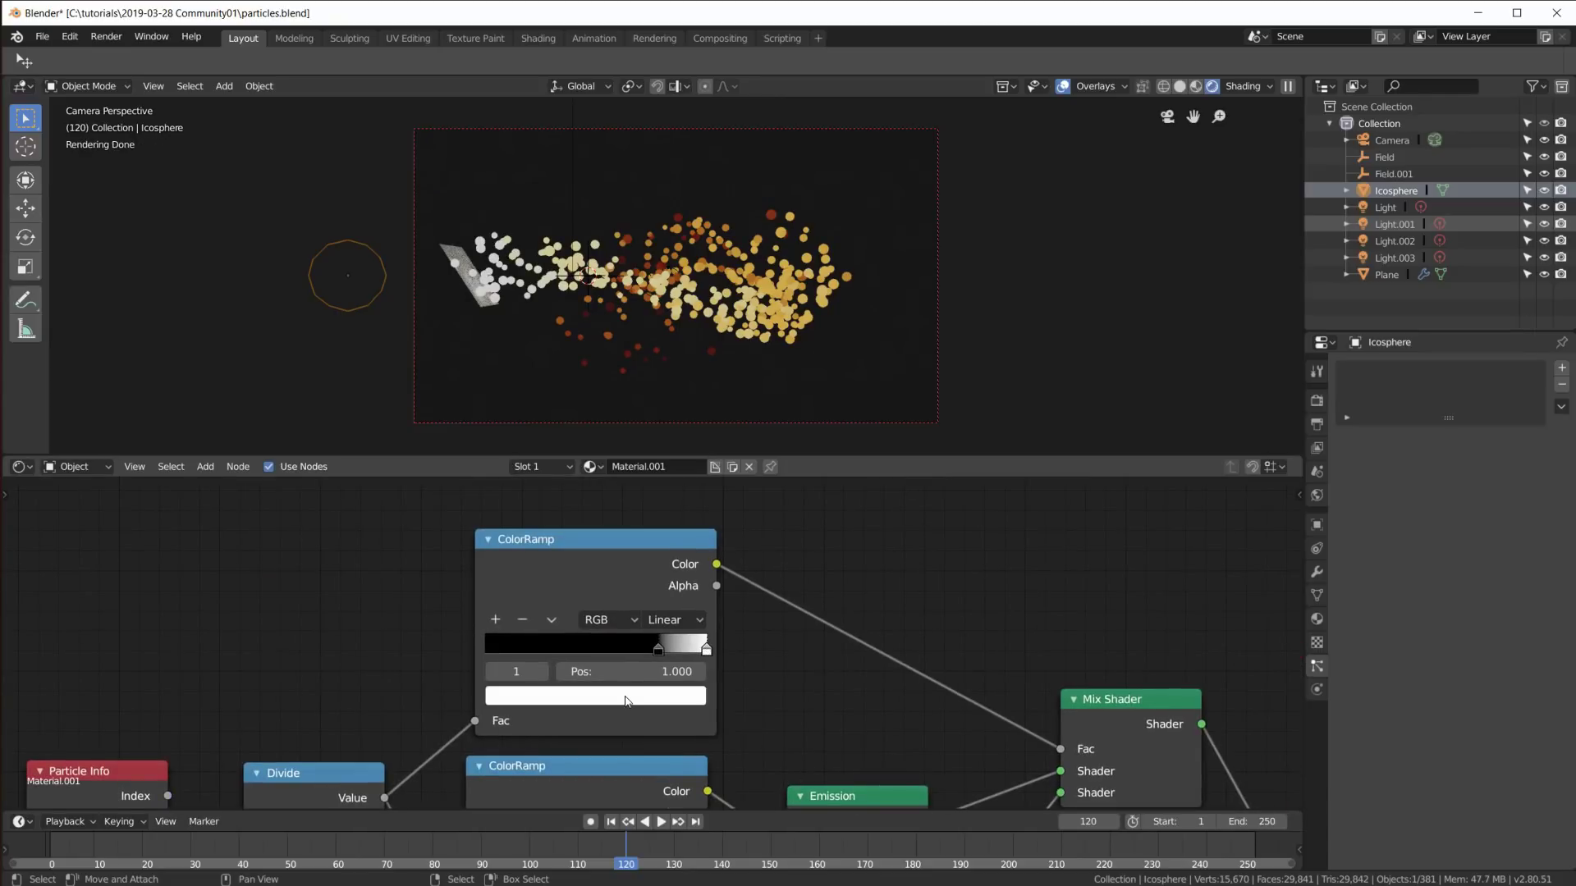
left_click(626, 697)
mouse_move(656, 423)
left_mouse_down()
mouse_move(658, 447)
mouse_move(658, 423)
left_mouse_up()
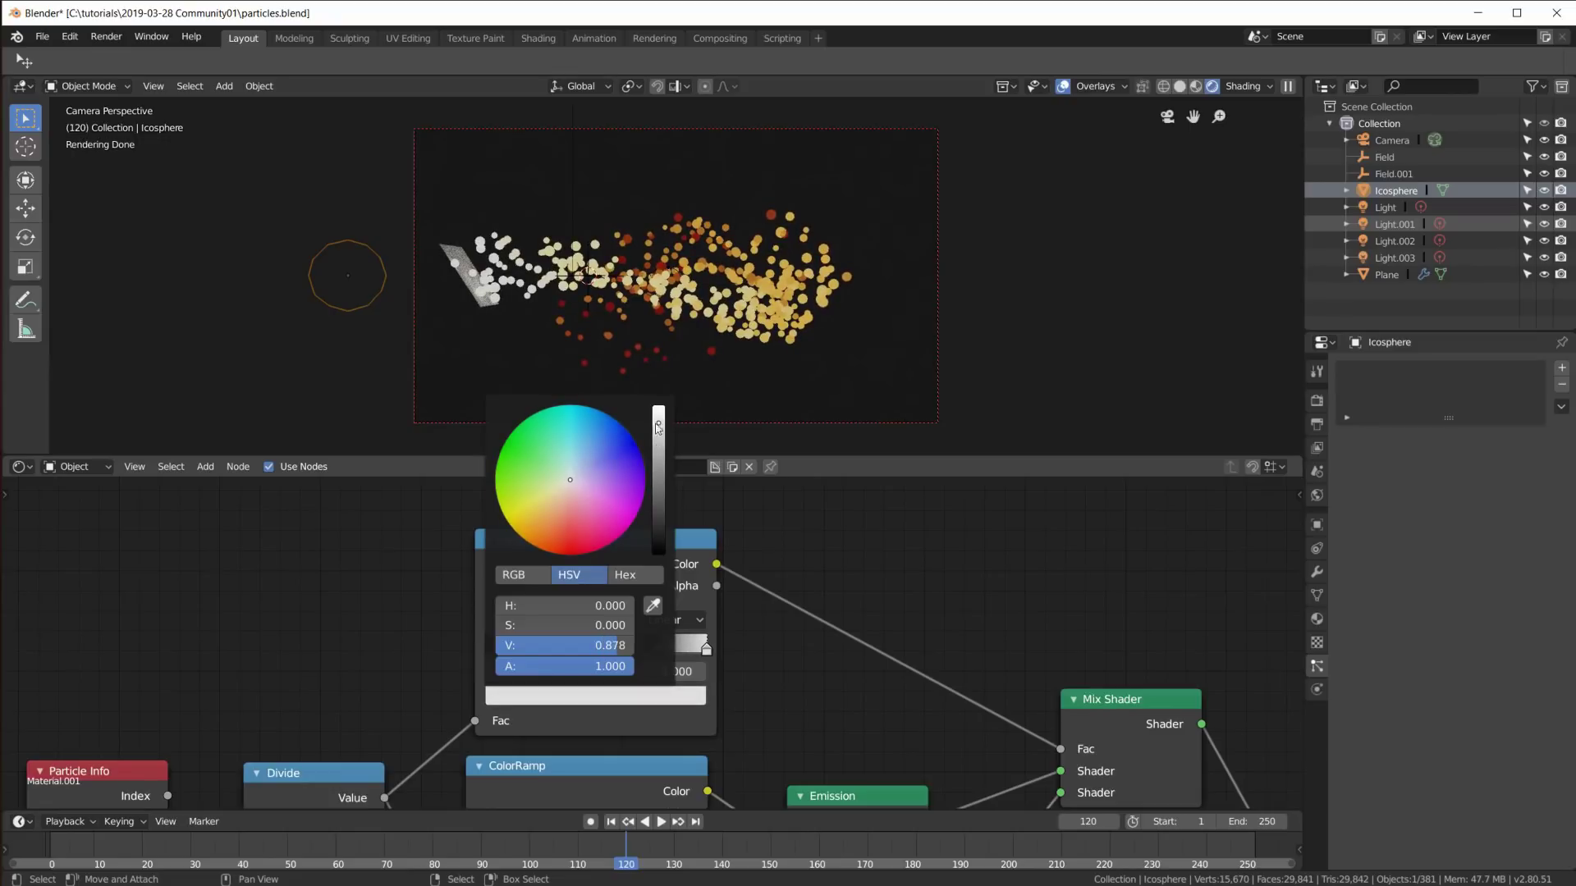
scroll(780, 162, "up", 8)
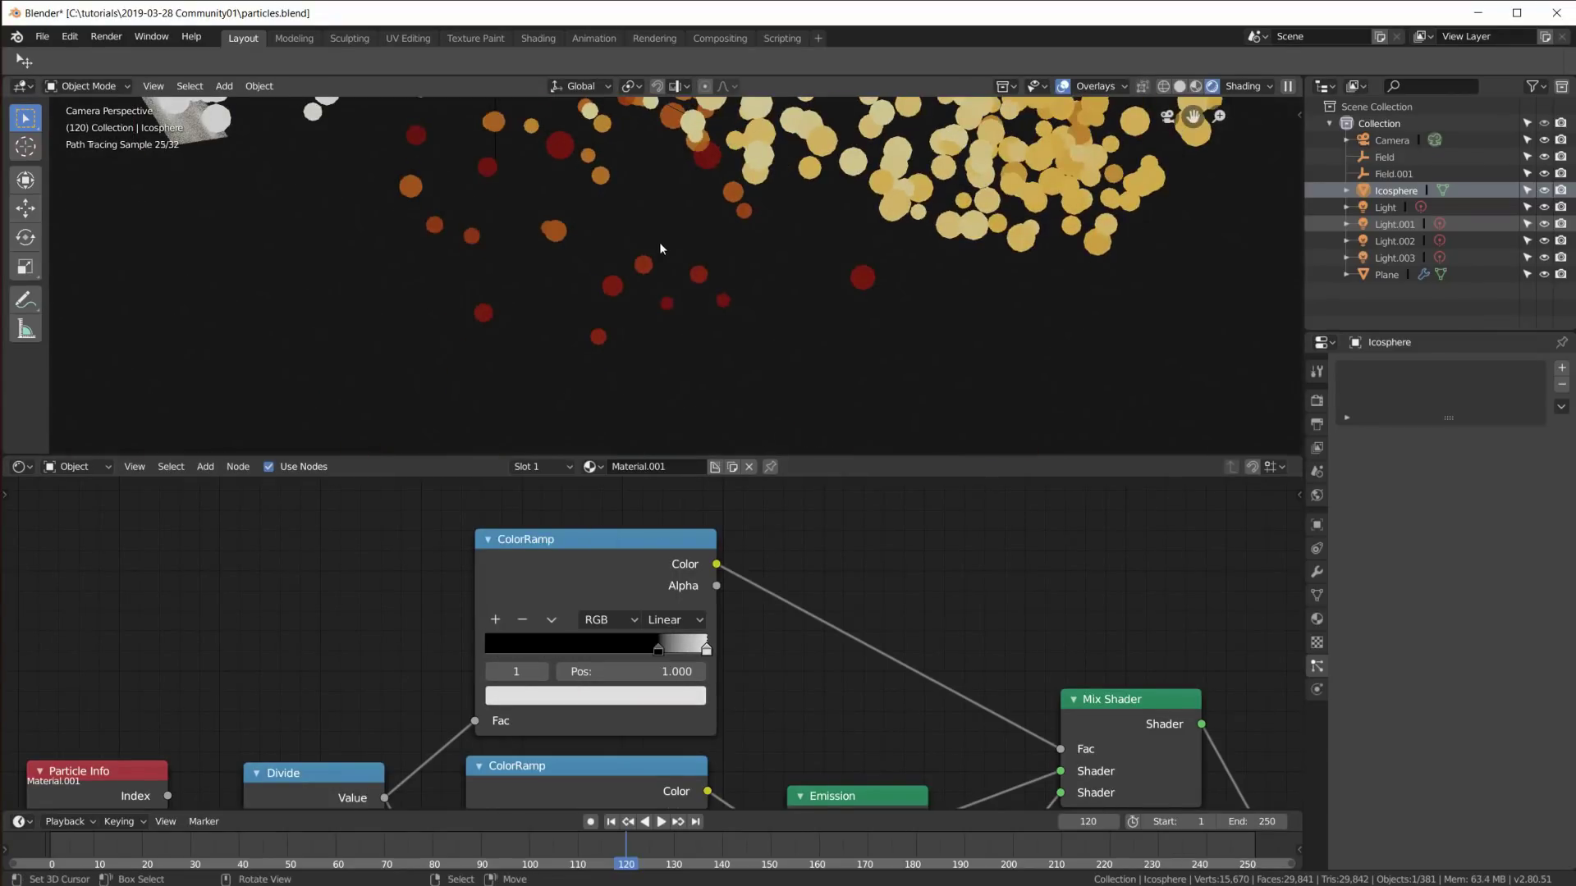
scroll(654, 256, "down", 1)
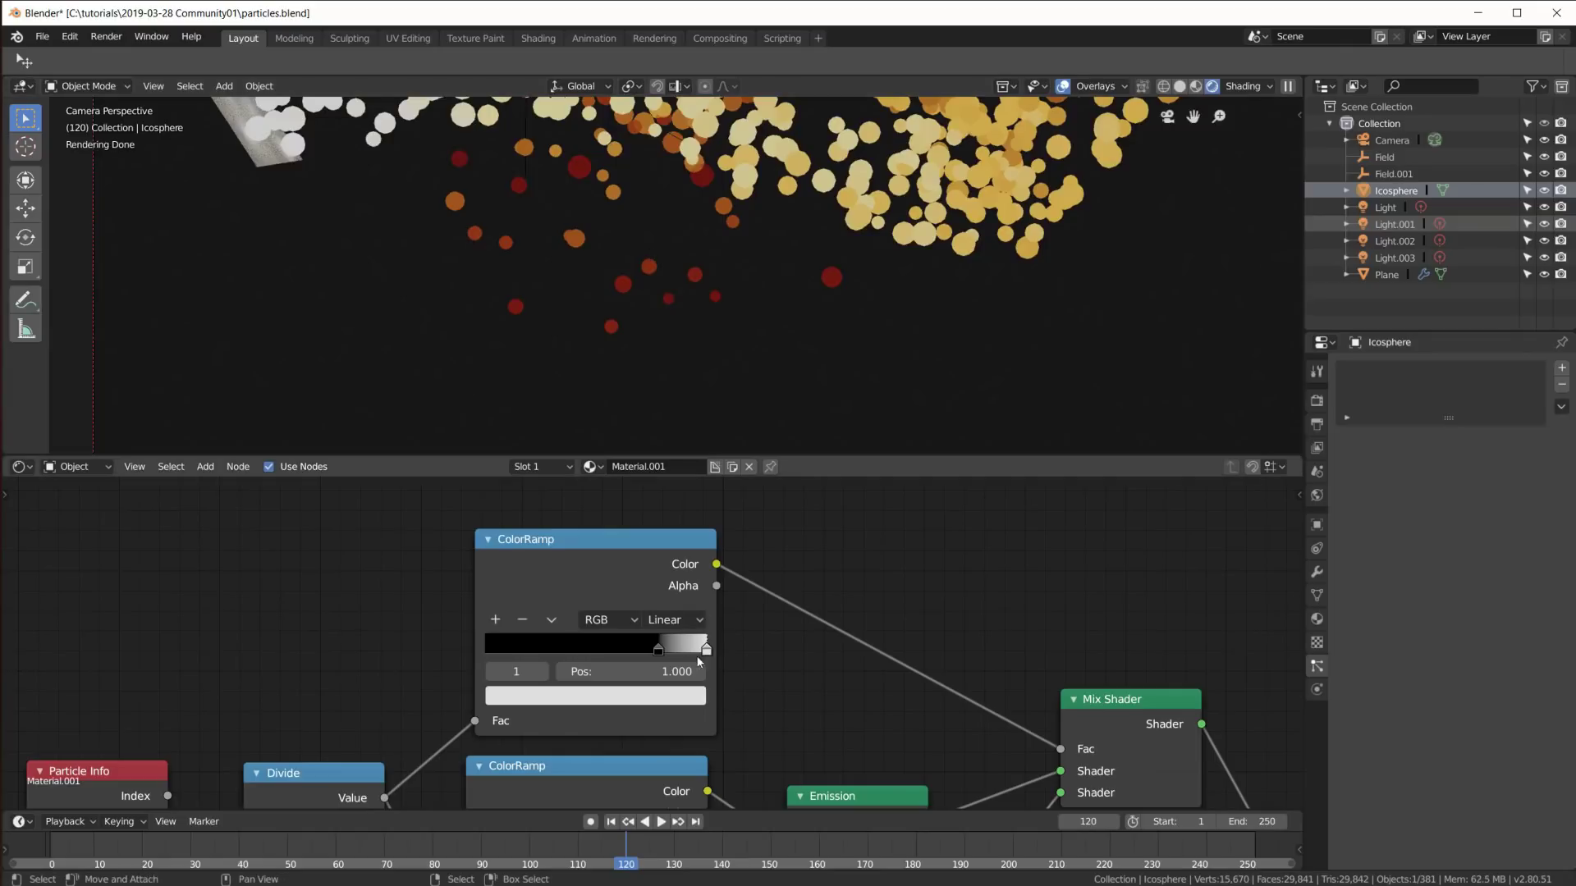
Step: Restore the upper ColorRamp's end stop to pure white with a value of 1.000
left_click(637, 698)
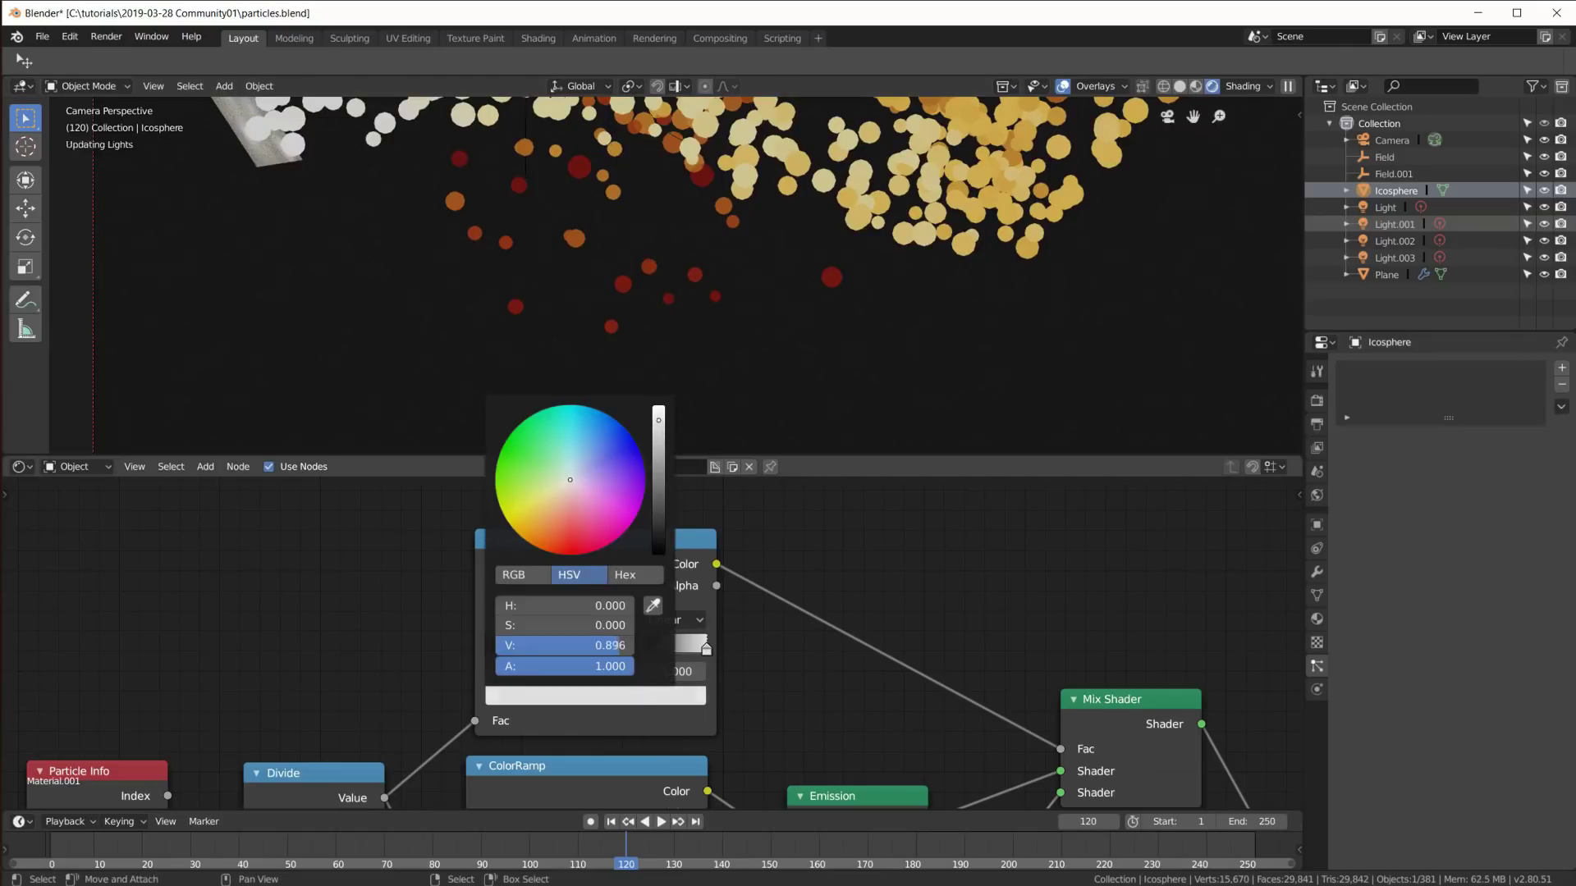
mouse_move(658, 408)
left_mouse_down()
mouse_move(658, 495)
mouse_move(658, 410)
left_mouse_up()
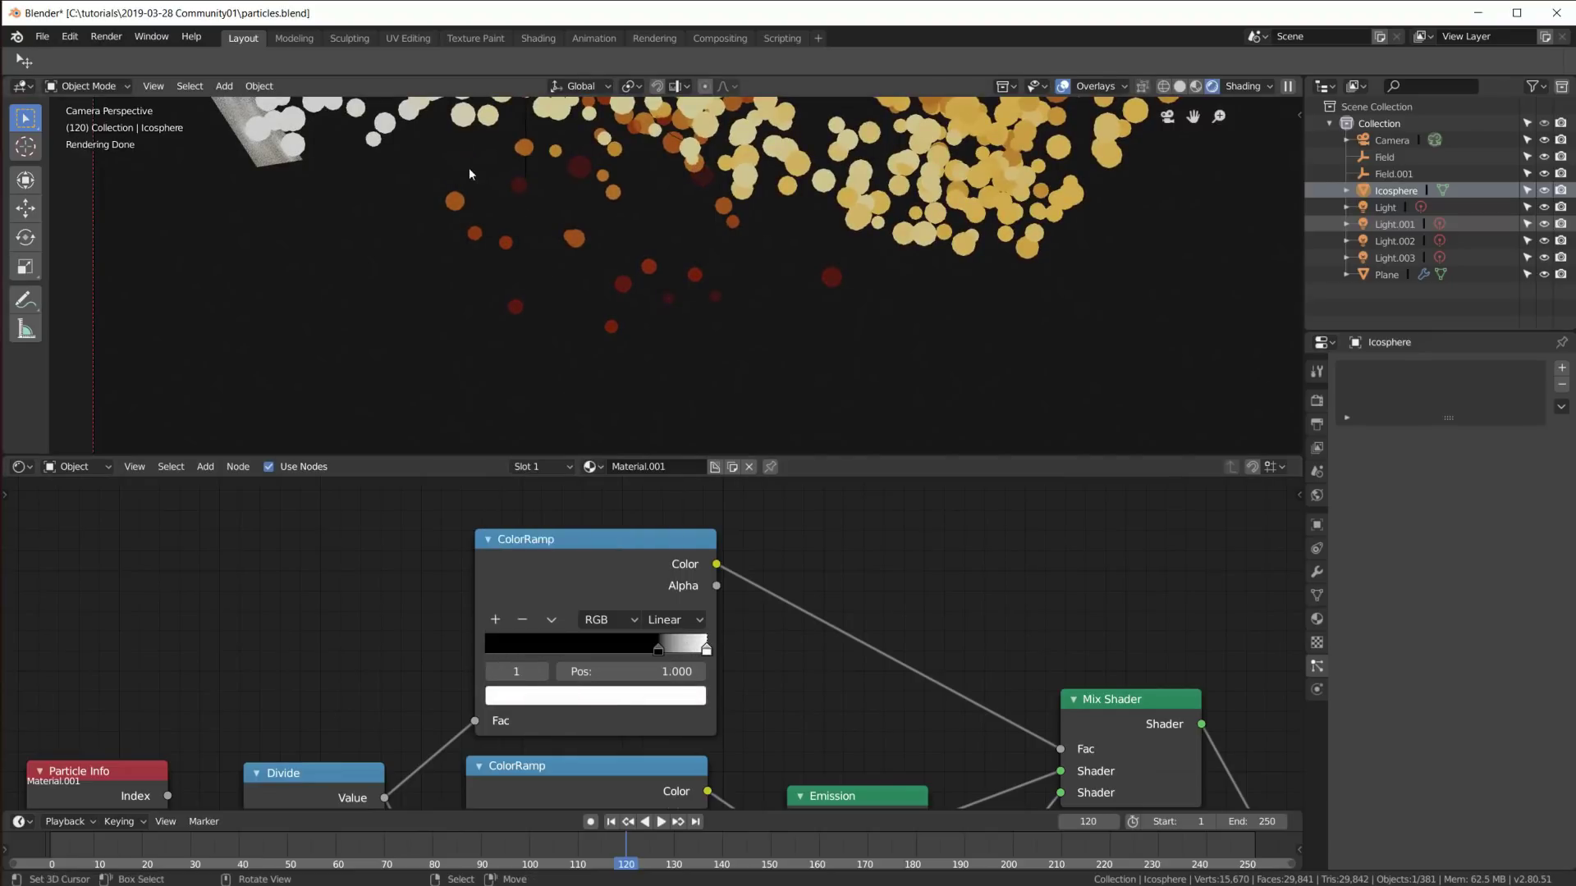
left_click(691, 696)
left_click(690, 696)
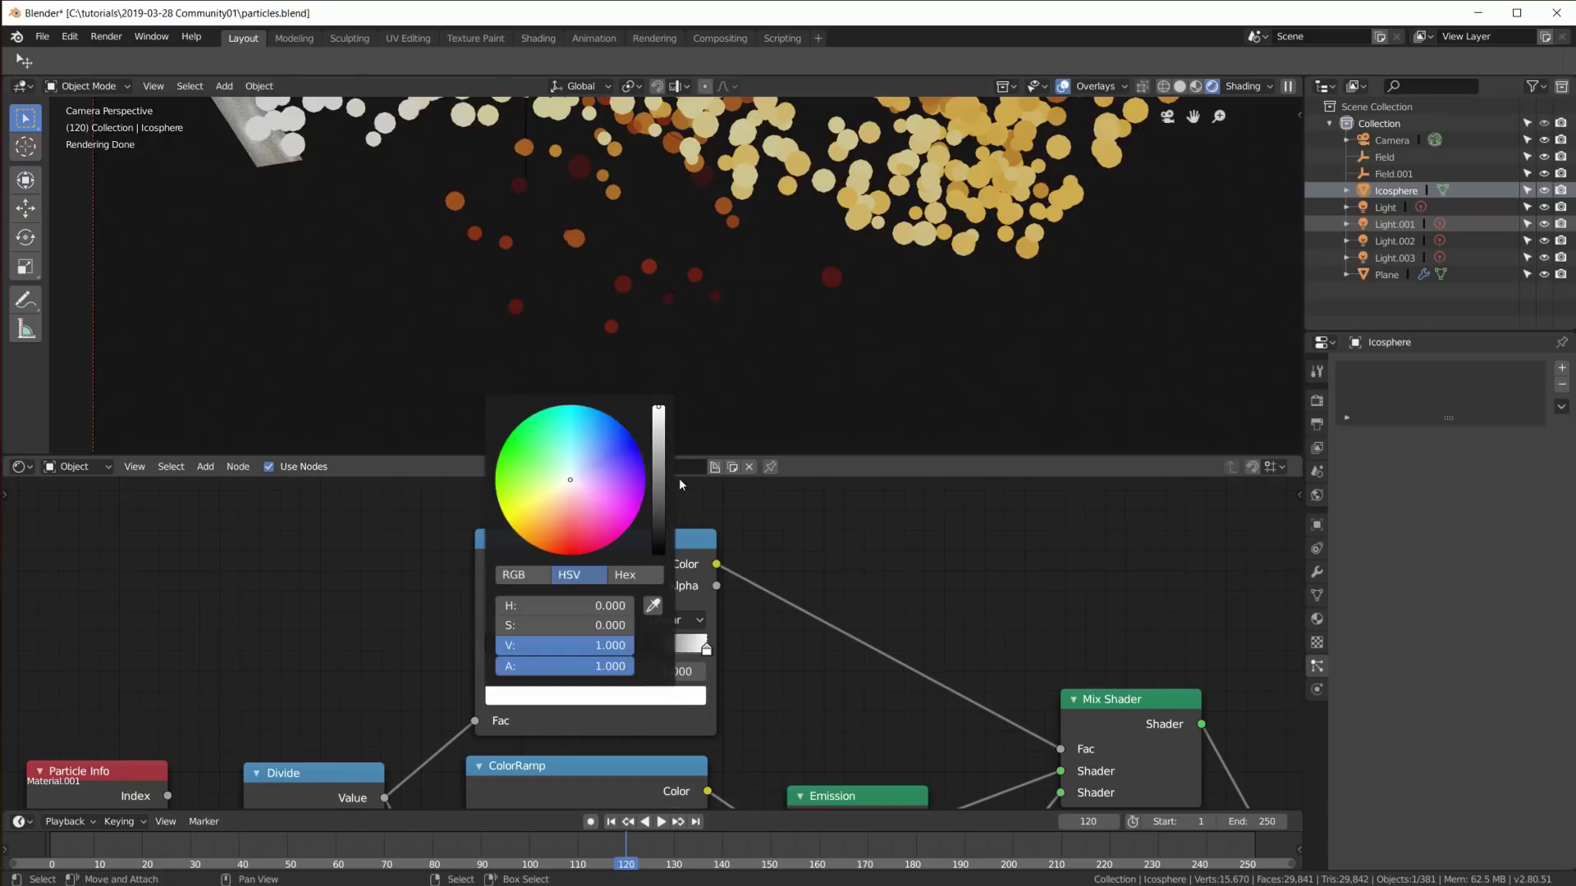
mouse_move(660, 410)
left_mouse_down()
mouse_move(658, 552)
mouse_move(658, 409)
left_mouse_up()
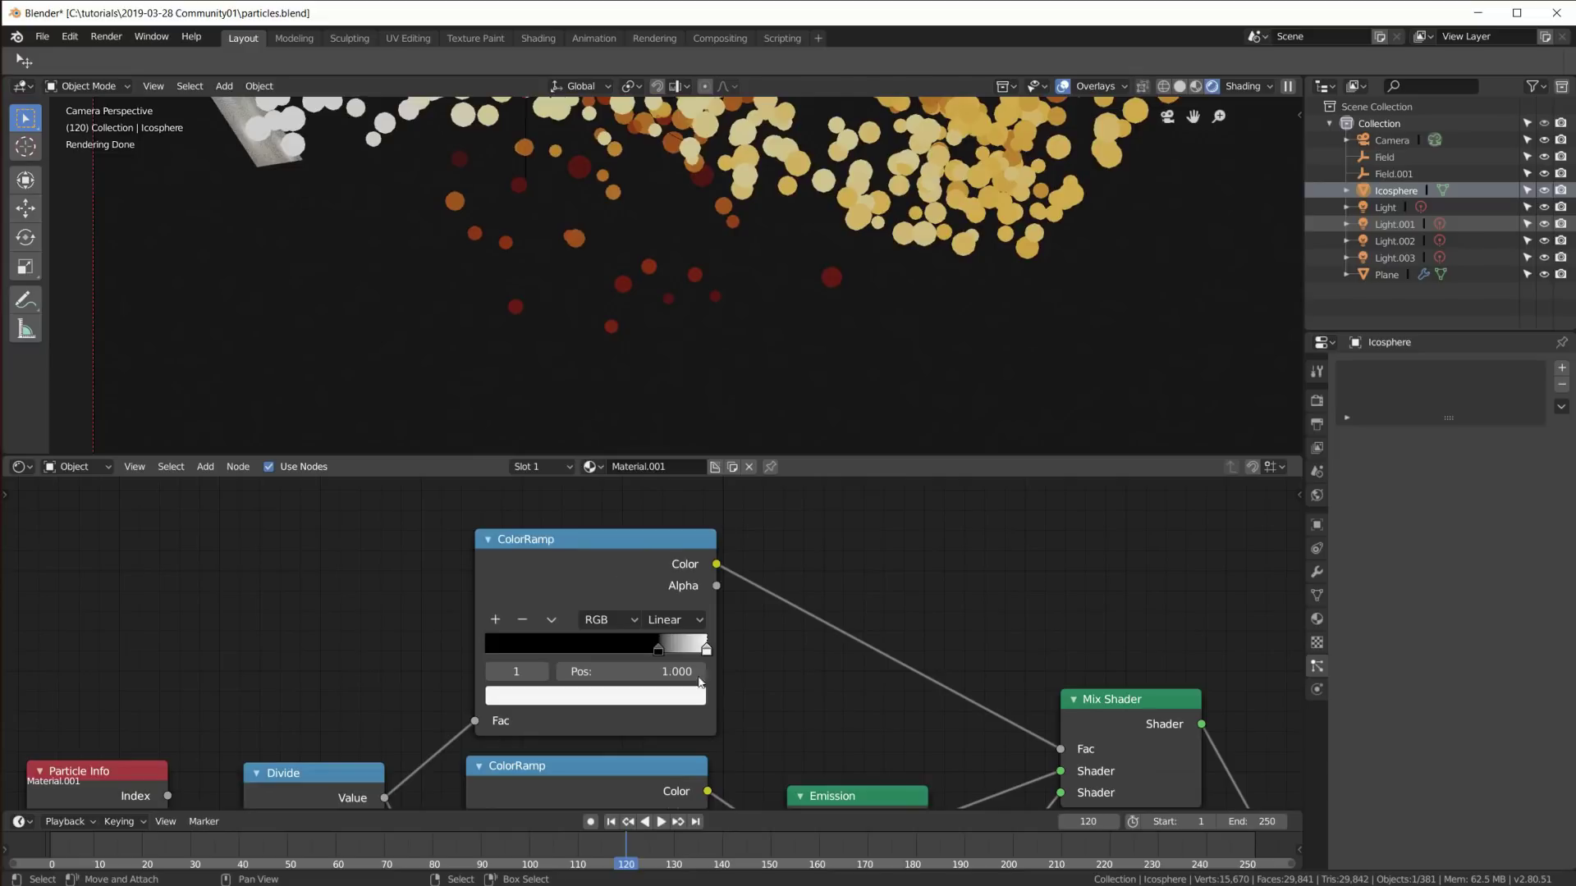
Step: Go to frame 190 and enlarge the 3D viewport to examine how the oldest particles fade out
scroll(738, 694, "down", 4)
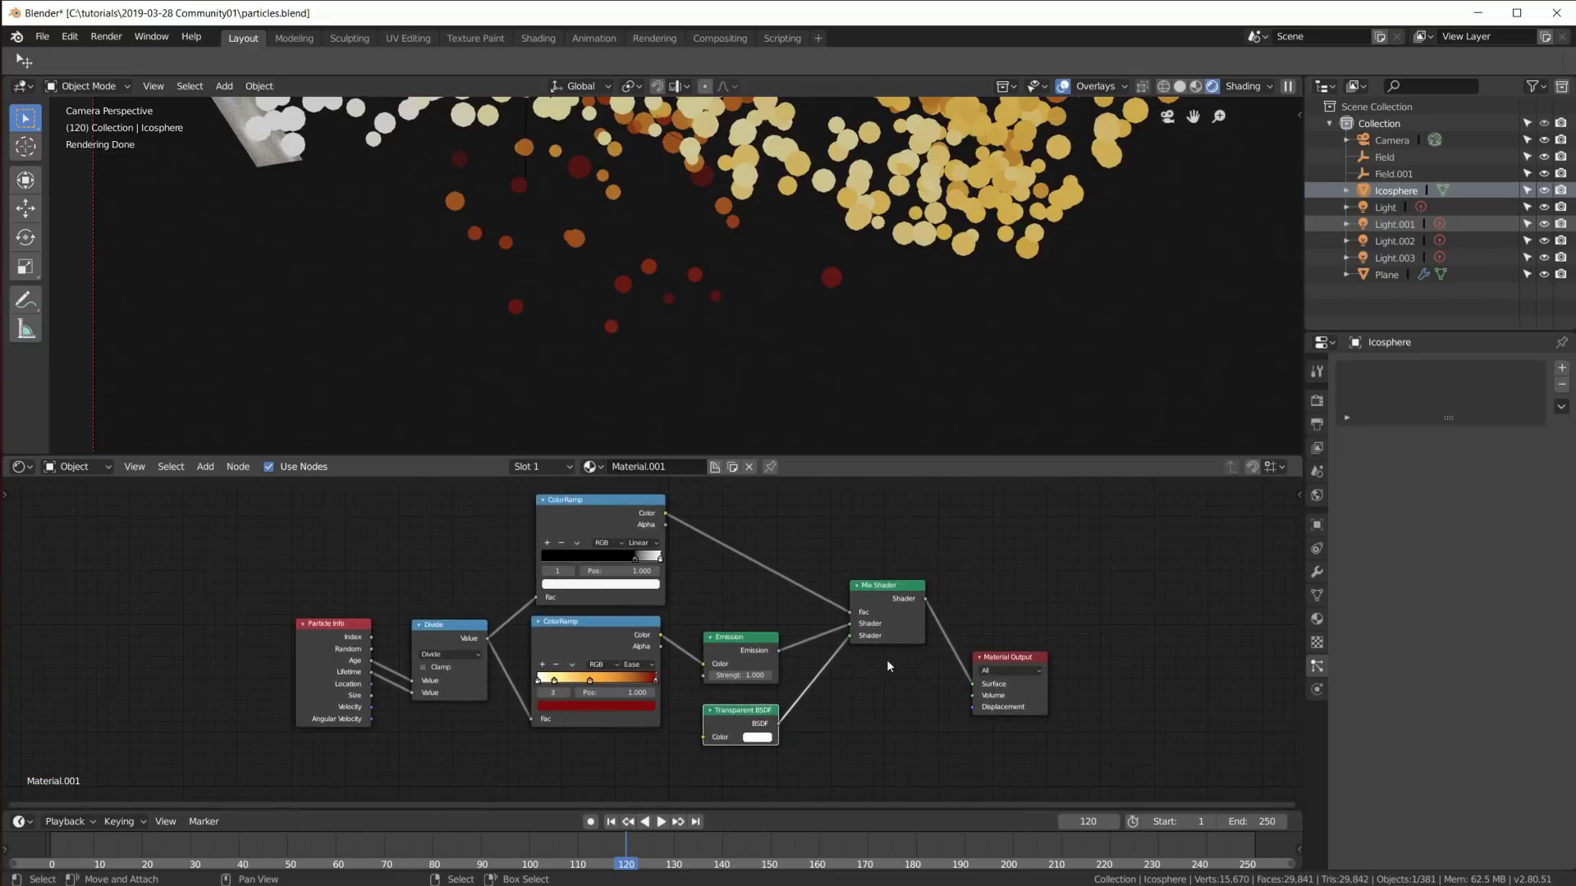
scroll(691, 279, "down", 3)
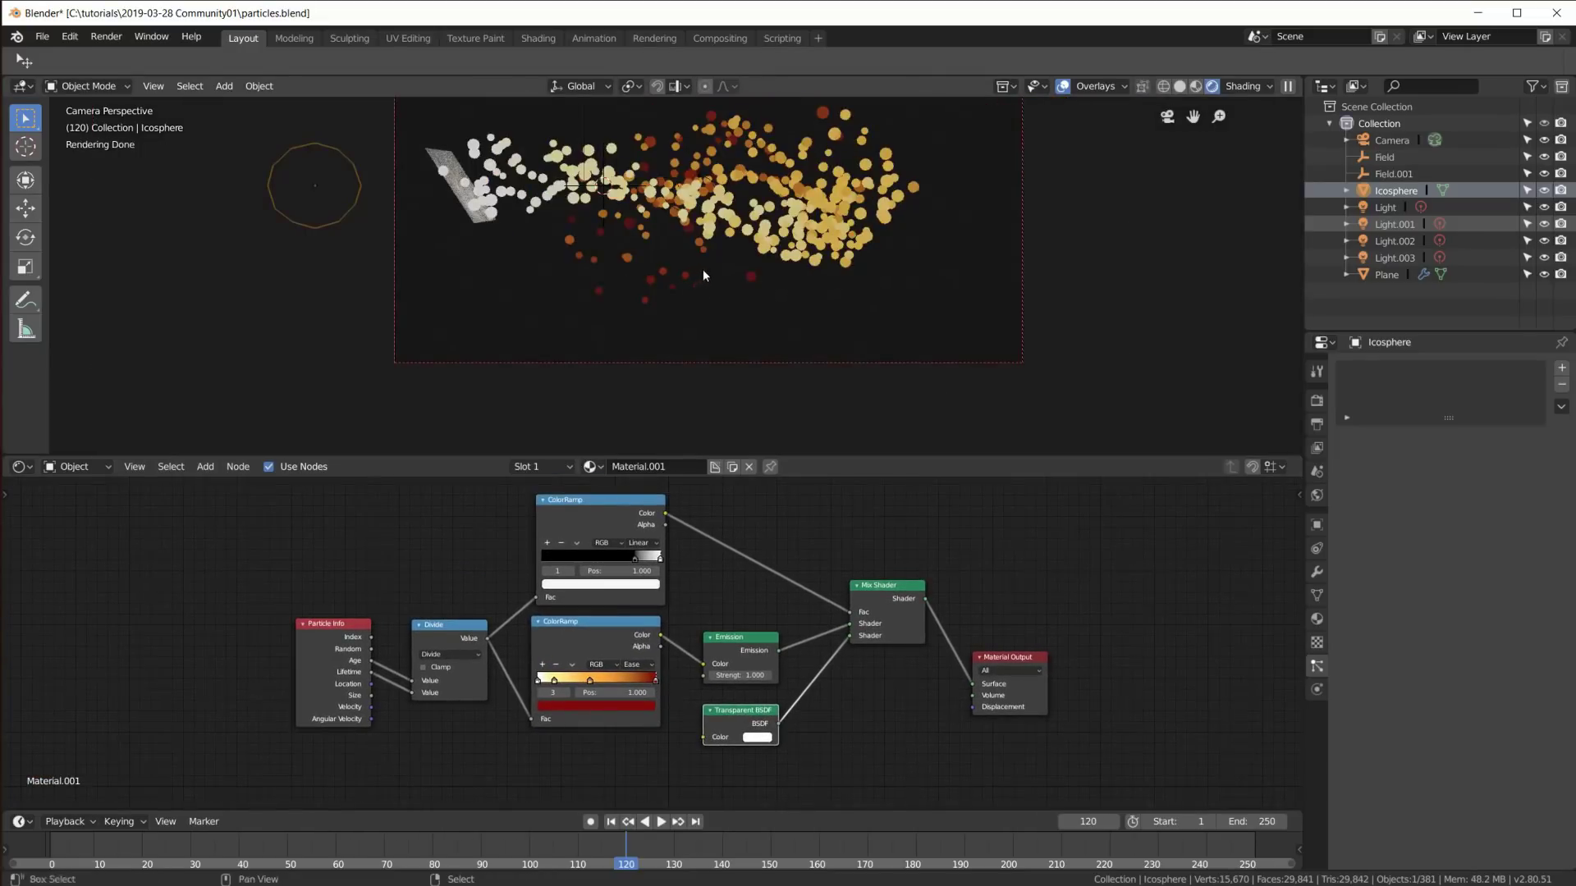
scroll(687, 336, "up", 2)
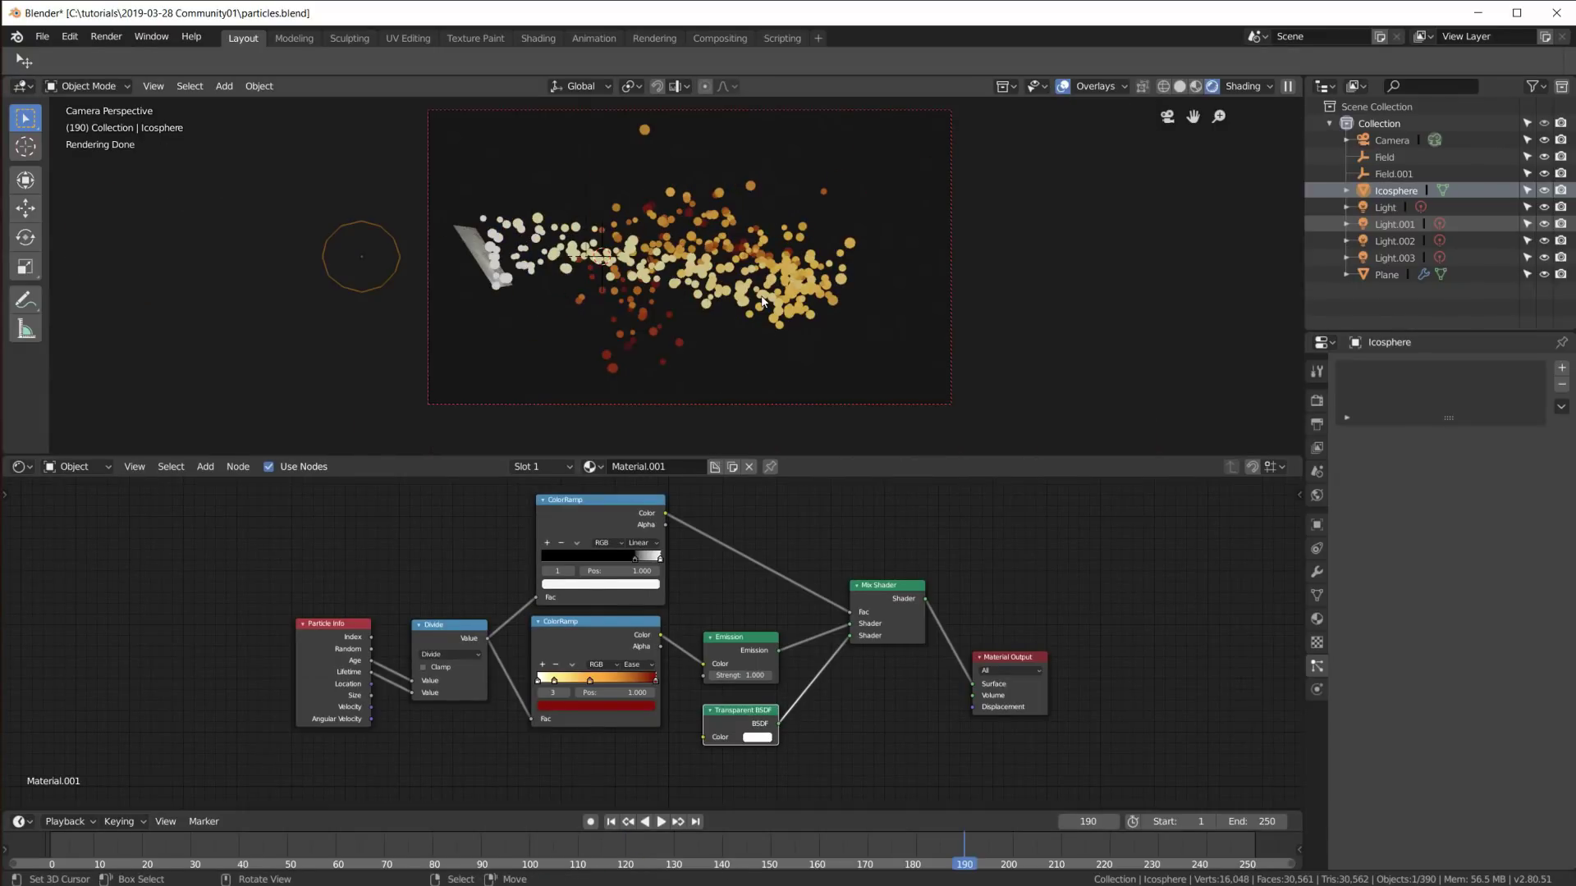
scroll(763, 302, "up", 2)
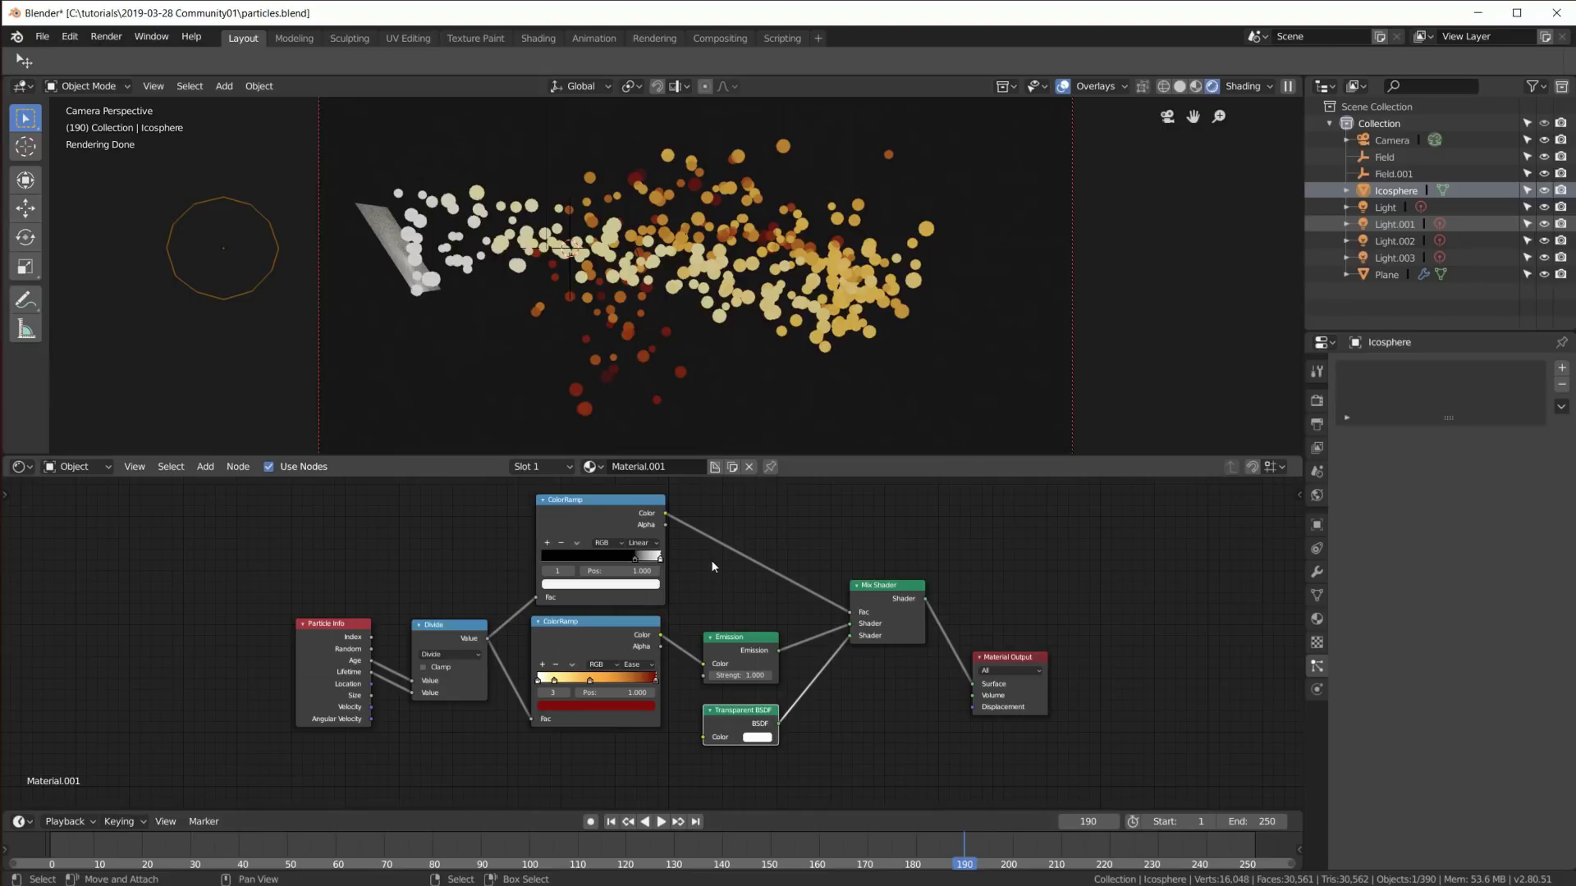
left_click_drag(858, 458, 858, 577)
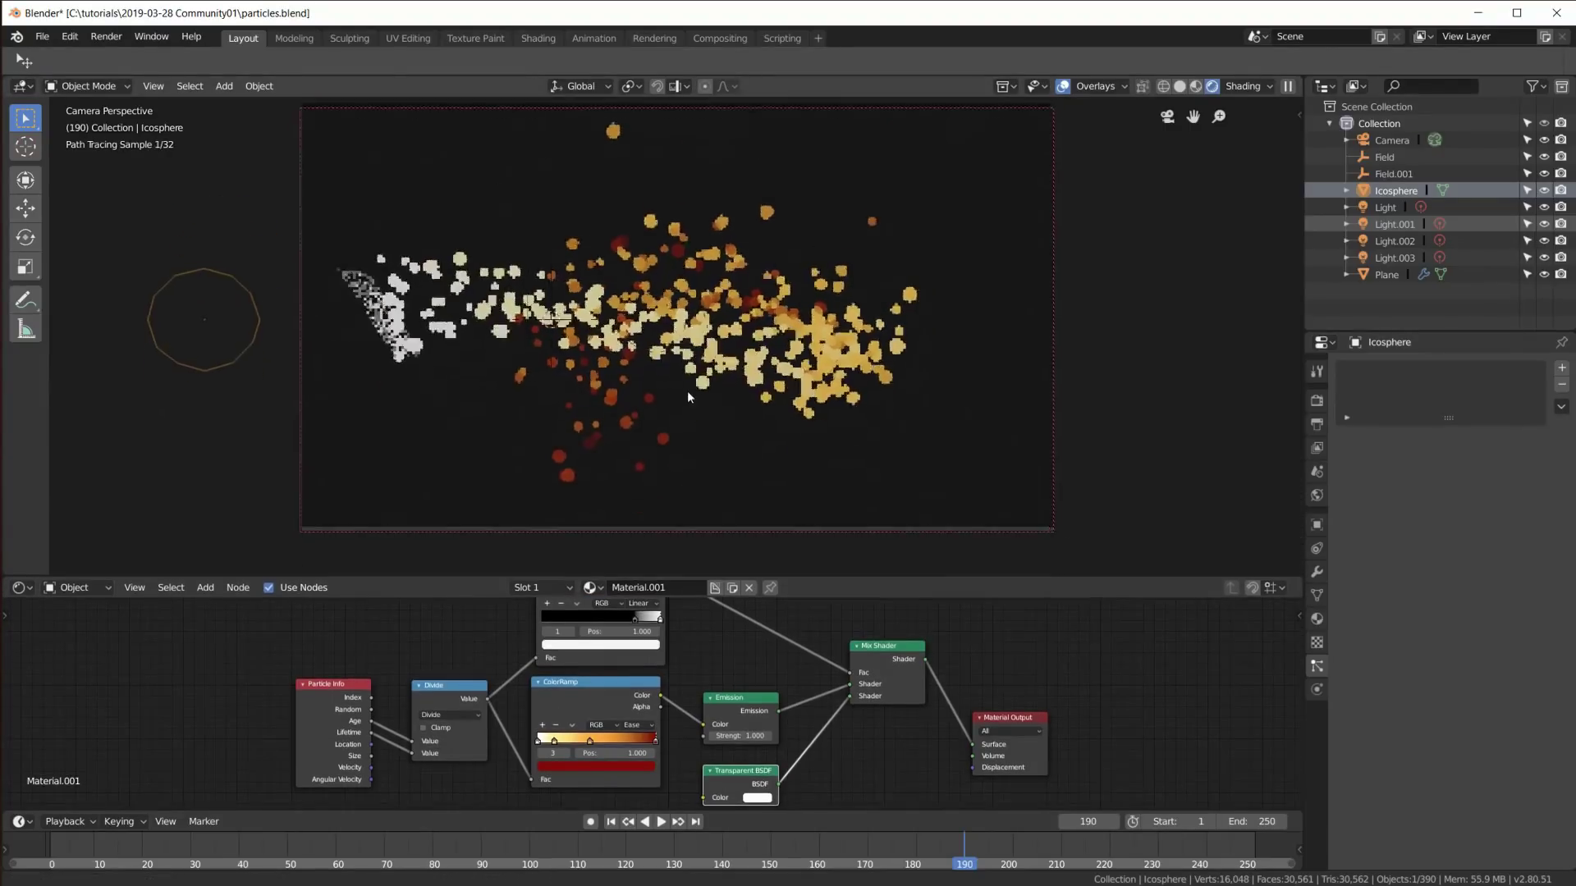
Step: Select the emitter plane, collapse its Emission settings and expand the Textures settings of its particle system
left_click(361, 318)
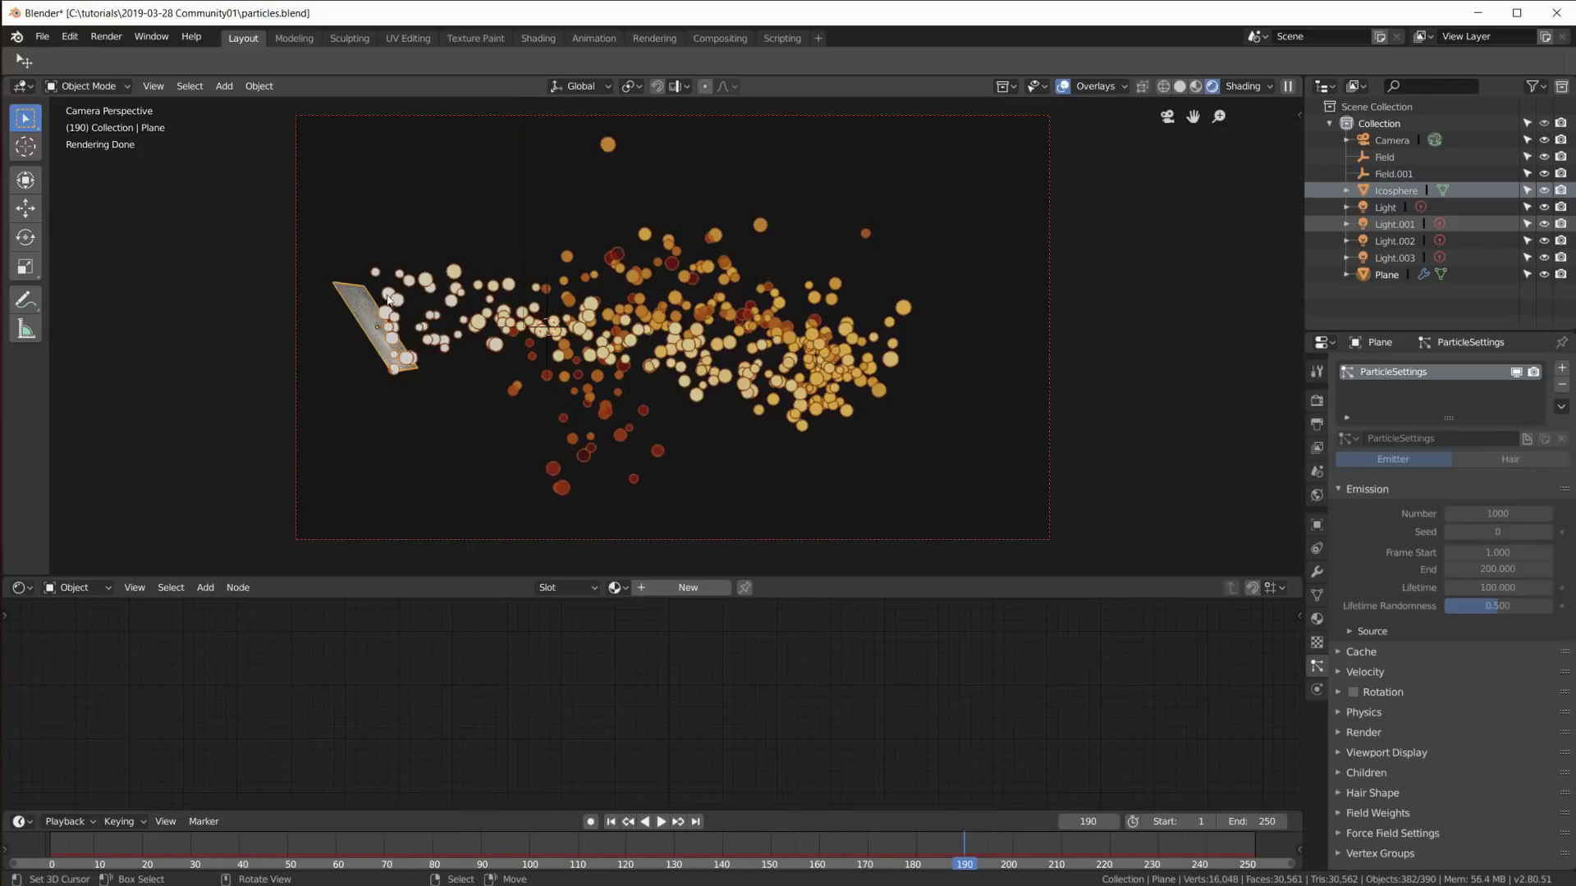
scroll(1449, 742, "down", 1)
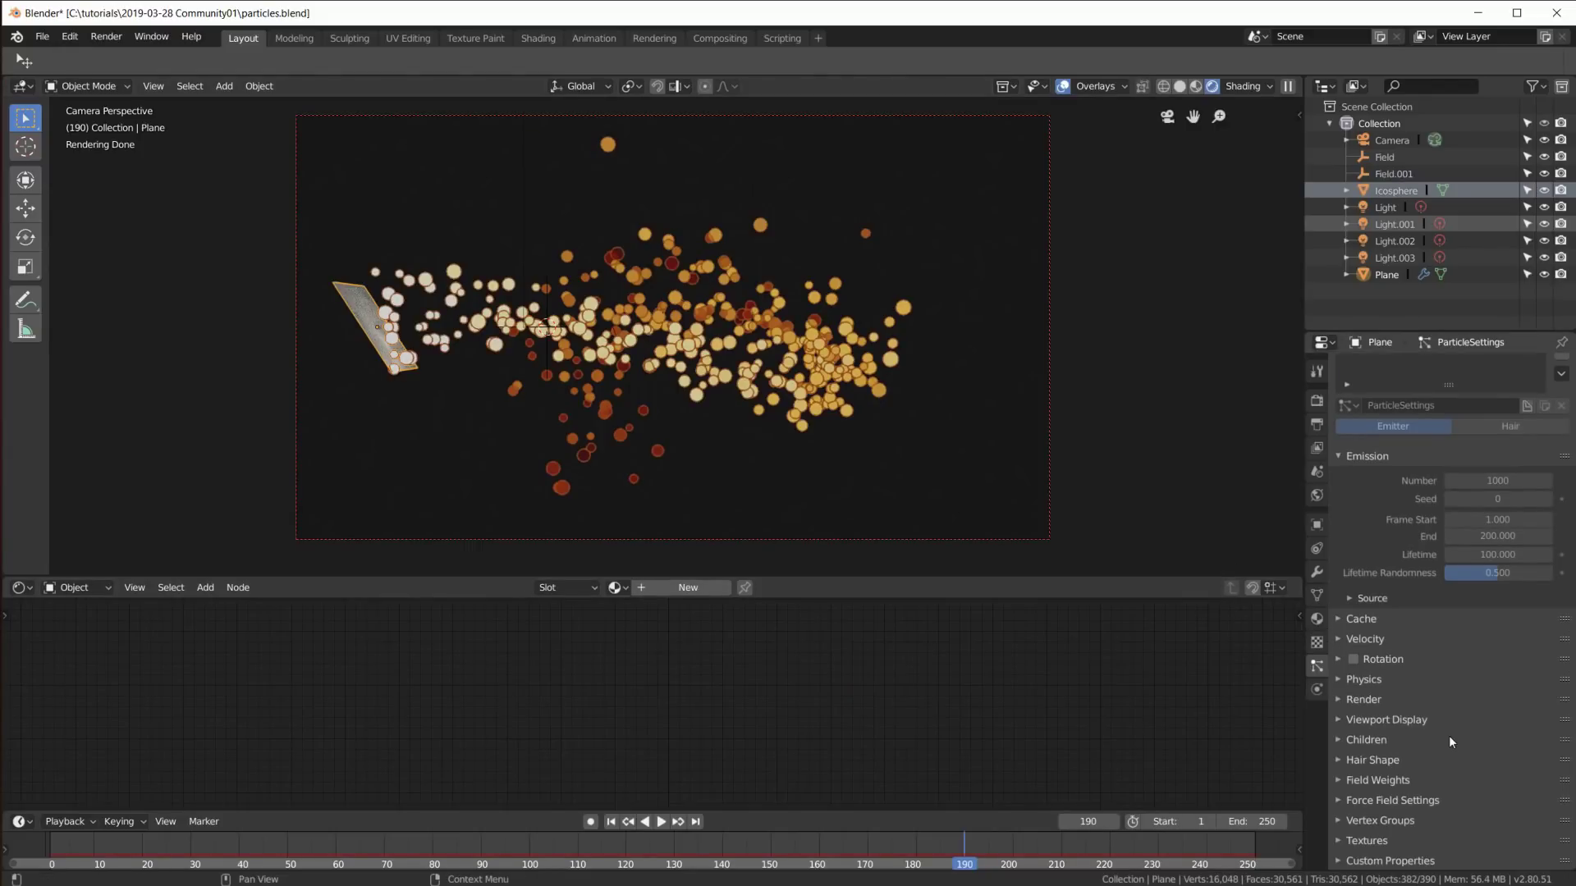
left_click(1338, 455)
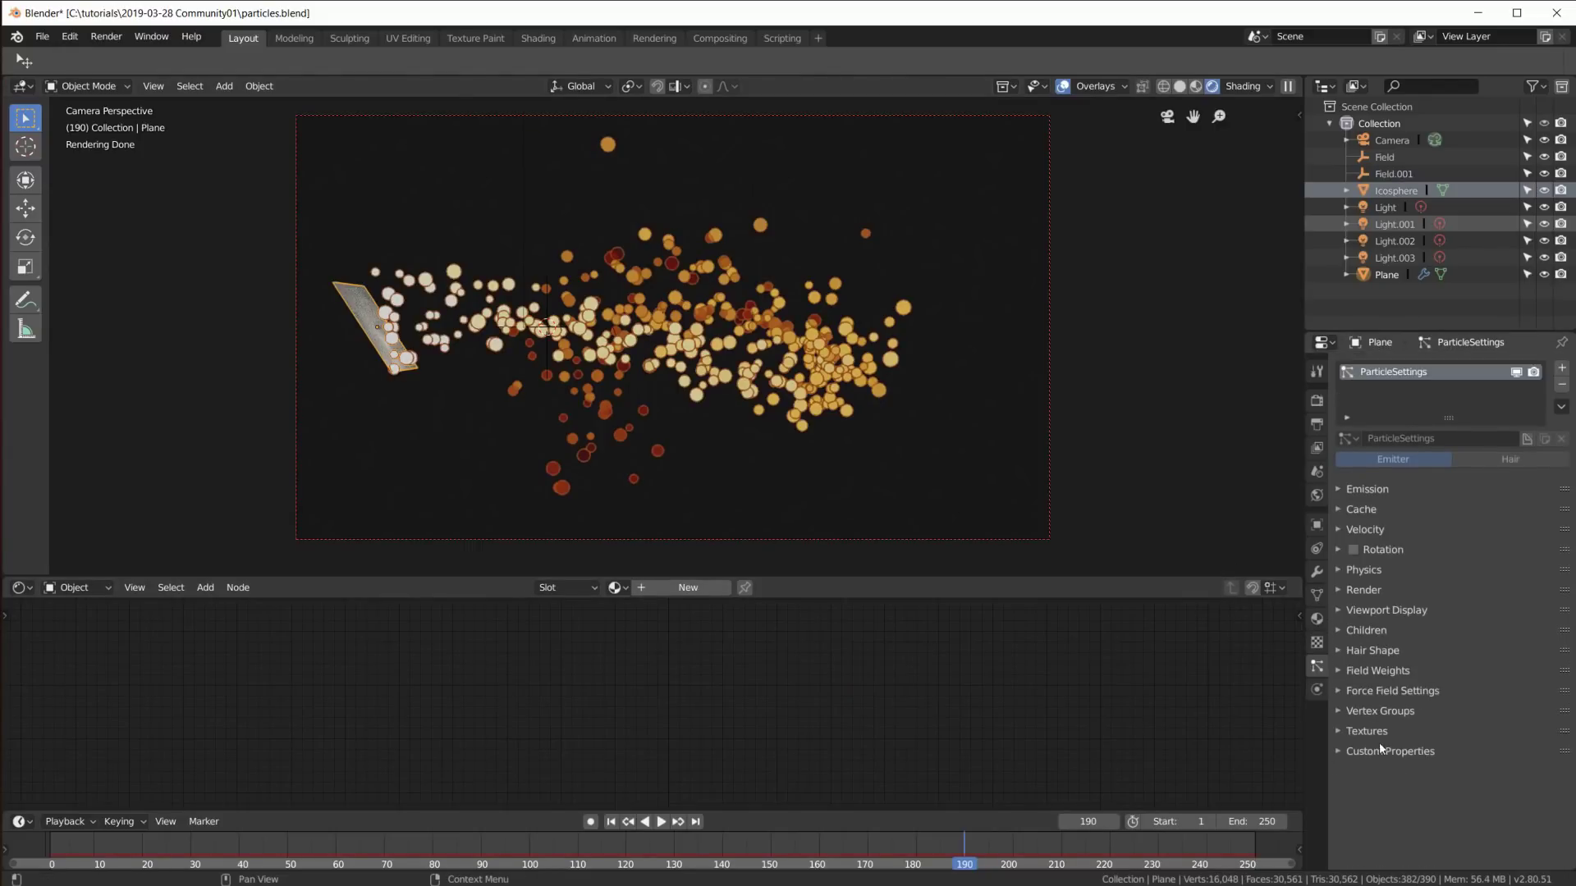
left_click(1336, 732)
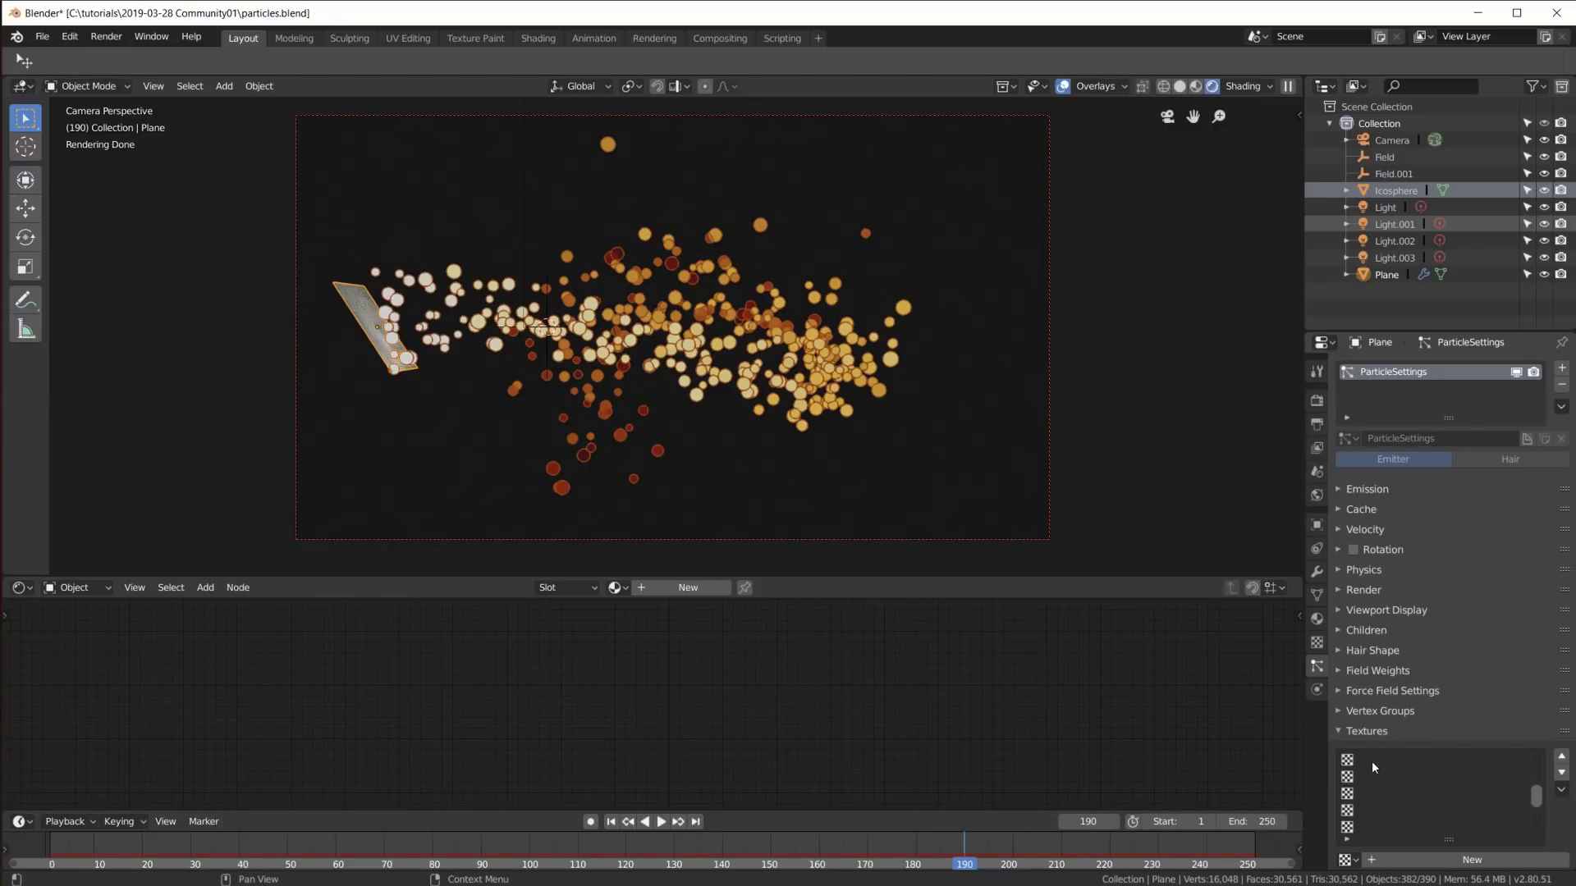
Step: Add a new texture in the first texture slot of the particle system and open its texture settings
scroll(1365, 762, "down", 1)
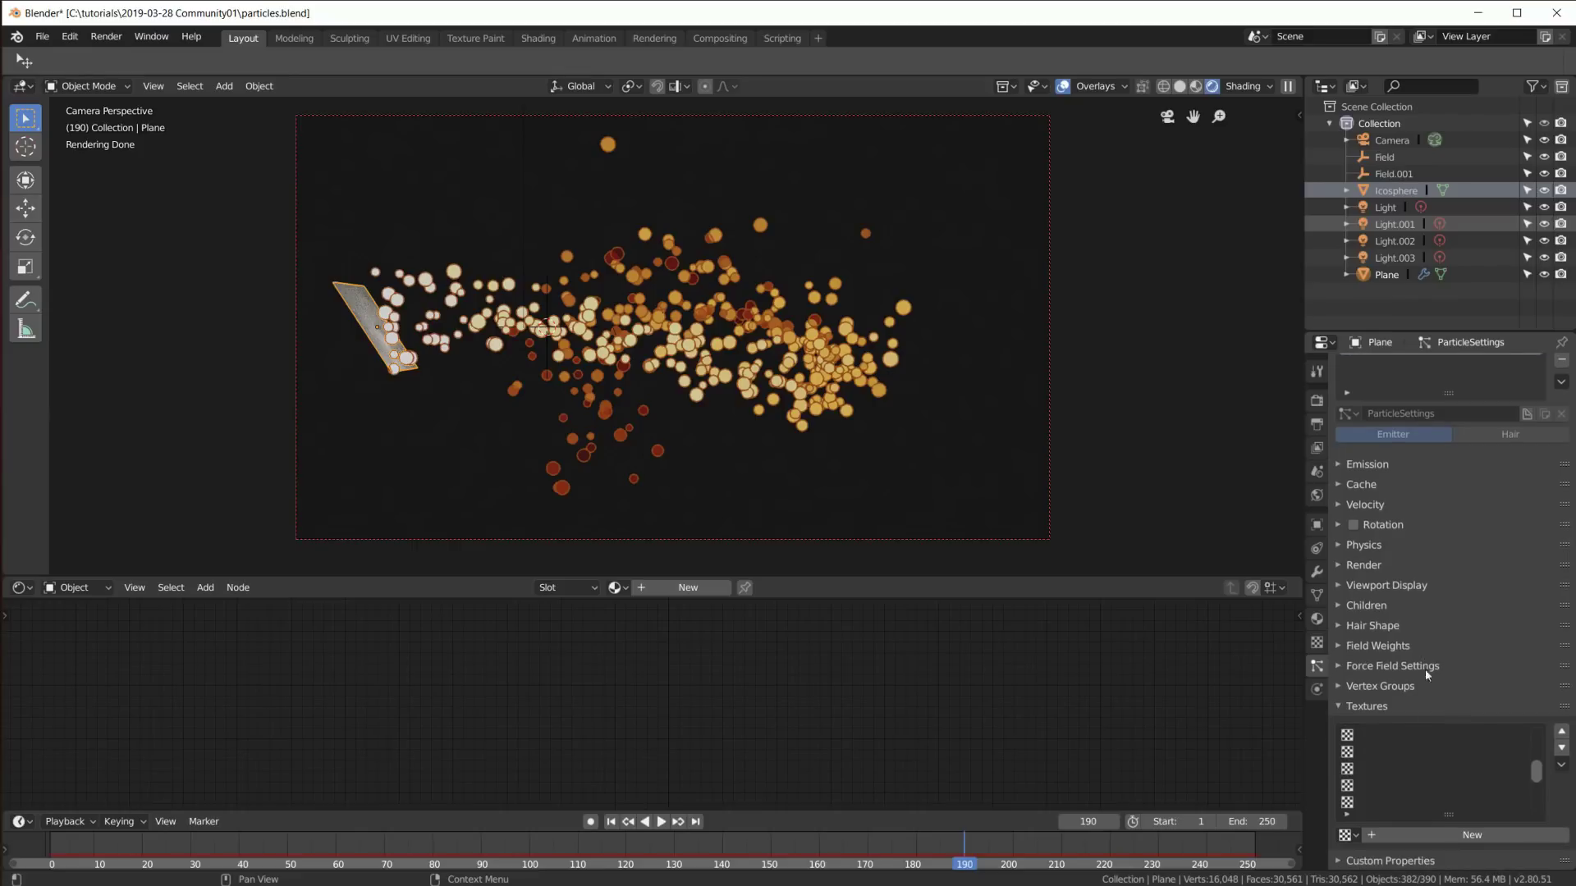
left_click(1358, 736)
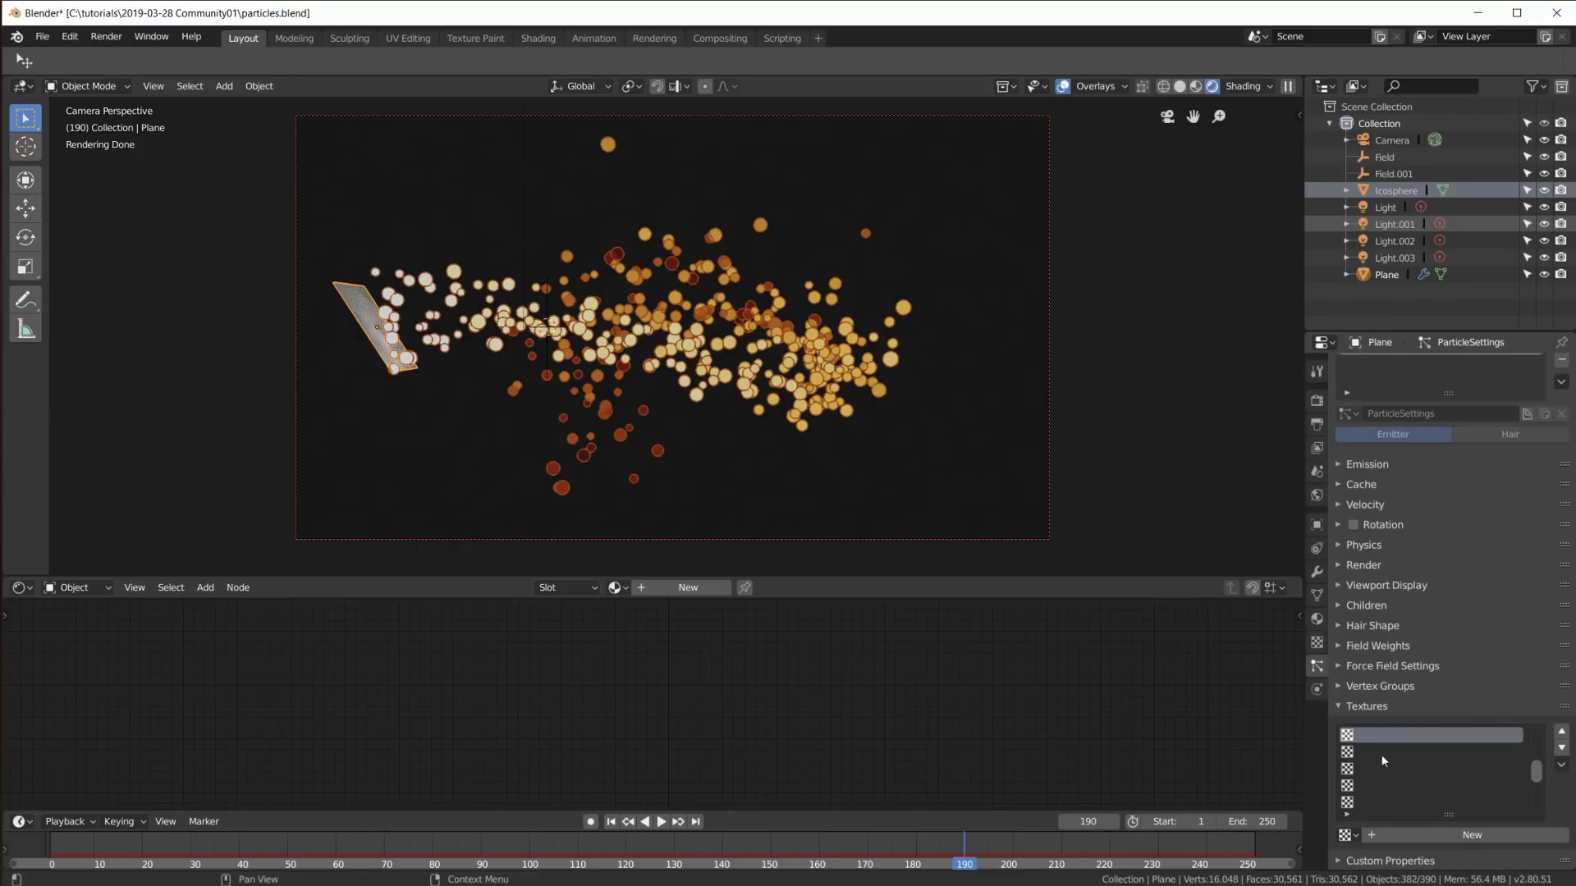
scroll(1389, 765, "up", 2)
left_click(1392, 738)
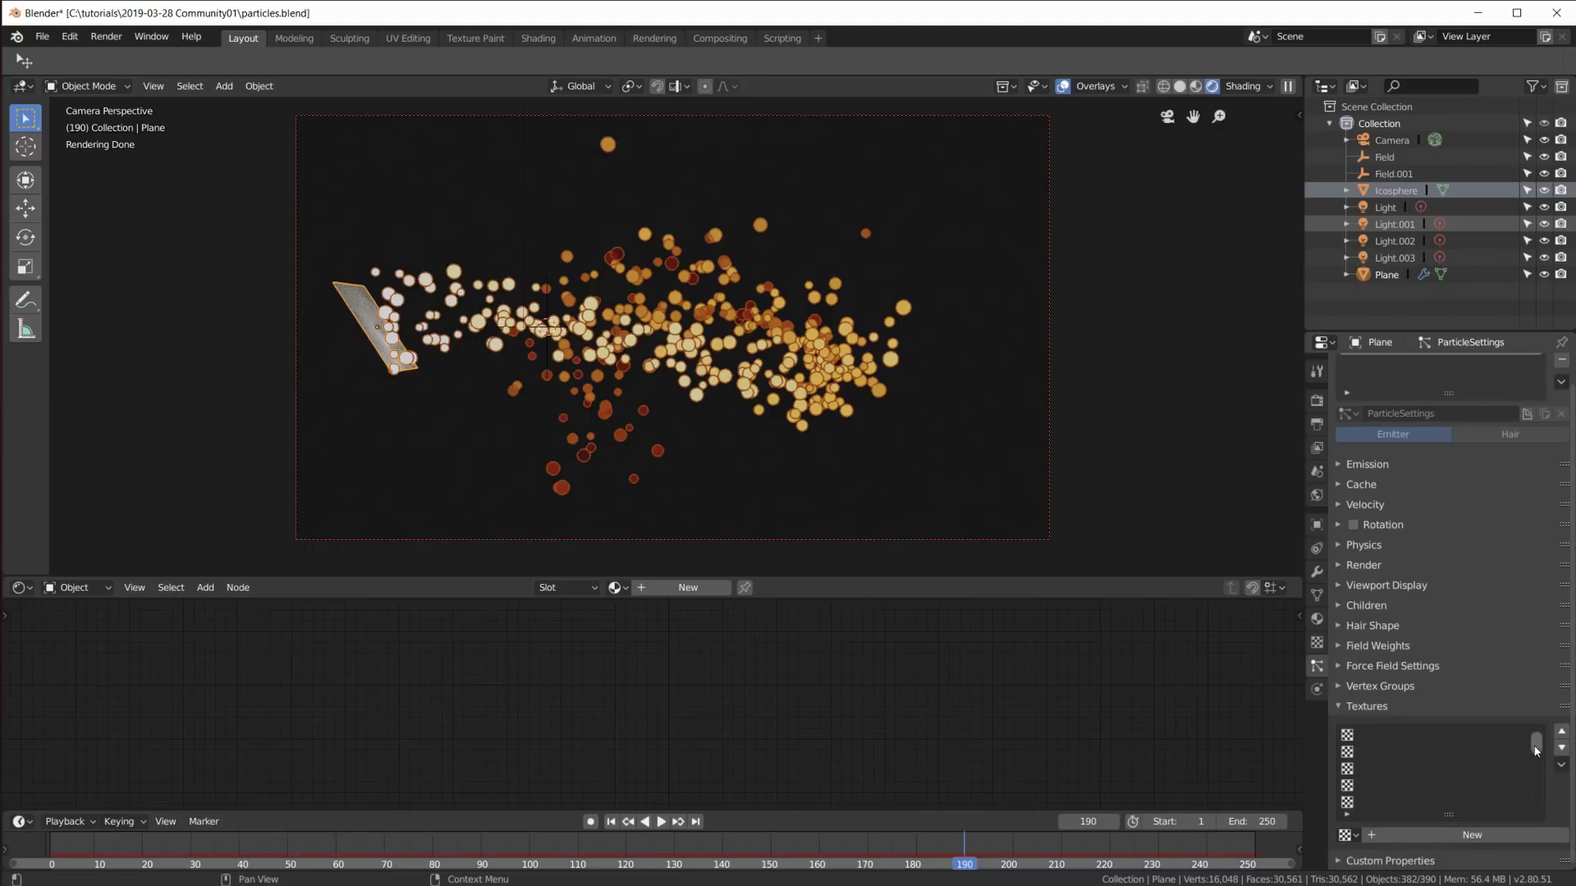
left_click(1426, 837)
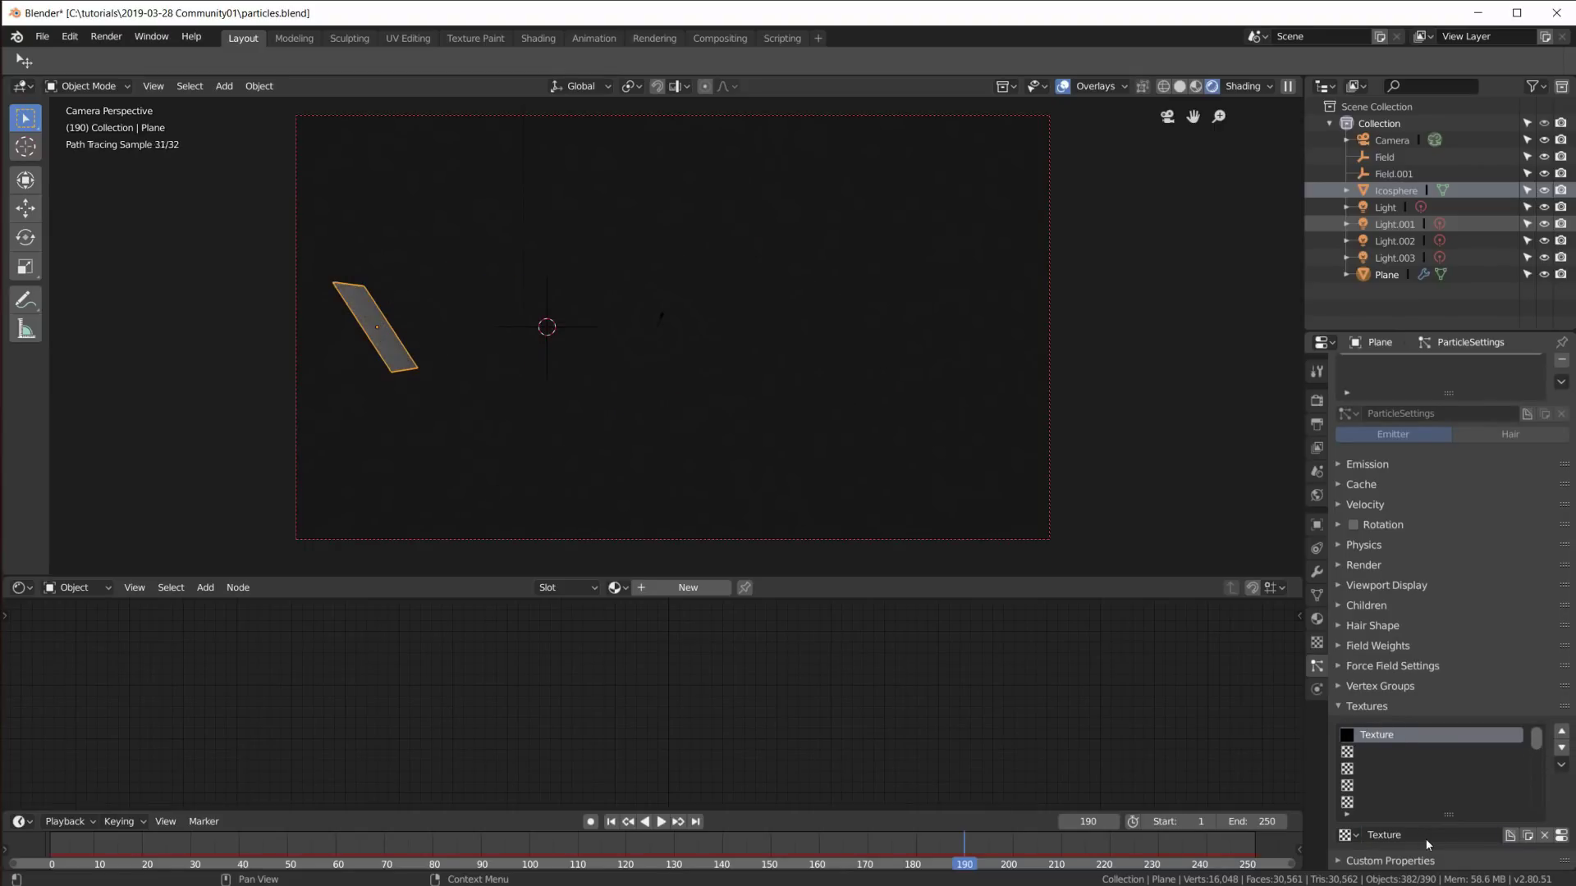
left_click(1562, 836)
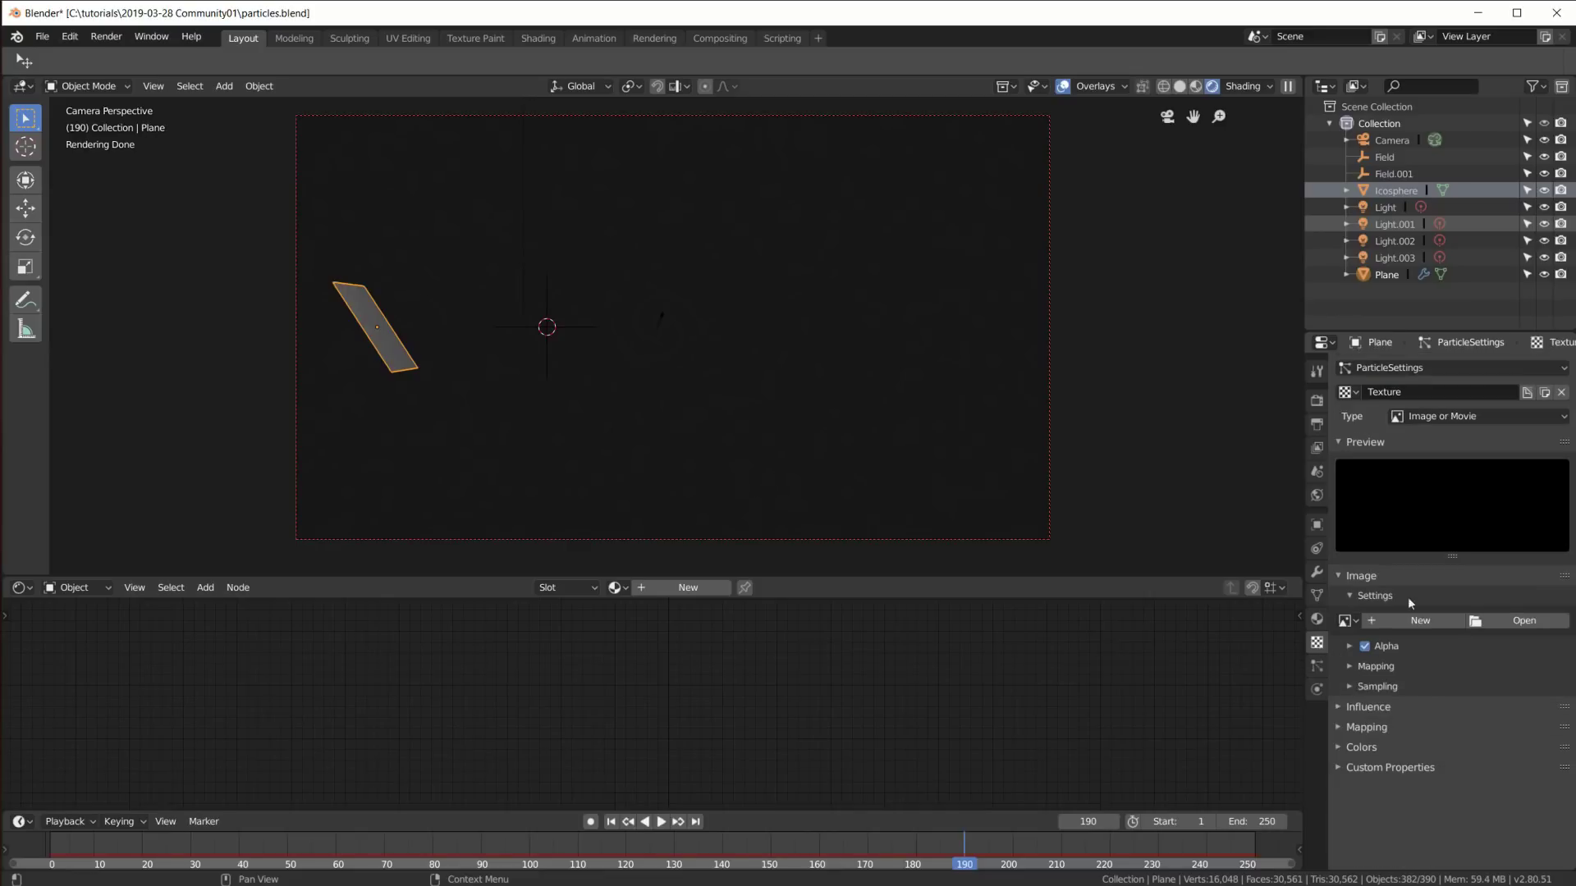
Step: Change the particle texture's type to Blend and check its progression and orientation options
left_click(1460, 417)
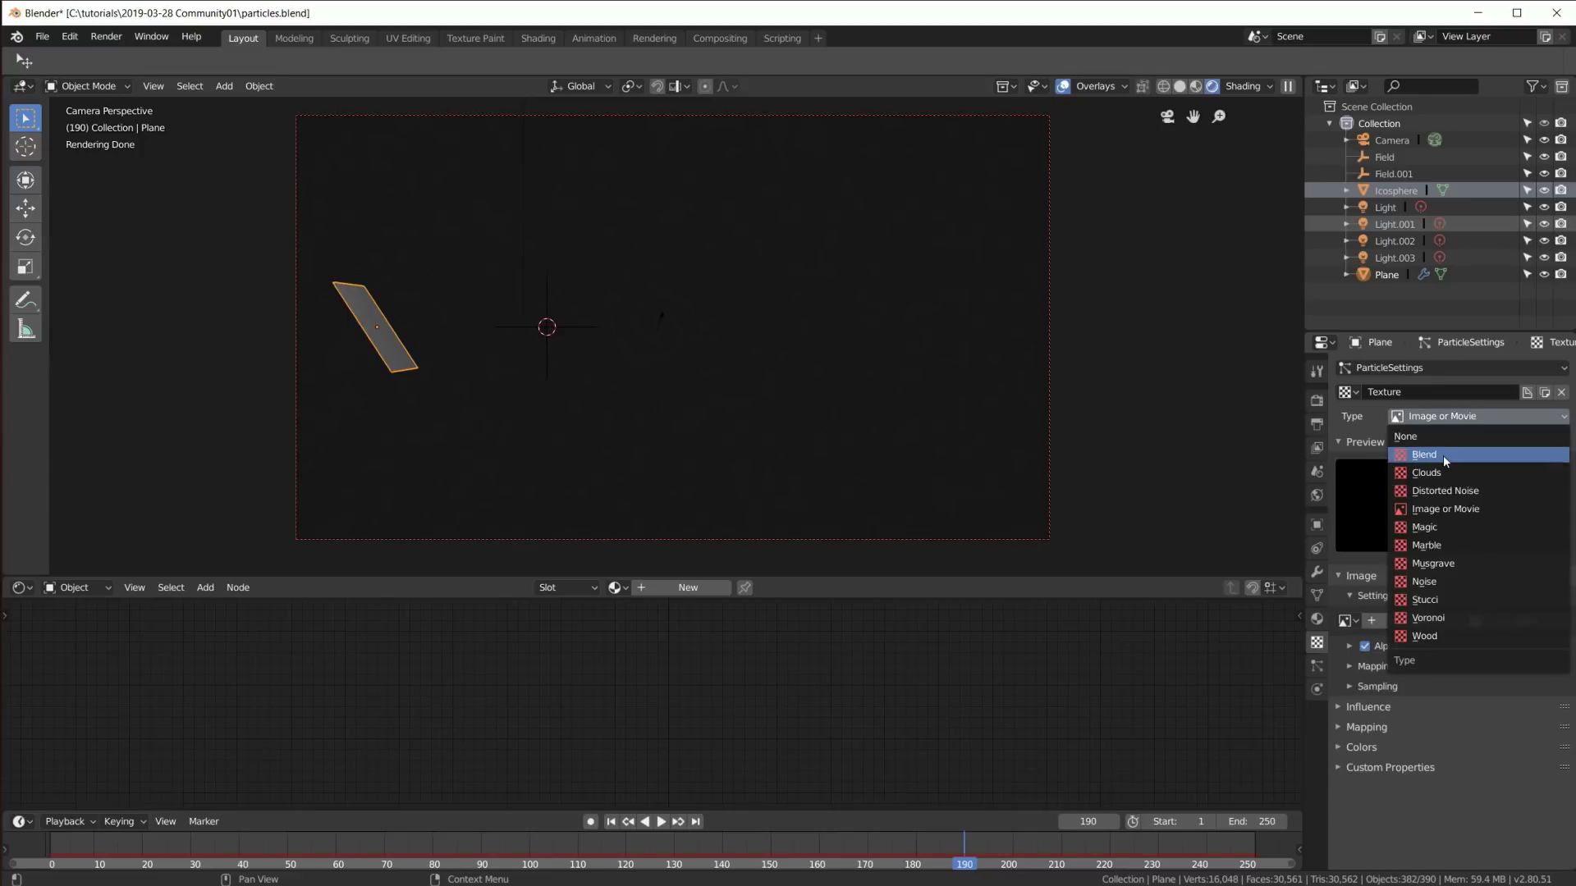
left_click(1442, 454)
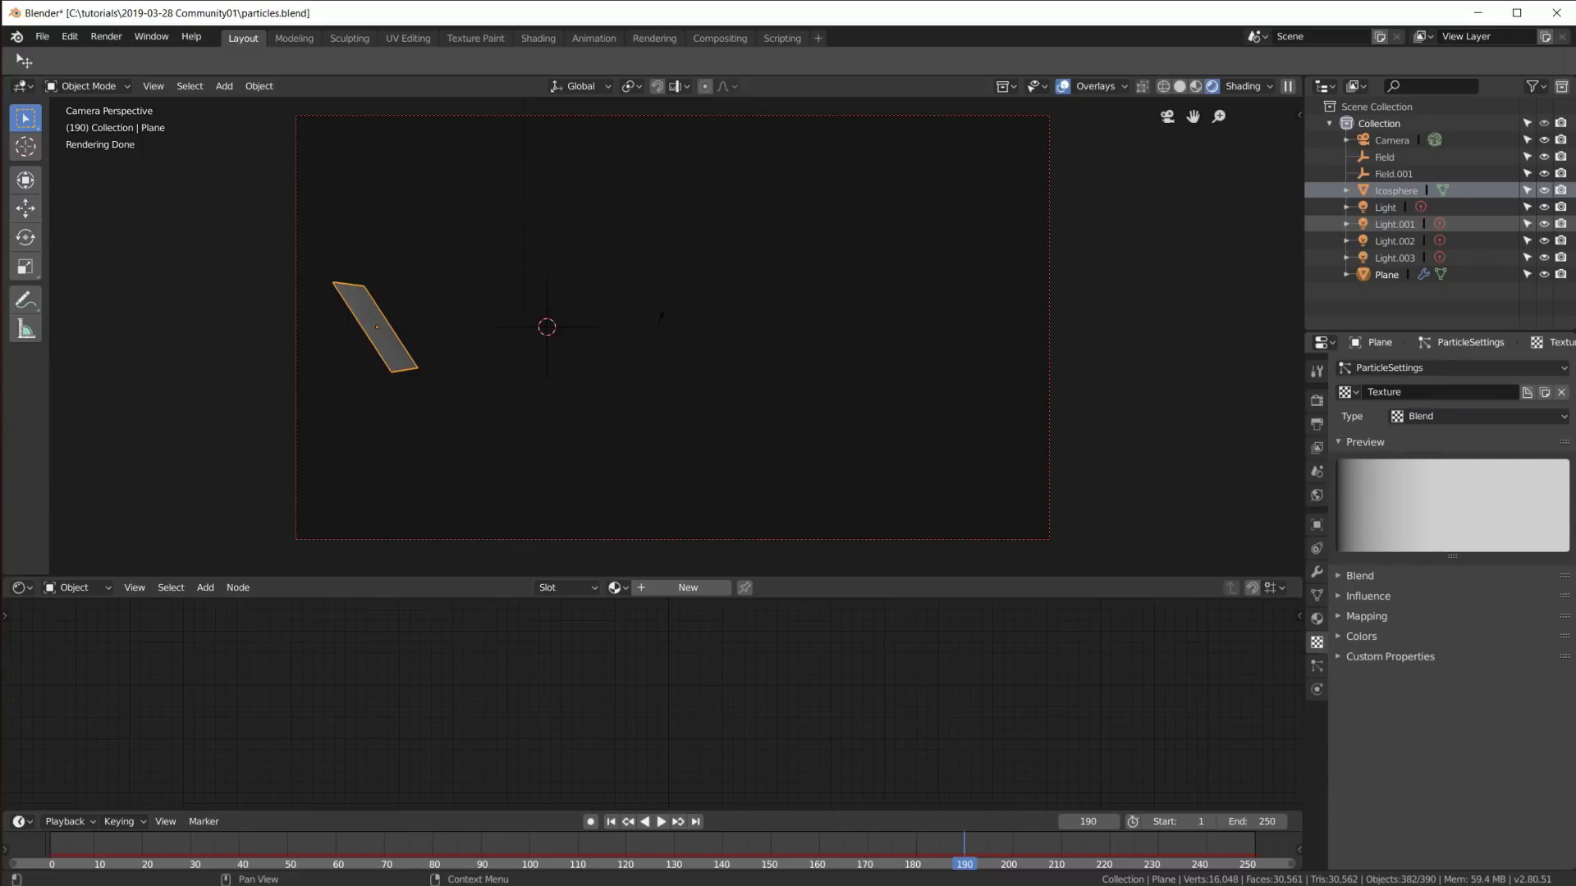
left_click(1339, 576)
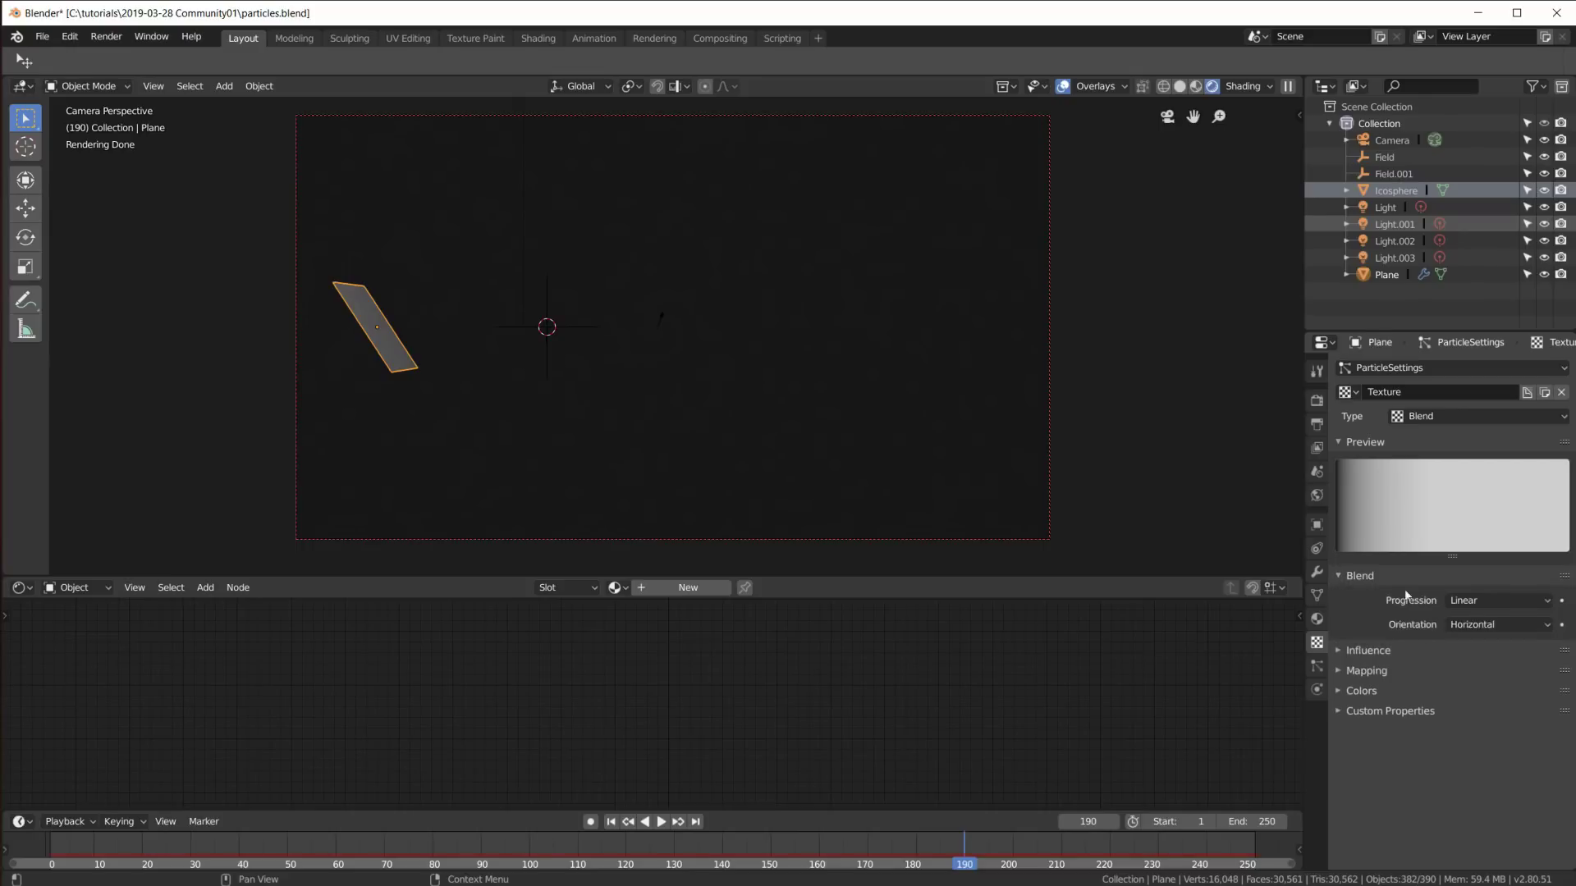
left_click(1349, 578)
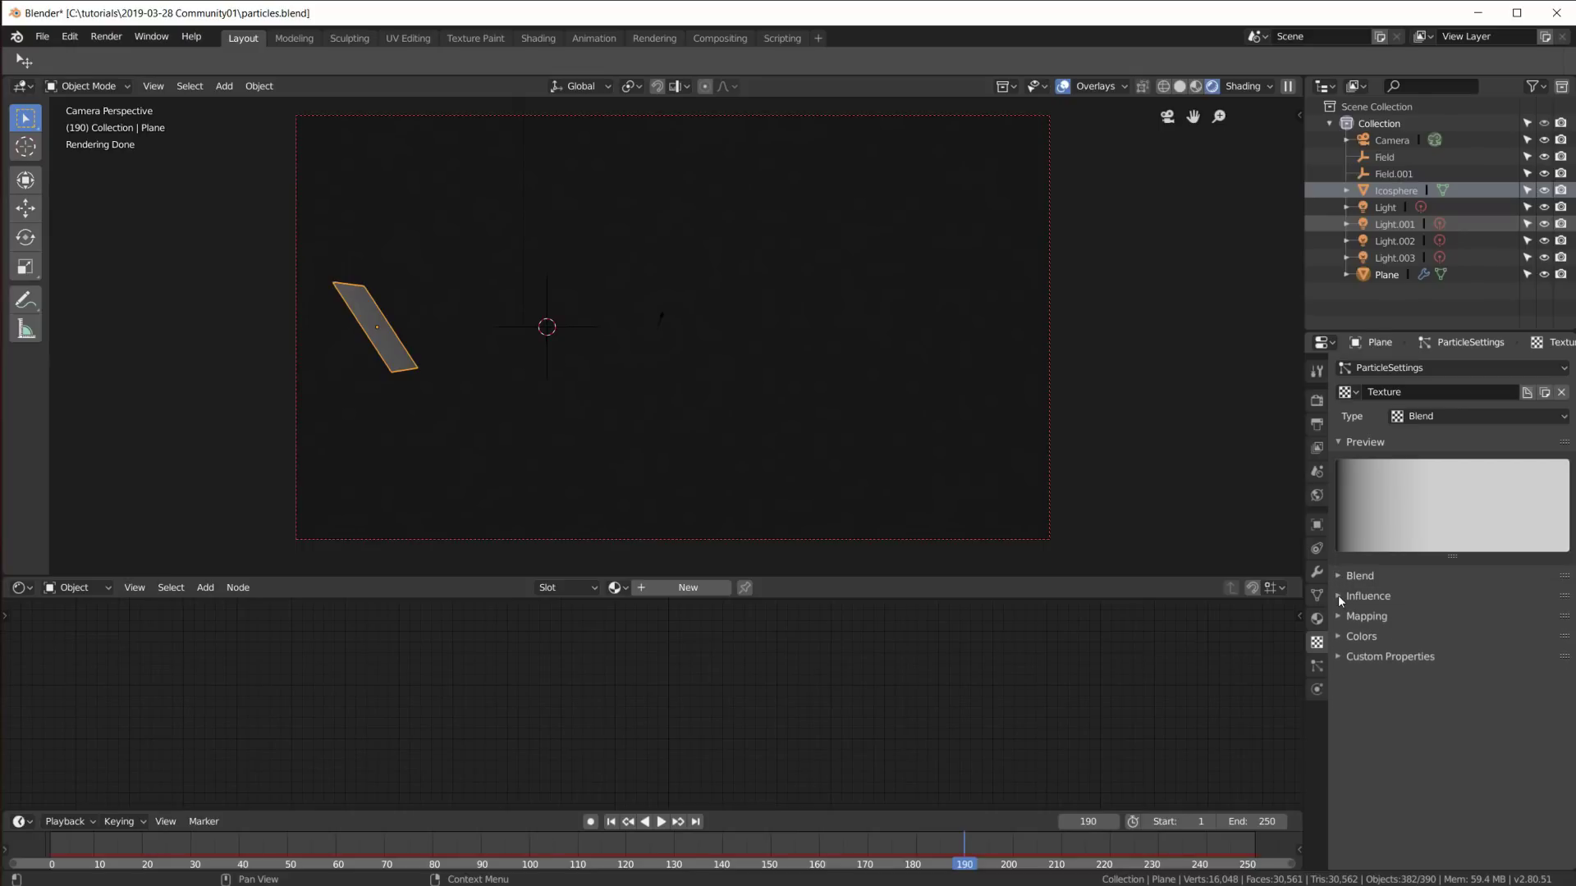
Step: Make the Blend texture influence only the particle Size, leaving General Time disabled
left_click(1337, 595)
left_click(1528, 675)
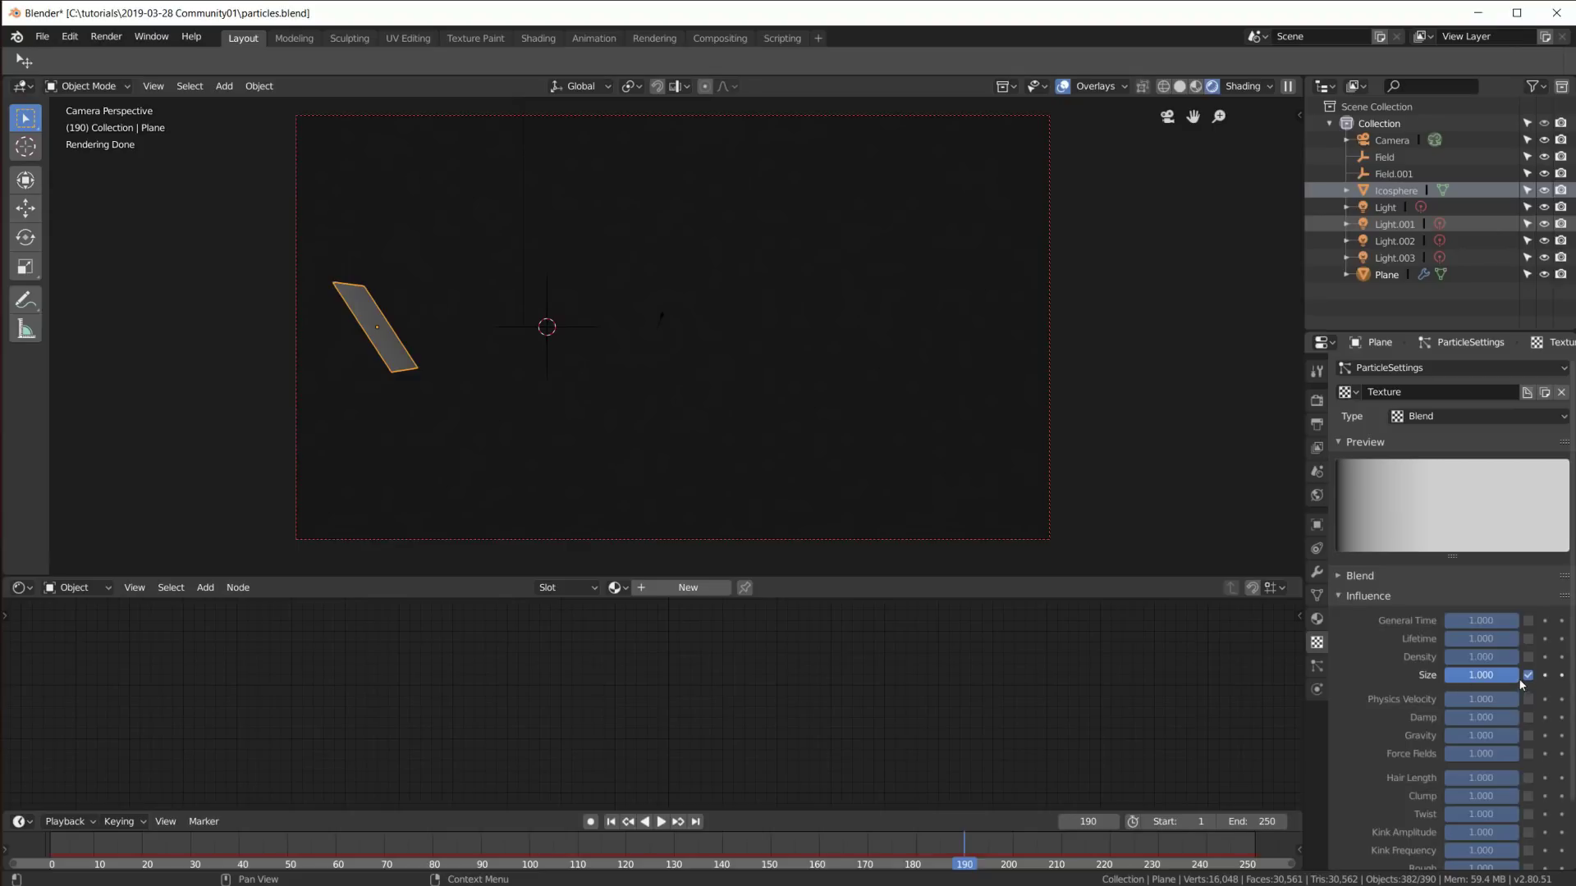
left_click(1528, 620)
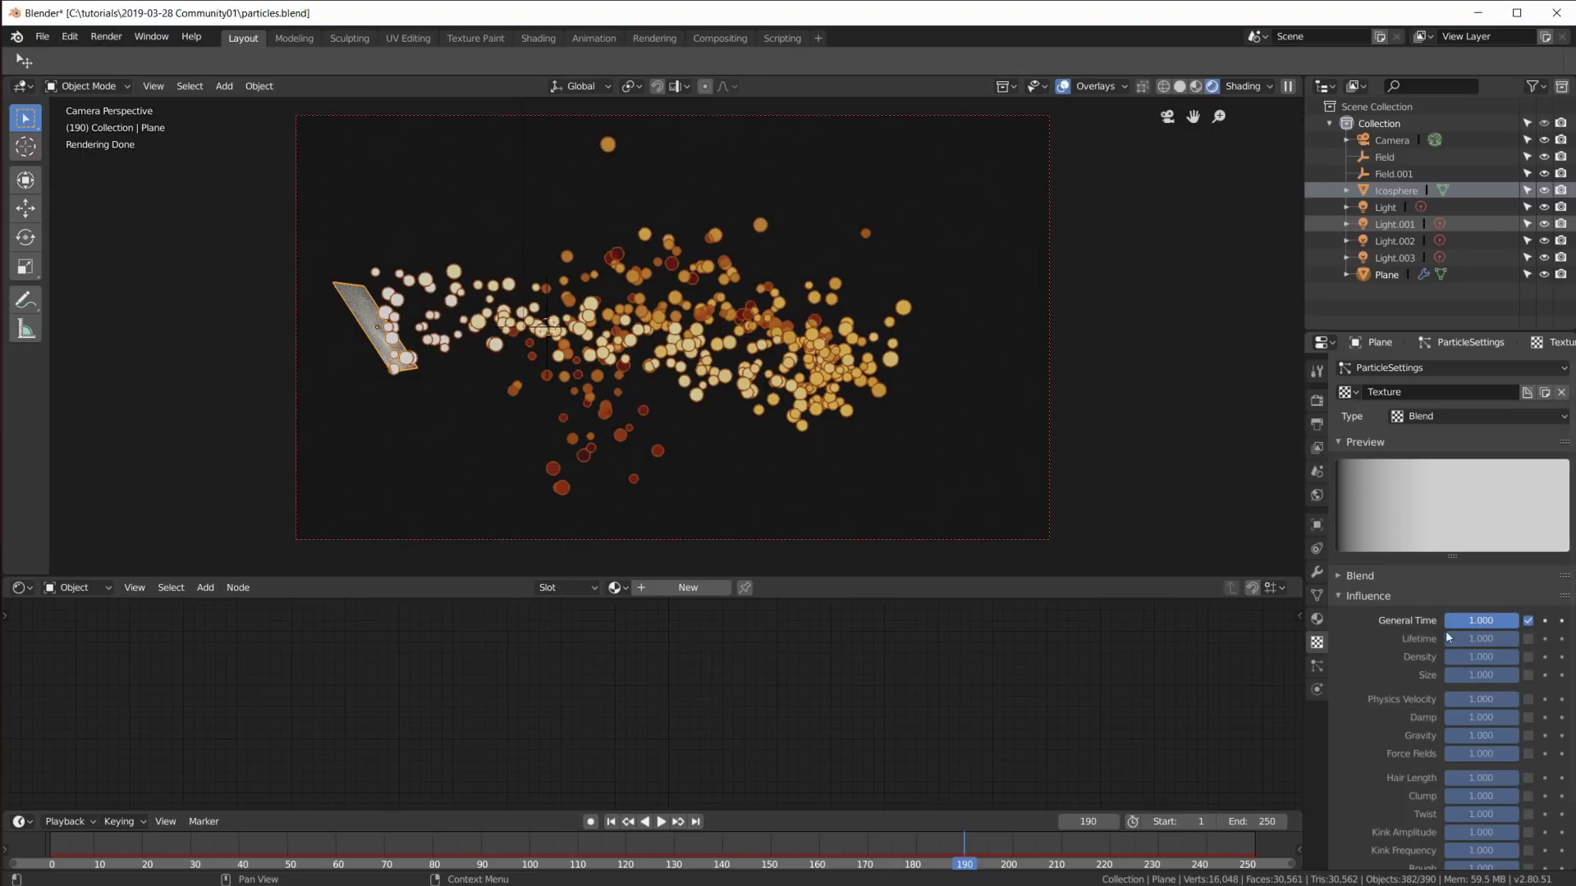
left_click(1527, 620)
left_click(1526, 674)
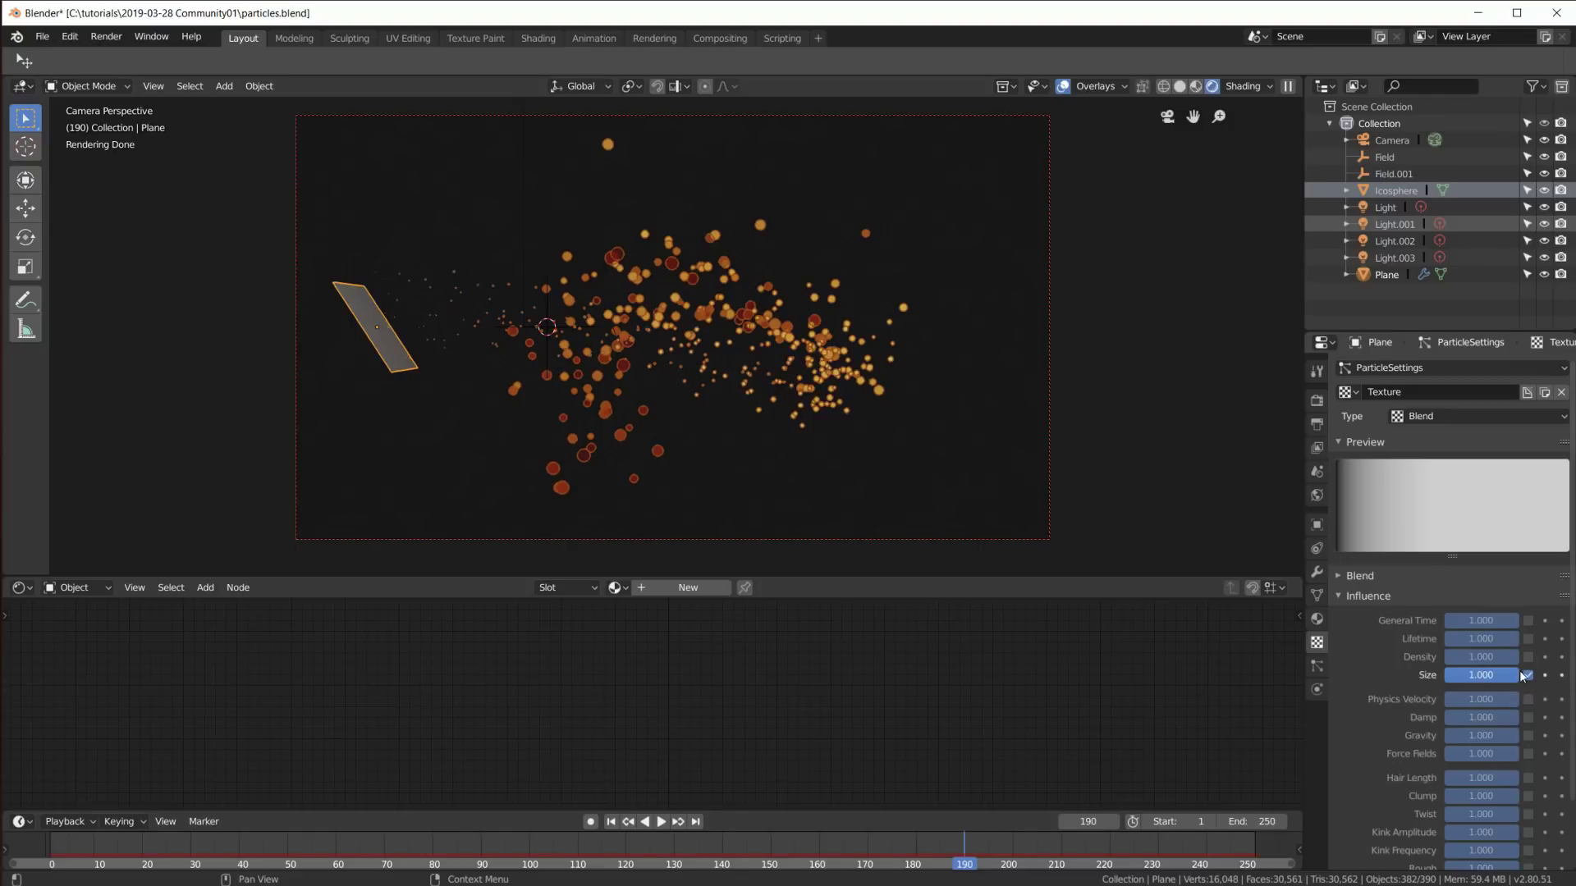
Step: Map the Blend texture with Strand / Particle coordinates and expand its Colors settings
left_click(1338, 596)
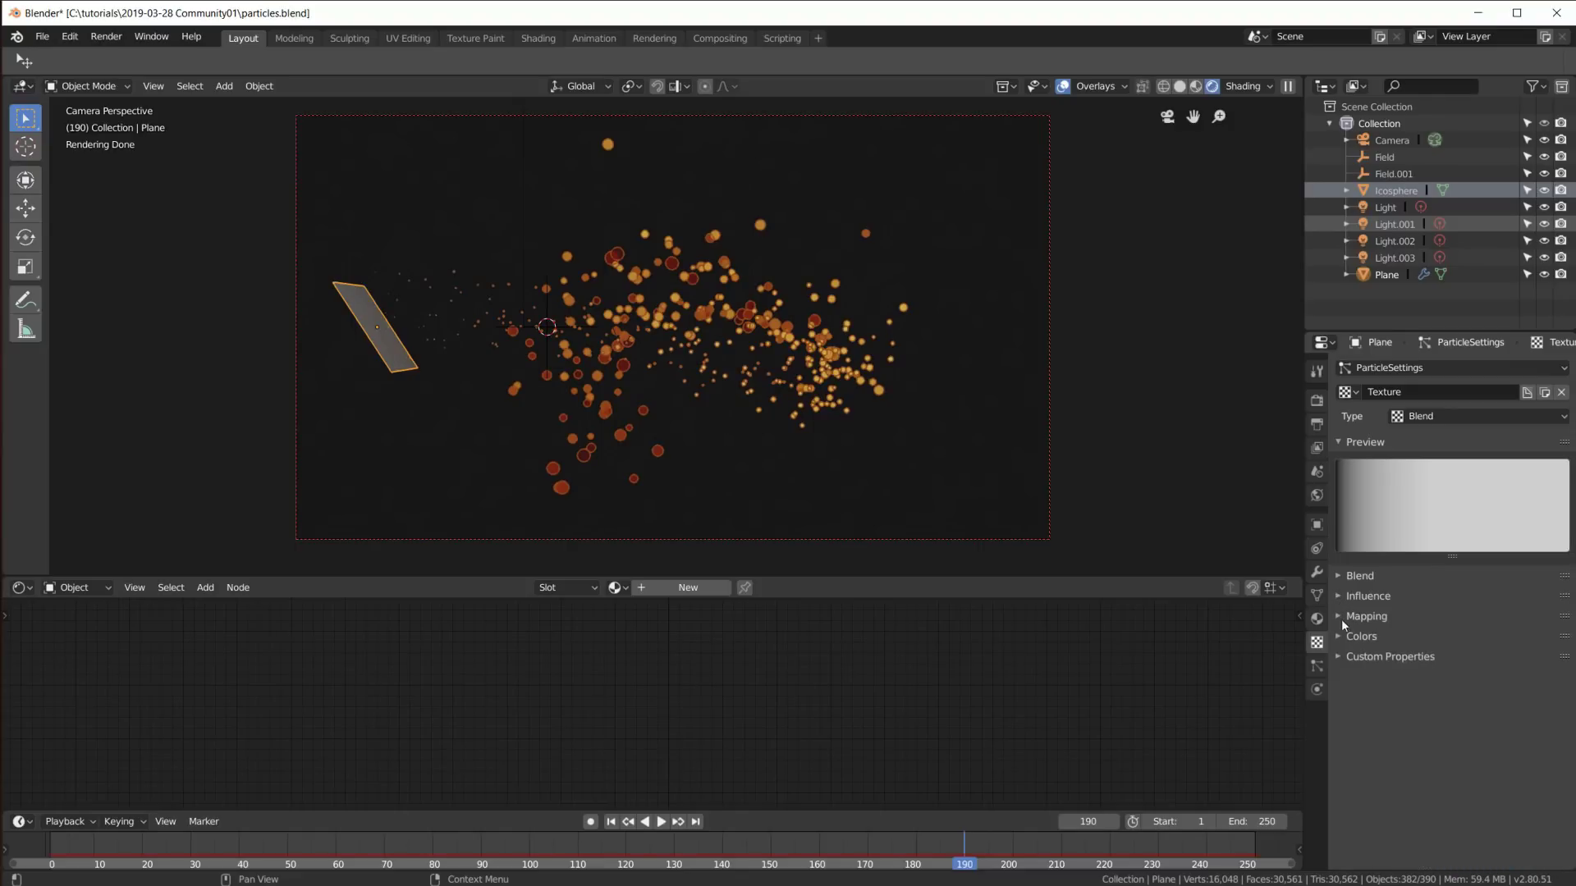
left_click(1341, 618)
left_click(1479, 640)
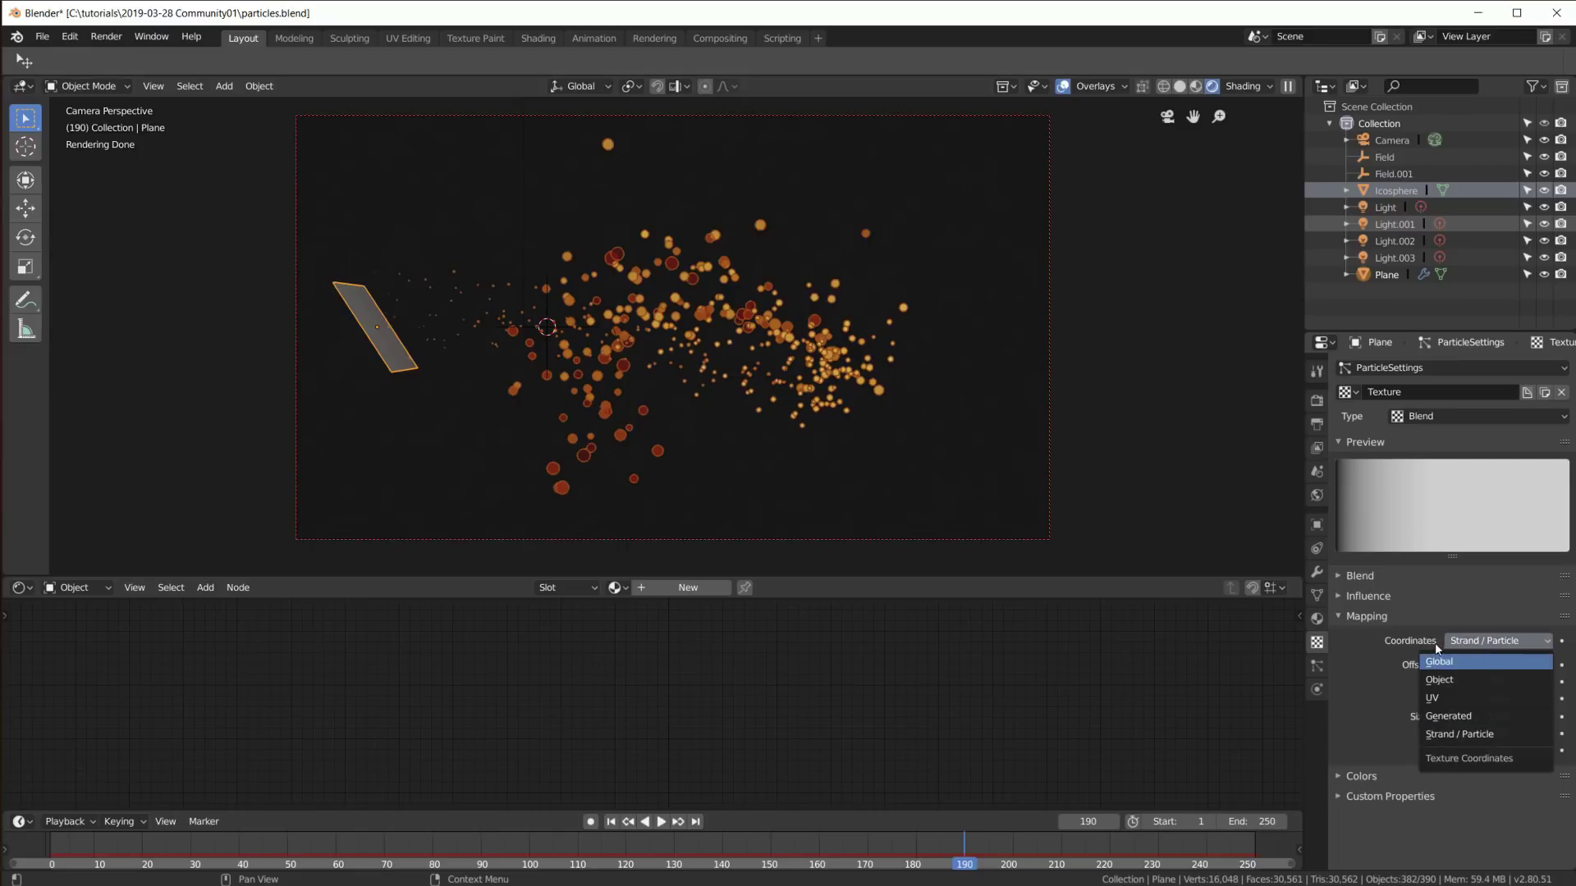
left_click(1471, 644)
left_click(1484, 639)
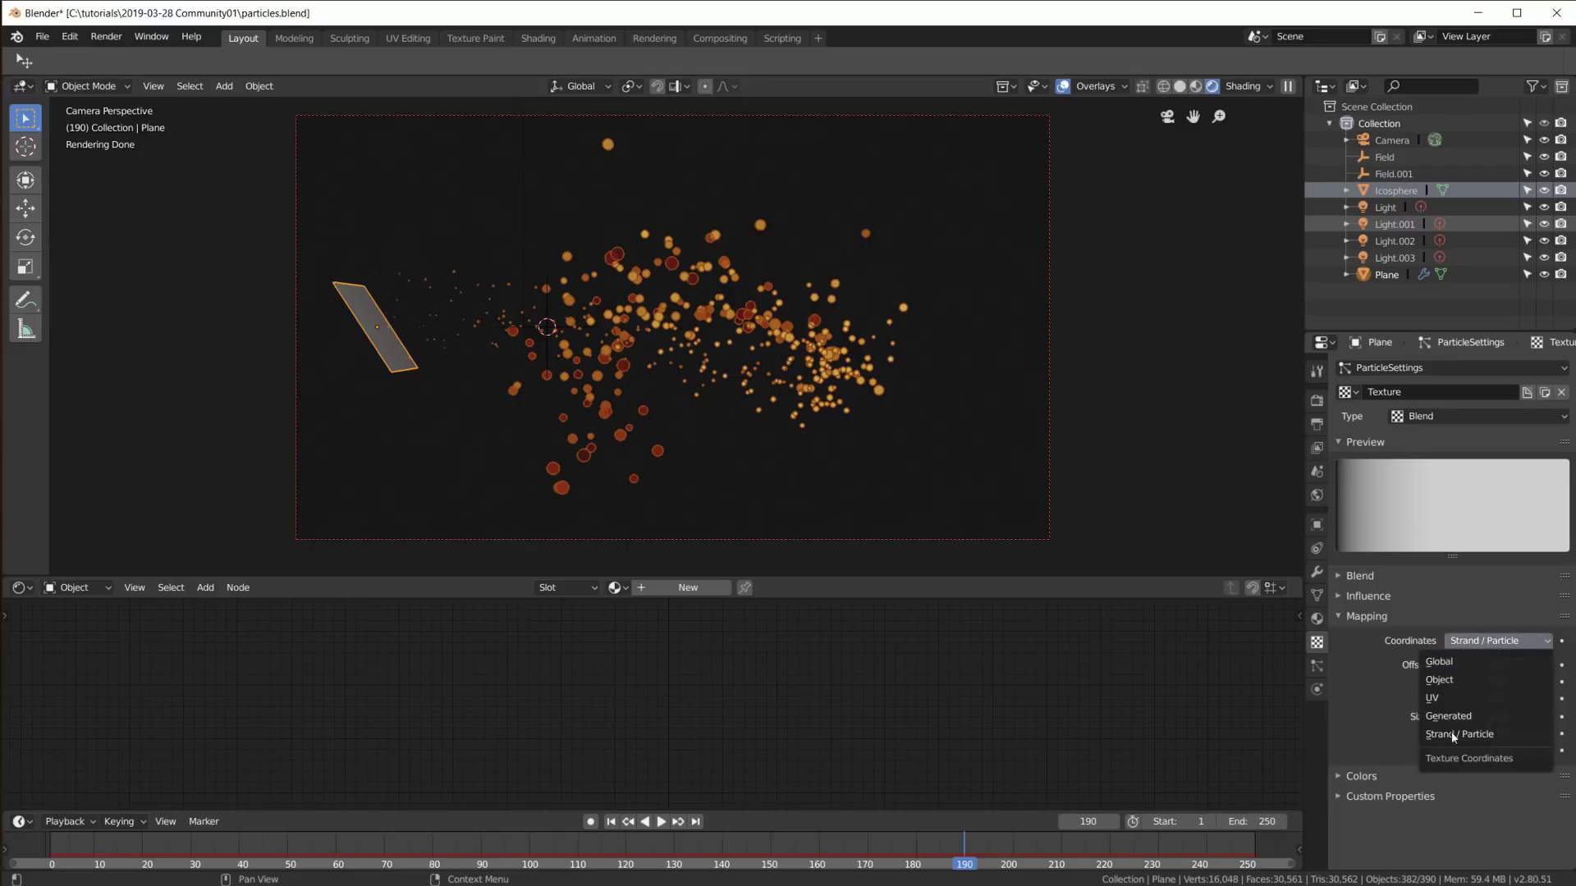
left_click(1453, 735)
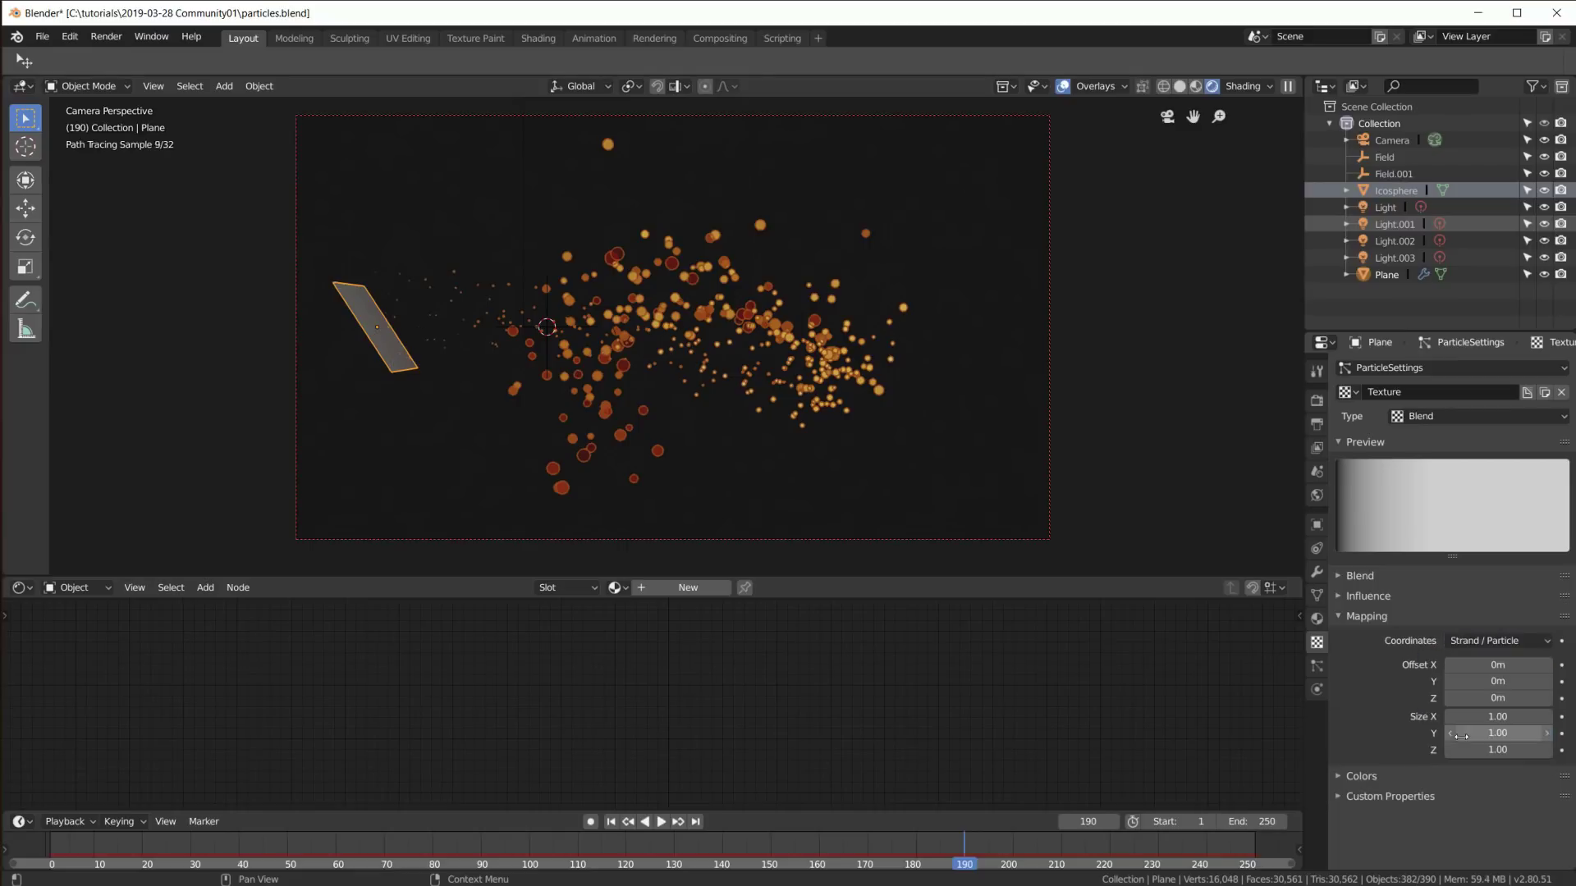
left_click(1336, 616)
left_click(1337, 635)
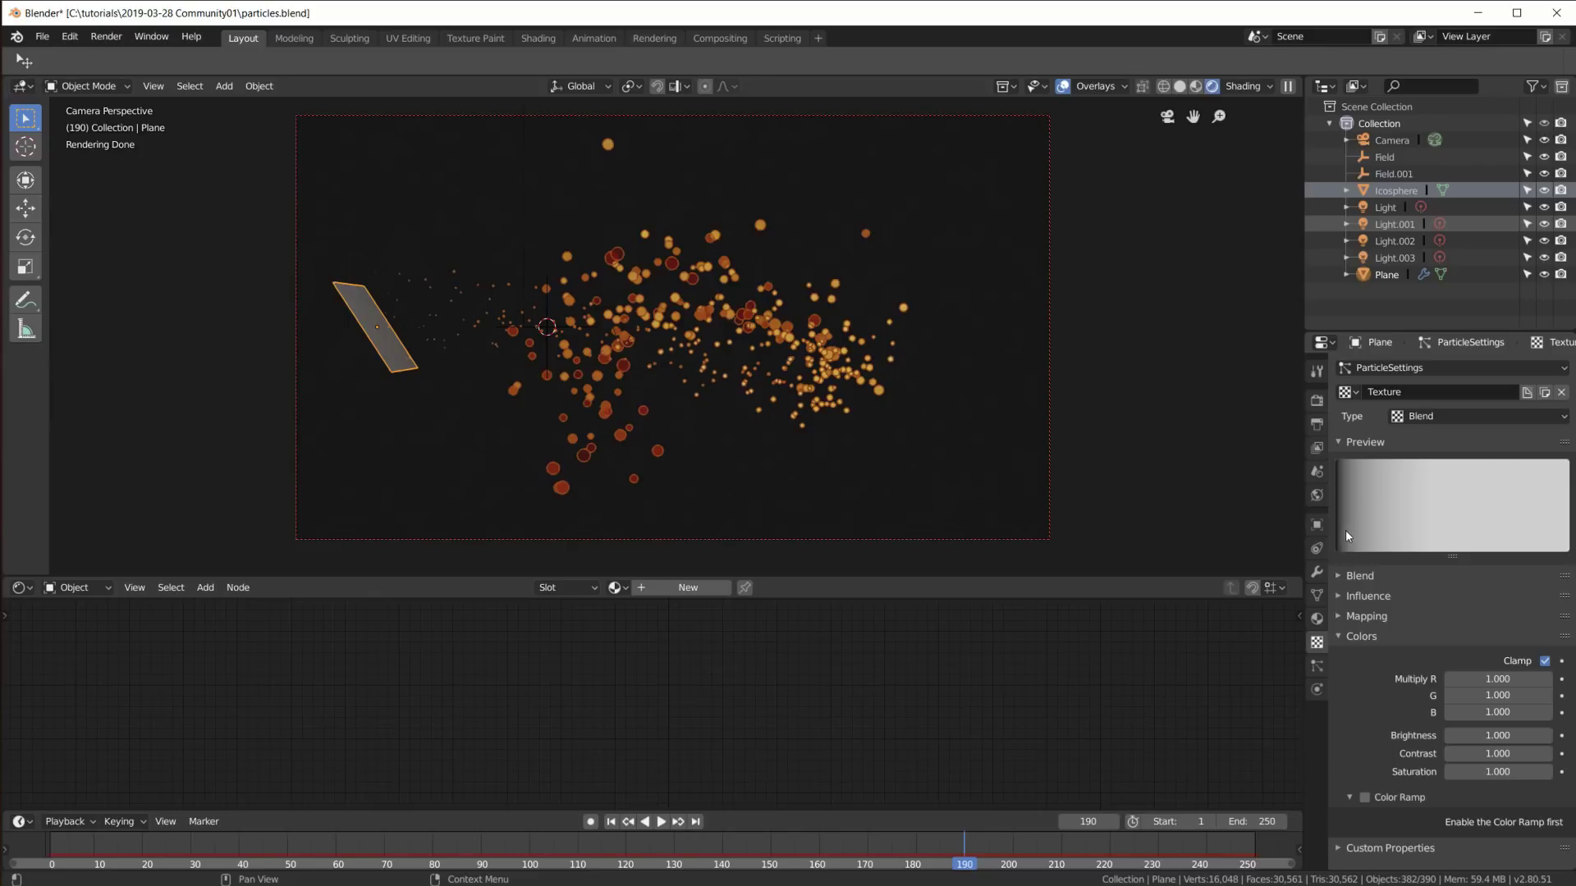
Step: Select the icosphere to examine the color ramp in its material nodes, and reselect the emitter plane
left_click(1391, 276)
left_click(1334, 256)
left_click(1454, 193, "ctrl")
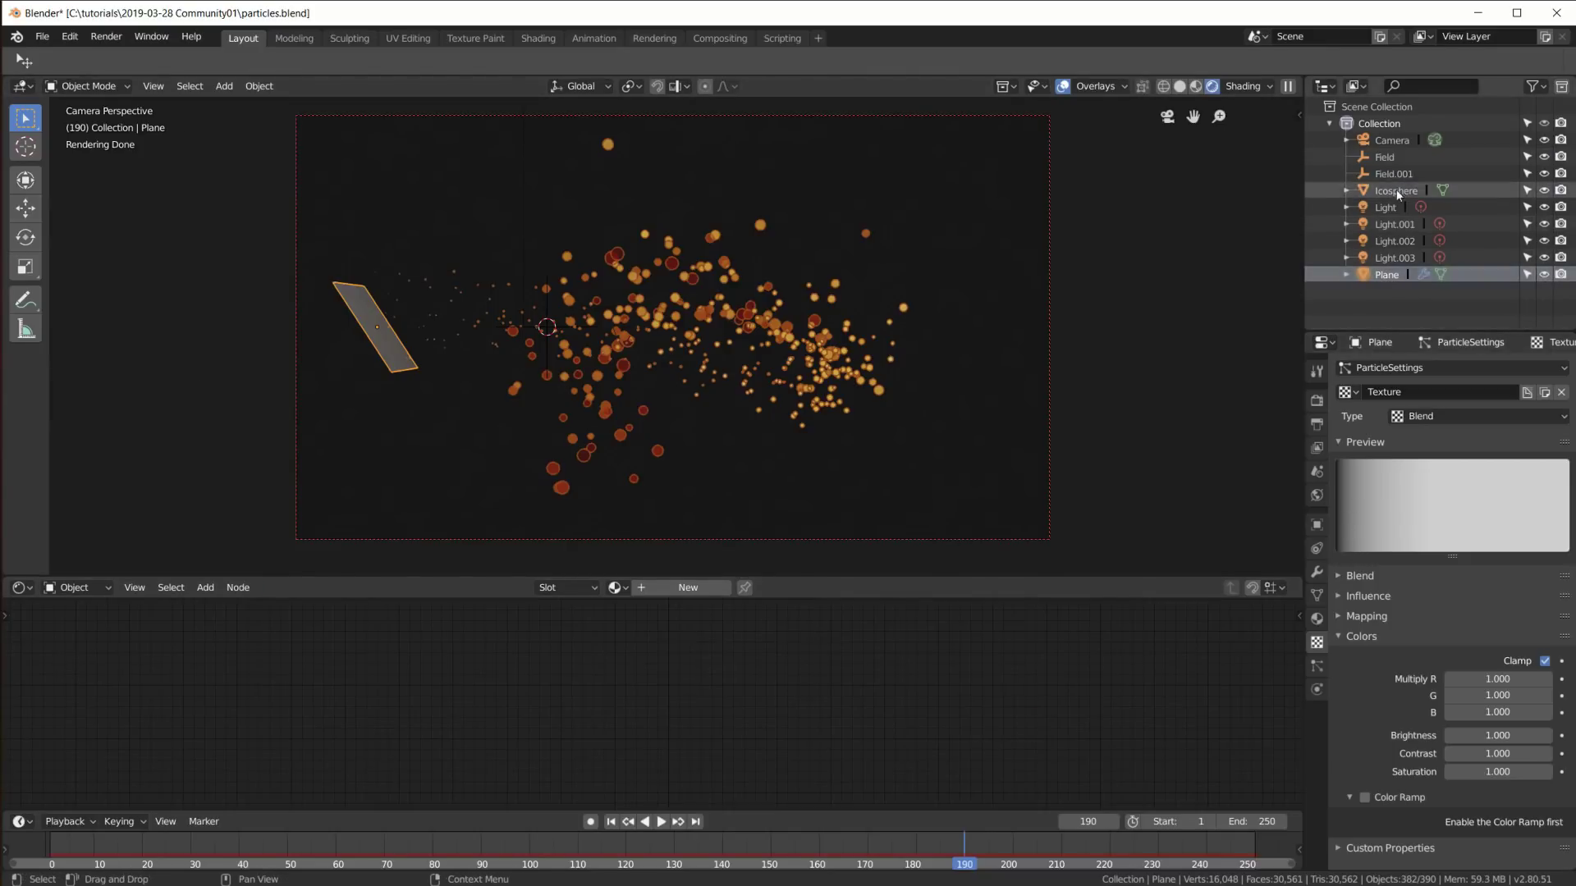
scroll(540, 746, "up", 3)
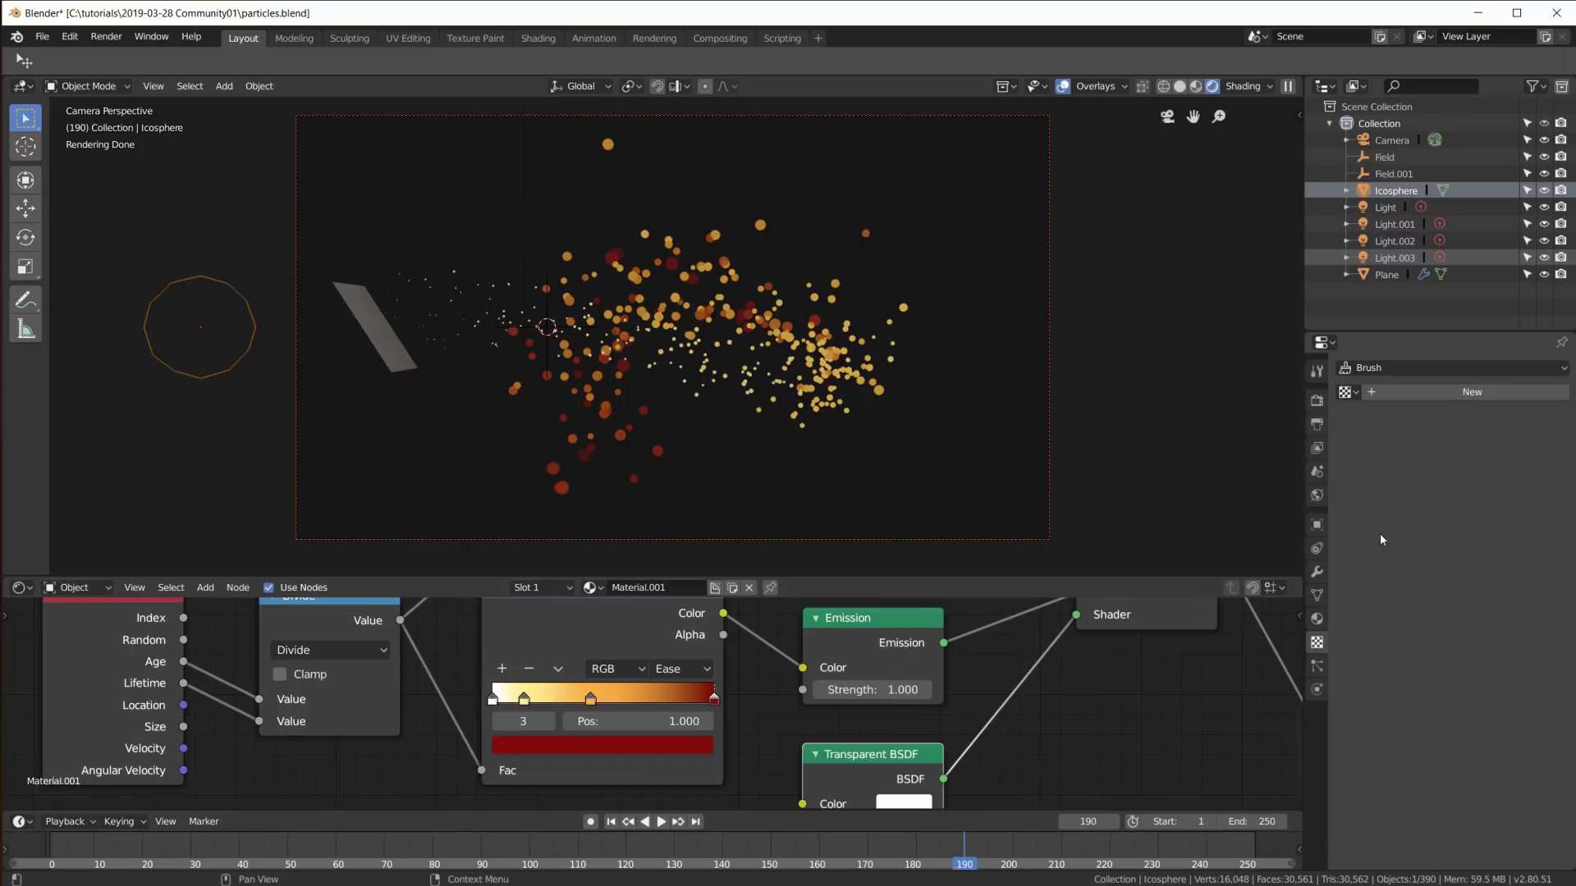
left_click(390, 323)
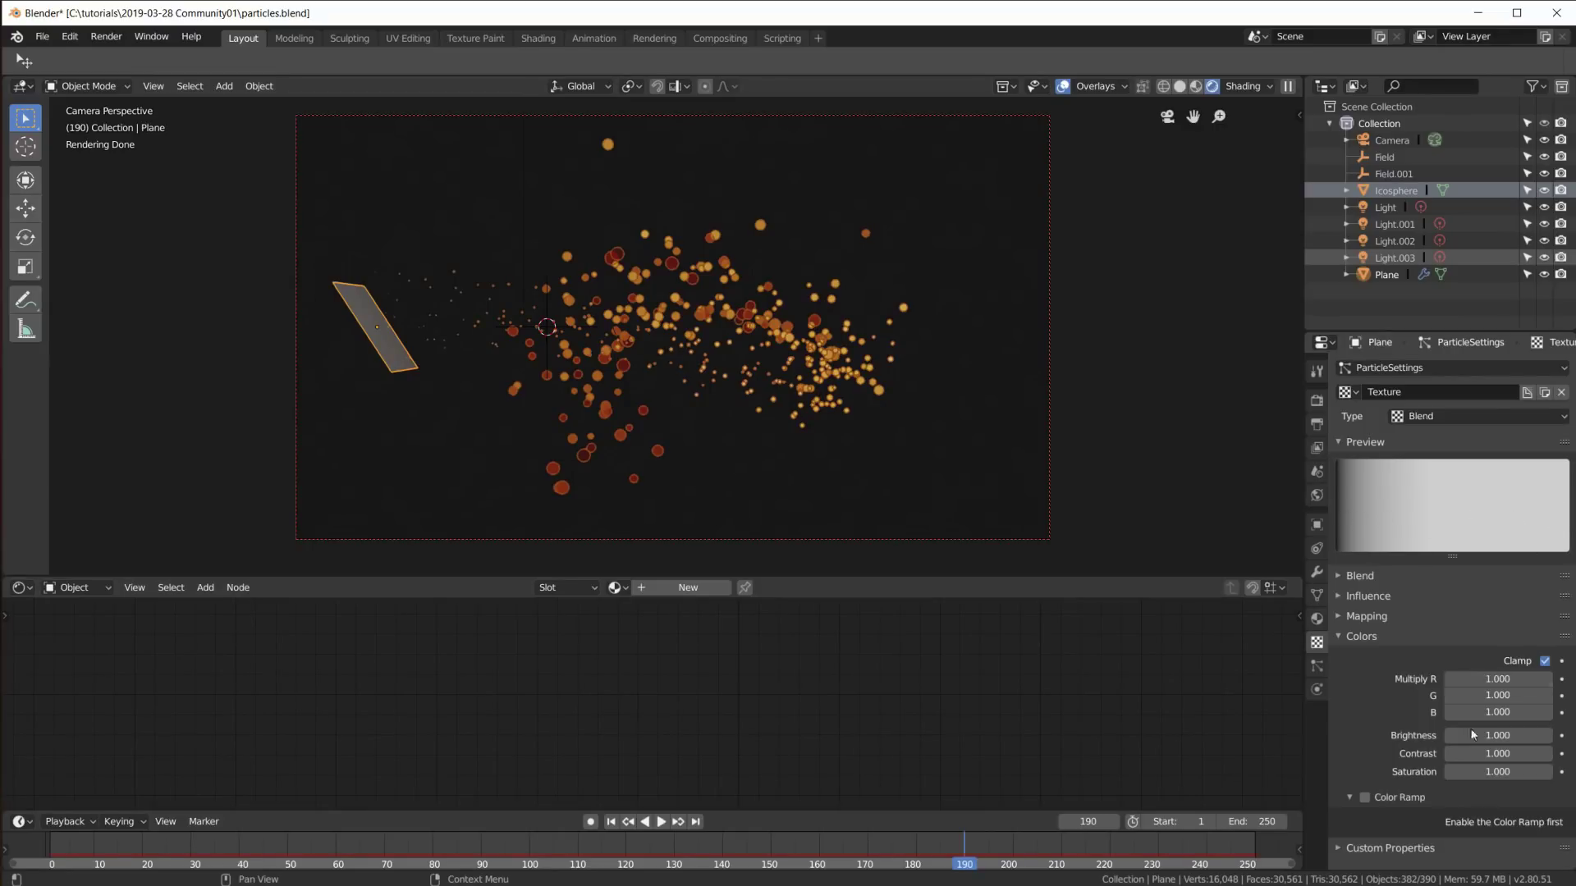
Step: Enable the texture's Color Ramp and make its first stop fully opaque white with a value of 1.000
left_click(1369, 797)
scroll(1395, 829, "down", 1)
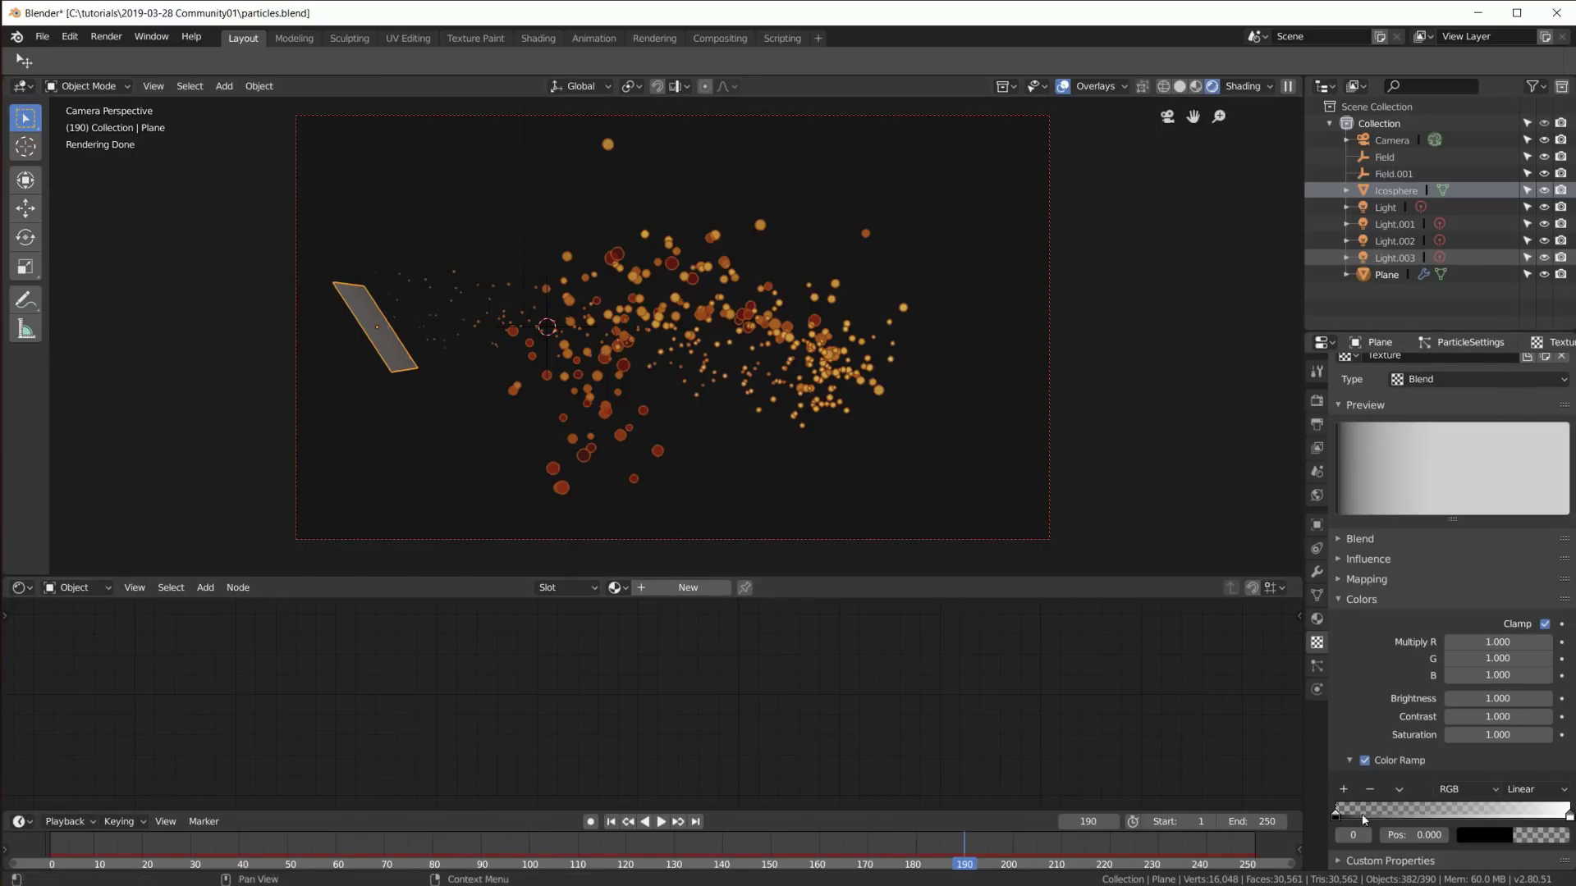
left_click(1470, 835)
left_click_drag(1558, 668, 1555, 594)
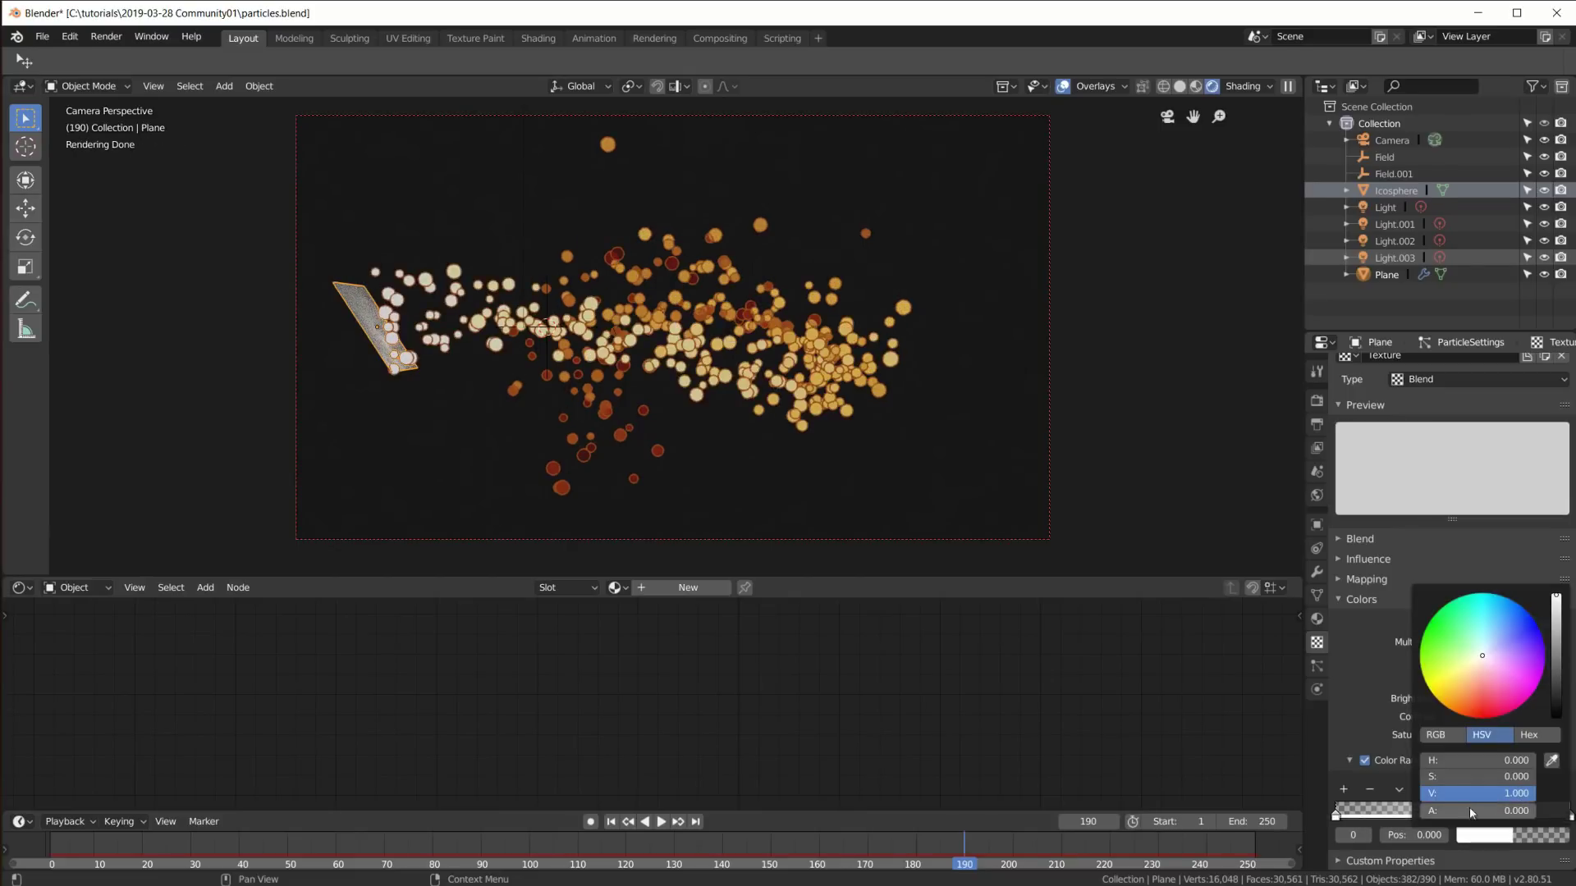
left_click_drag(1469, 808, 1537, 812)
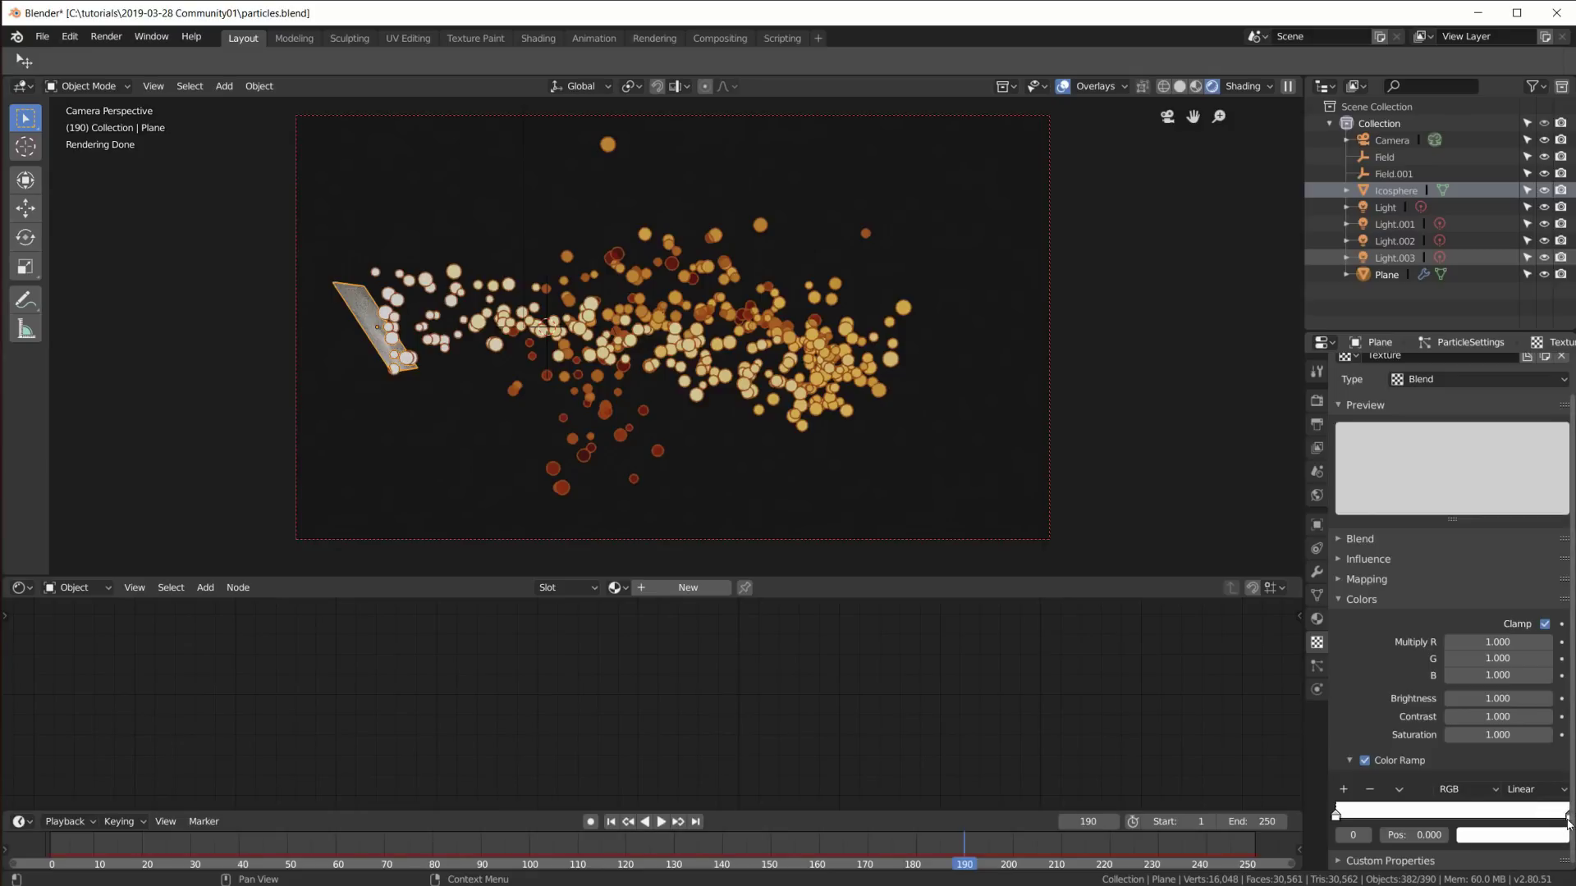
Step: Darken the end stop of the texture's Color Ramp to grey and hide the viewport overlays
left_click(1567, 815)
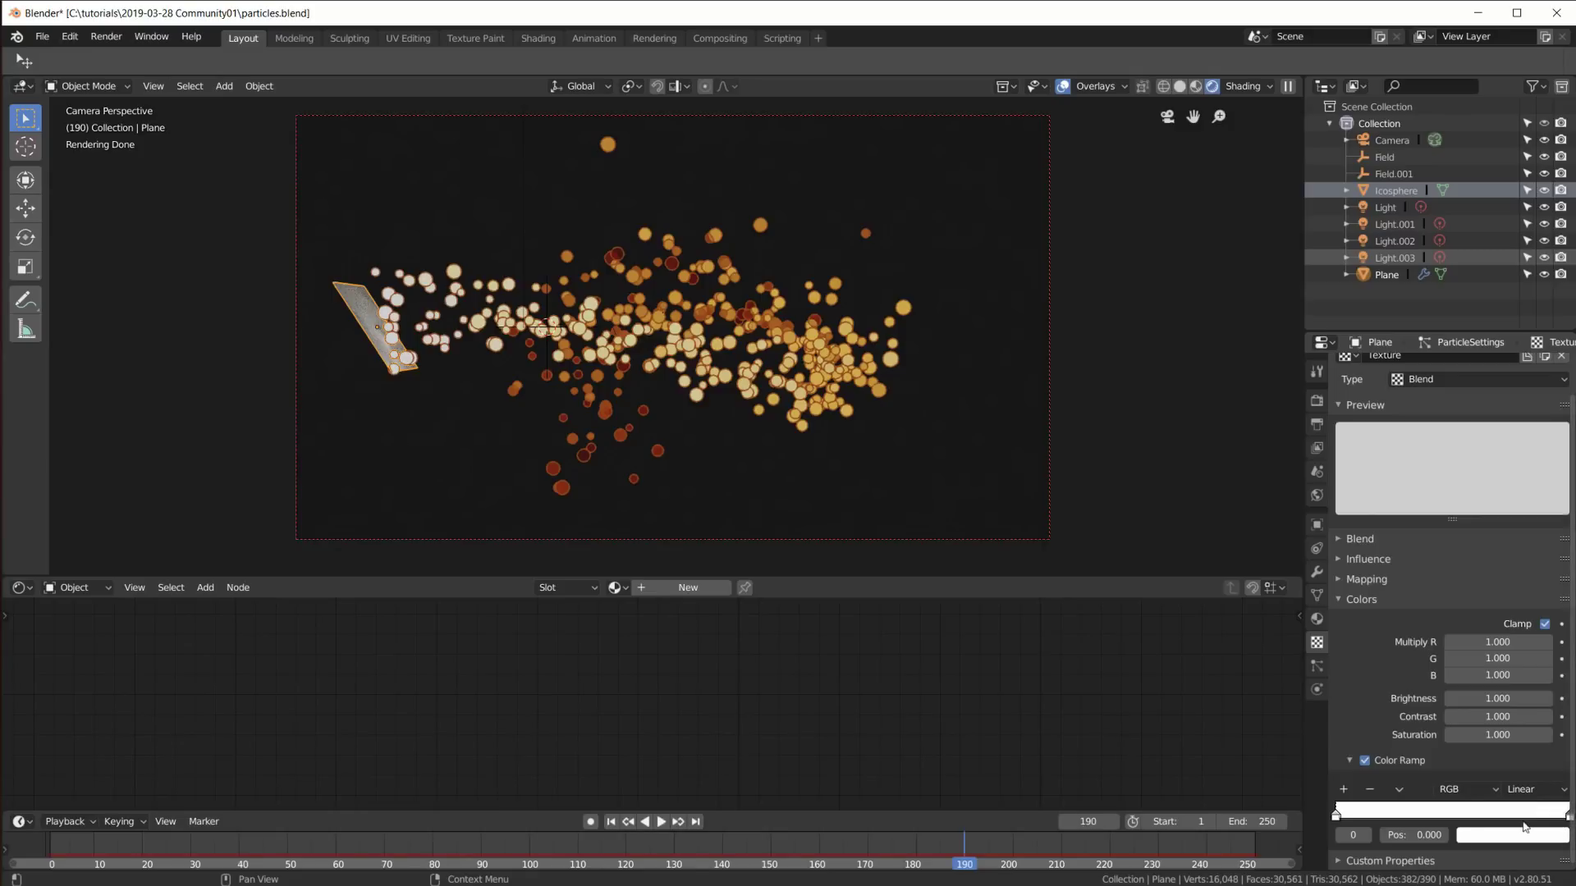
left_click(1488, 836)
mouse_move(1556, 644)
left_mouse_down()
mouse_move(1556, 709)
mouse_move(1556, 669)
left_mouse_up()
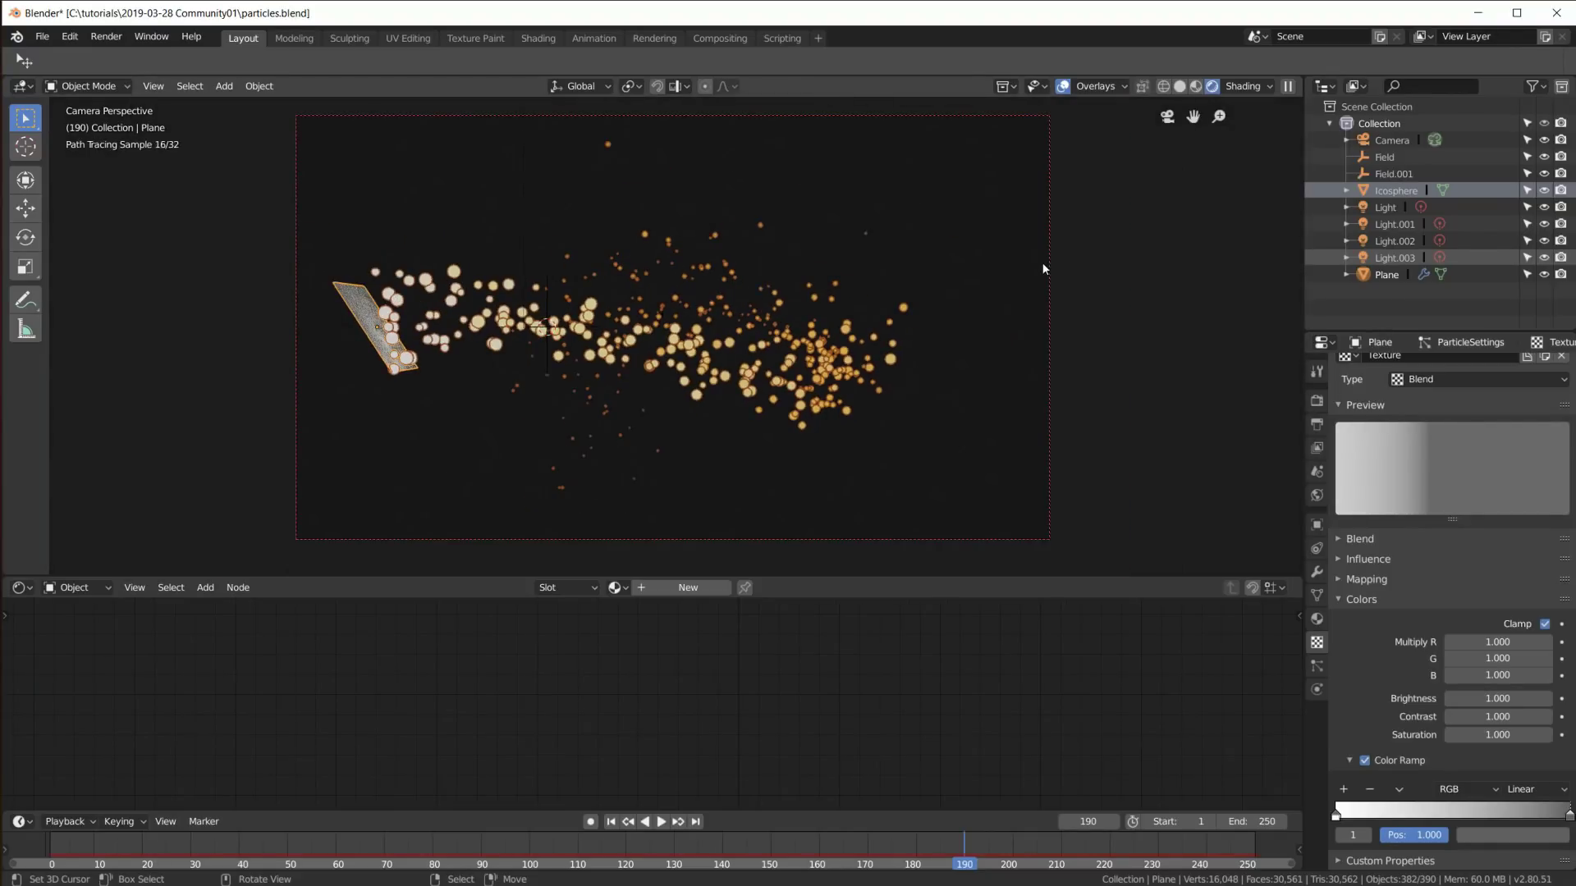
left_click(1063, 86)
scroll(624, 394, "up", 1)
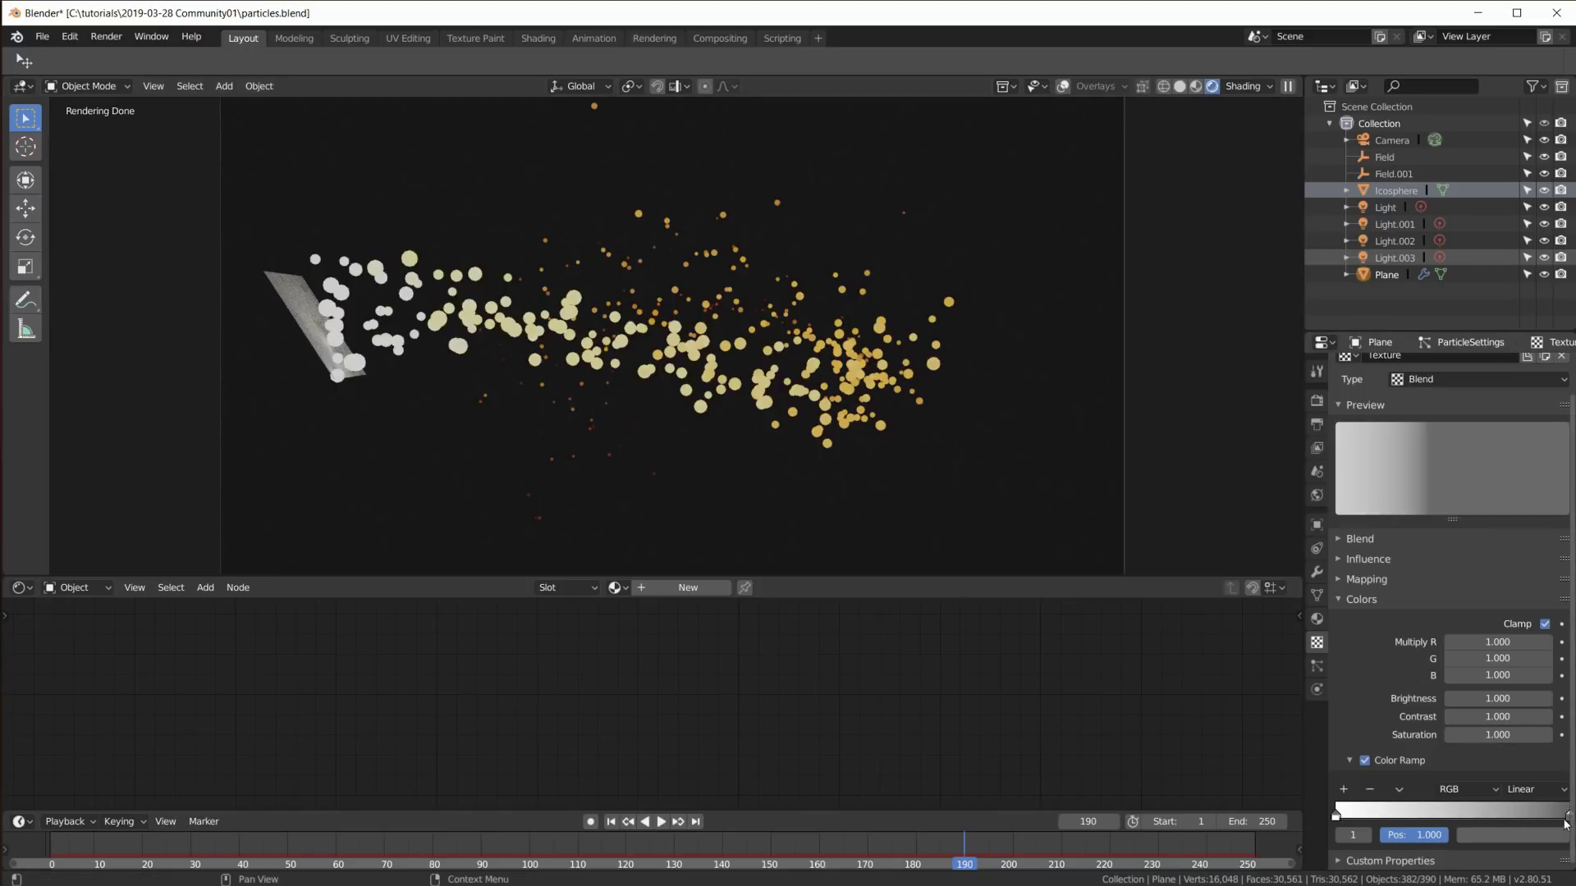
Step: Try the texture ramp's white stop at position 0.671, return it to 0.000 and reframe the camera view
mouse_move(1568, 820)
left_mouse_down()
mouse_move(1403, 812)
mouse_move(1568, 817)
left_mouse_up()
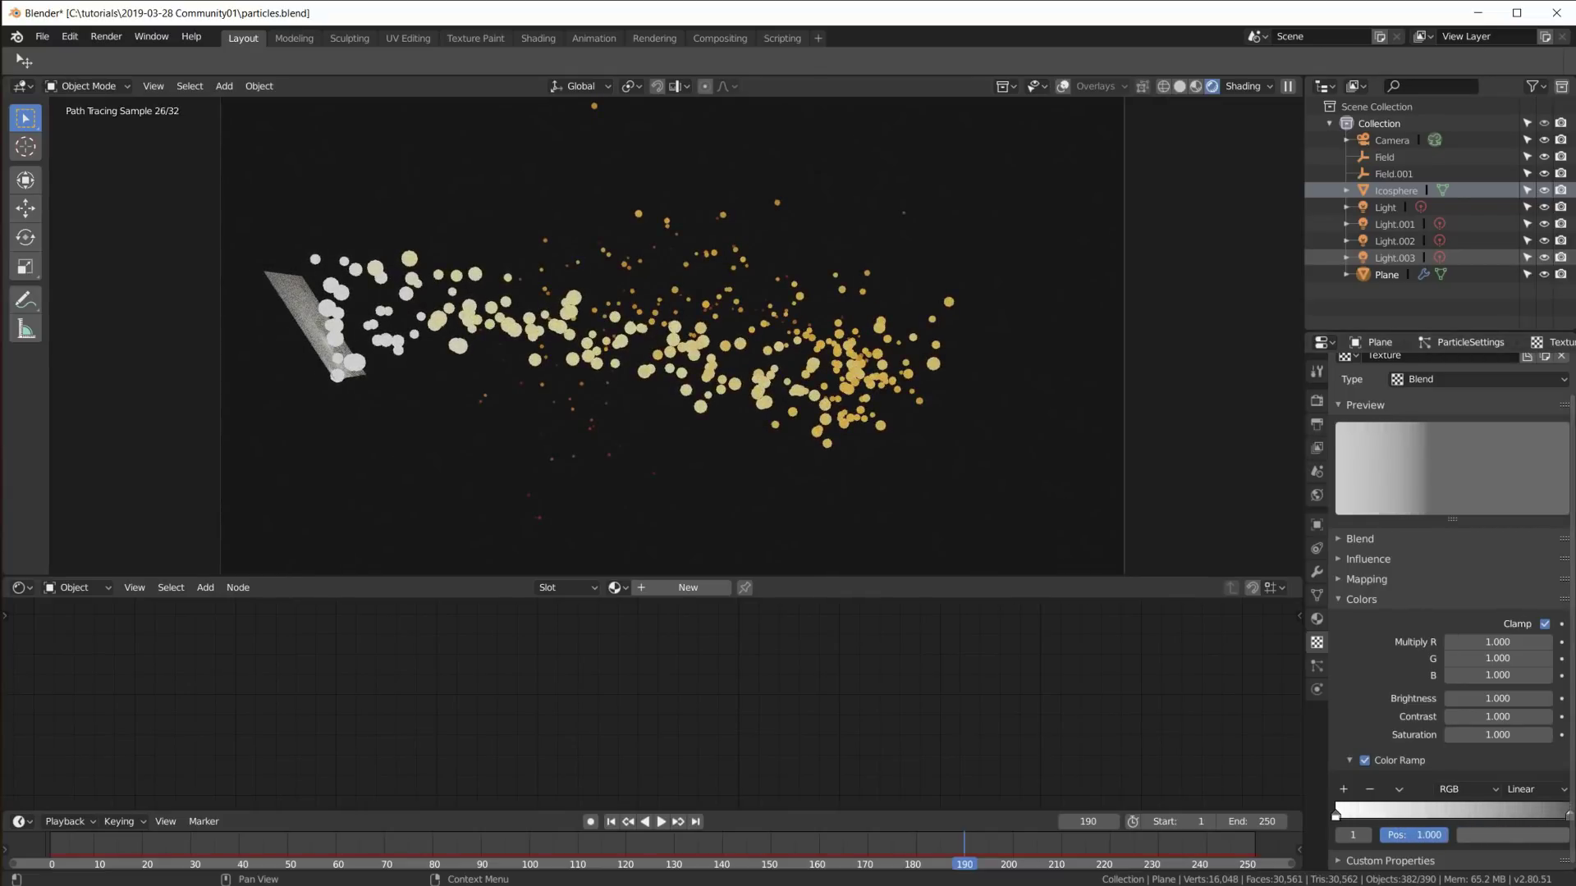
left_click_drag(1337, 816, 1493, 815)
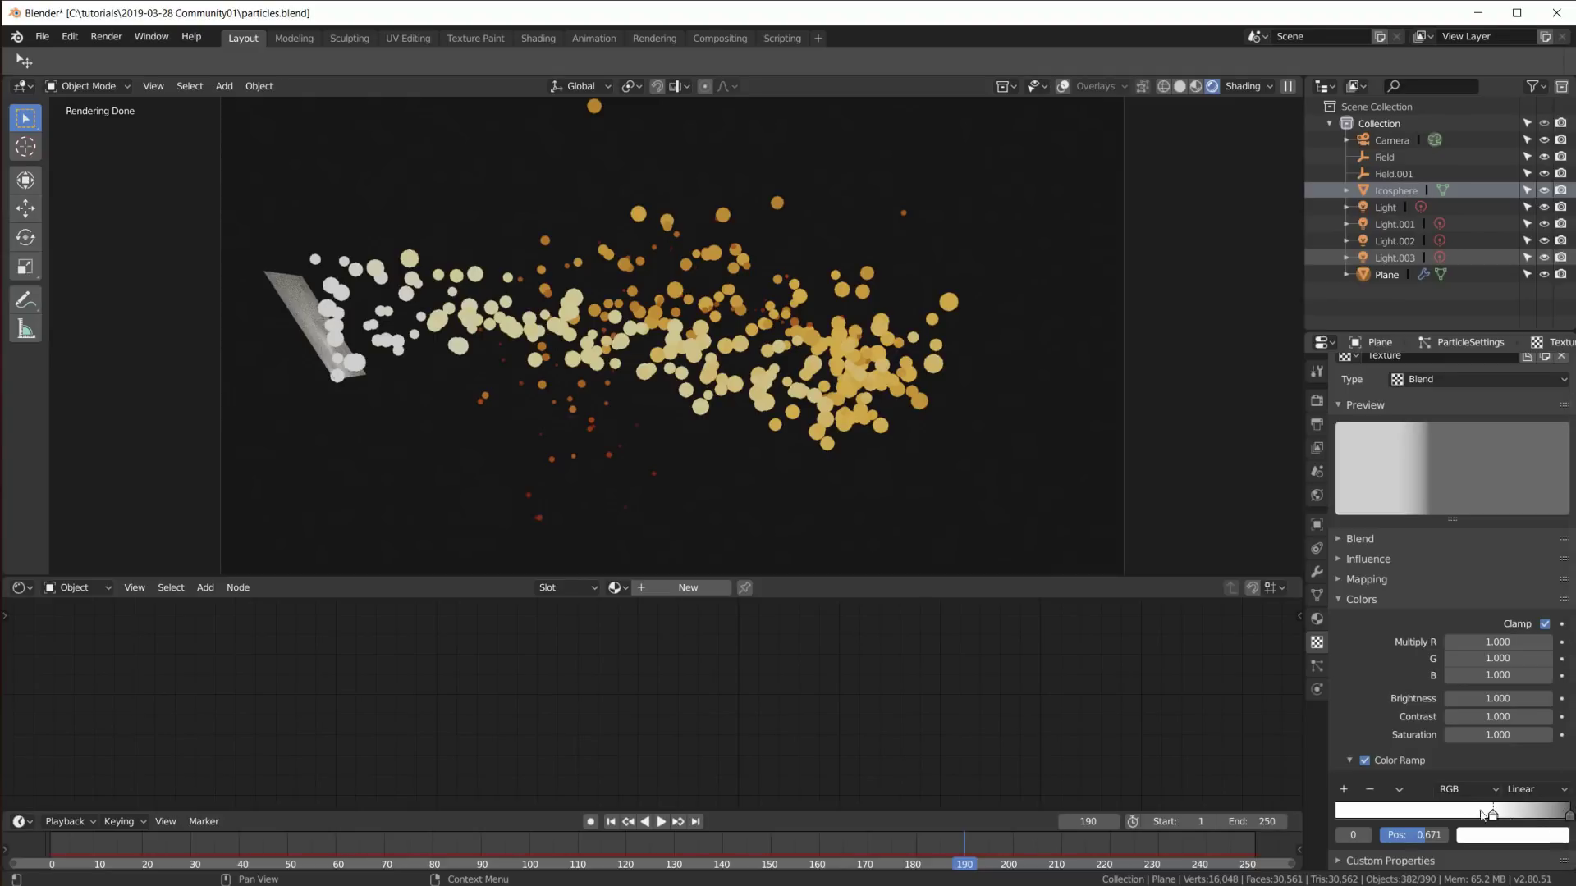
left_click_drag(1494, 815, 1326, 813)
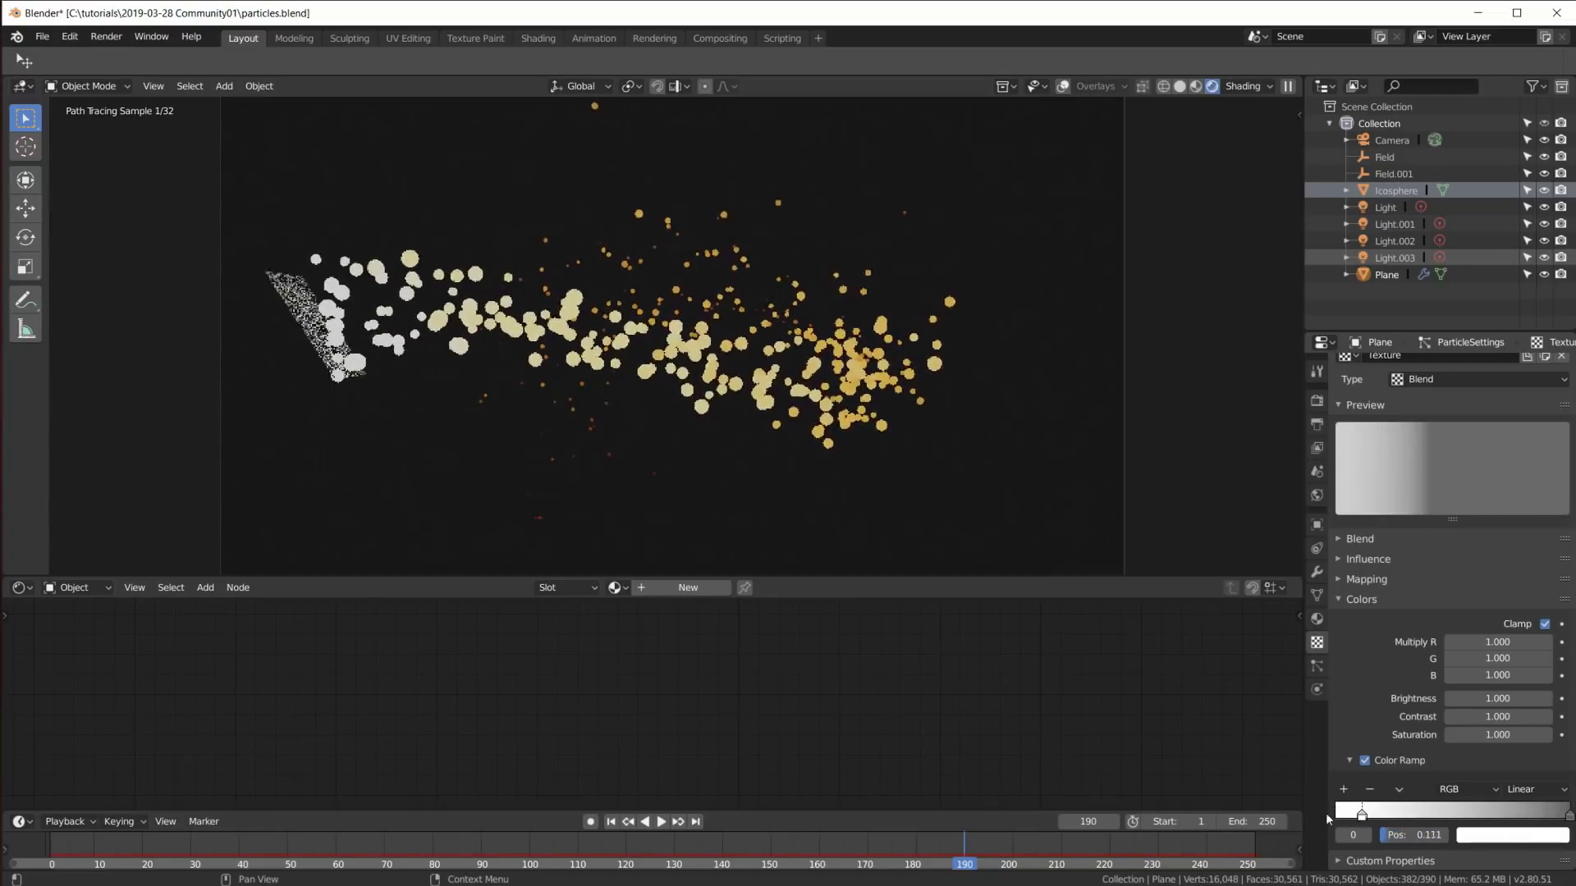
key("KP_0")
scroll(668, 376, "up", 1)
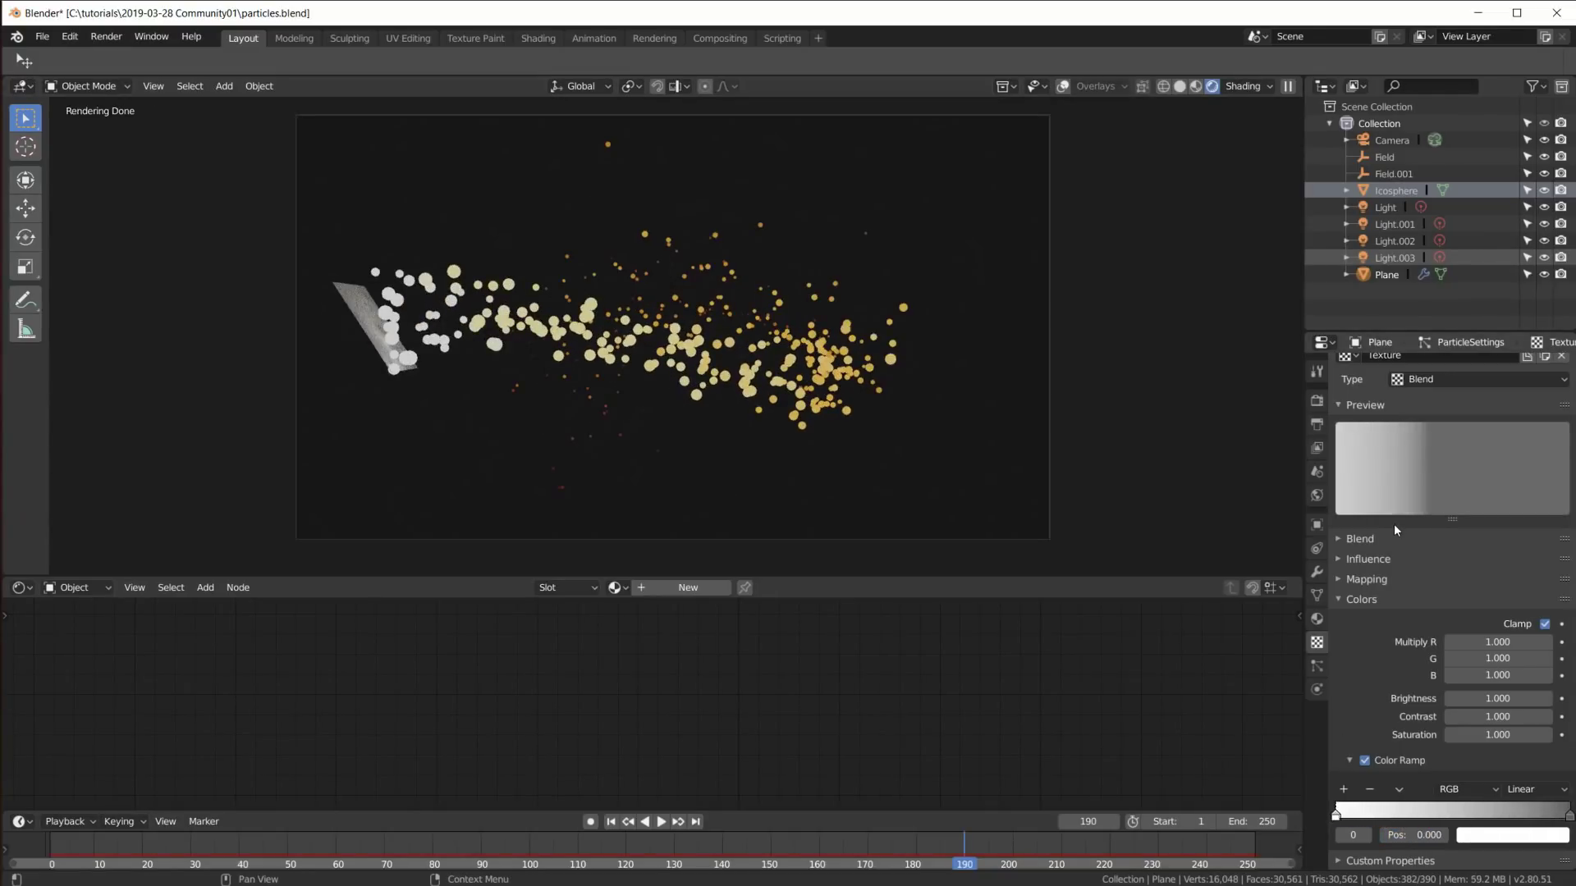
Step: Select the emitter plane, review the texture slot in its particle system and expand the texture's Influence settings
scroll(1406, 601, "up", 1)
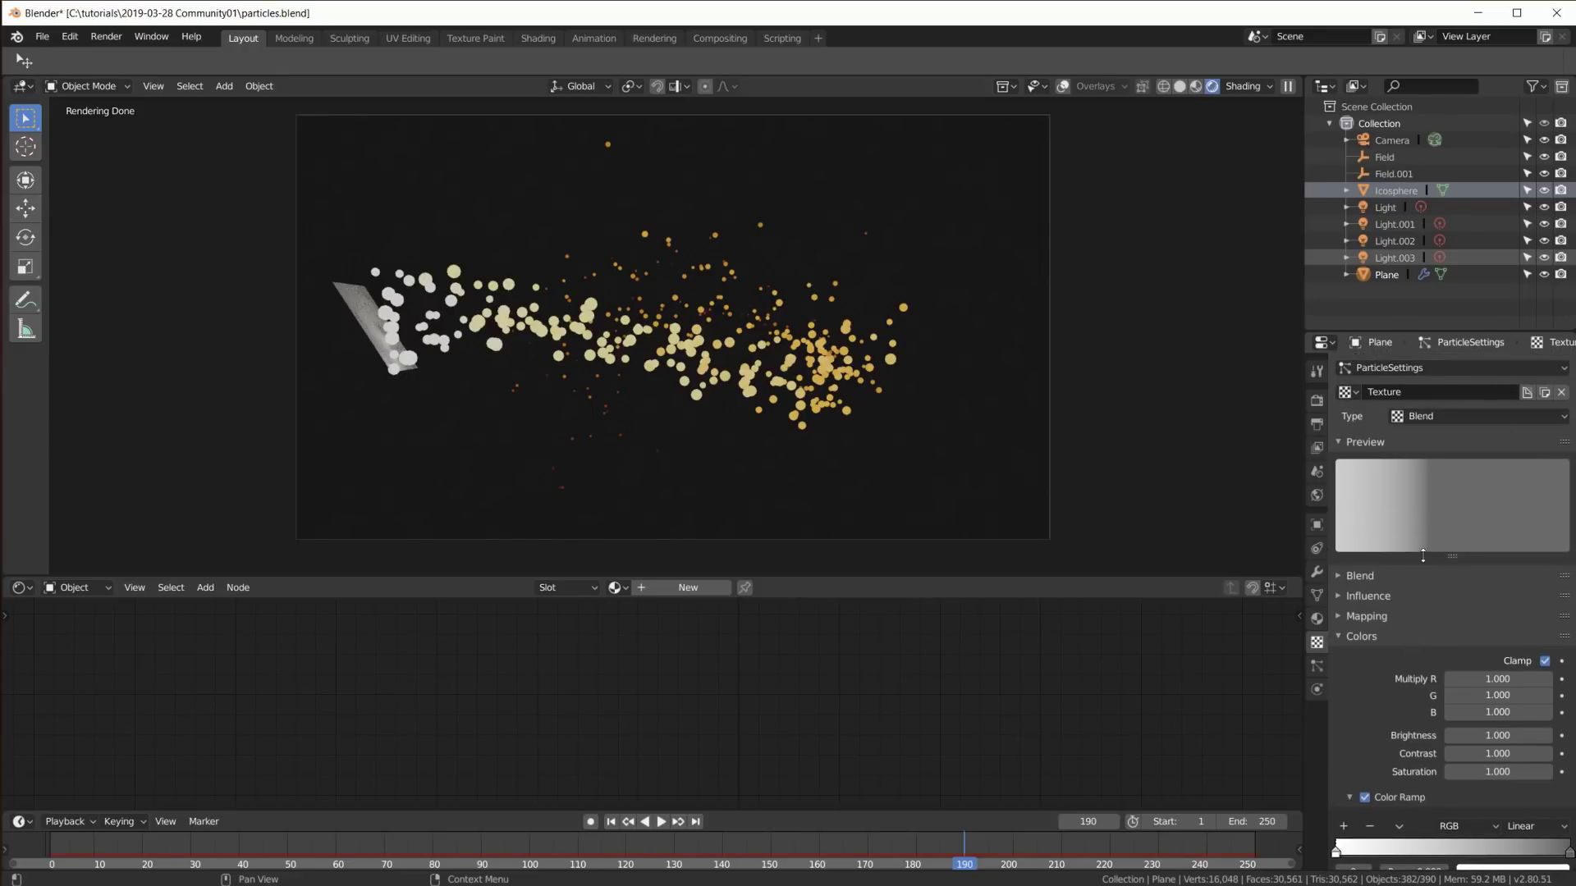
left_click(1393, 275)
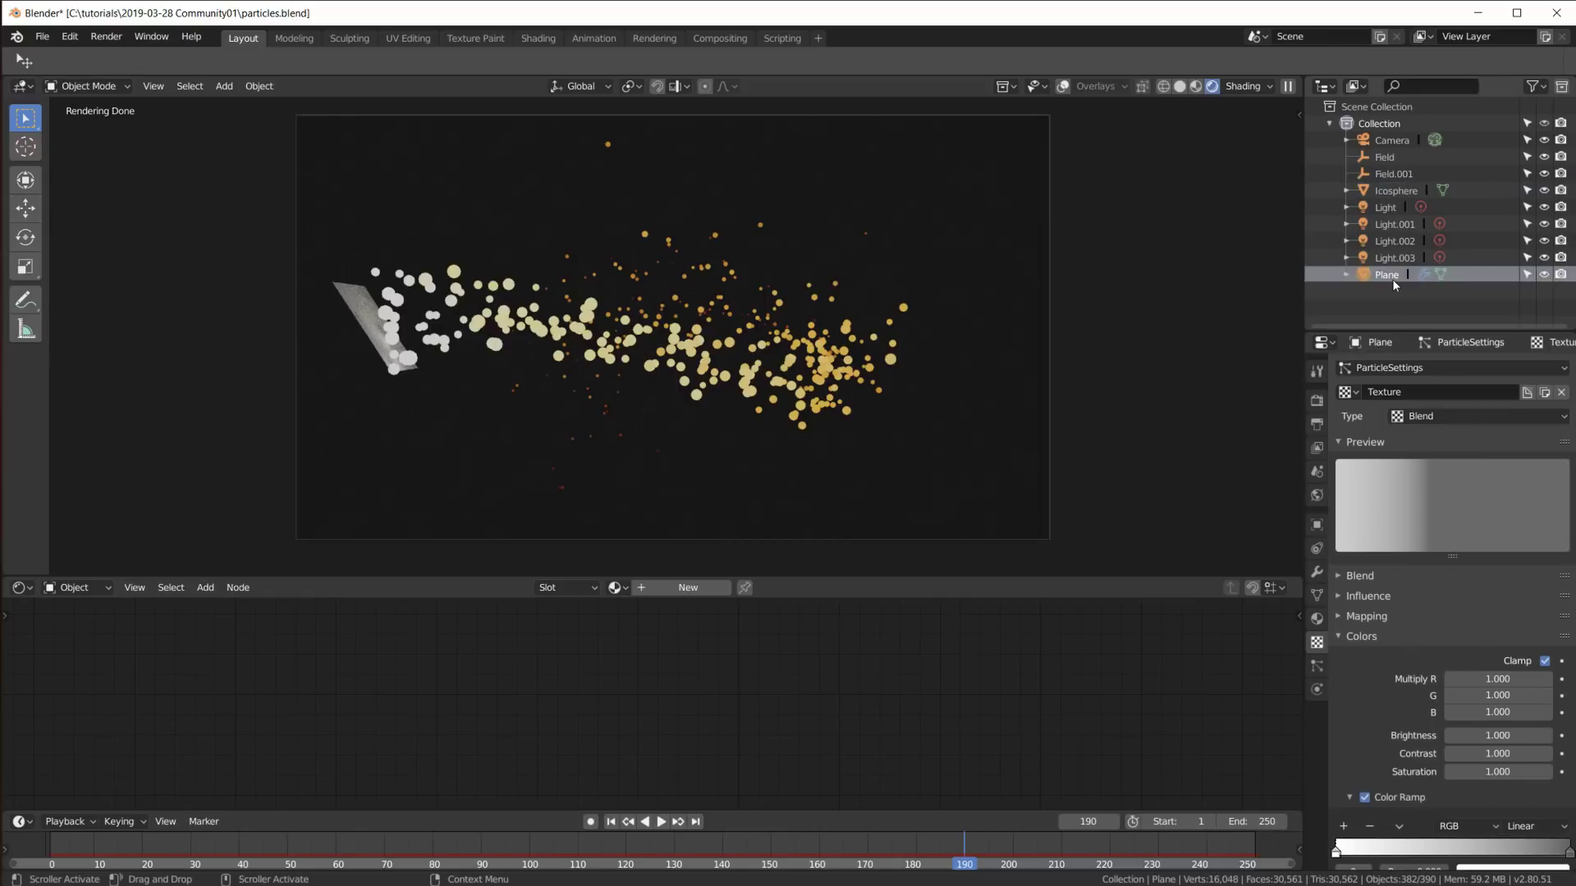
left_click(1317, 667)
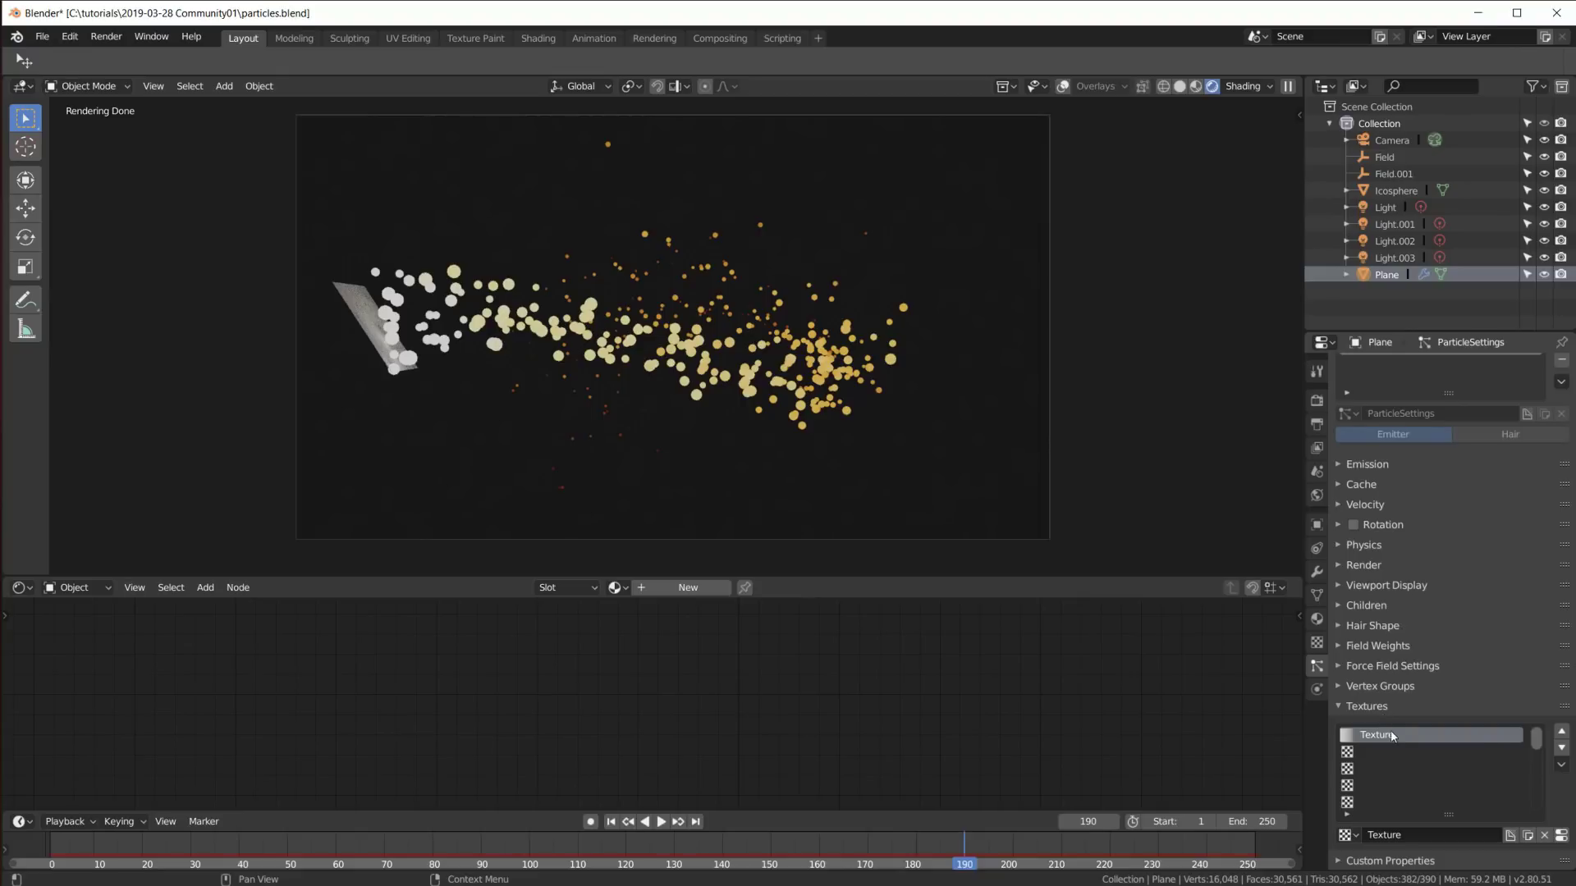
left_click(1316, 643)
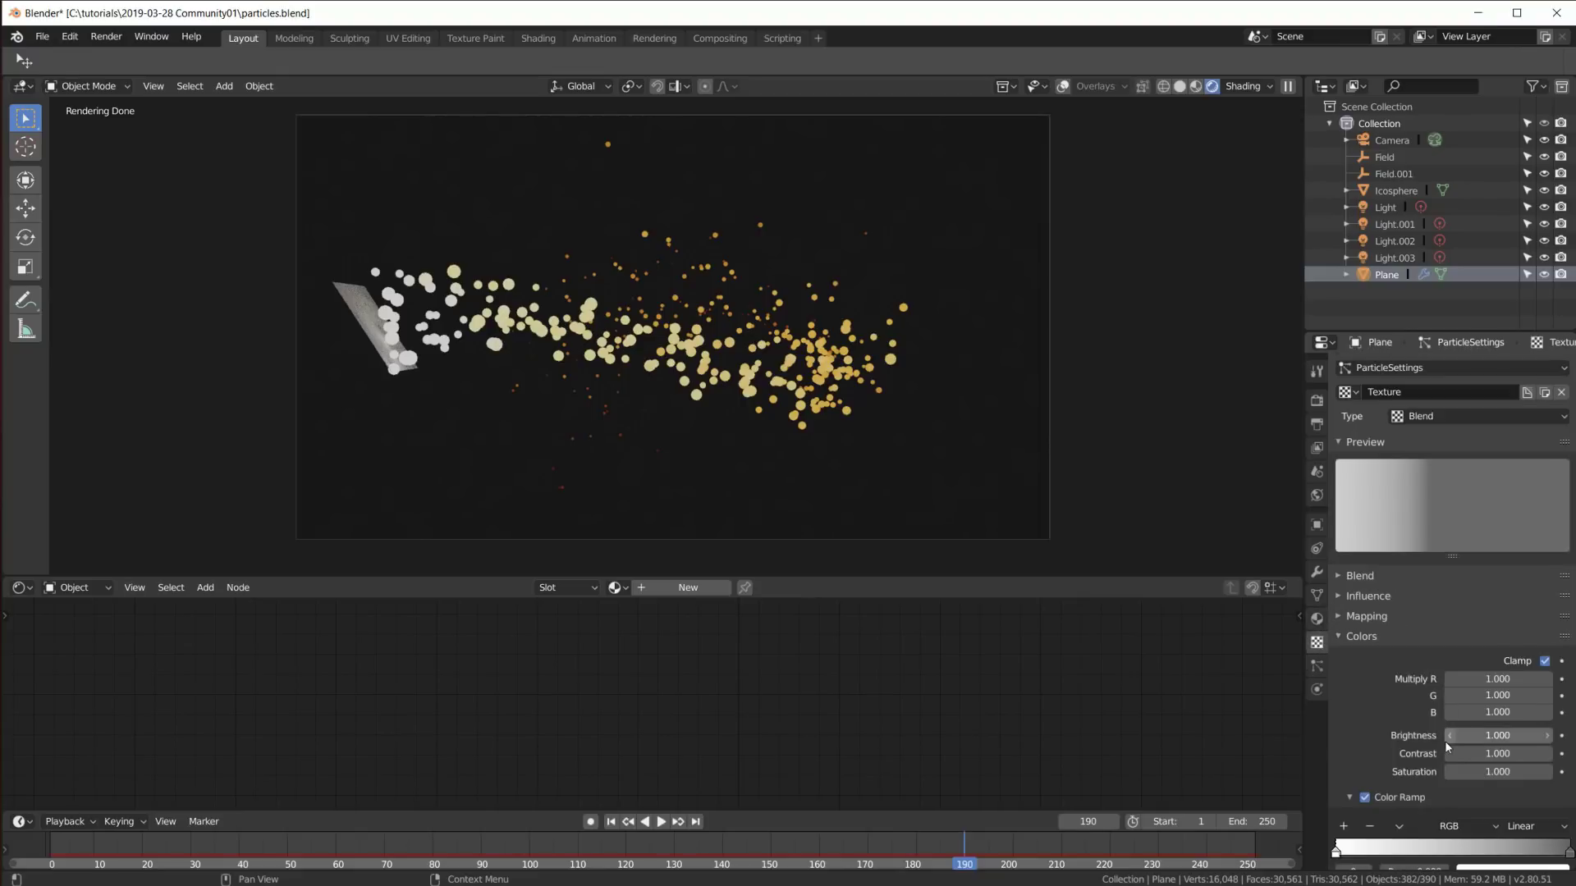
left_click(1354, 569)
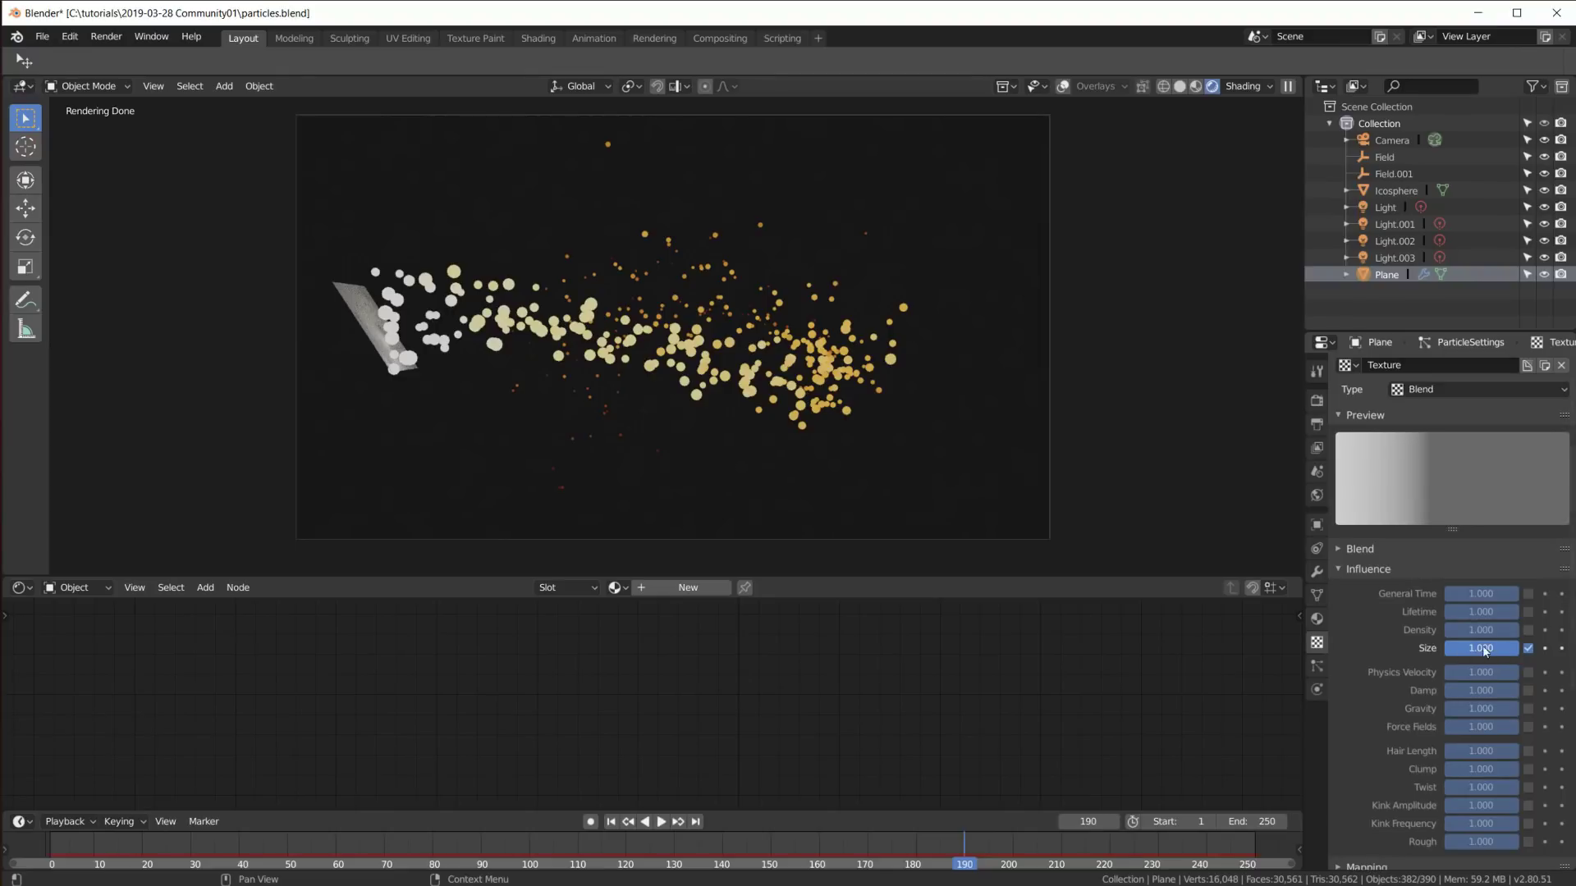
Step: Collapse the texture's Influence settings, enlarge the node editor and display the full node setup of the Icosphere's material
left_click(1356, 569)
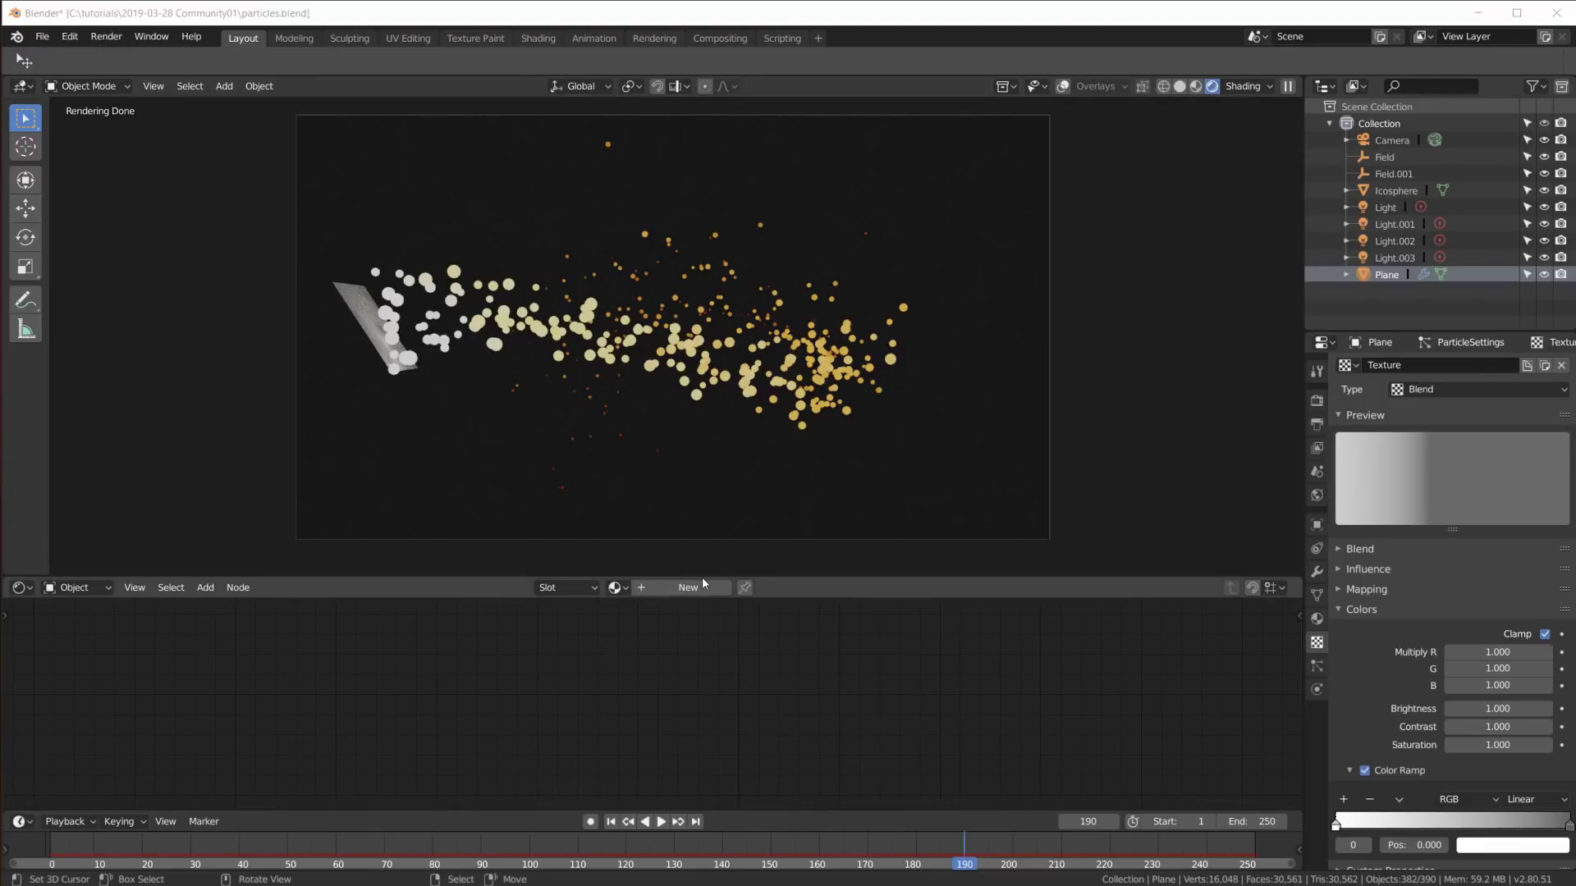
left_click_drag(689, 575, 690, 491)
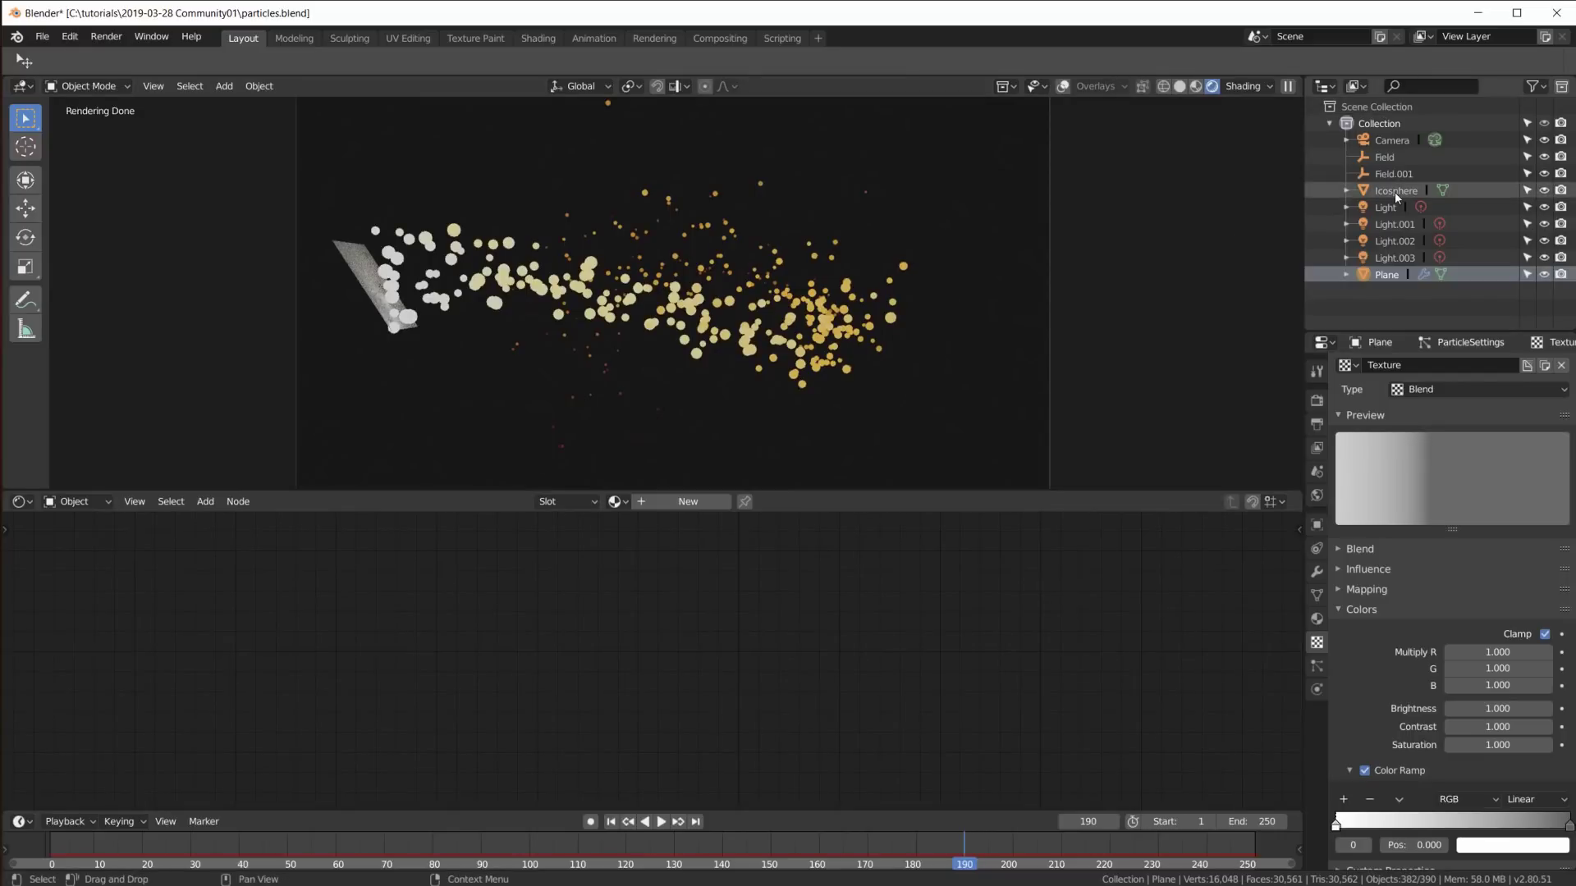
left_click(1395, 191)
key("Home")
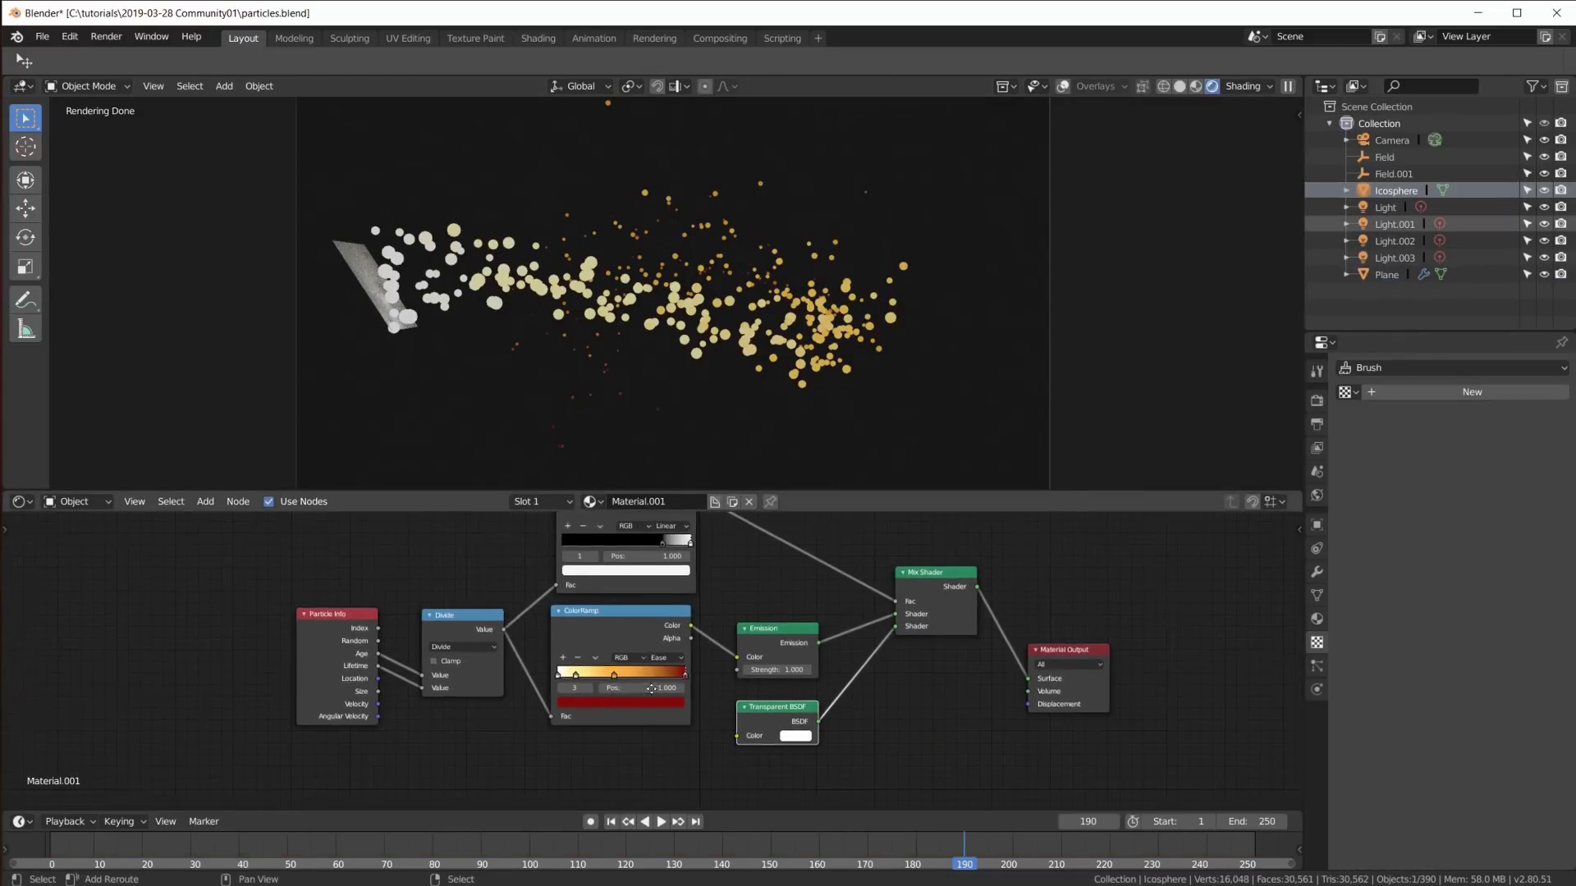
scroll(587, 235, "up", 2)
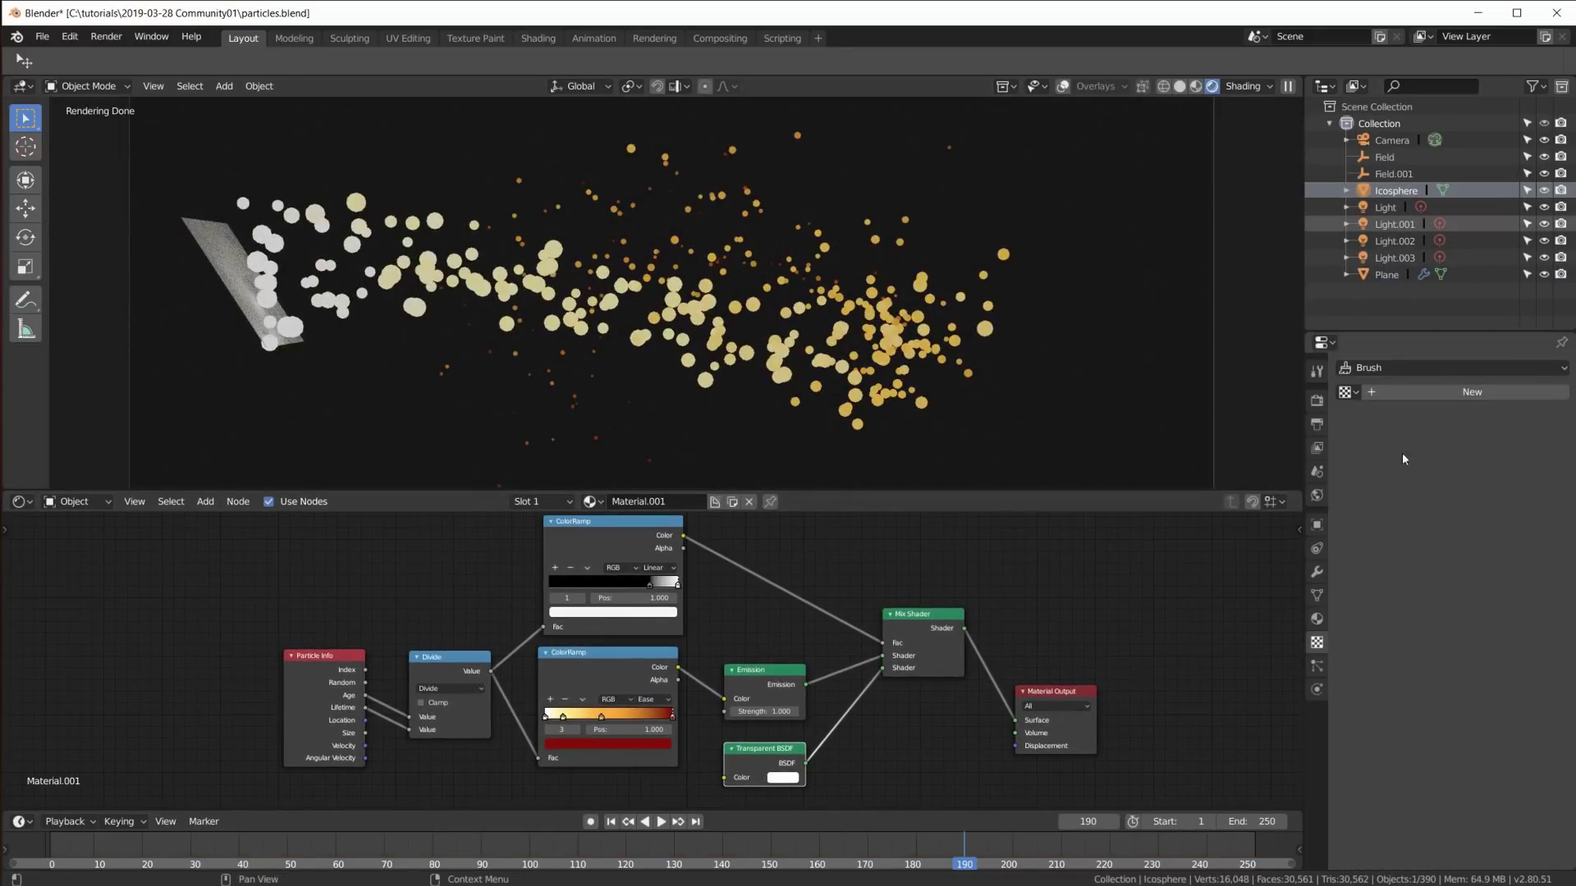
Step: Switch the render engine to Eevee to compare how the particles display
left_click(1316, 399)
left_click(1472, 367)
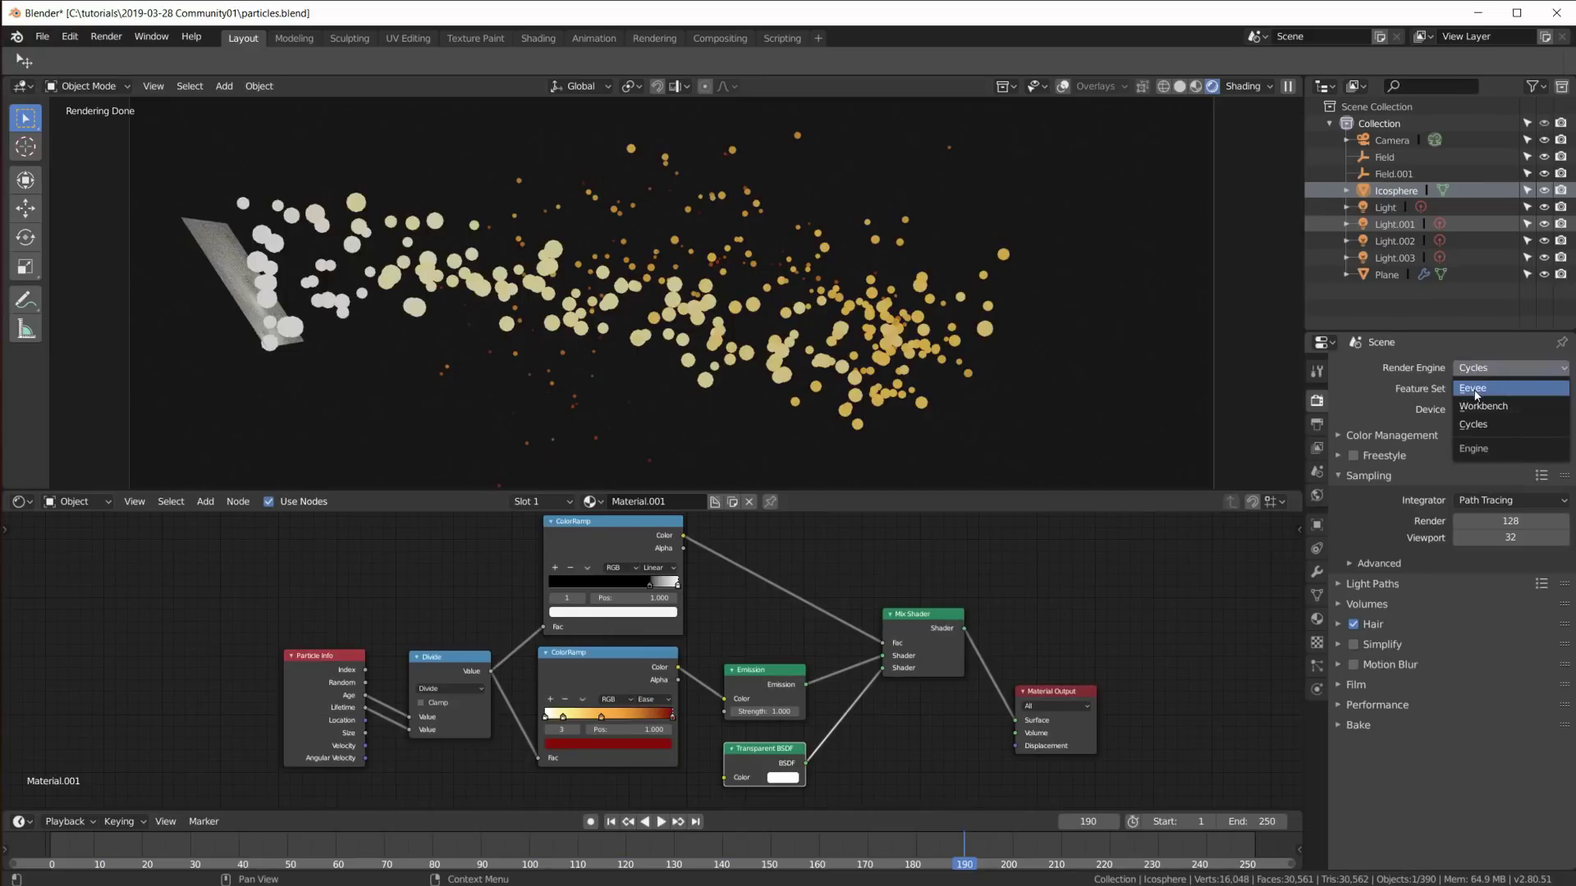
left_click(1474, 389)
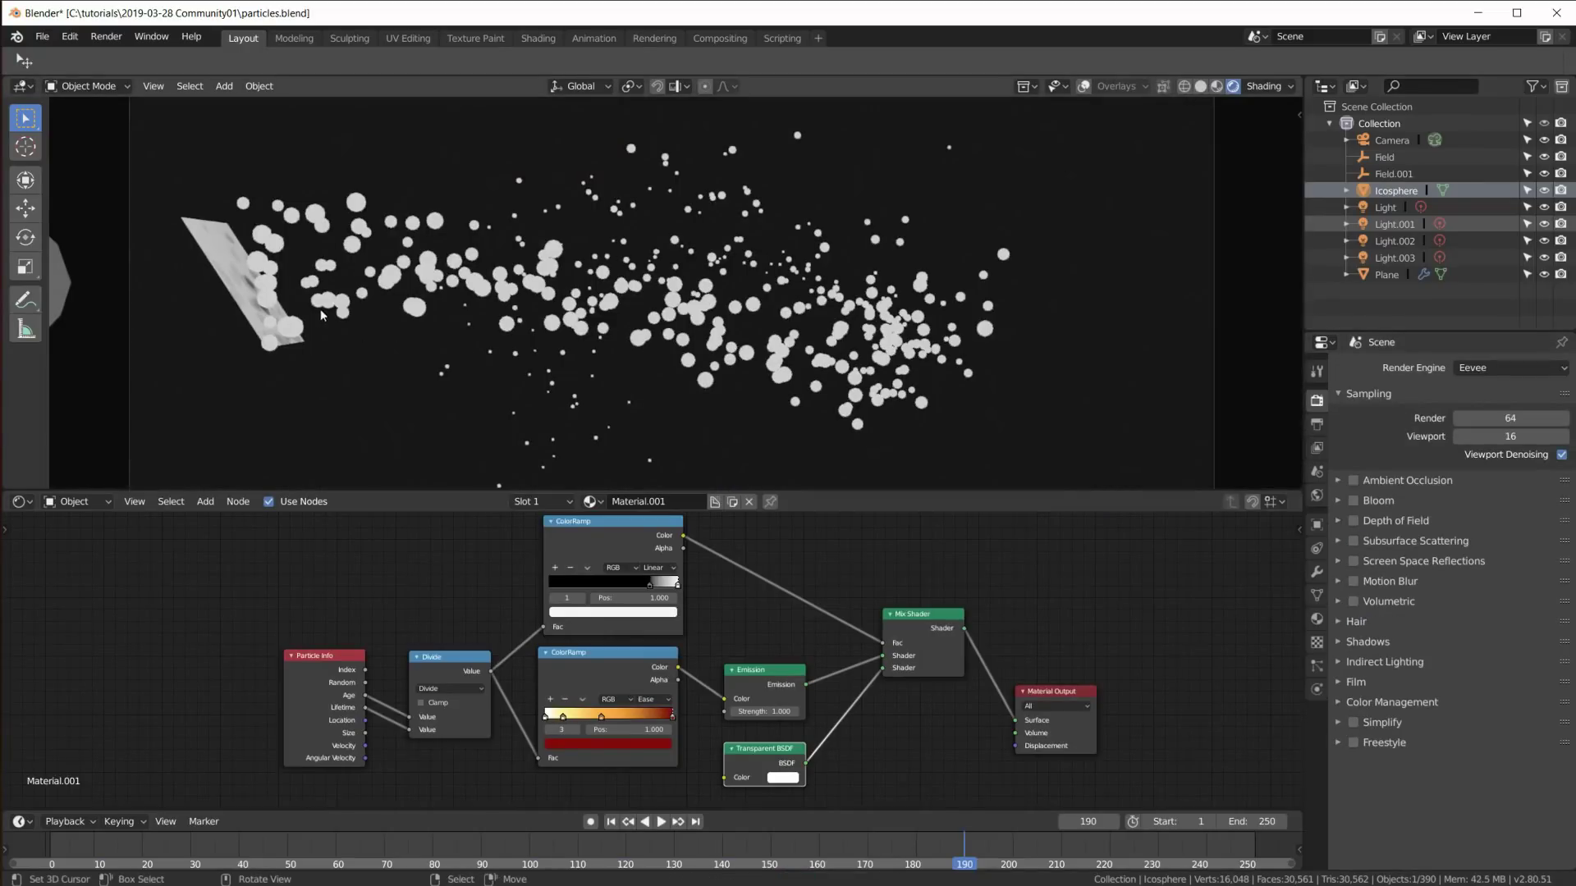
Step: Nudge the two ColorRamp nodes and the Particle Info node slightly to adjust the material's node layout
left_click_drag(609, 658, 609, 670)
left_click_drag(613, 528, 613, 531)
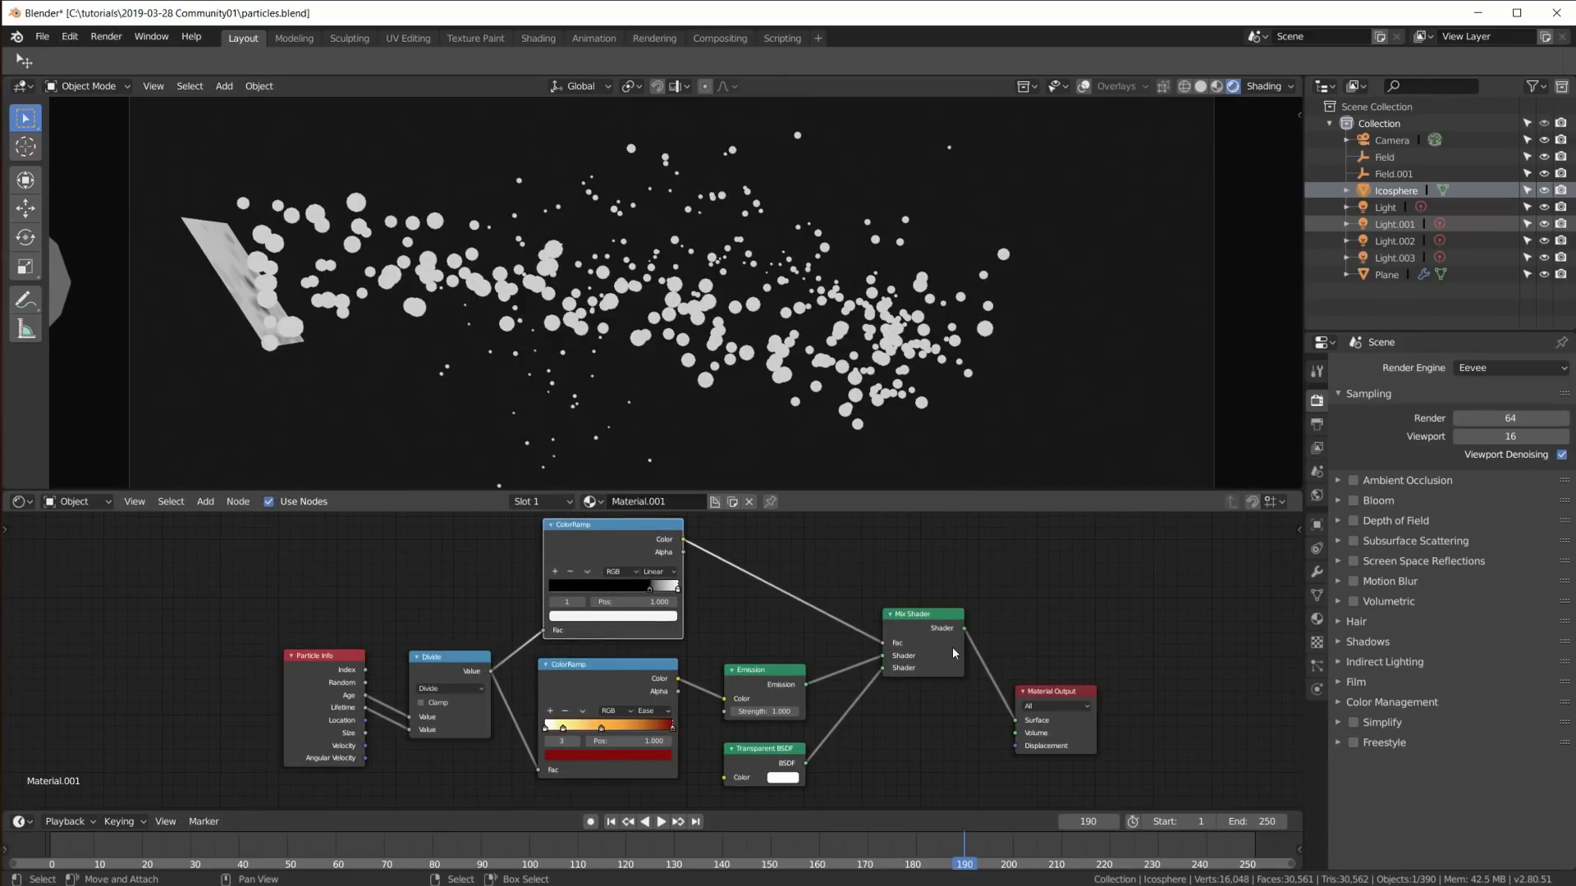
mouse_move(311, 670)
left_mouse_down()
mouse_move(306, 634)
mouse_move(305, 659)
left_mouse_up()
scroll(345, 700, "up", 1)
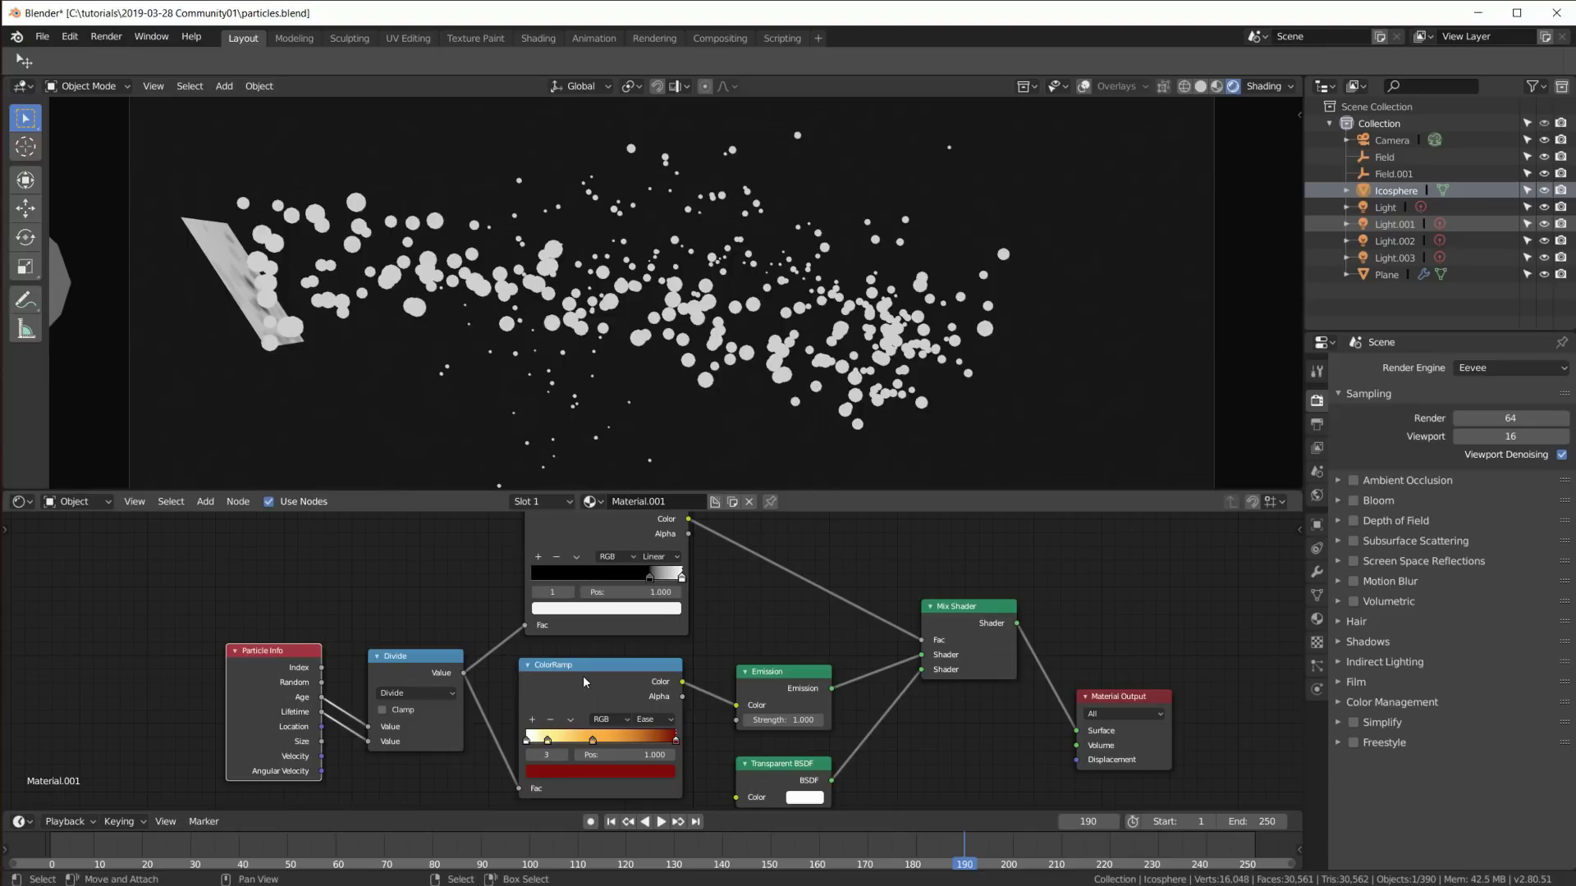
left_click_drag(325, 726, 320, 729)
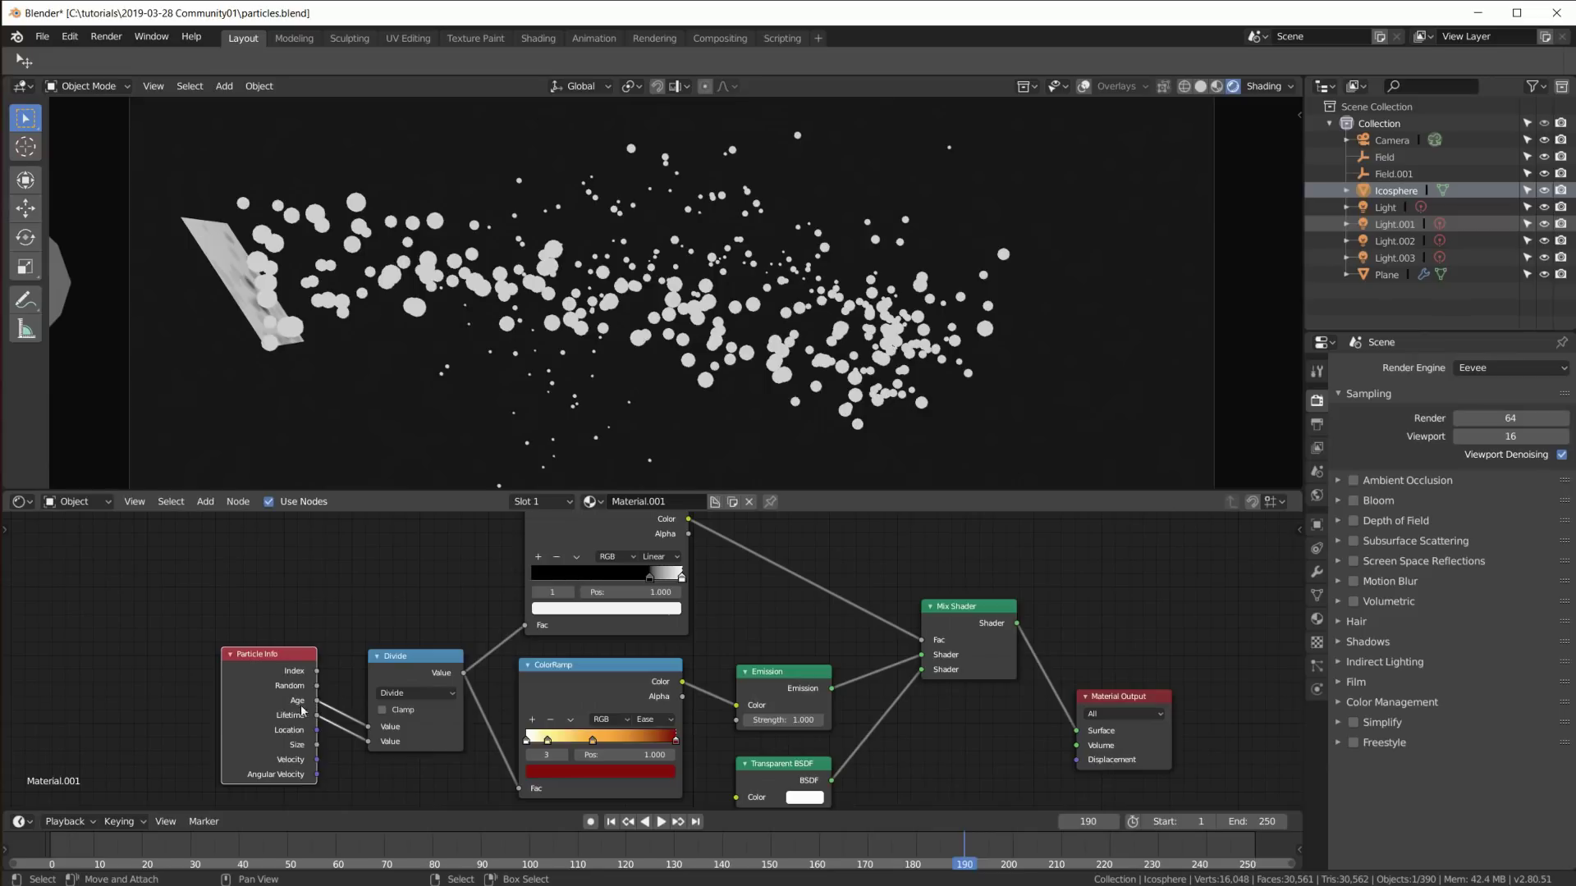
left_click_drag(288, 661, 287, 664)
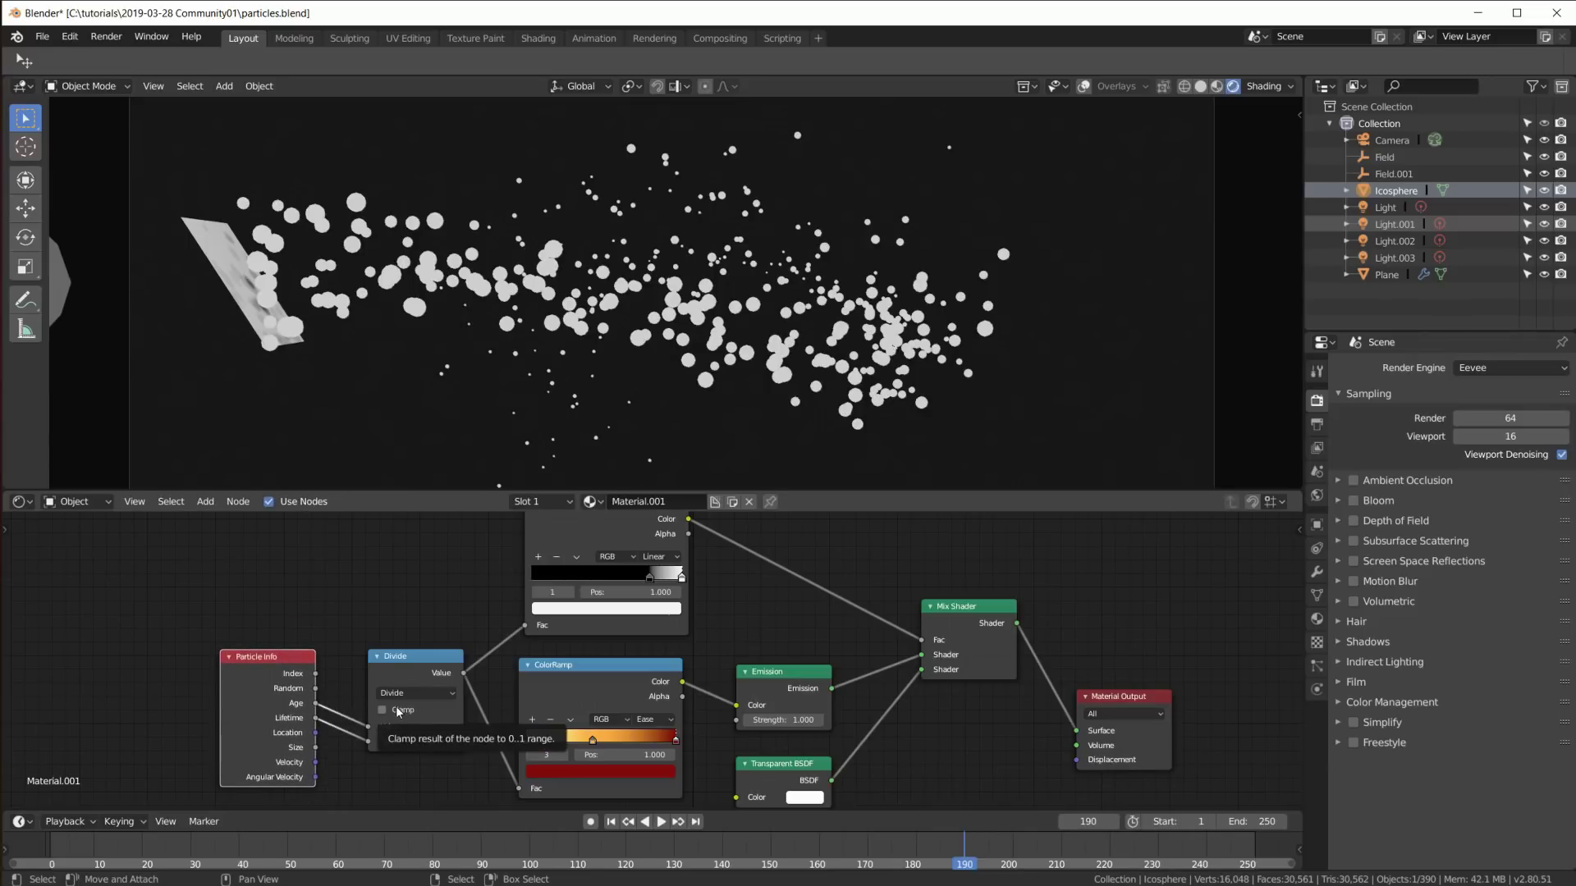
scroll(841, 704, "down", 2)
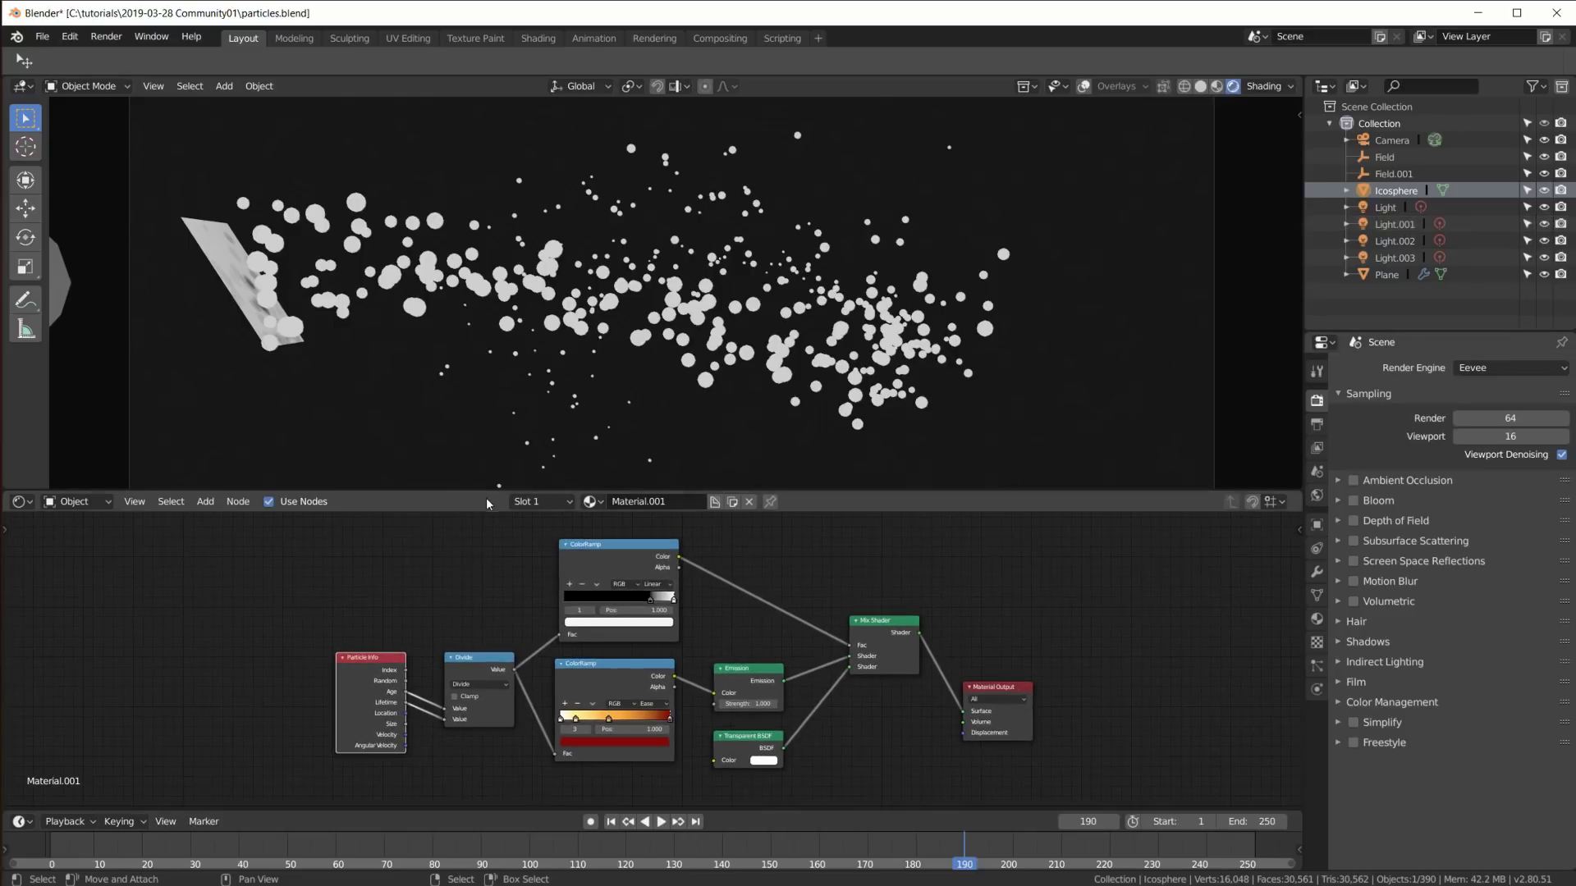
left_click_drag(597, 684, 603, 687)
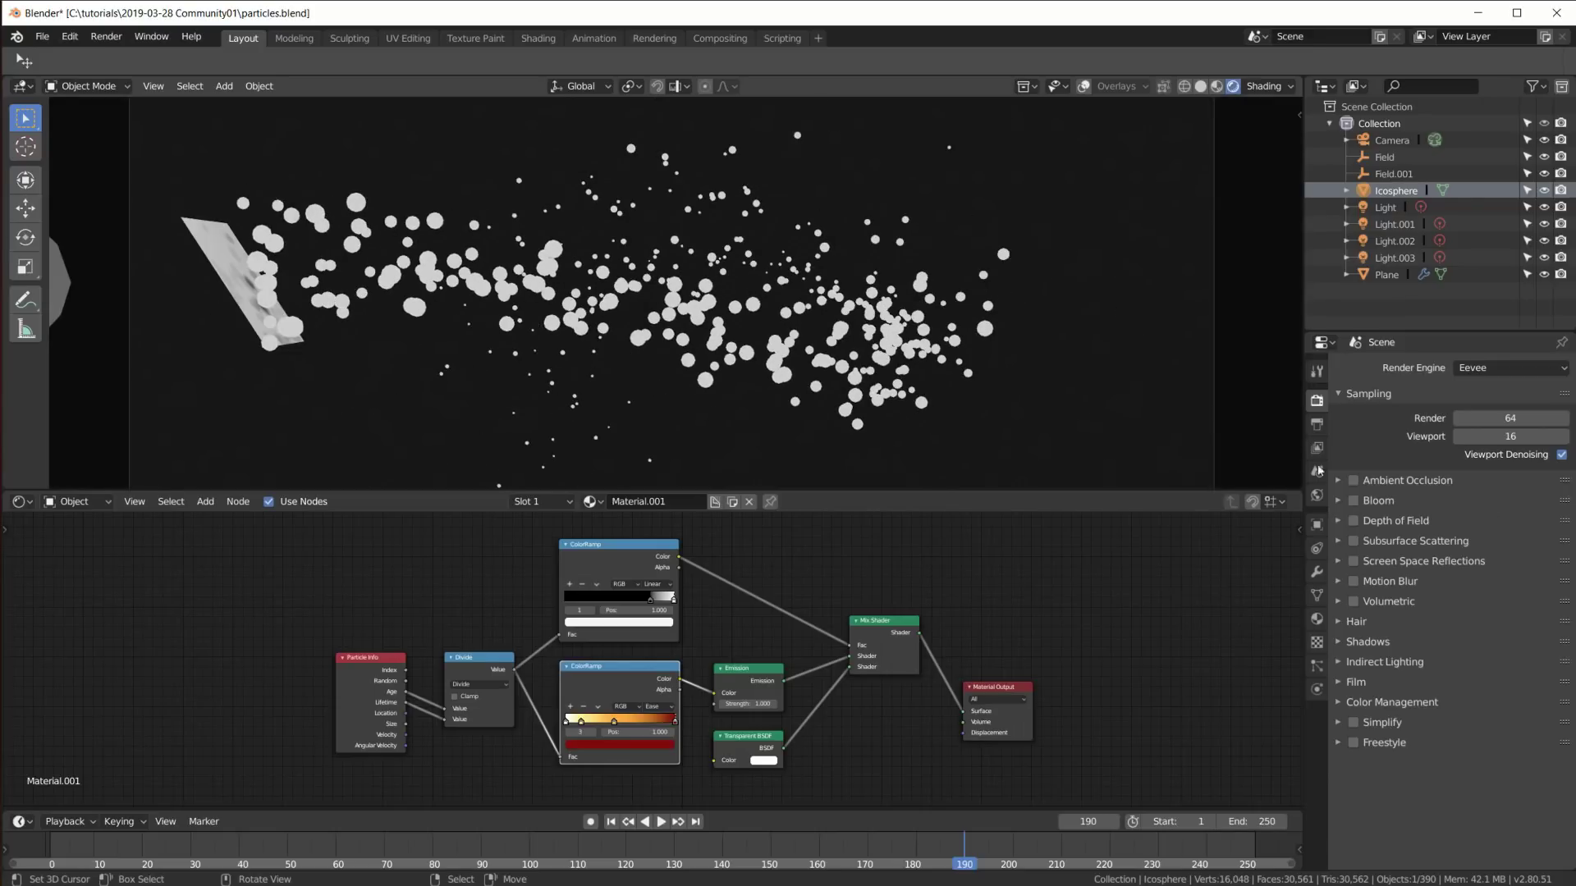
Step: Review the emitter plane's particle settings and set the render engine back to Cycles
left_click(1318, 666)
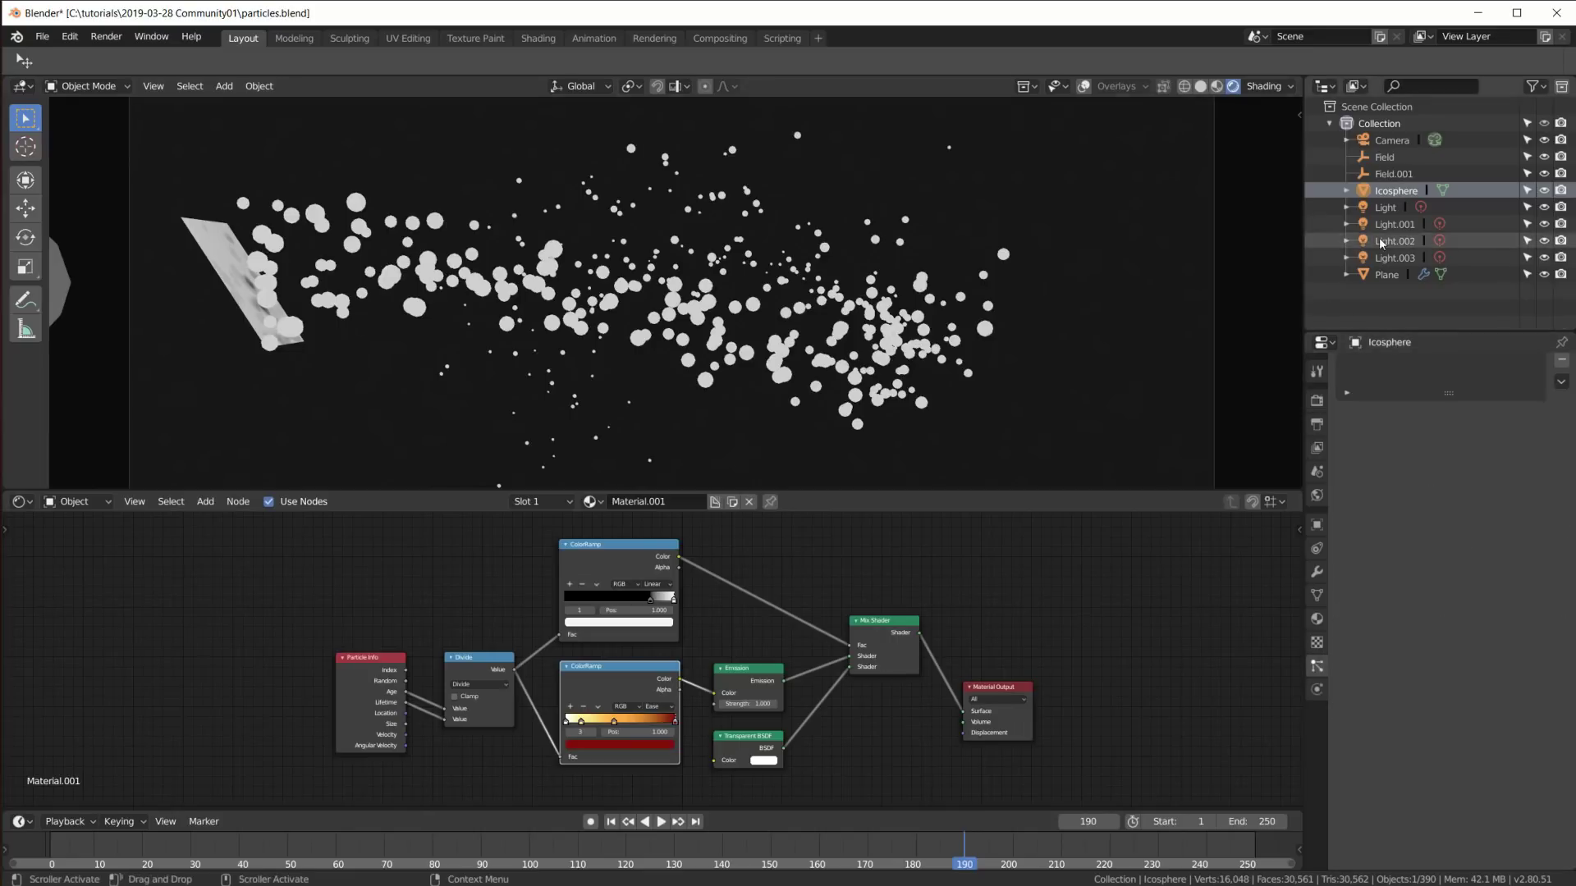
left_click(1387, 275)
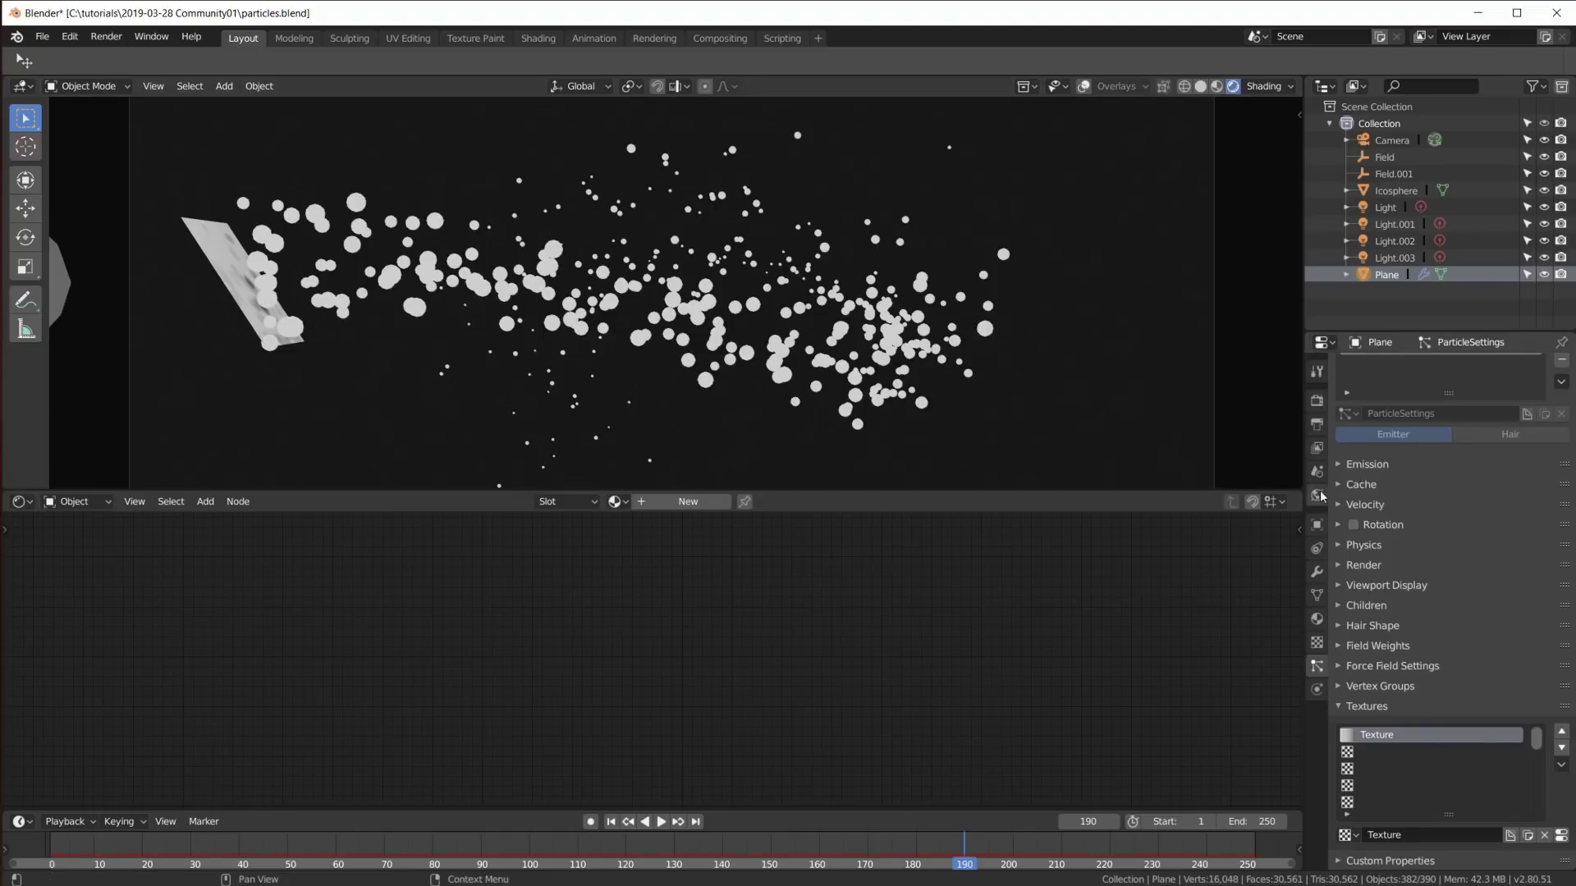
left_click(1316, 400)
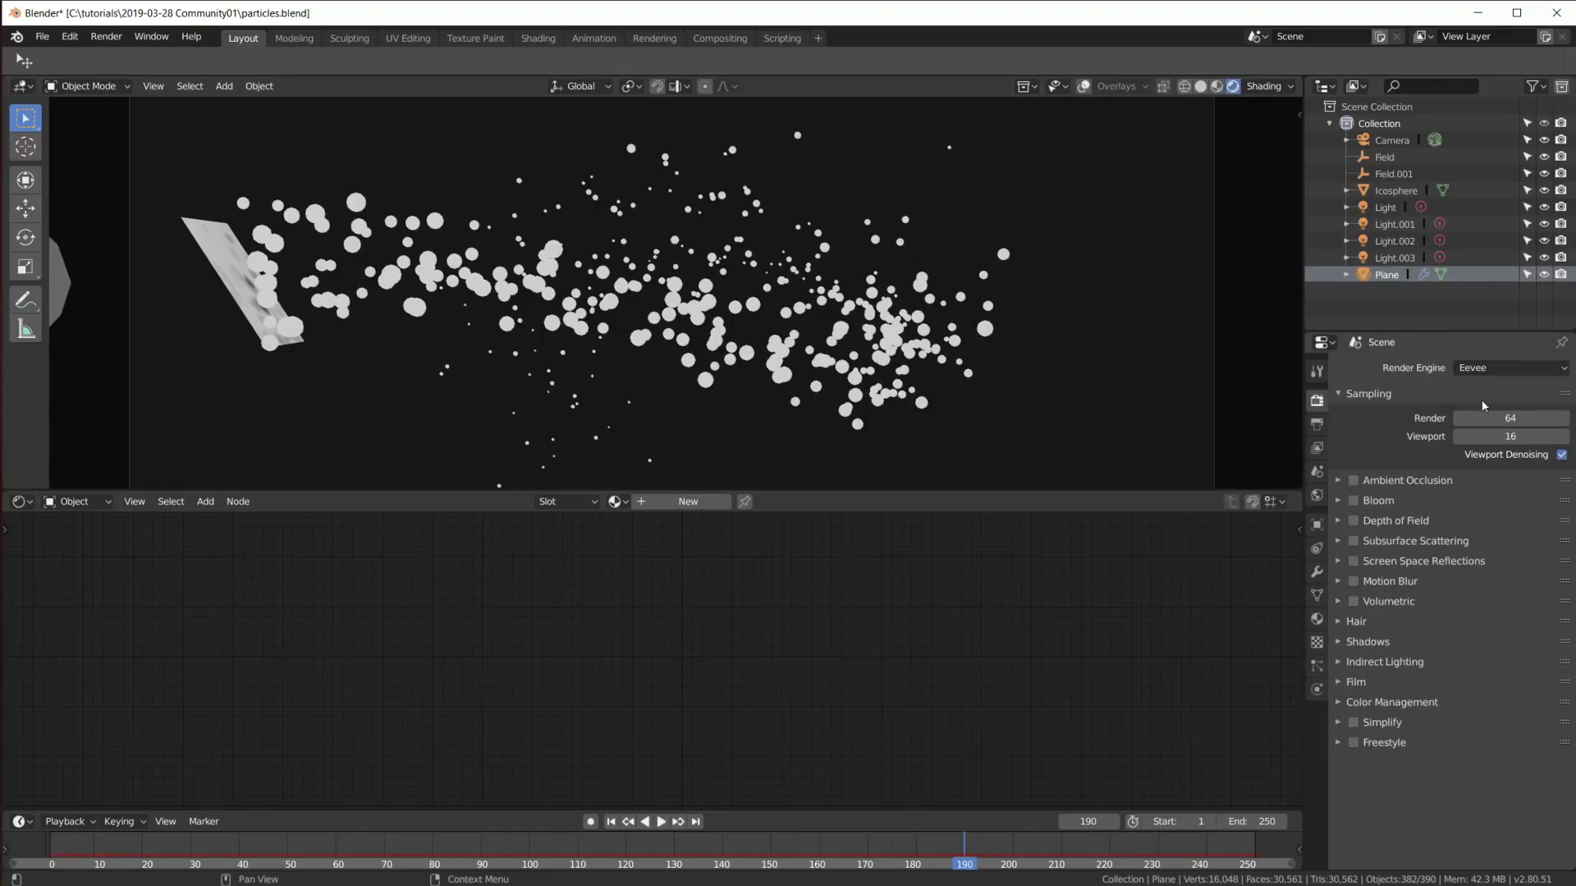
left_click(1495, 367)
left_click(1487, 424)
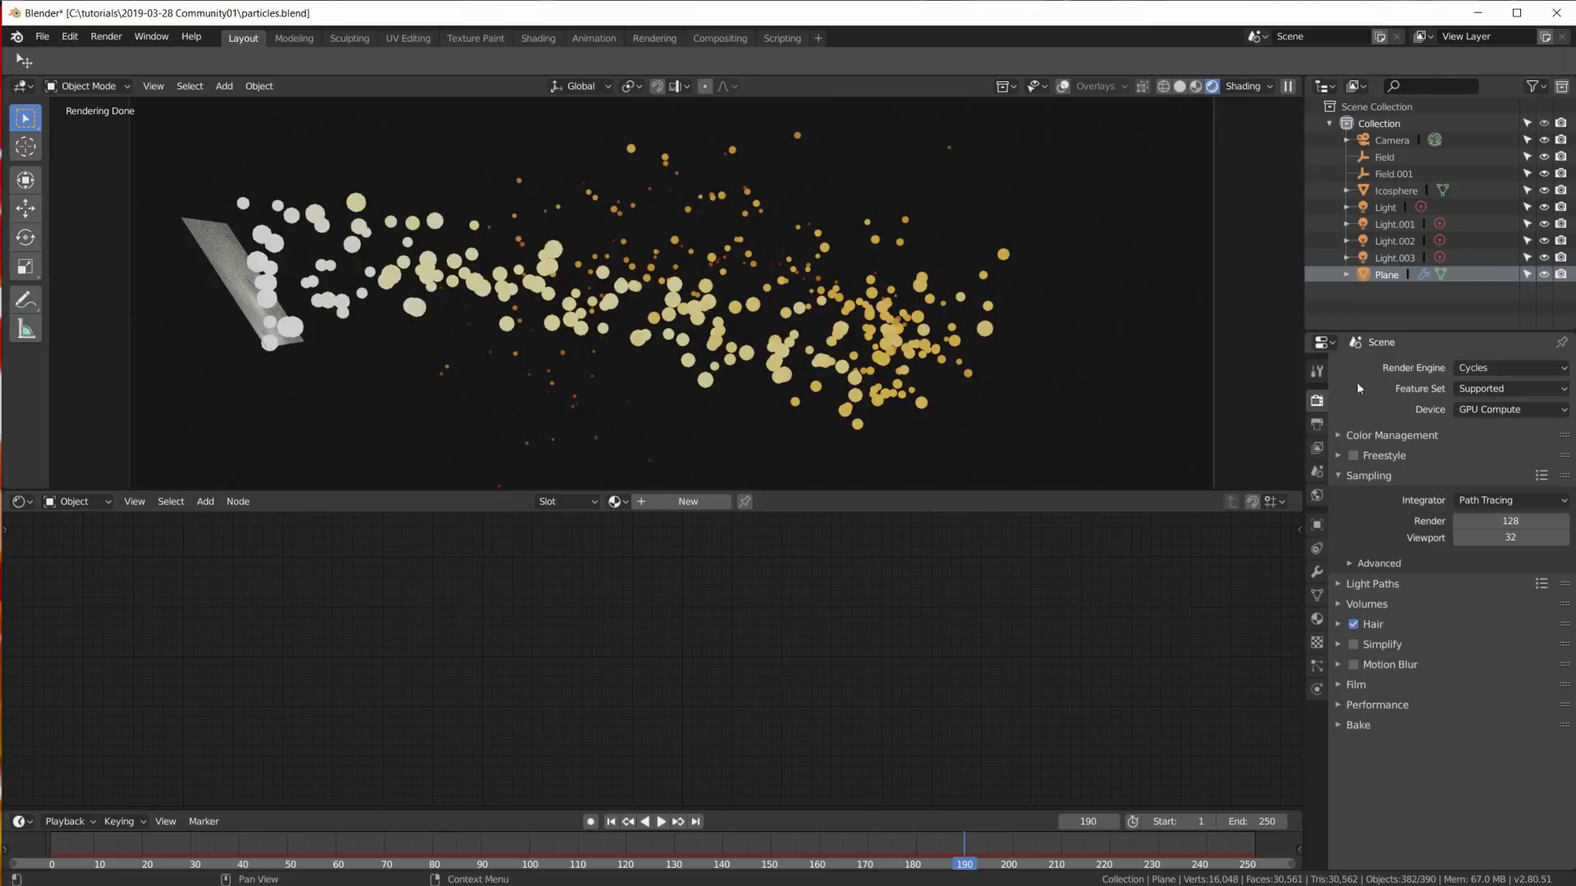
Step: Shift the orange and dark red stops of the Icosphere material's color ramp toward its start
left_click(1394, 190)
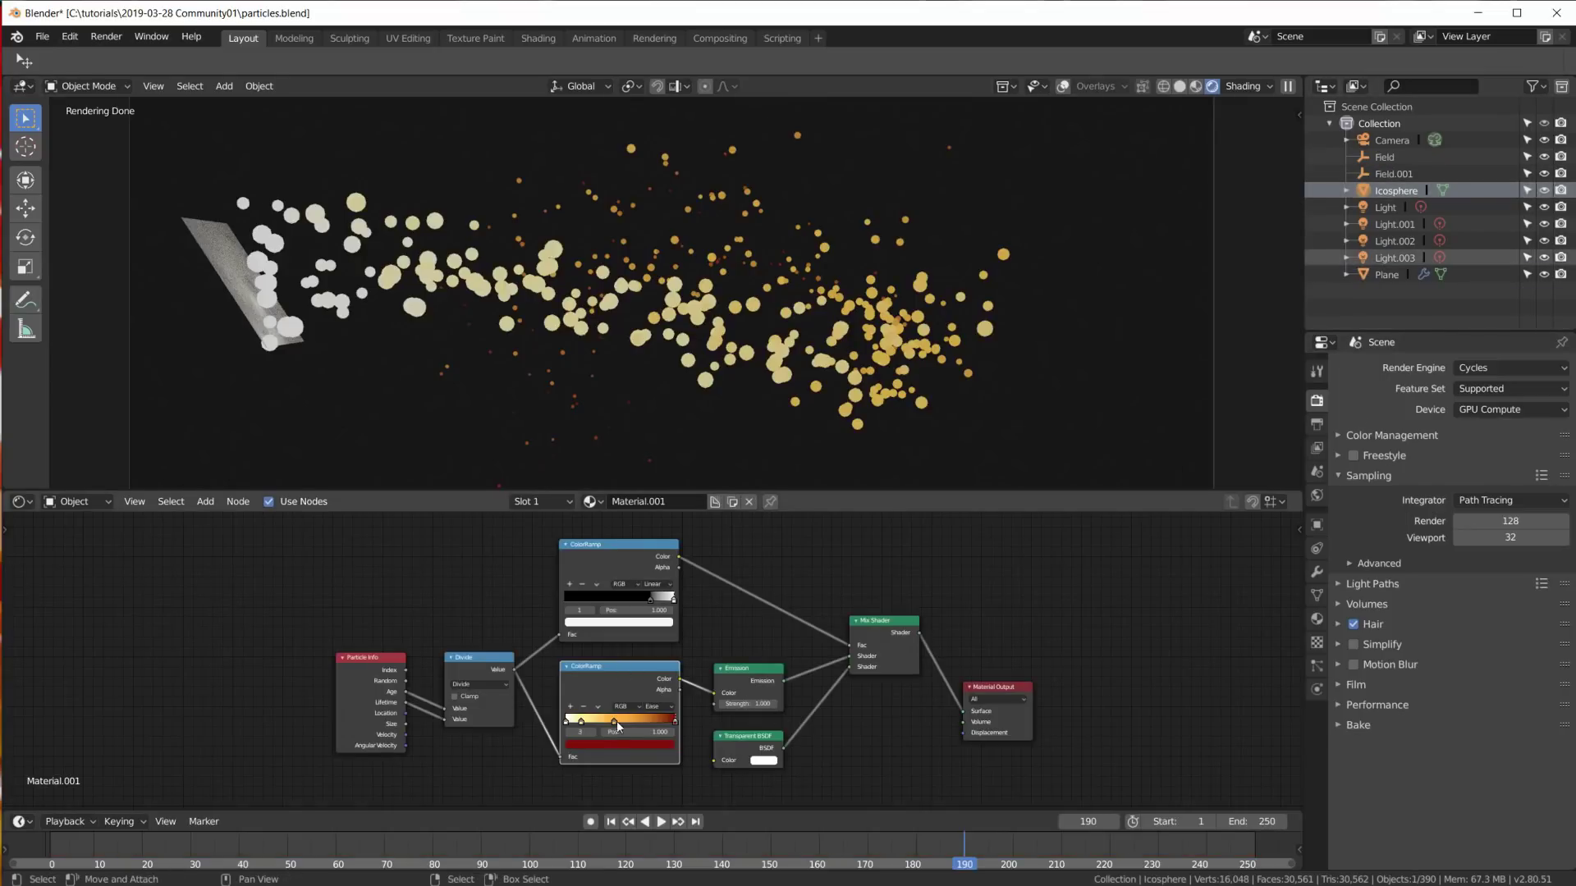
left_click_drag(614, 723, 652, 727)
Step: Enable Motion Blur, fit the camera view and render frame 190 as a still image
key("KP_0")
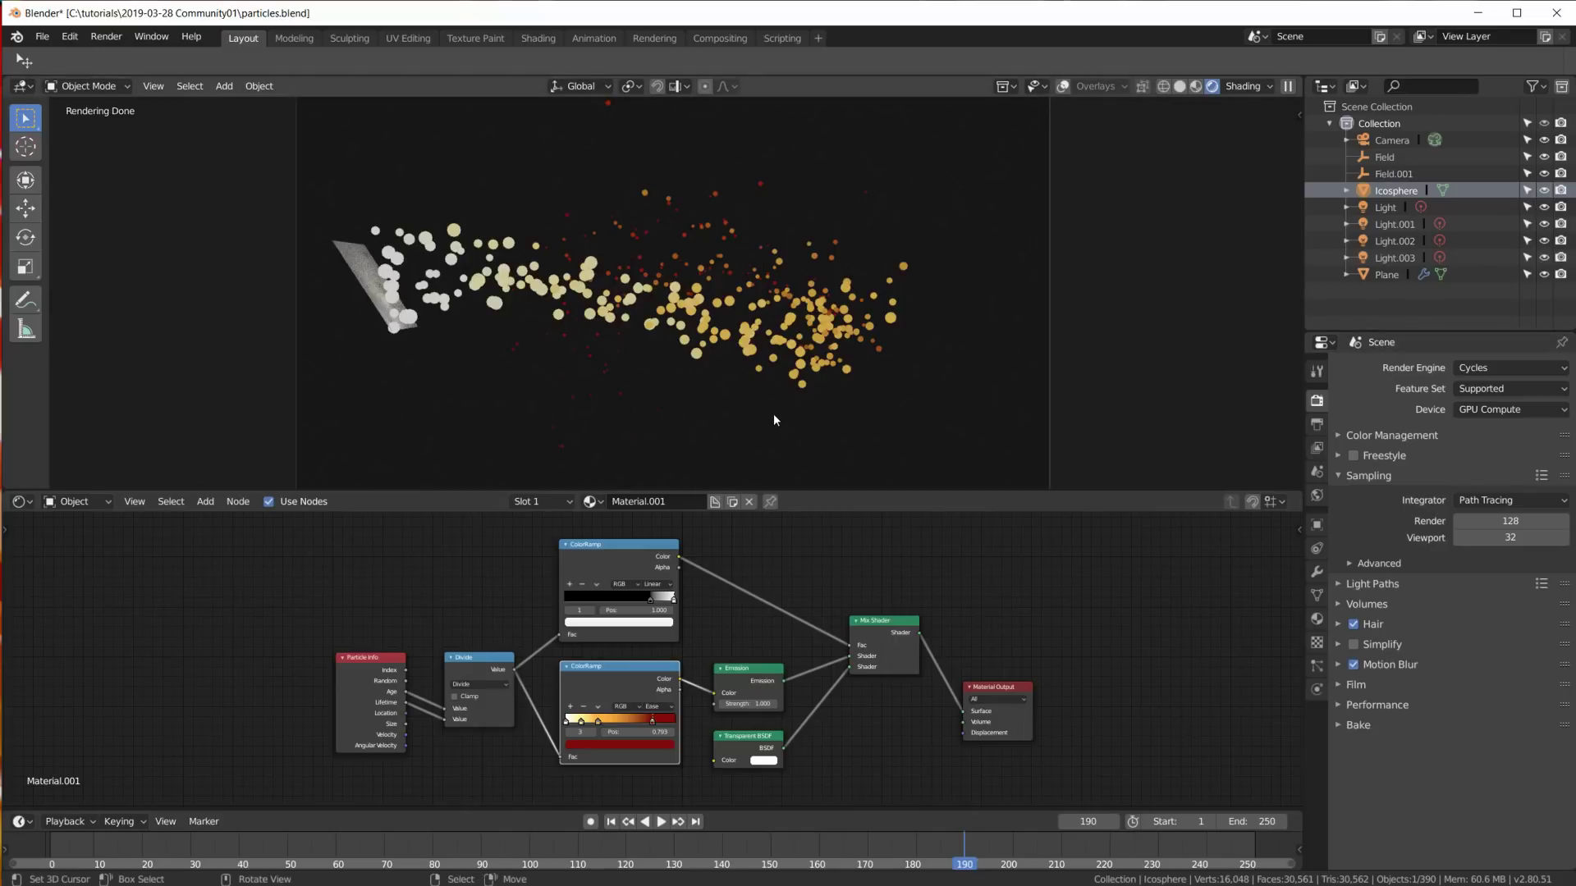
key("F12")
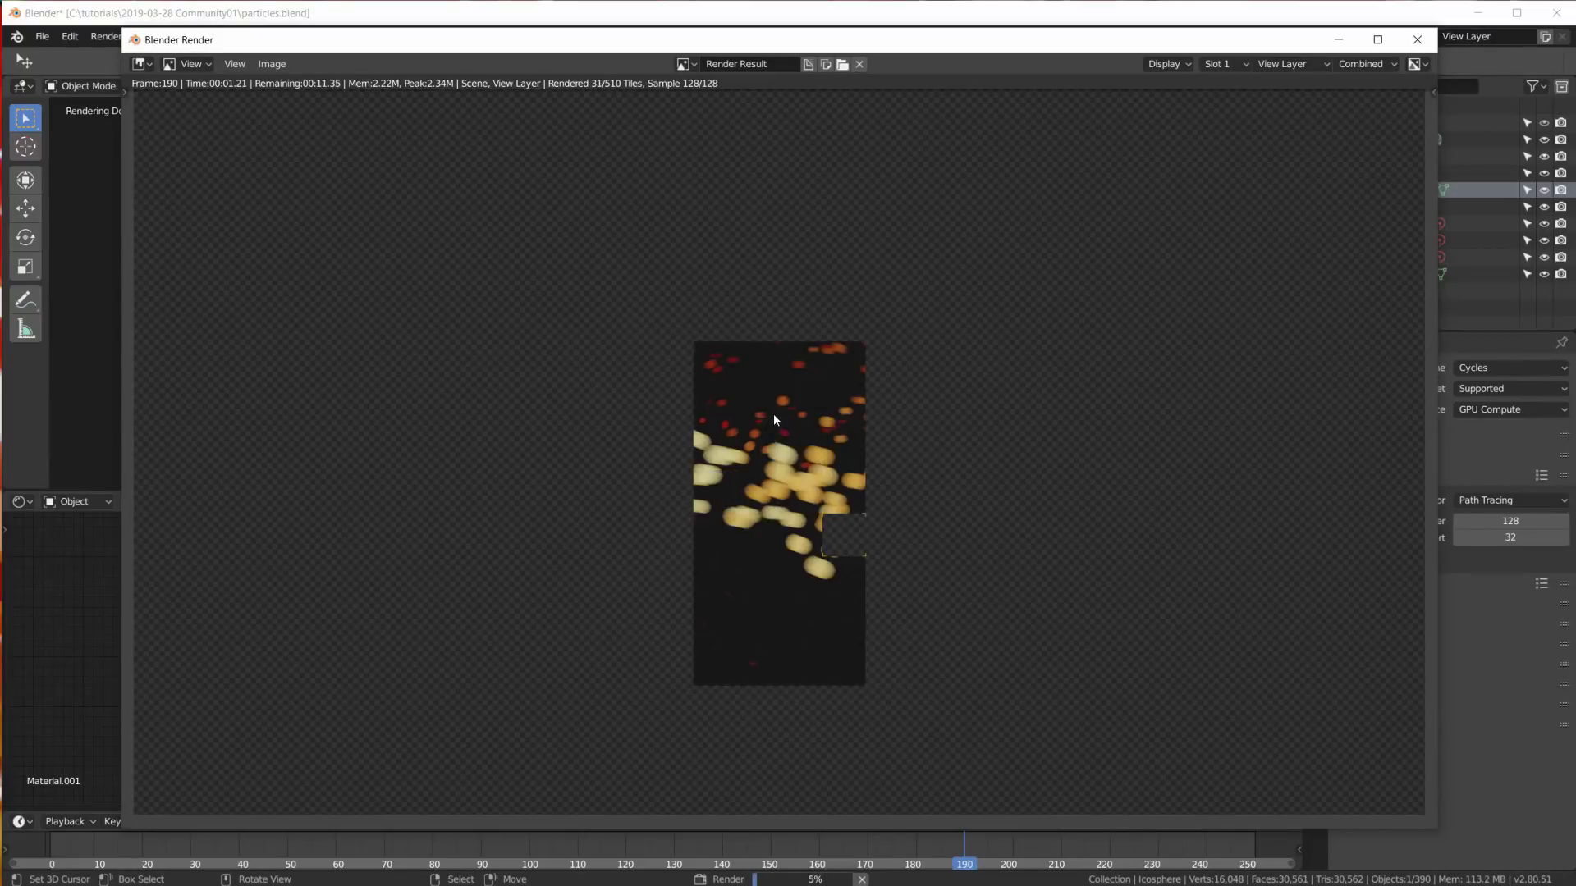